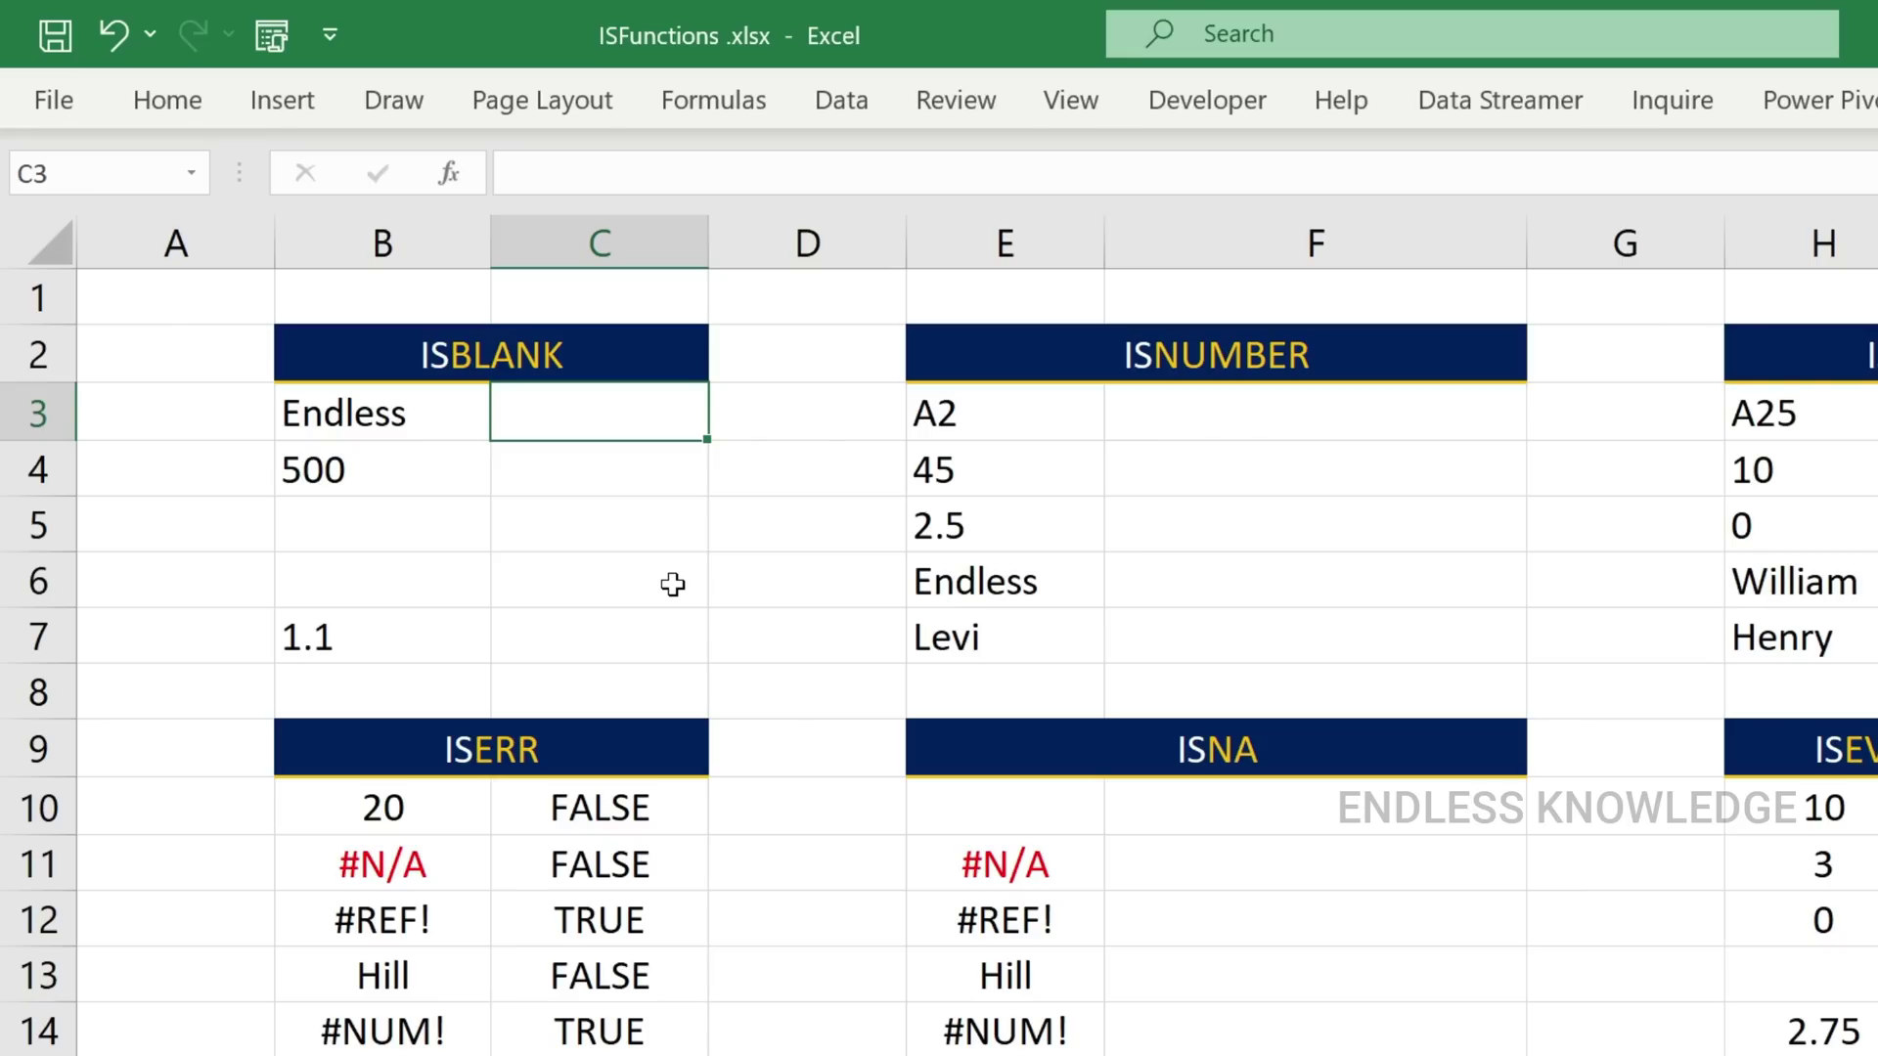
Select B3 and look for the Information category in the function library.
{"action": "left_click", "coordinate": [439, 427]}
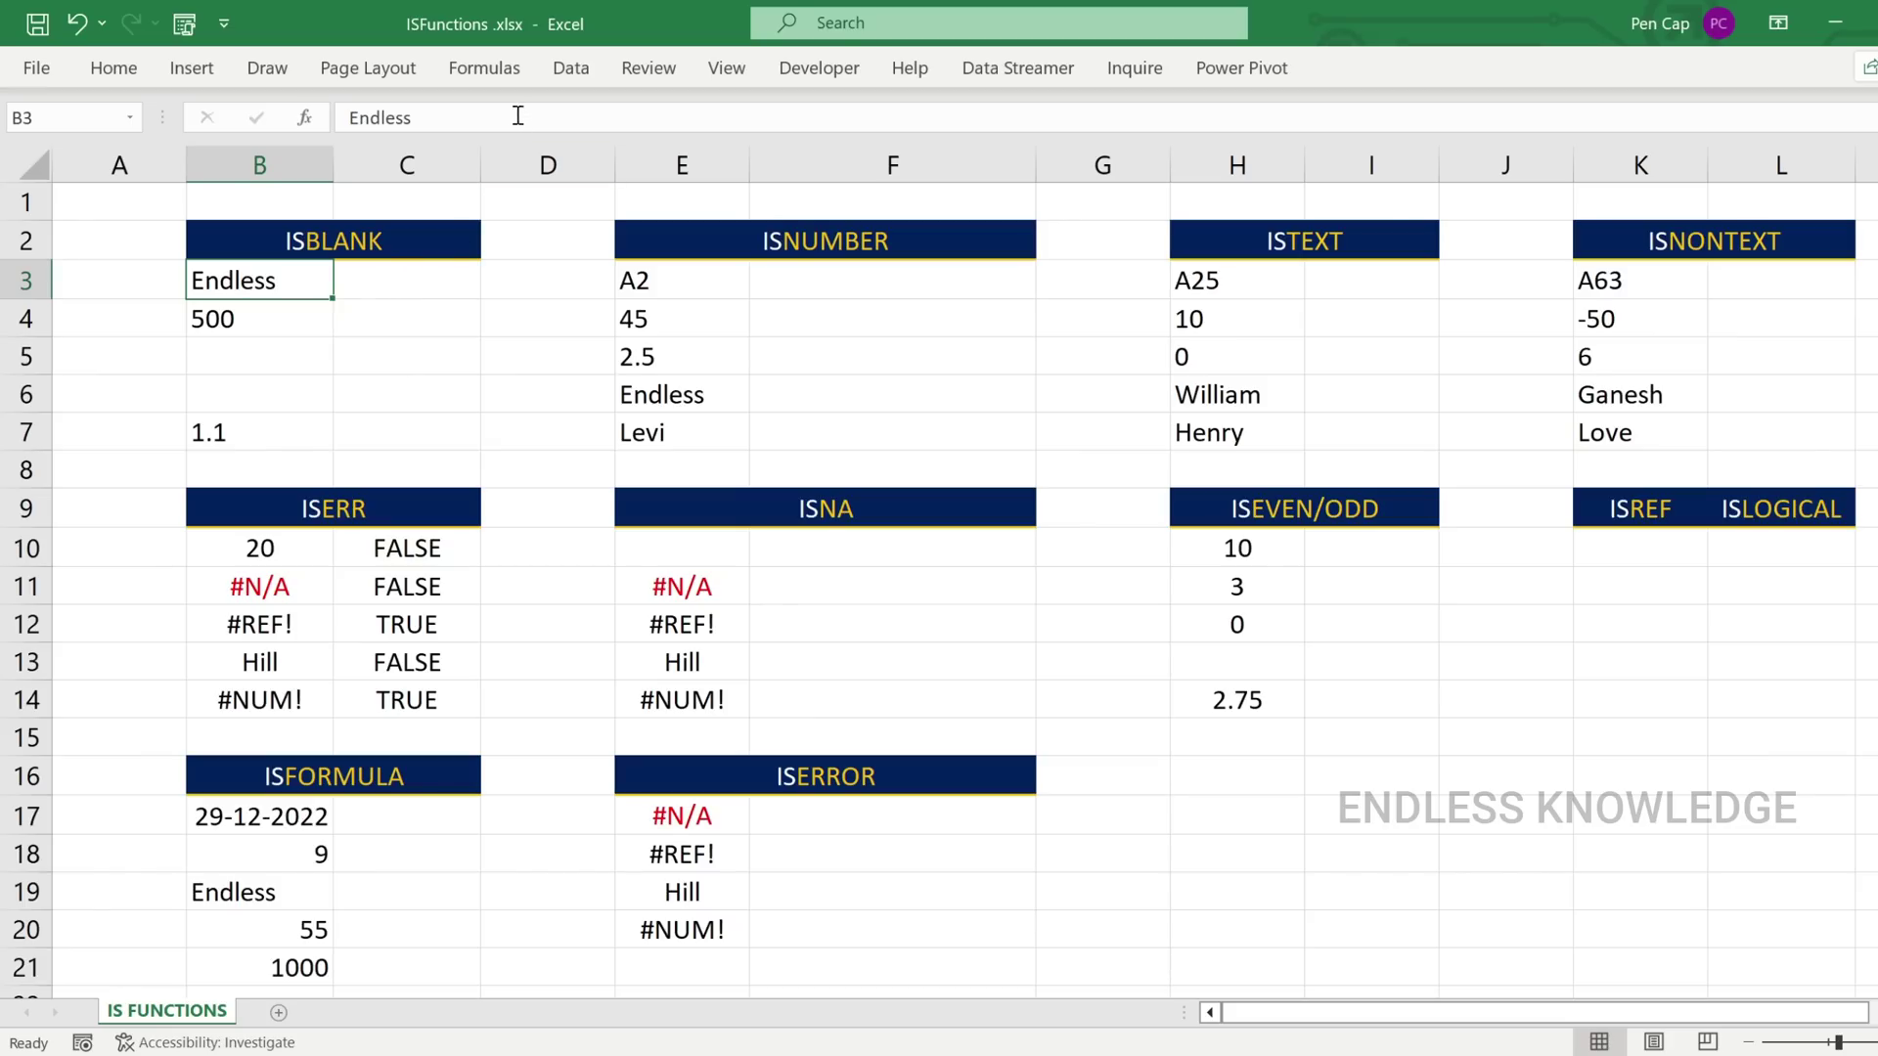
{"action": "left_click", "coordinate": [484, 68]}
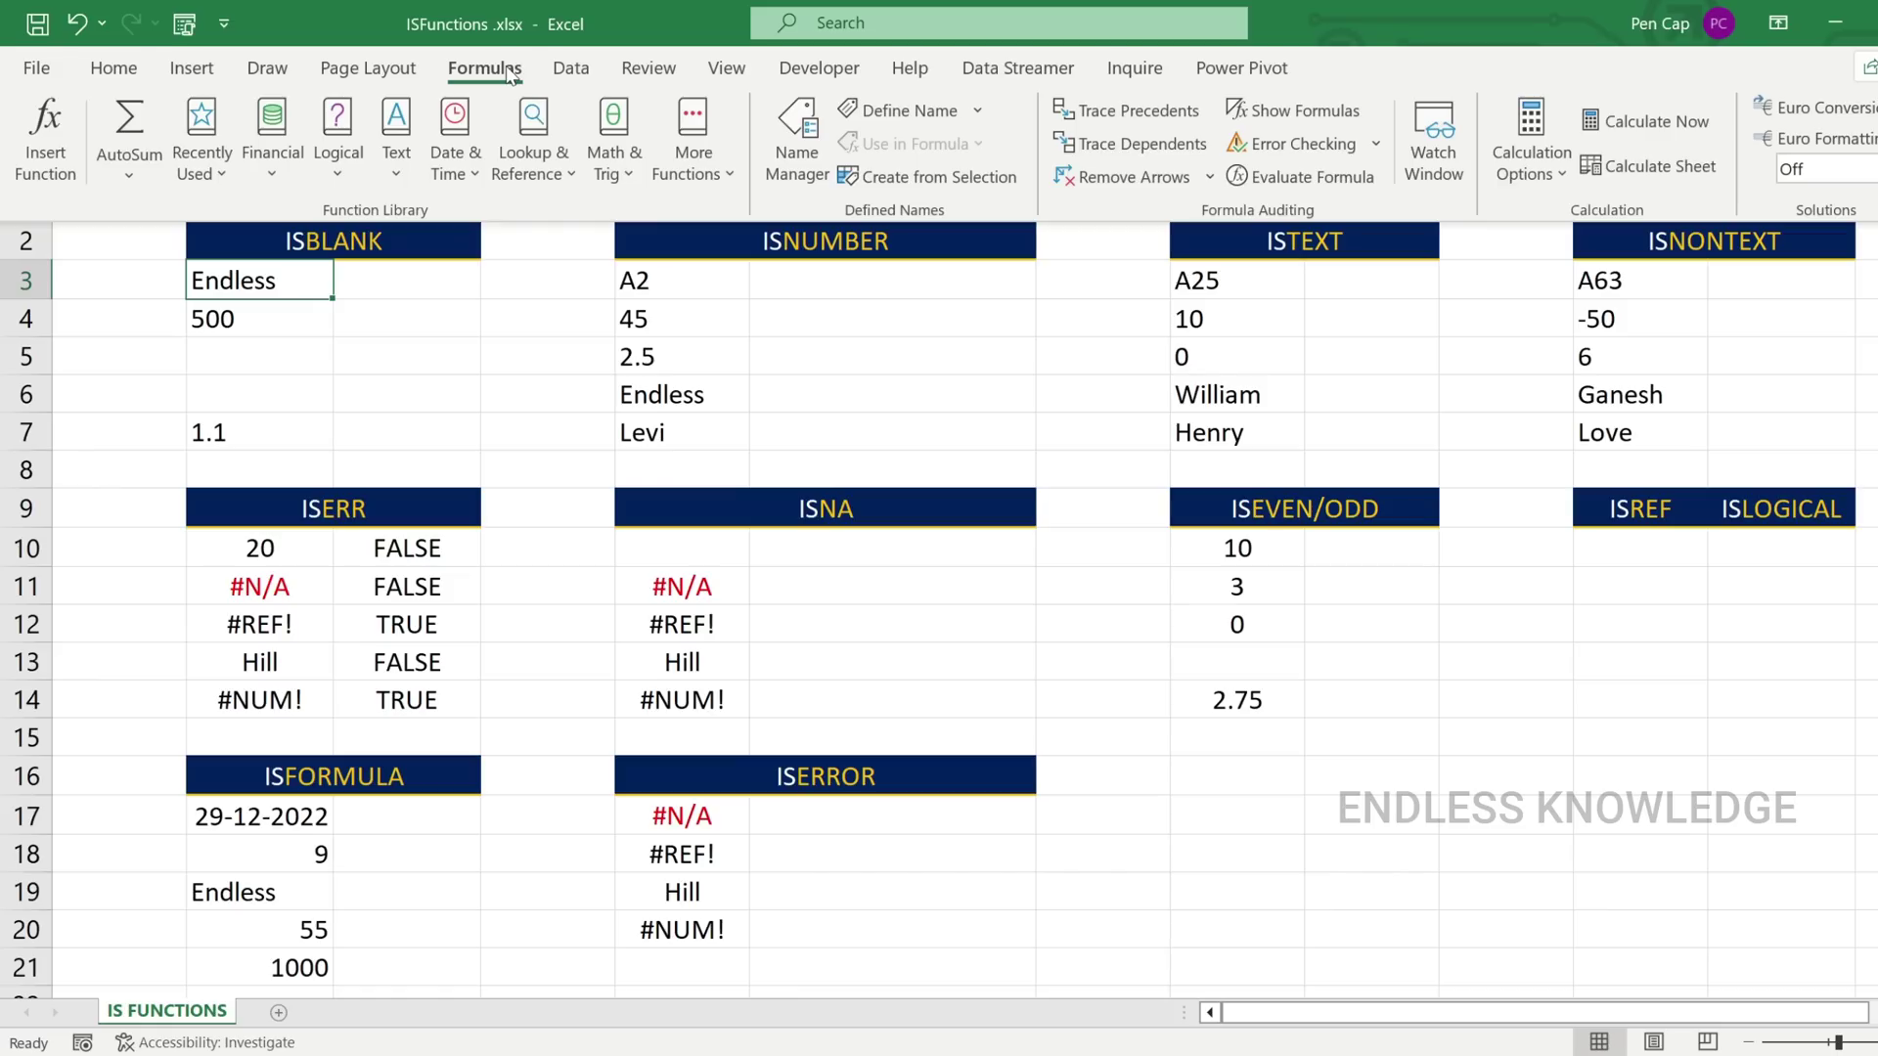
{"action": "left_click", "coordinate": [706, 186]}
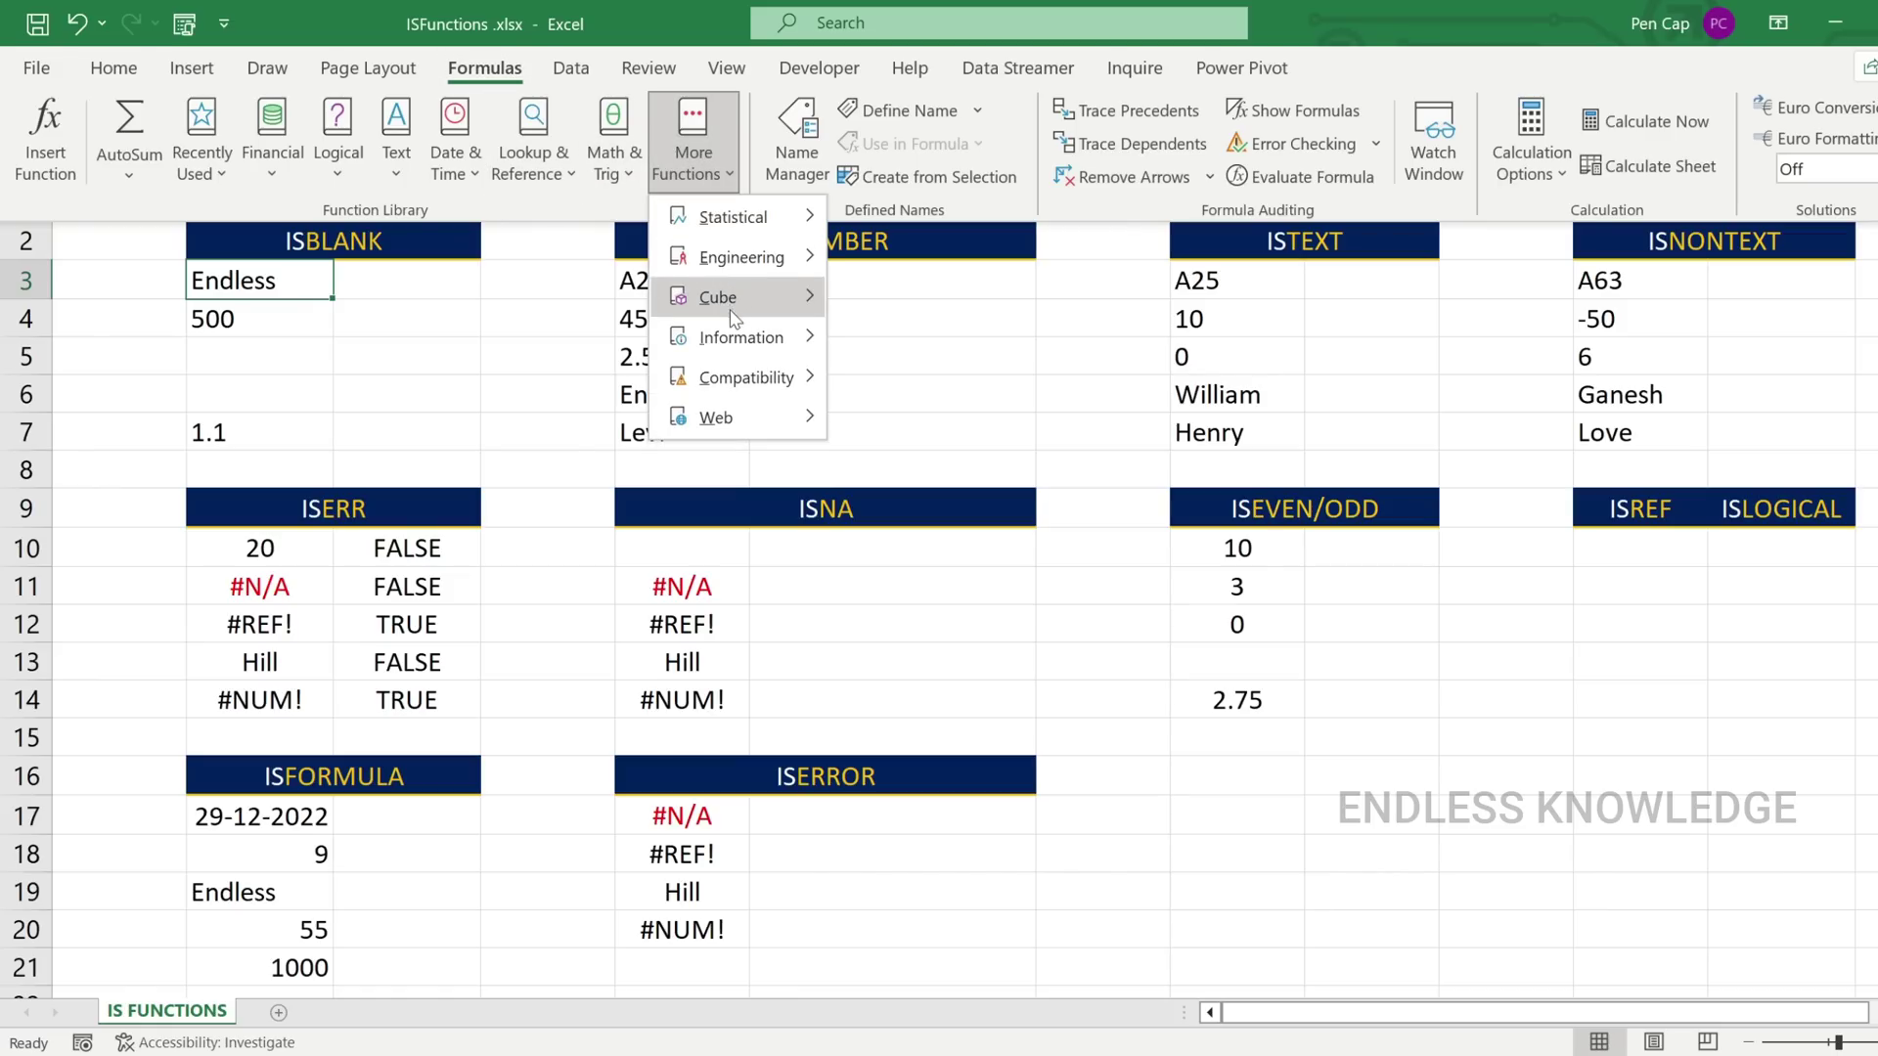
{"action": "mouse_move", "coordinate": [735, 350]}
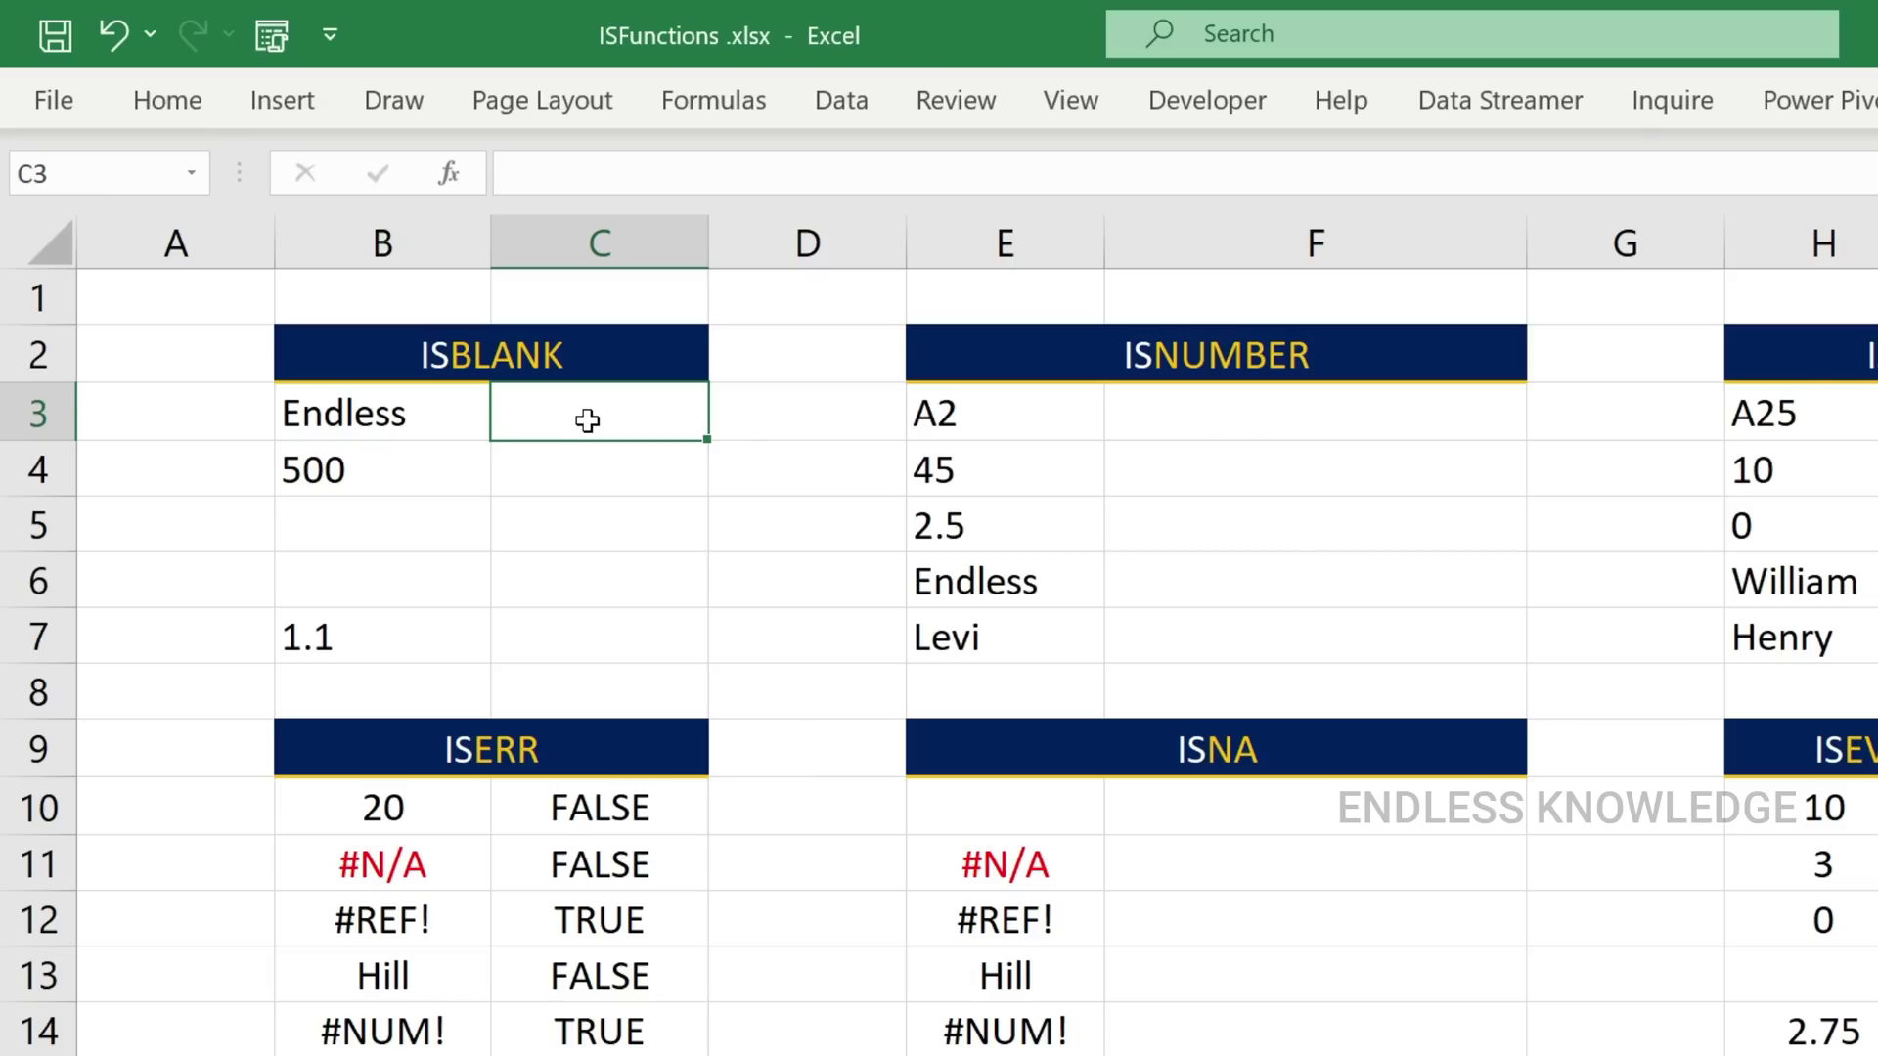
{"action": "type", "text": "="}
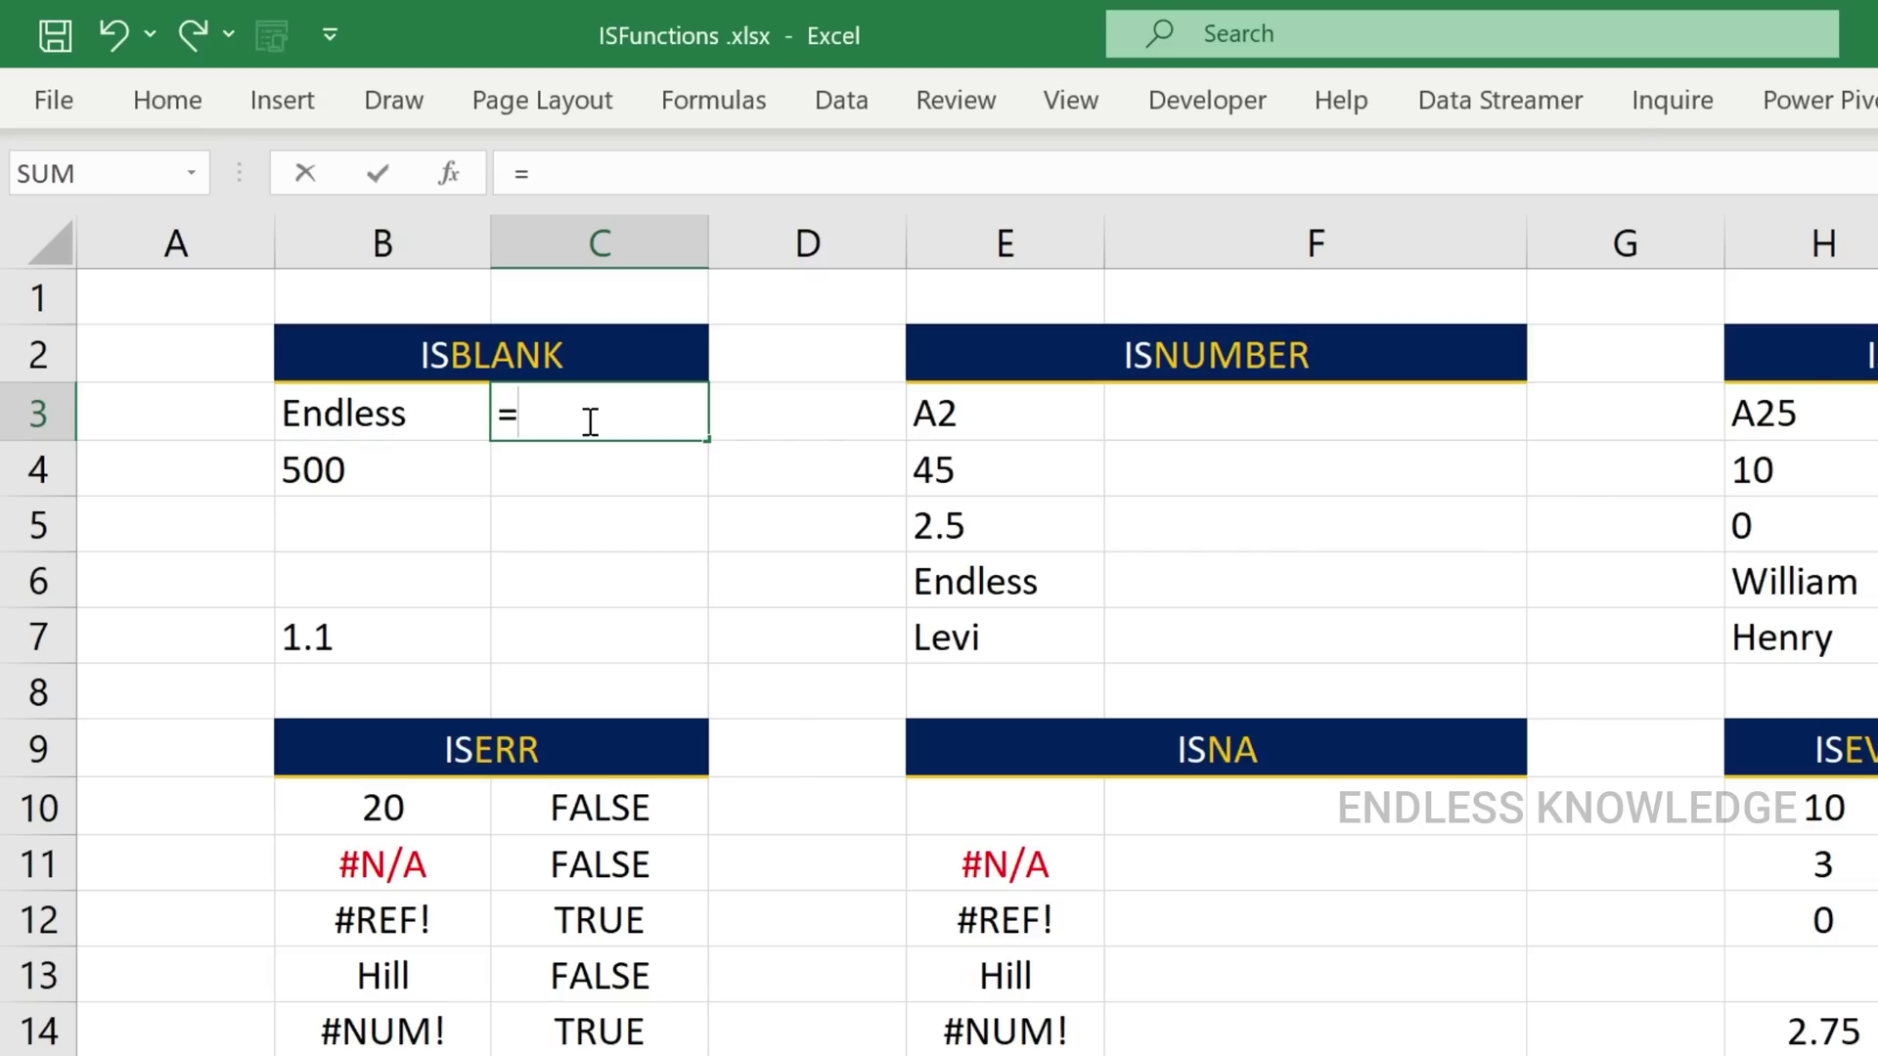
{"action": "type", "text": "is"}
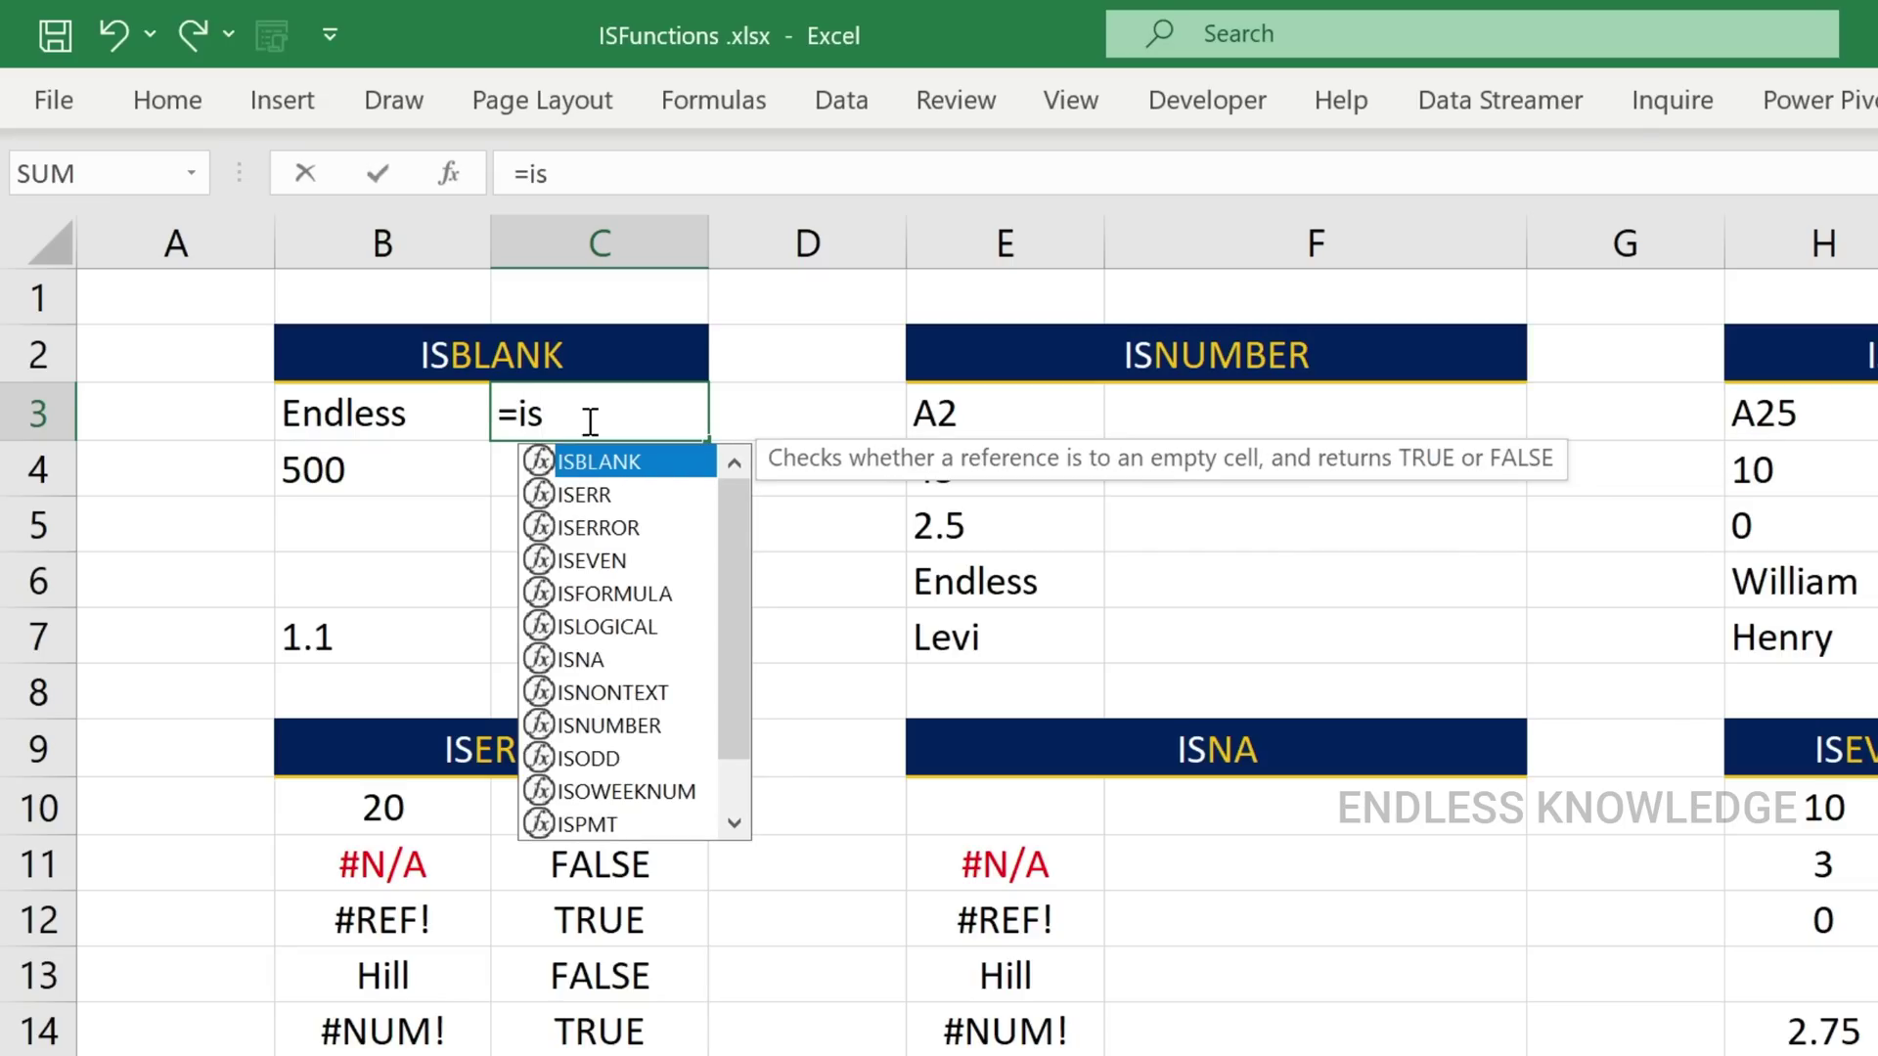
{"action": "key", "text": "Tab"}
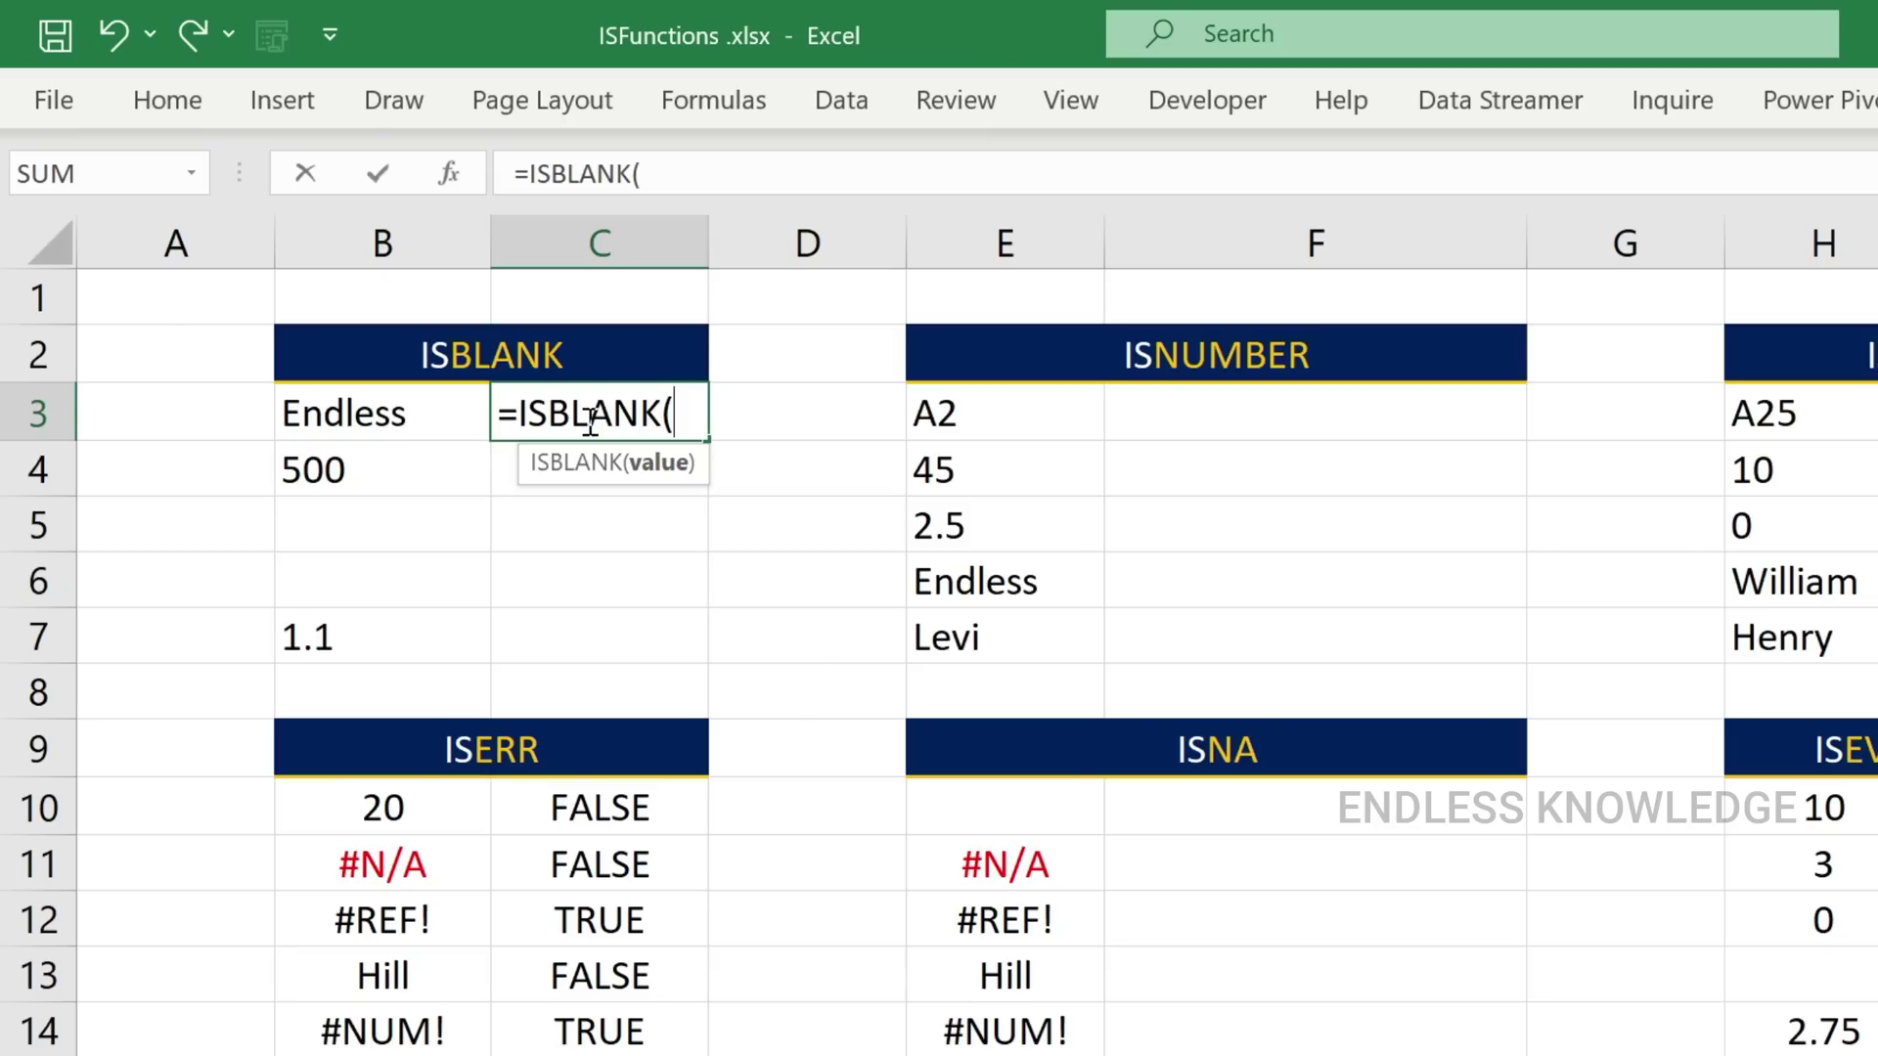
{"action": "key", "text": "Escape"}
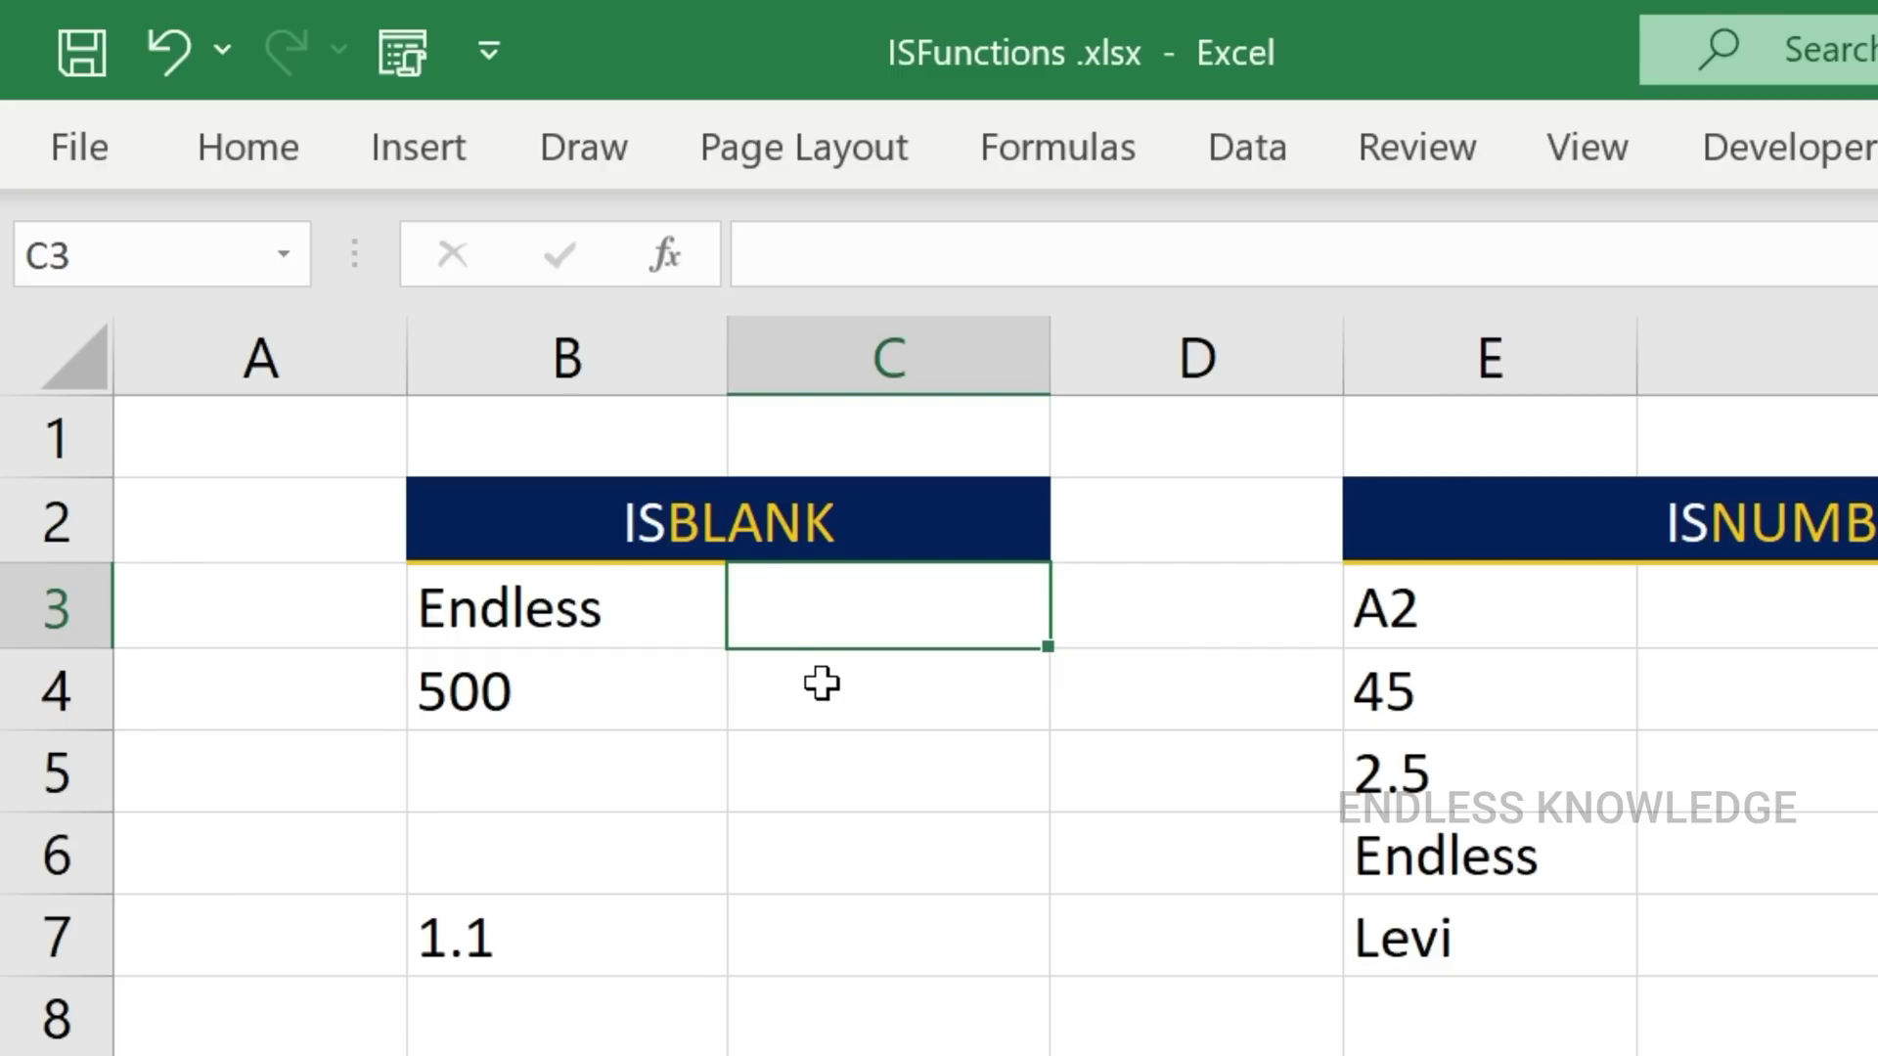
Enter the formula =ISBLANK(B3) in cell C3 to test whether B3 is empty.
{"action": "type", "text": "=is"}
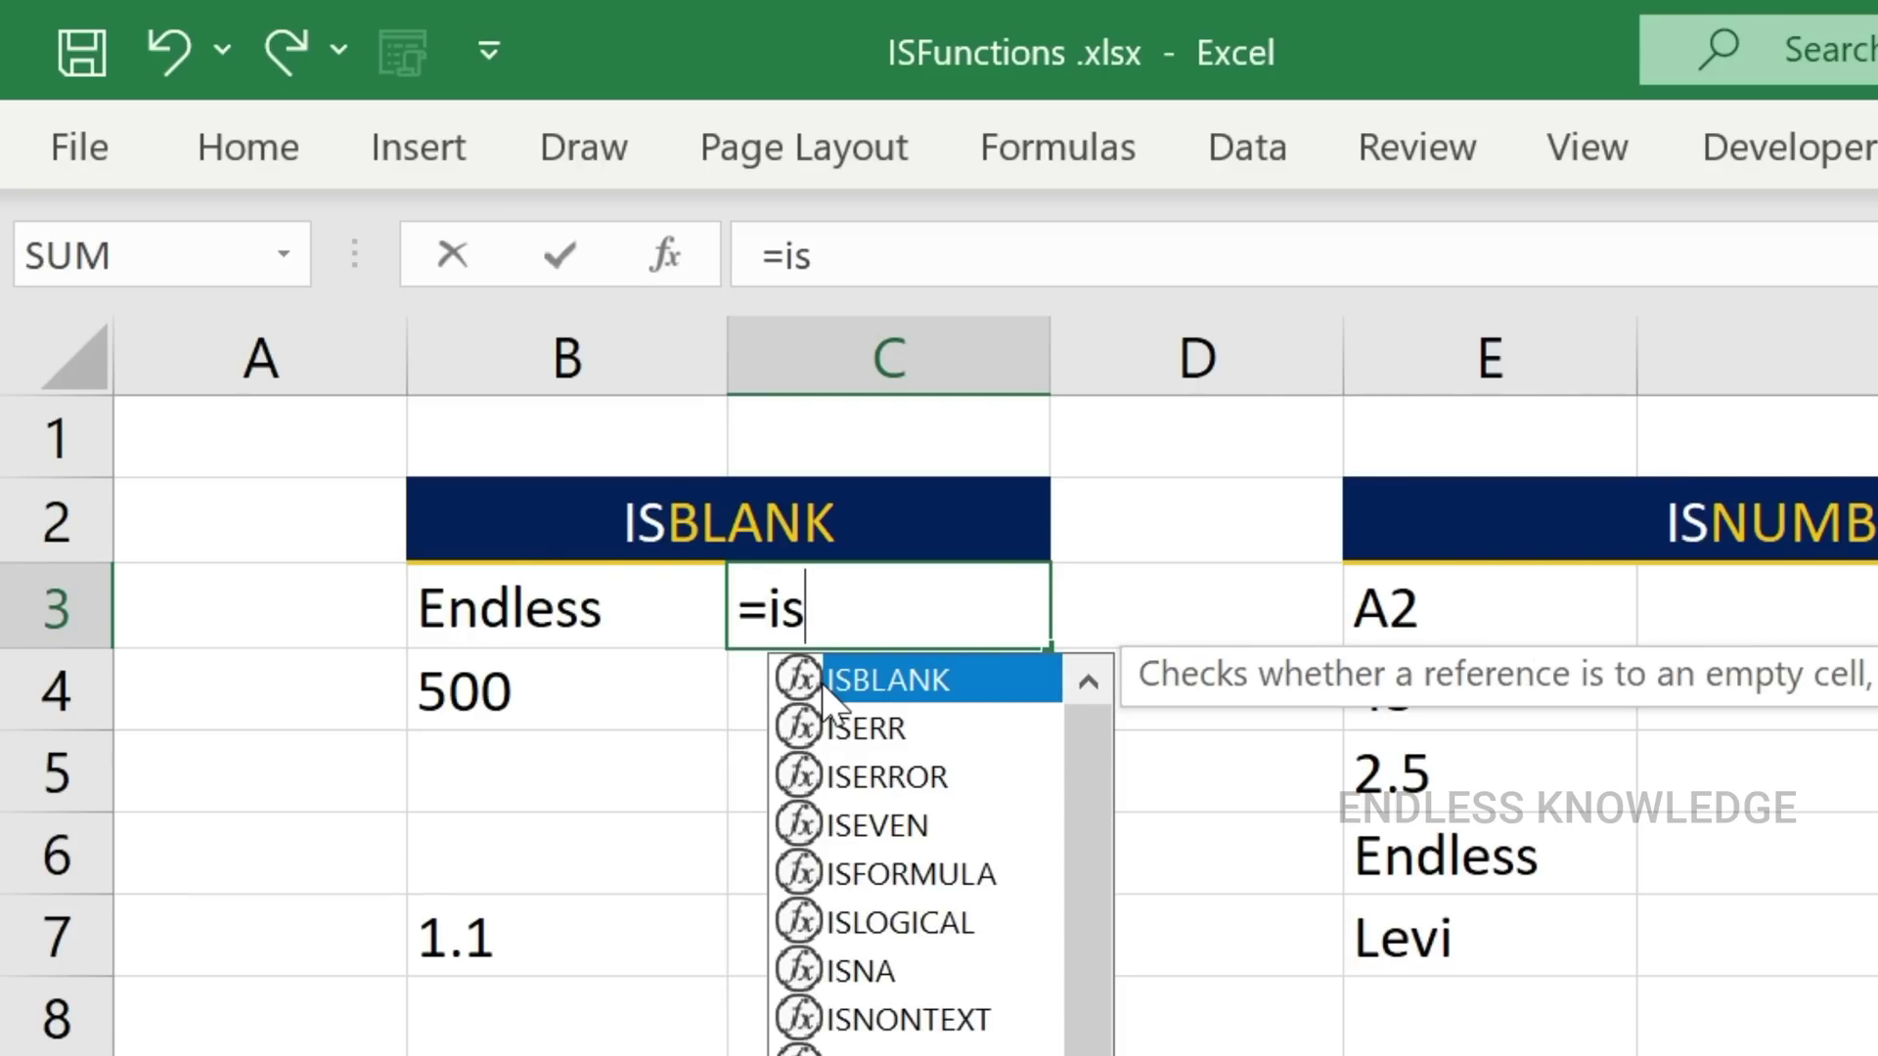
{"action": "double_click", "coordinate": [822, 683]}
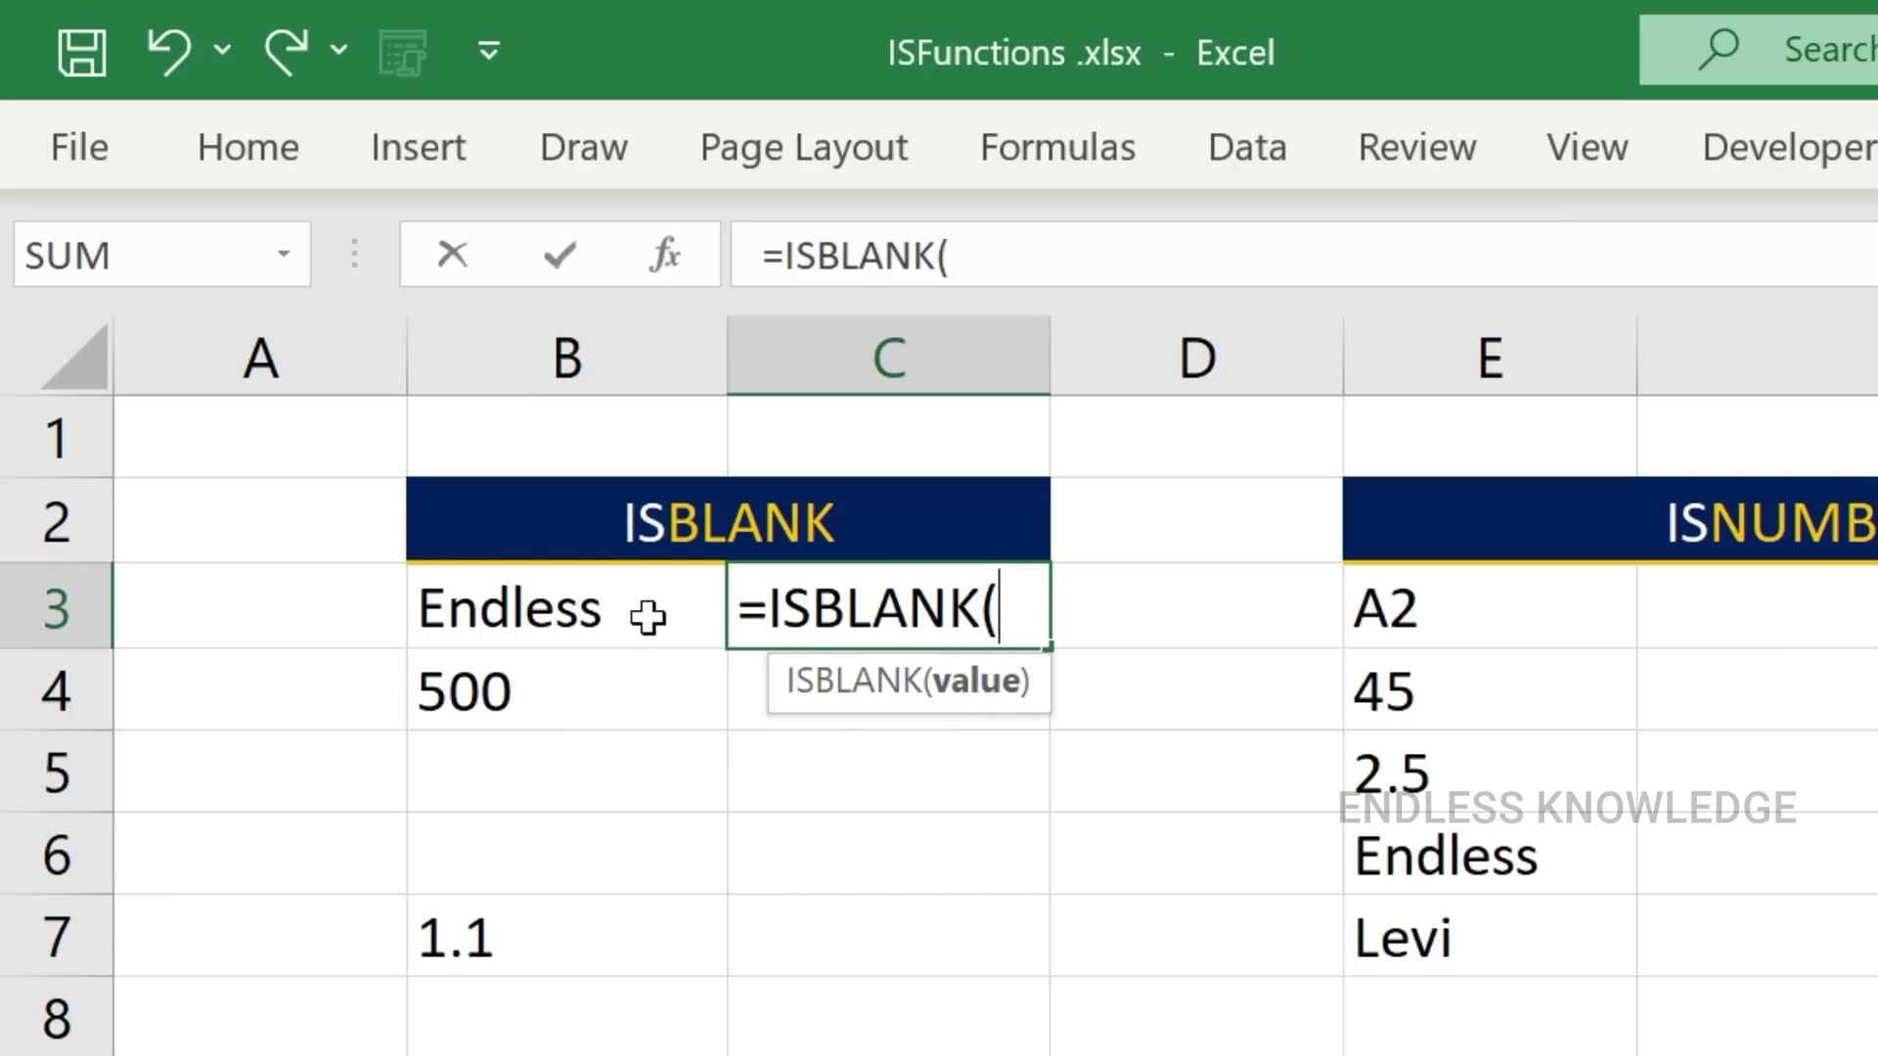
{"action": "left_click", "coordinate": [644, 614]}
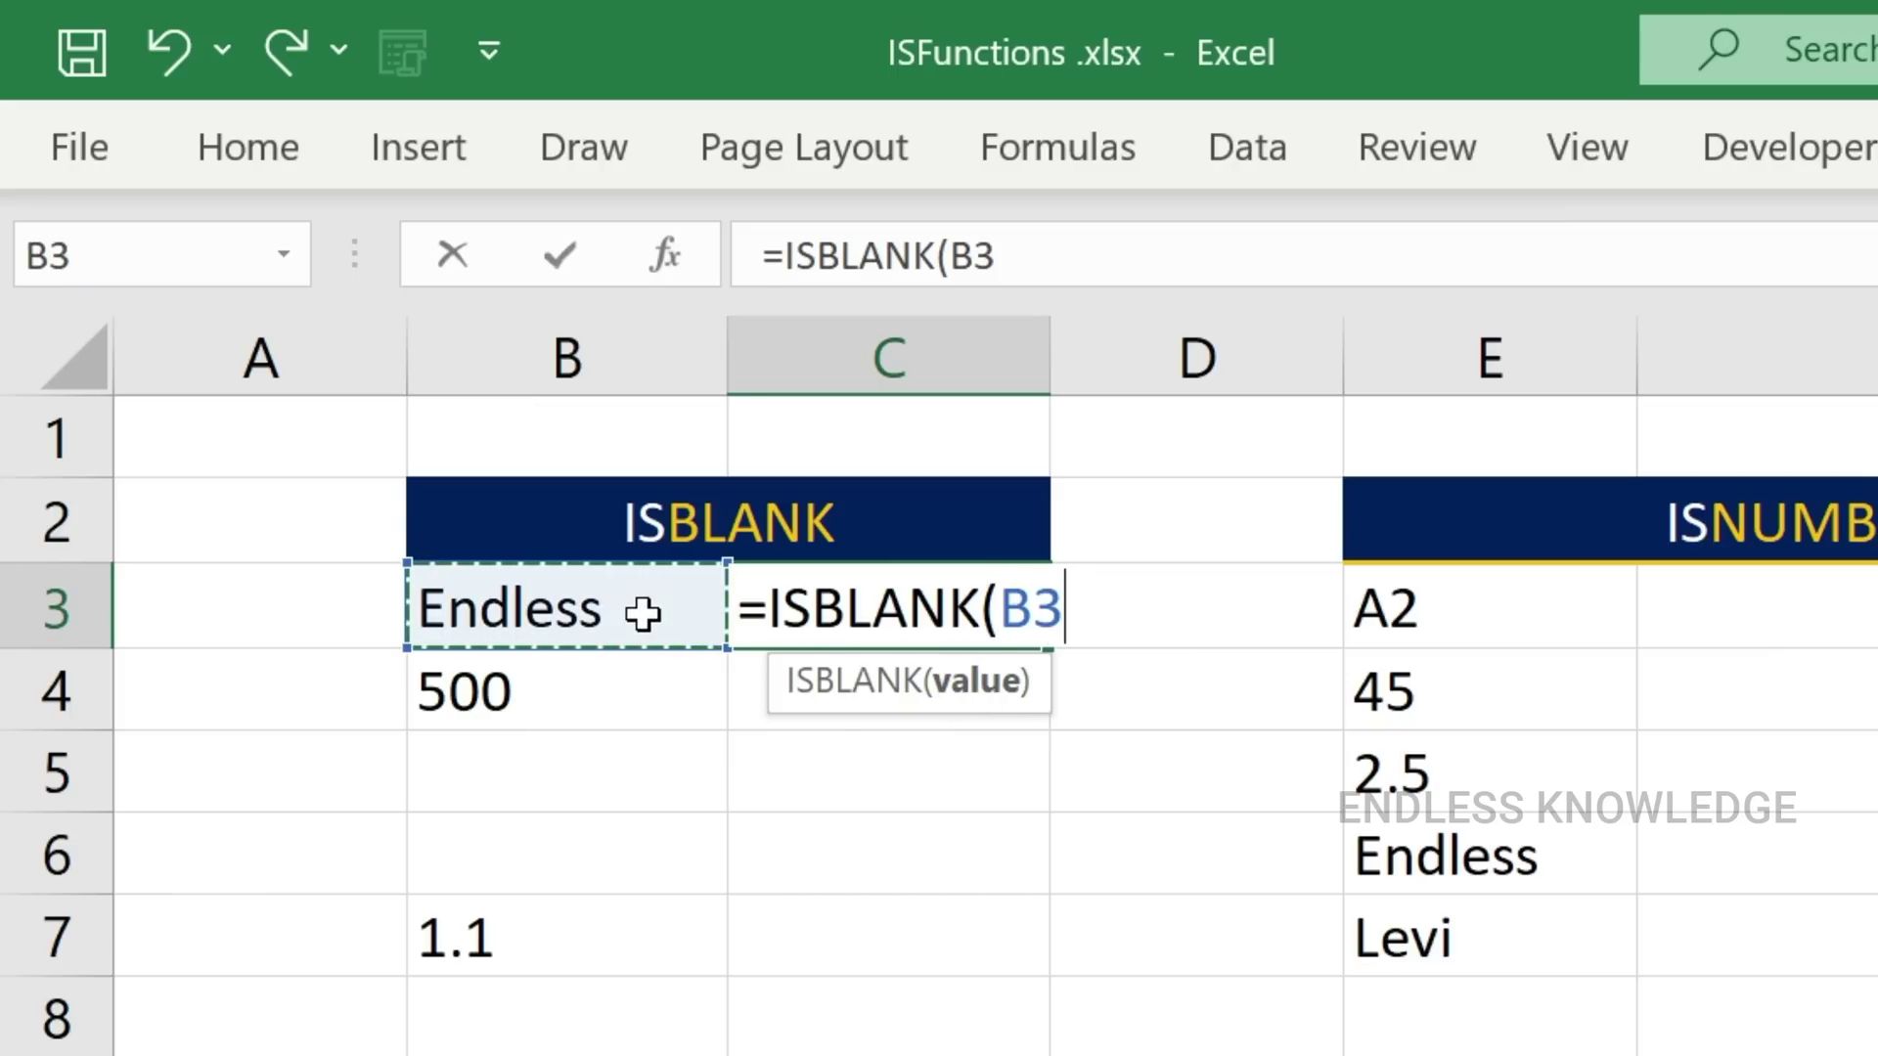
{"action": "type", "text": ")"}
{"action": "key", "text": "Return"}
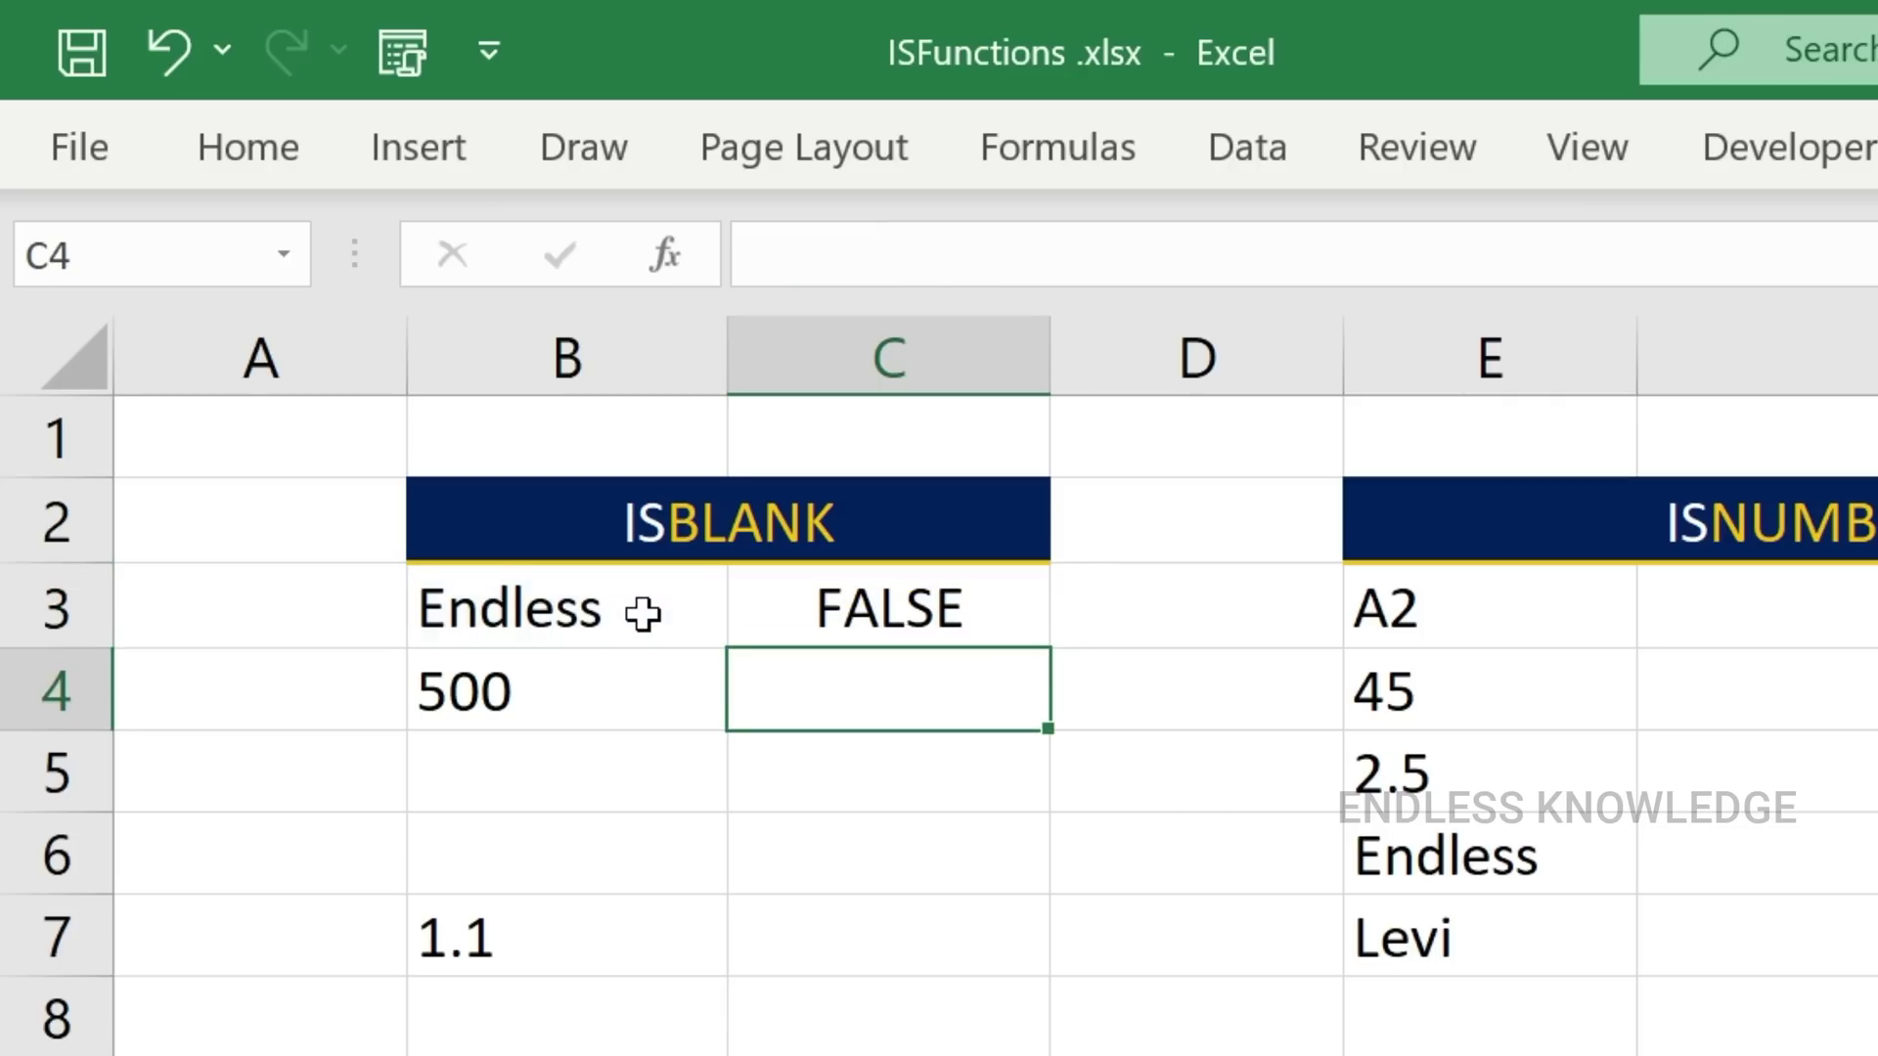
Fill the ISBLANK formula from C3 down to C7 and compare C5:C6 with the empty cells B5:B6.
{"action": "left_click", "coordinate": [964, 612]}
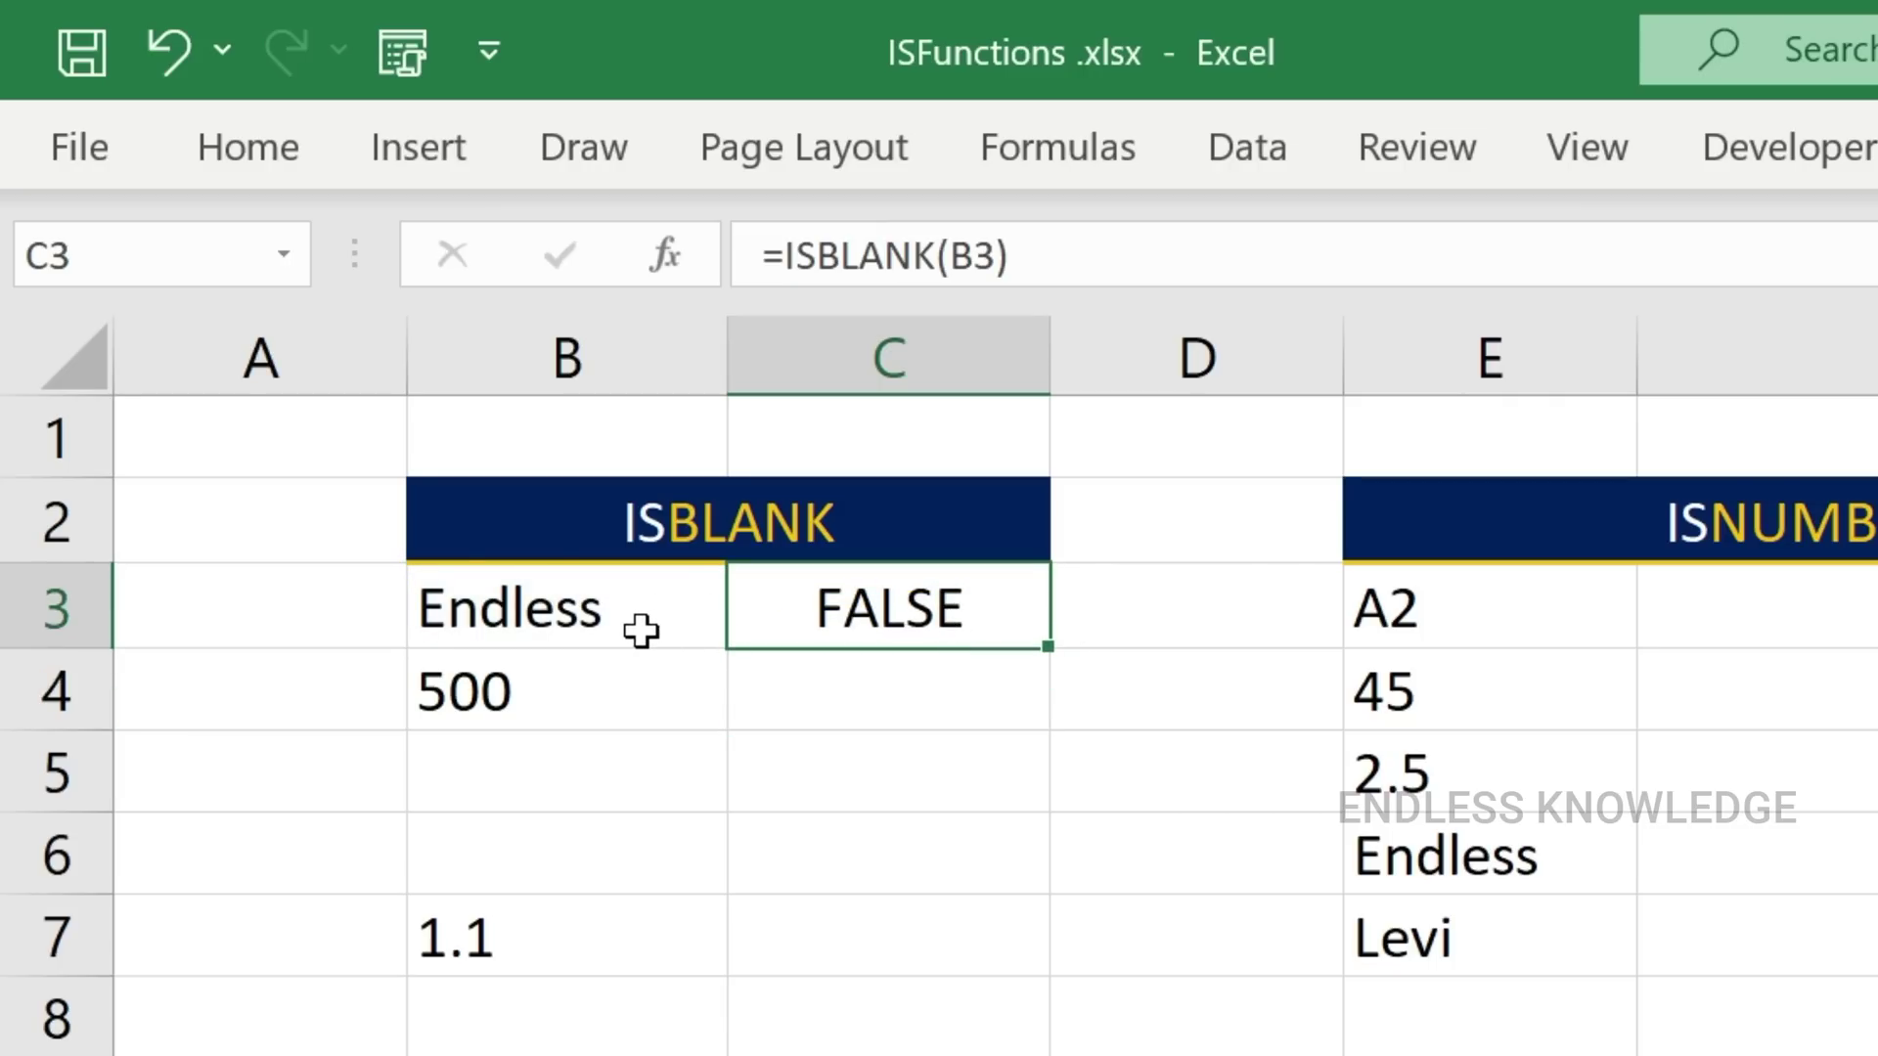
{"action": "left_click_drag", "start_coordinate": [1050, 652], "coordinate": [1007, 972]}
{"action": "left_click_drag", "start_coordinate": [615, 780], "coordinate": [855, 855]}
{"action": "left_click_drag", "start_coordinate": [930, 767], "coordinate": [939, 856]}
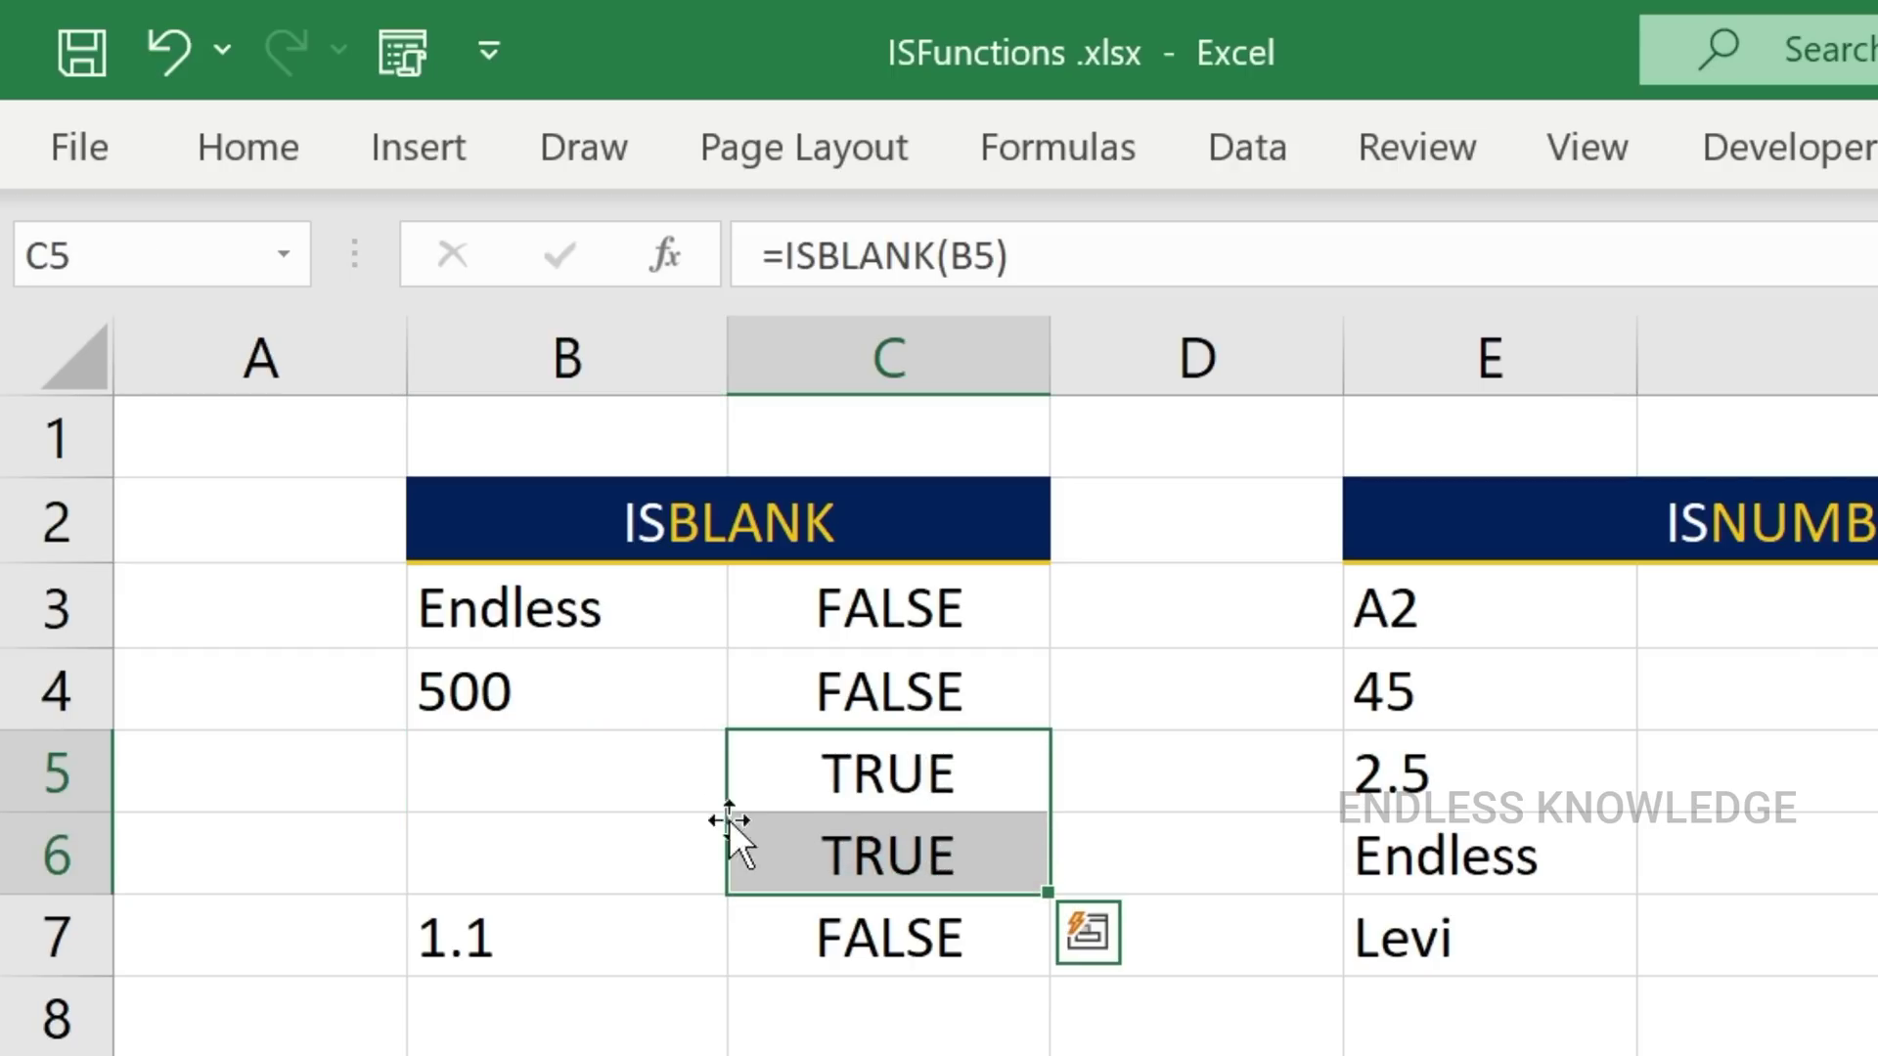
{"action": "left_click_drag", "start_coordinate": [553, 796], "coordinate": [557, 863]}
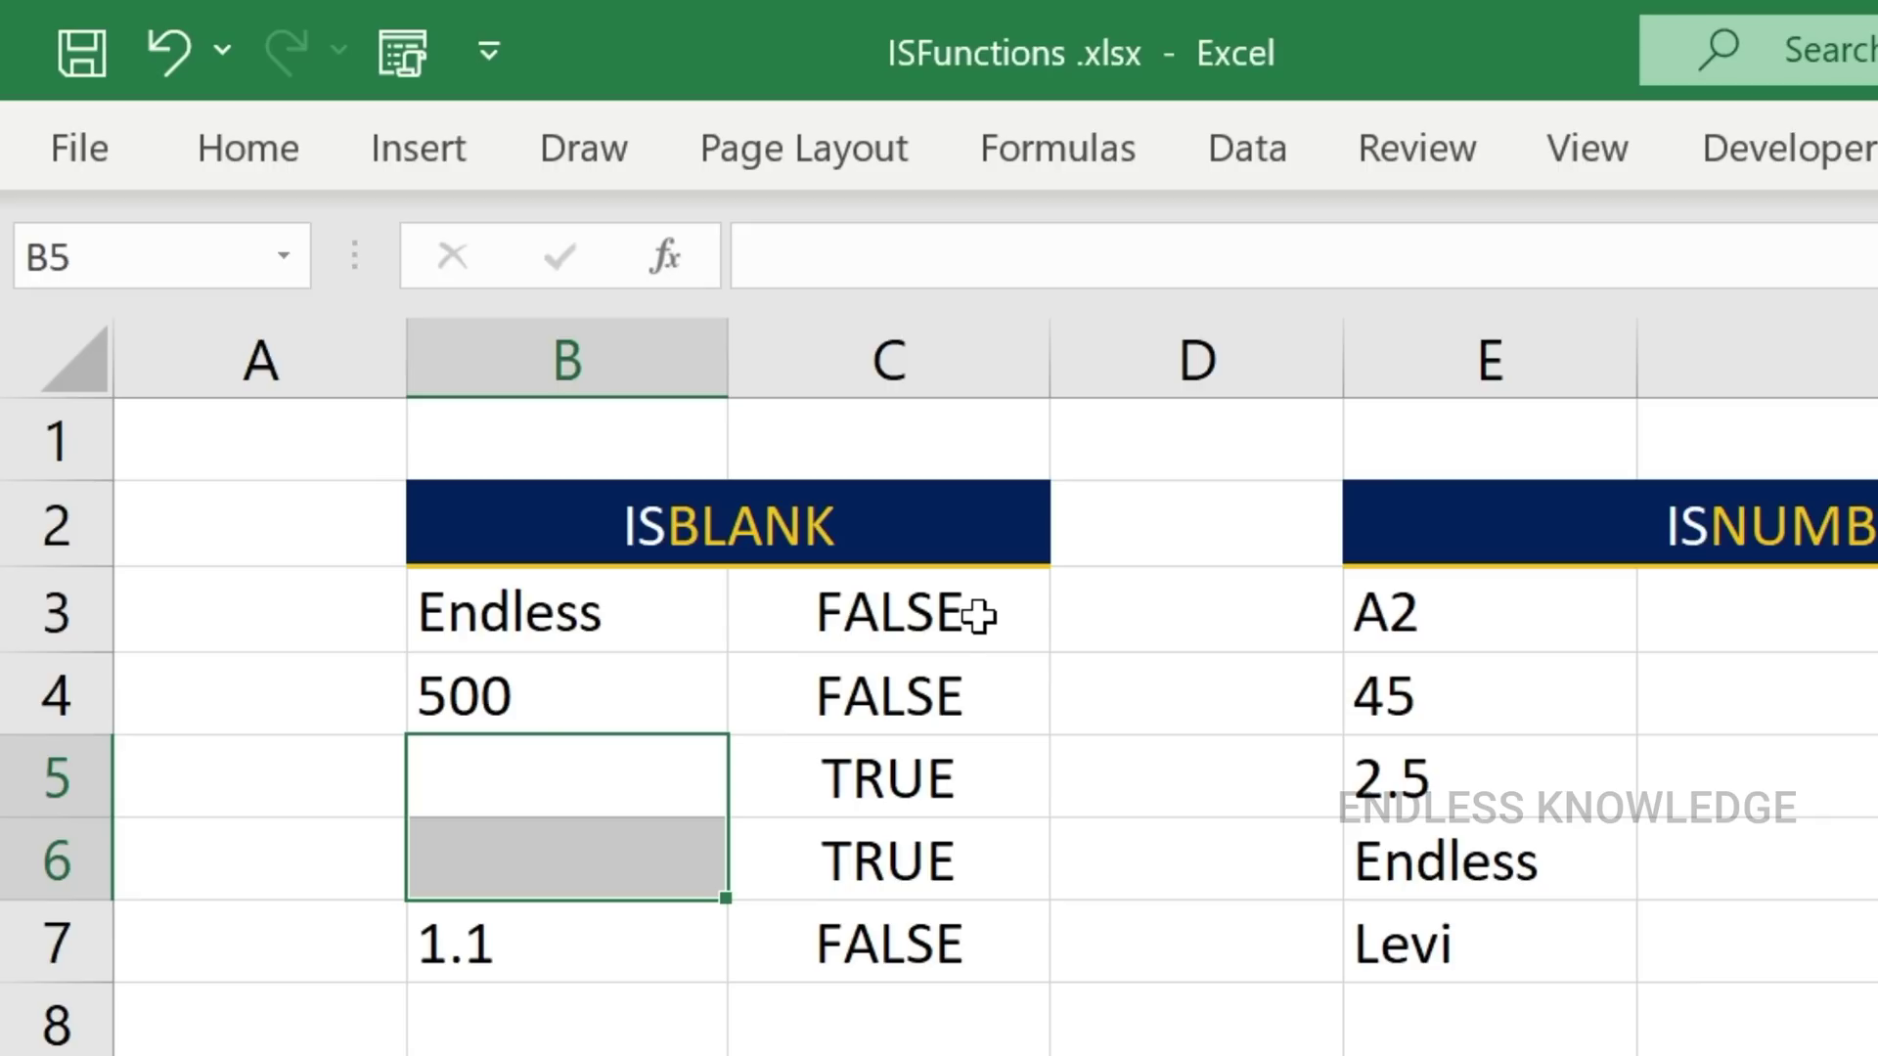
Wrap the formula in C3 in an IF function, using ISBLANK(B3) as the logical test.
{"action": "left_click", "coordinate": [998, 614]}
{"action": "double_click", "coordinate": [1001, 626]}
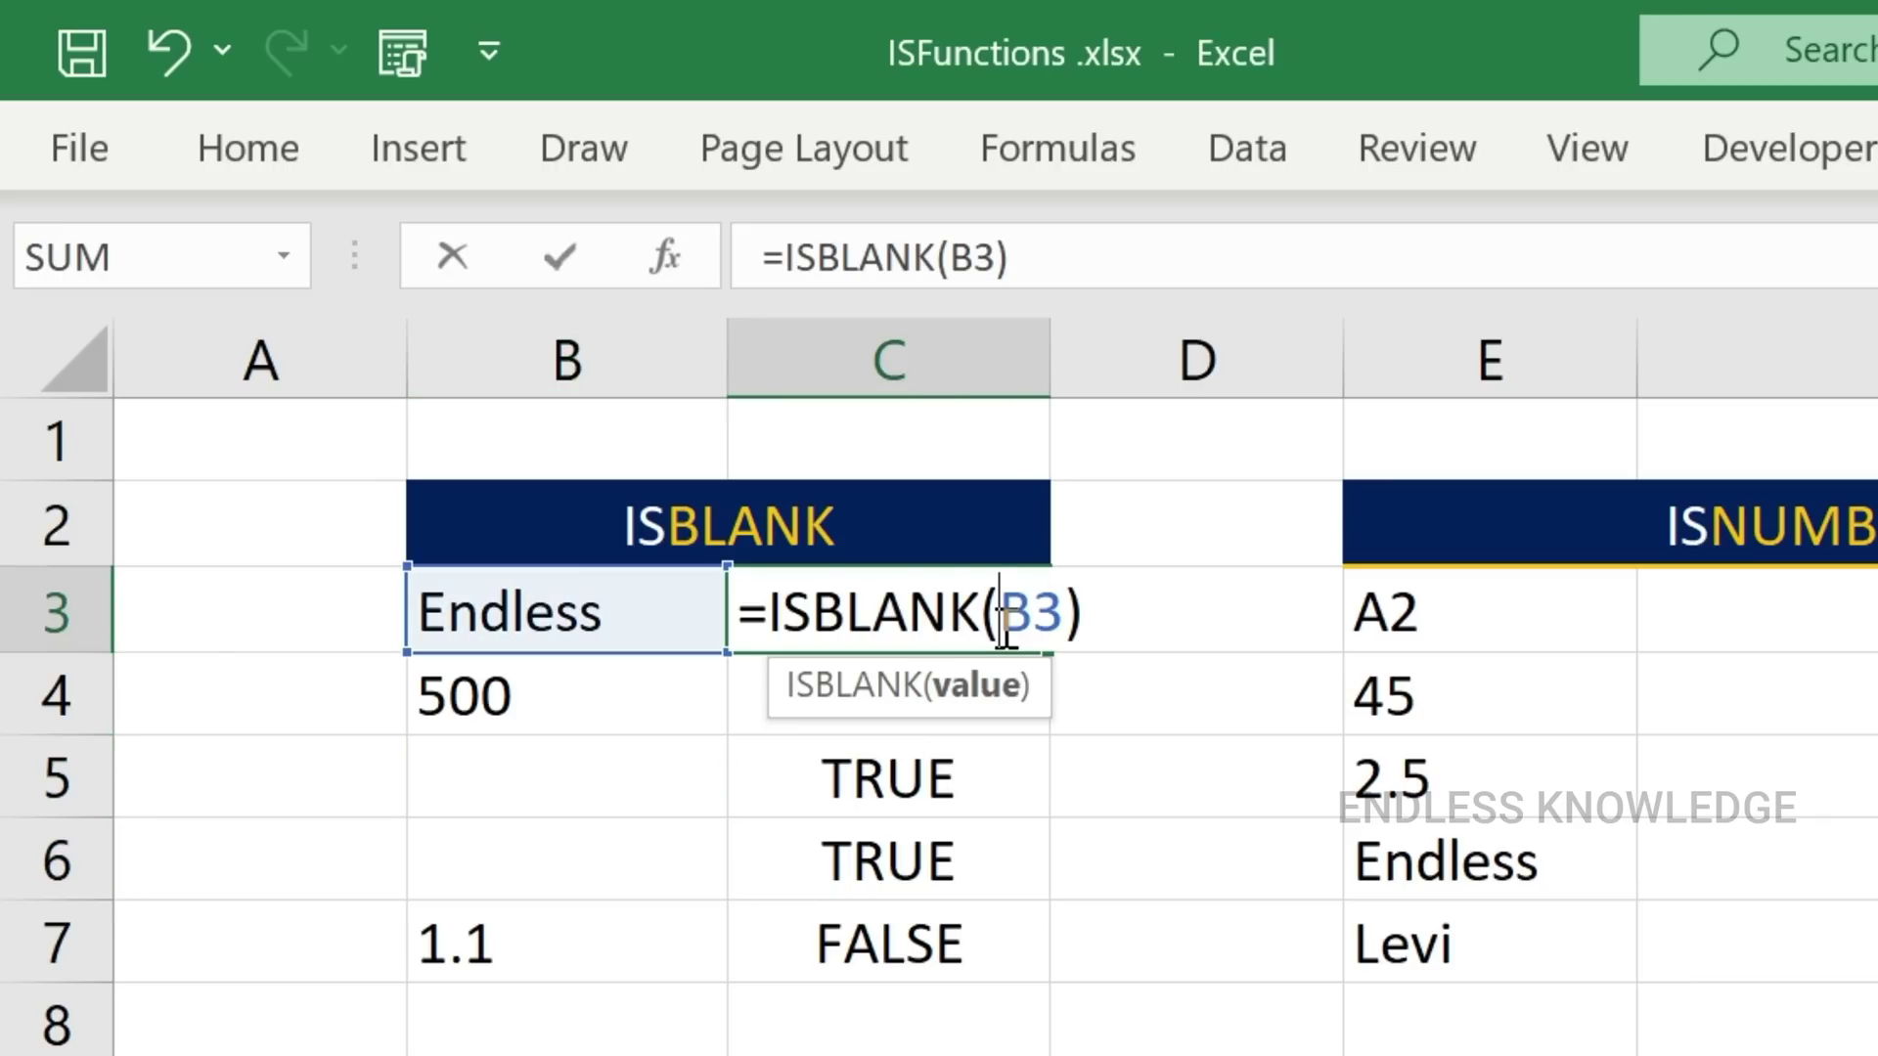
{"action": "left_click", "coordinate": [772, 614]}
{"action": "type", "text": "IF("}
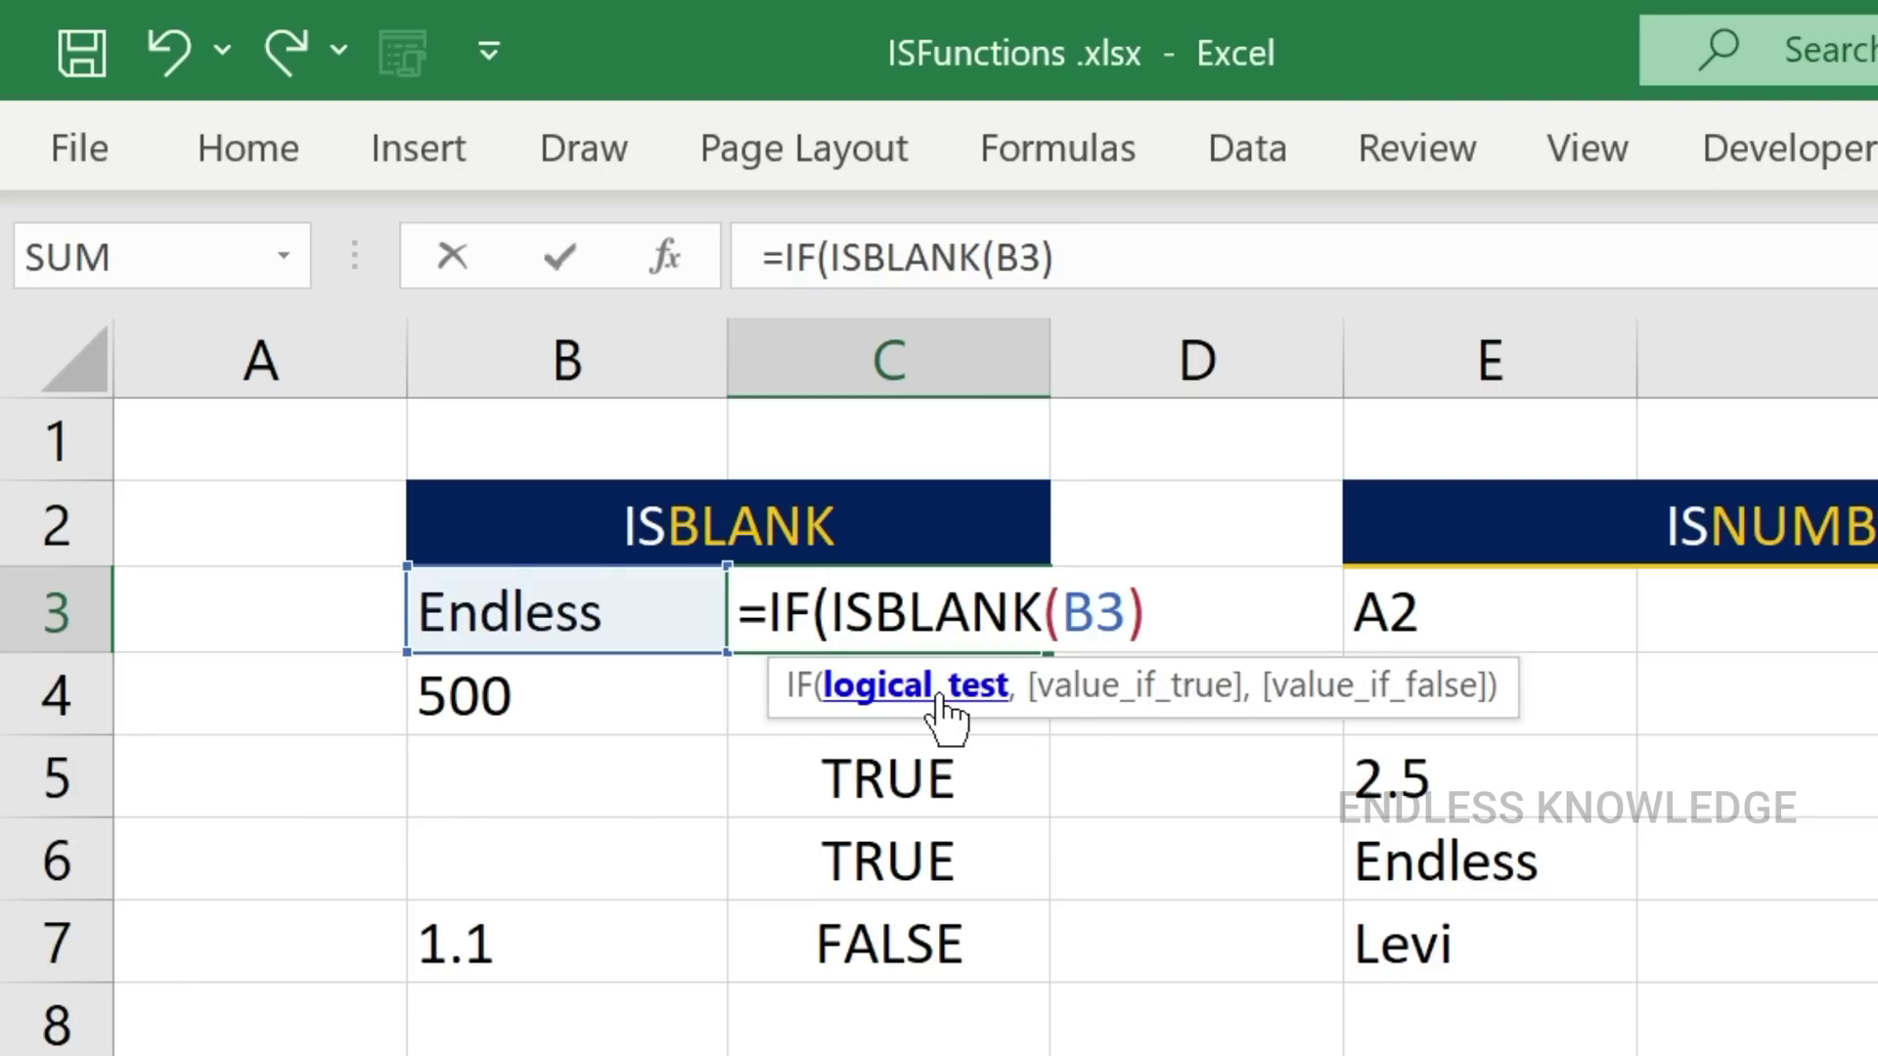
{"action": "left_click", "coordinate": [1161, 616]}
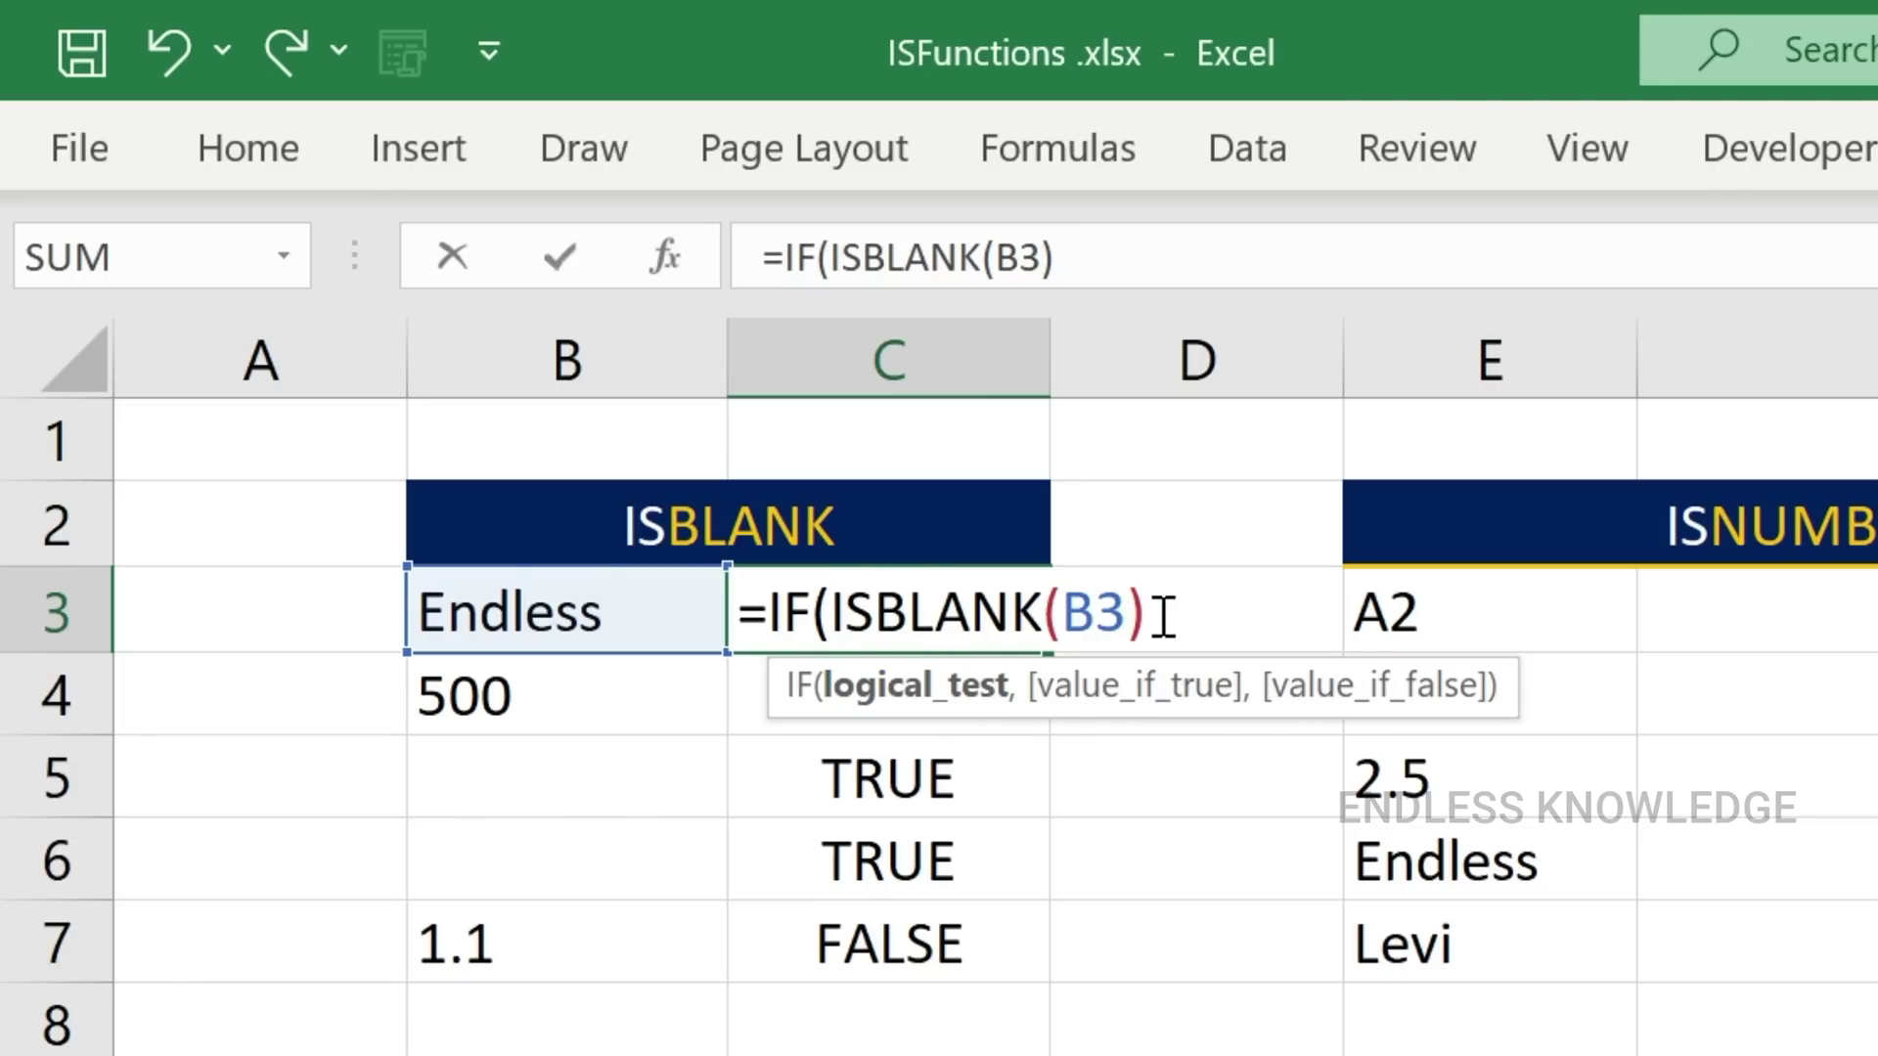
{"action": "type", "text": ","}
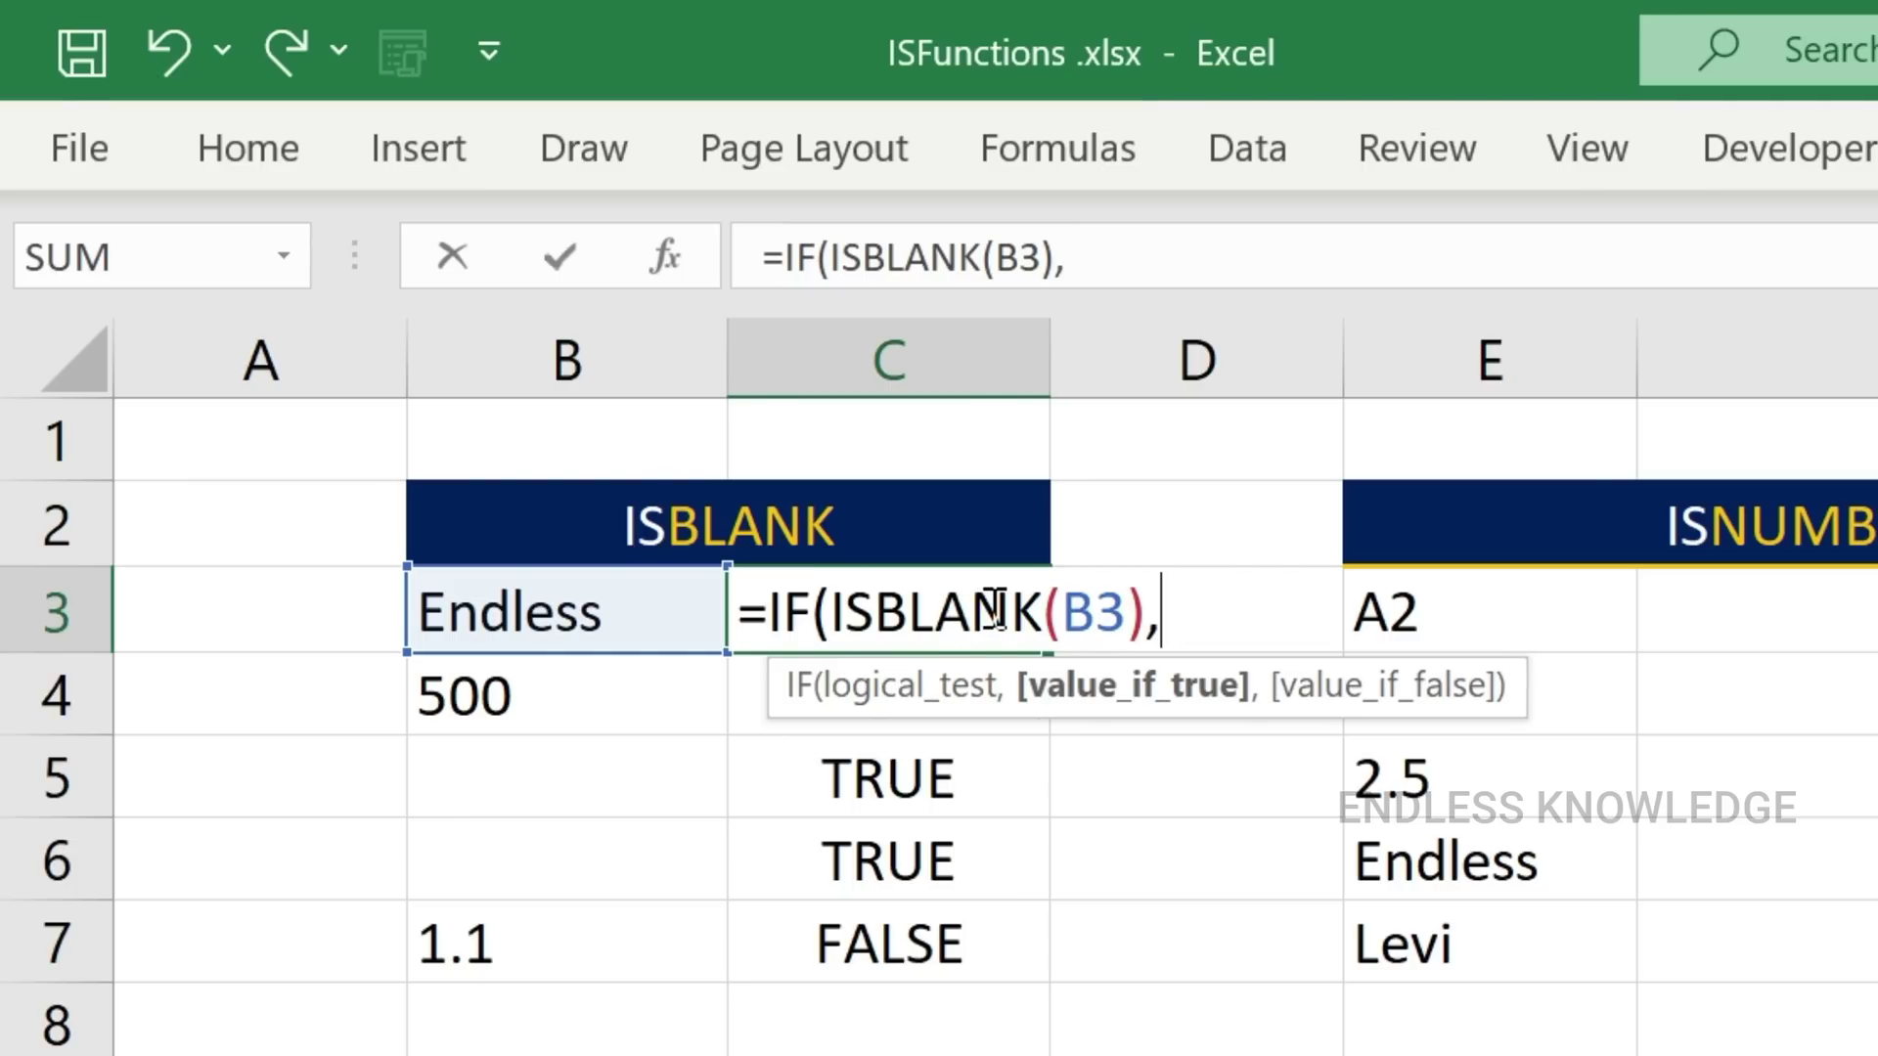
Complete the IF formula in C3 with "Enter Data" as the true value and "Good to go" as the false value.
{"action": "type", "text": "\"Enter "}
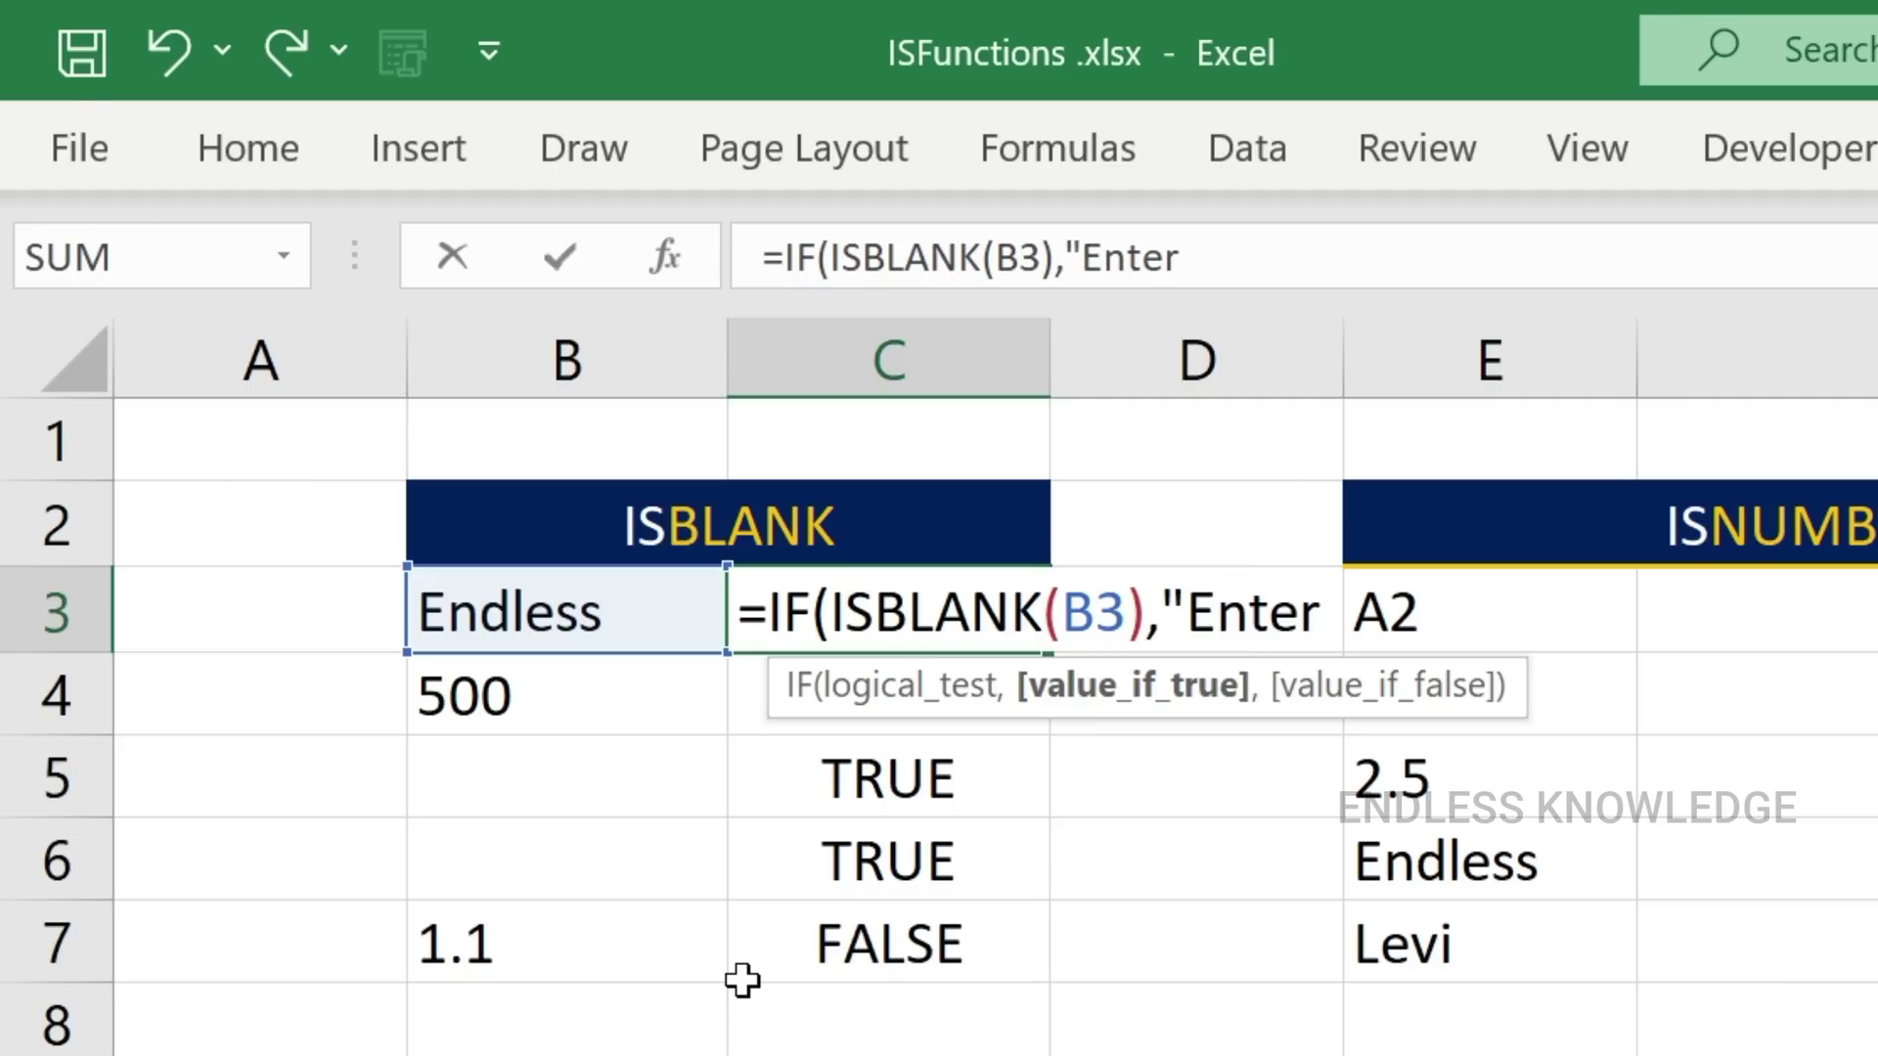
{"action": "type", "text": "Da"}
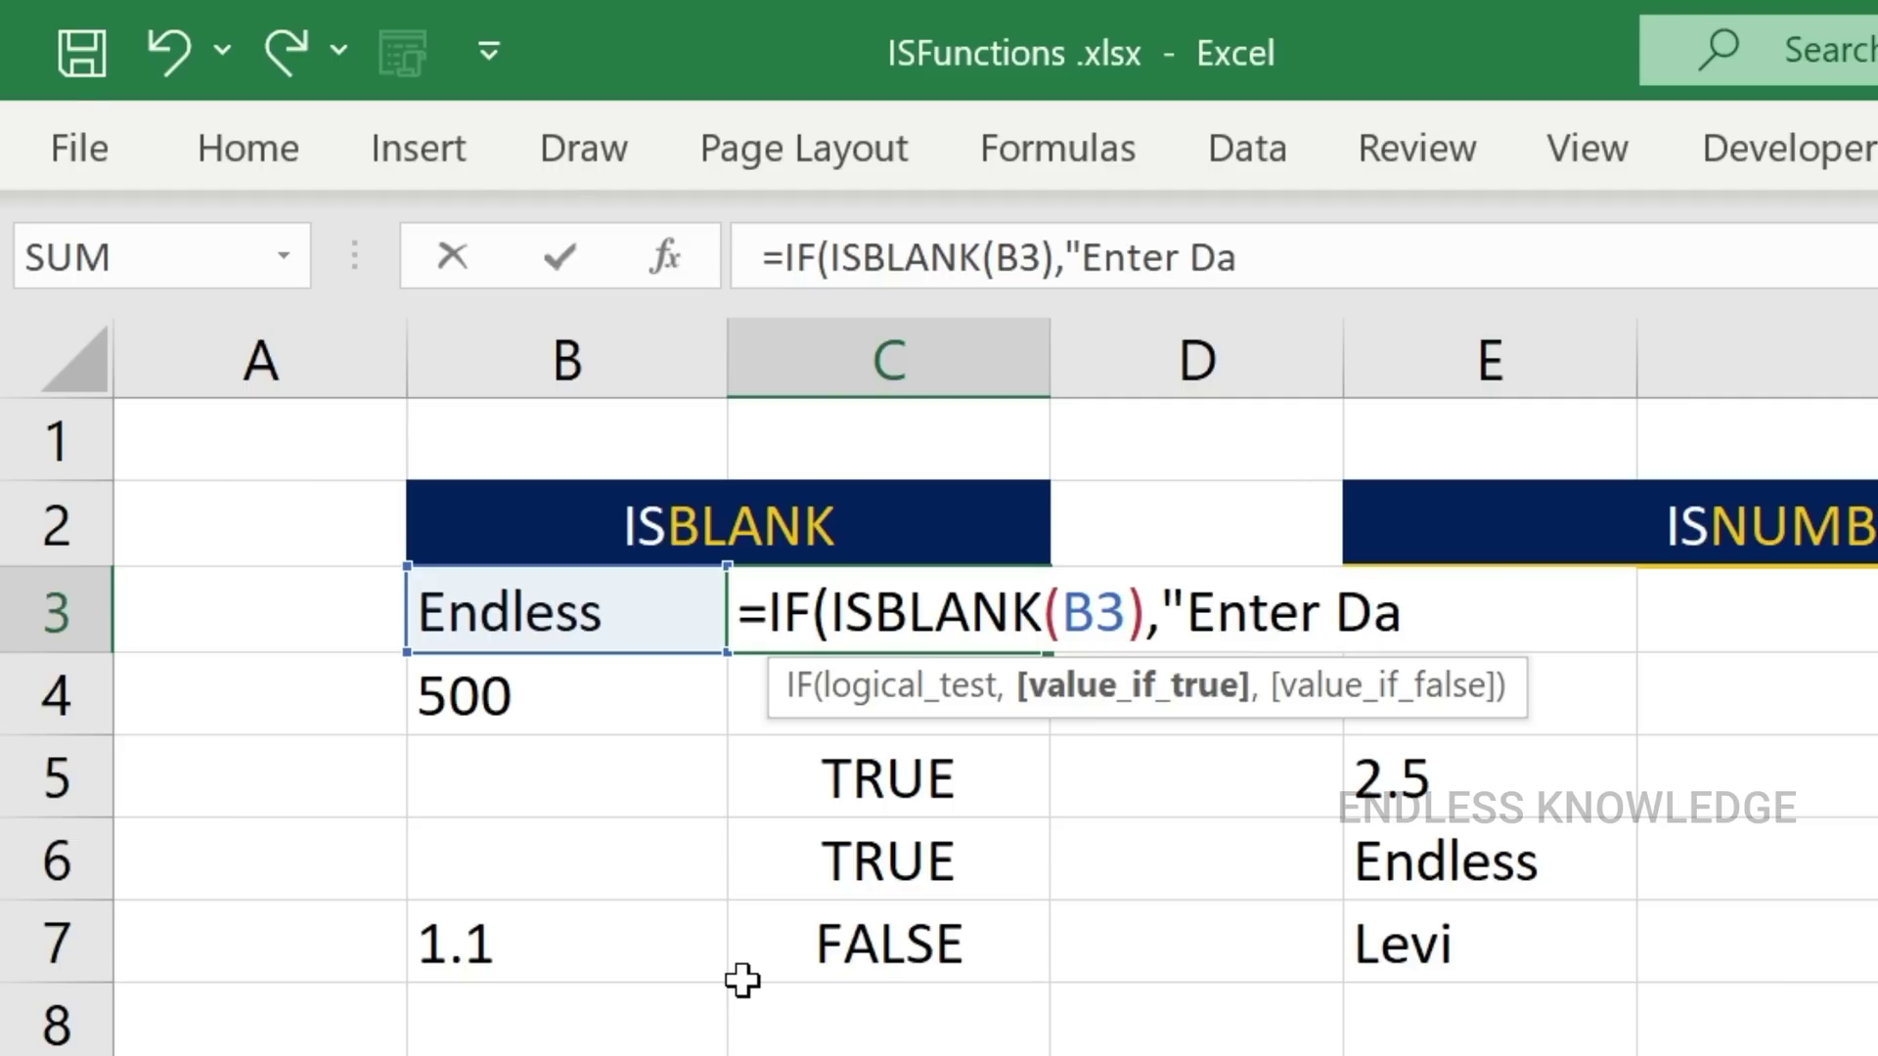
{"action": "type", "text": "ta\""}
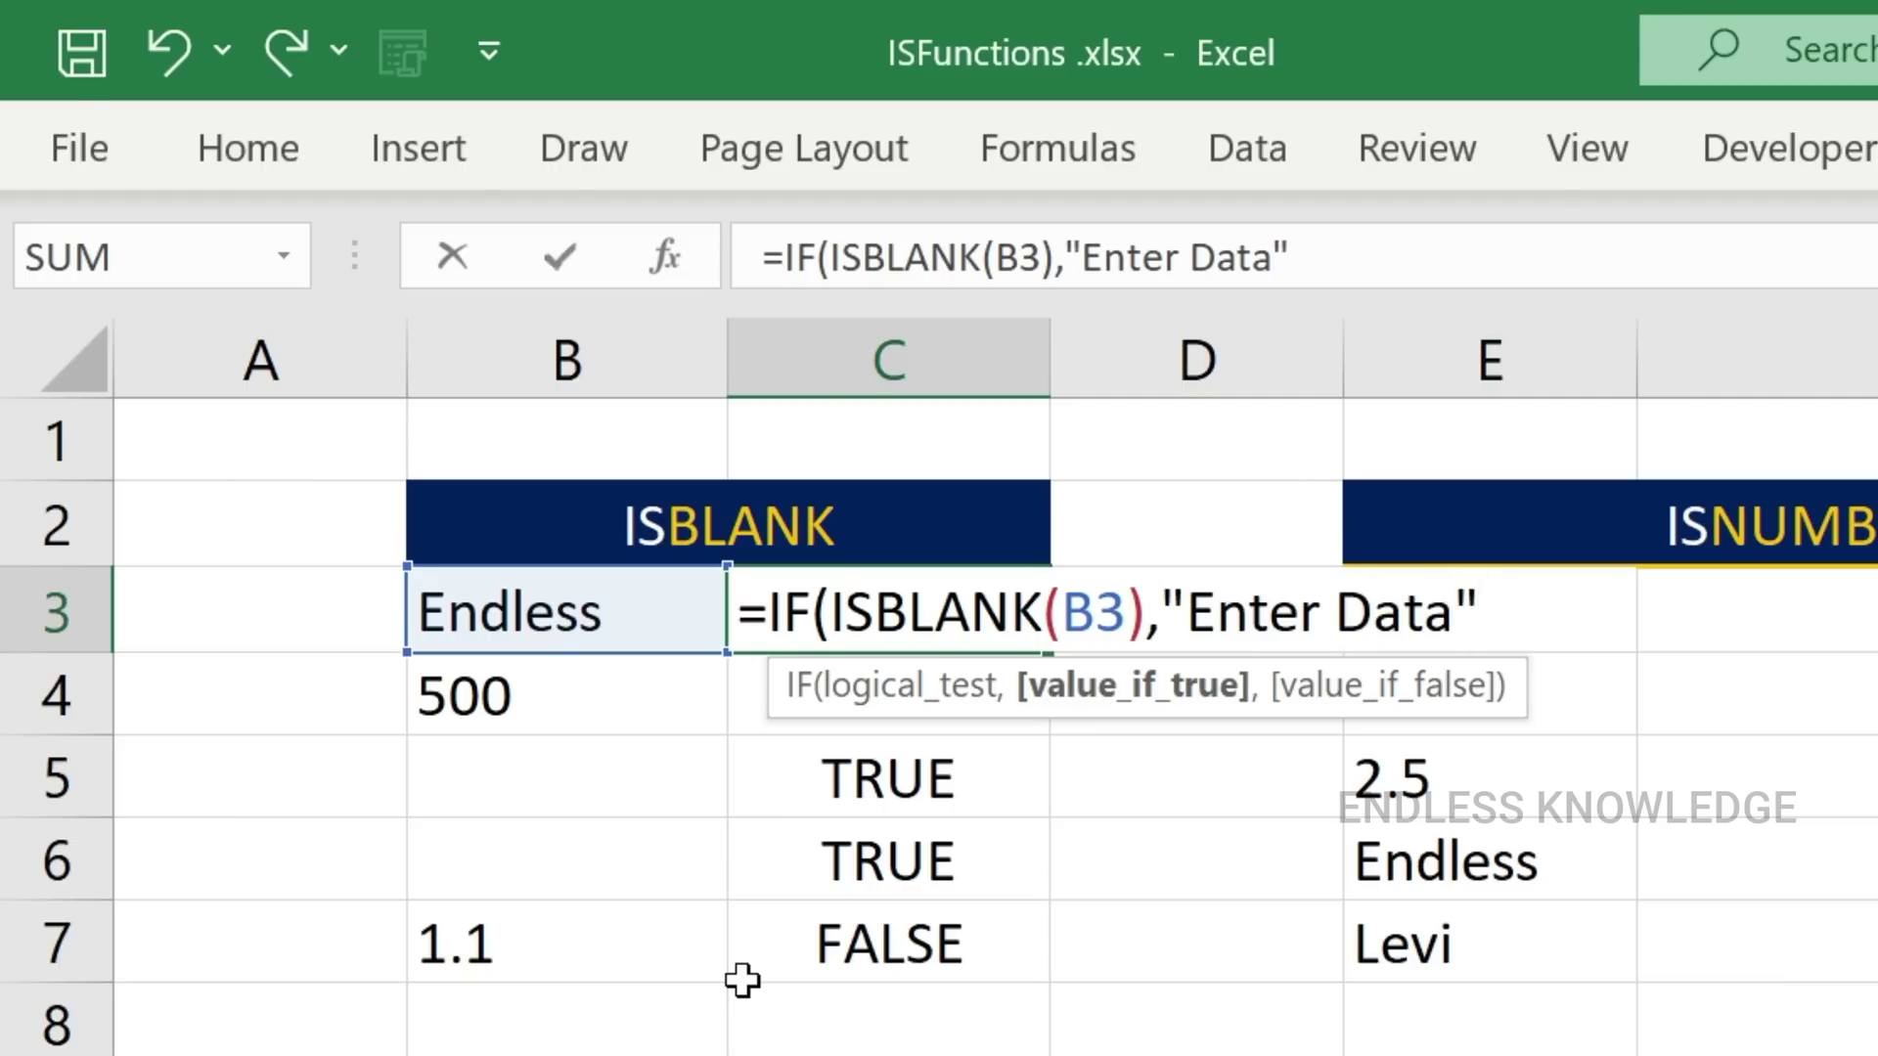
{"action": "type", "text": ","}
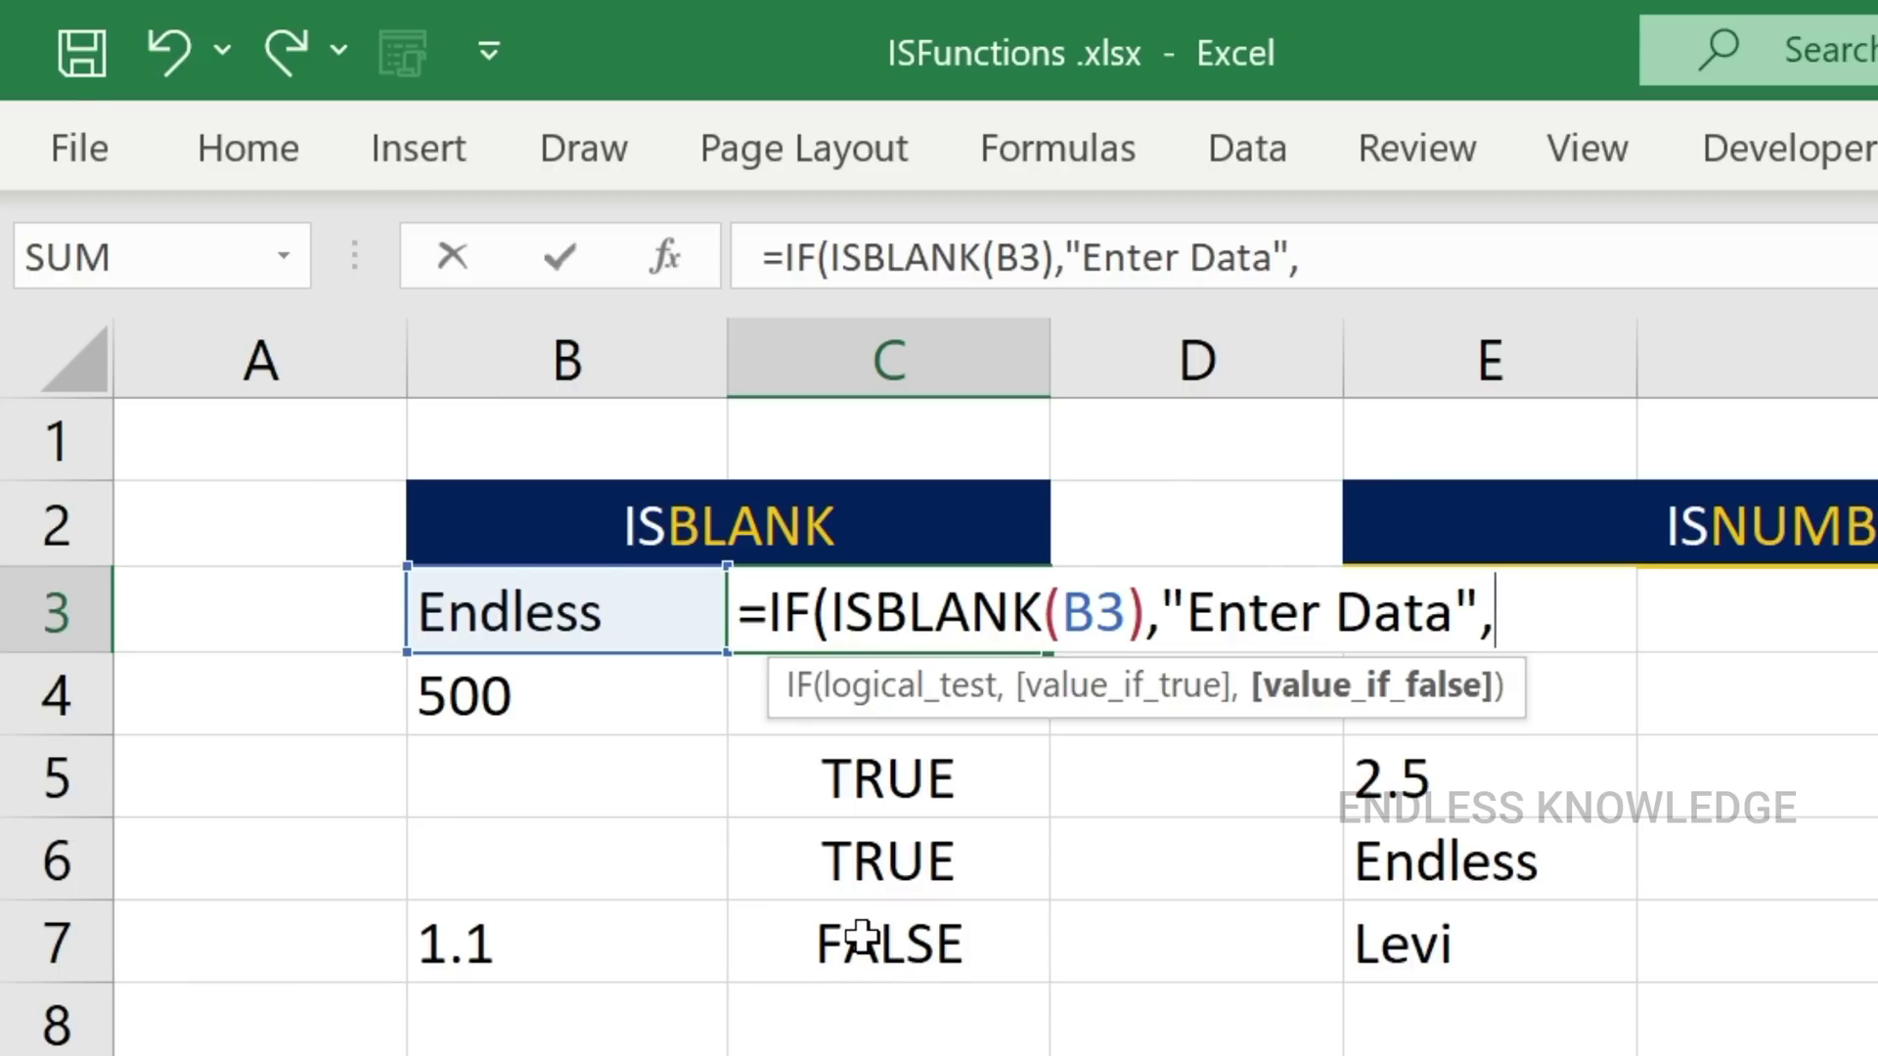
{"action": "type", "text": "\"Go"}
{"action": "type", "text": "od to"}
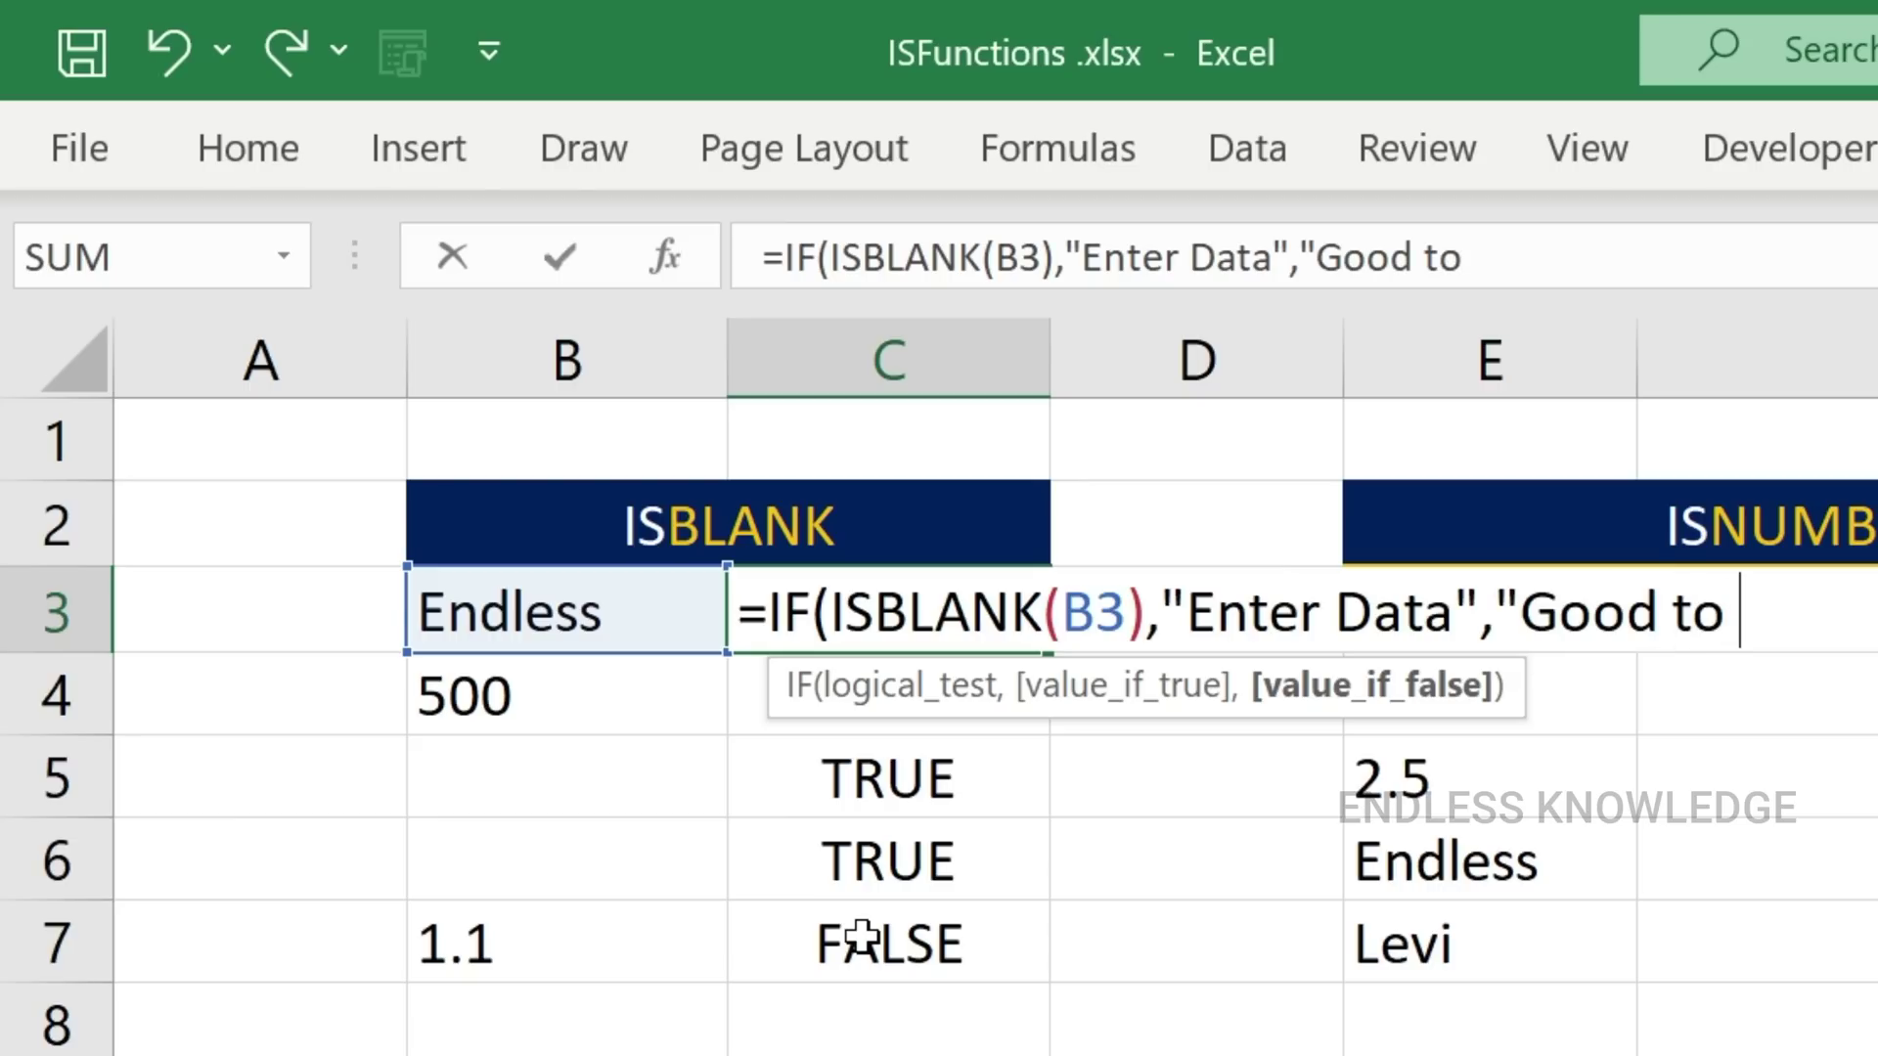
{"action": "type", "text": " go"}
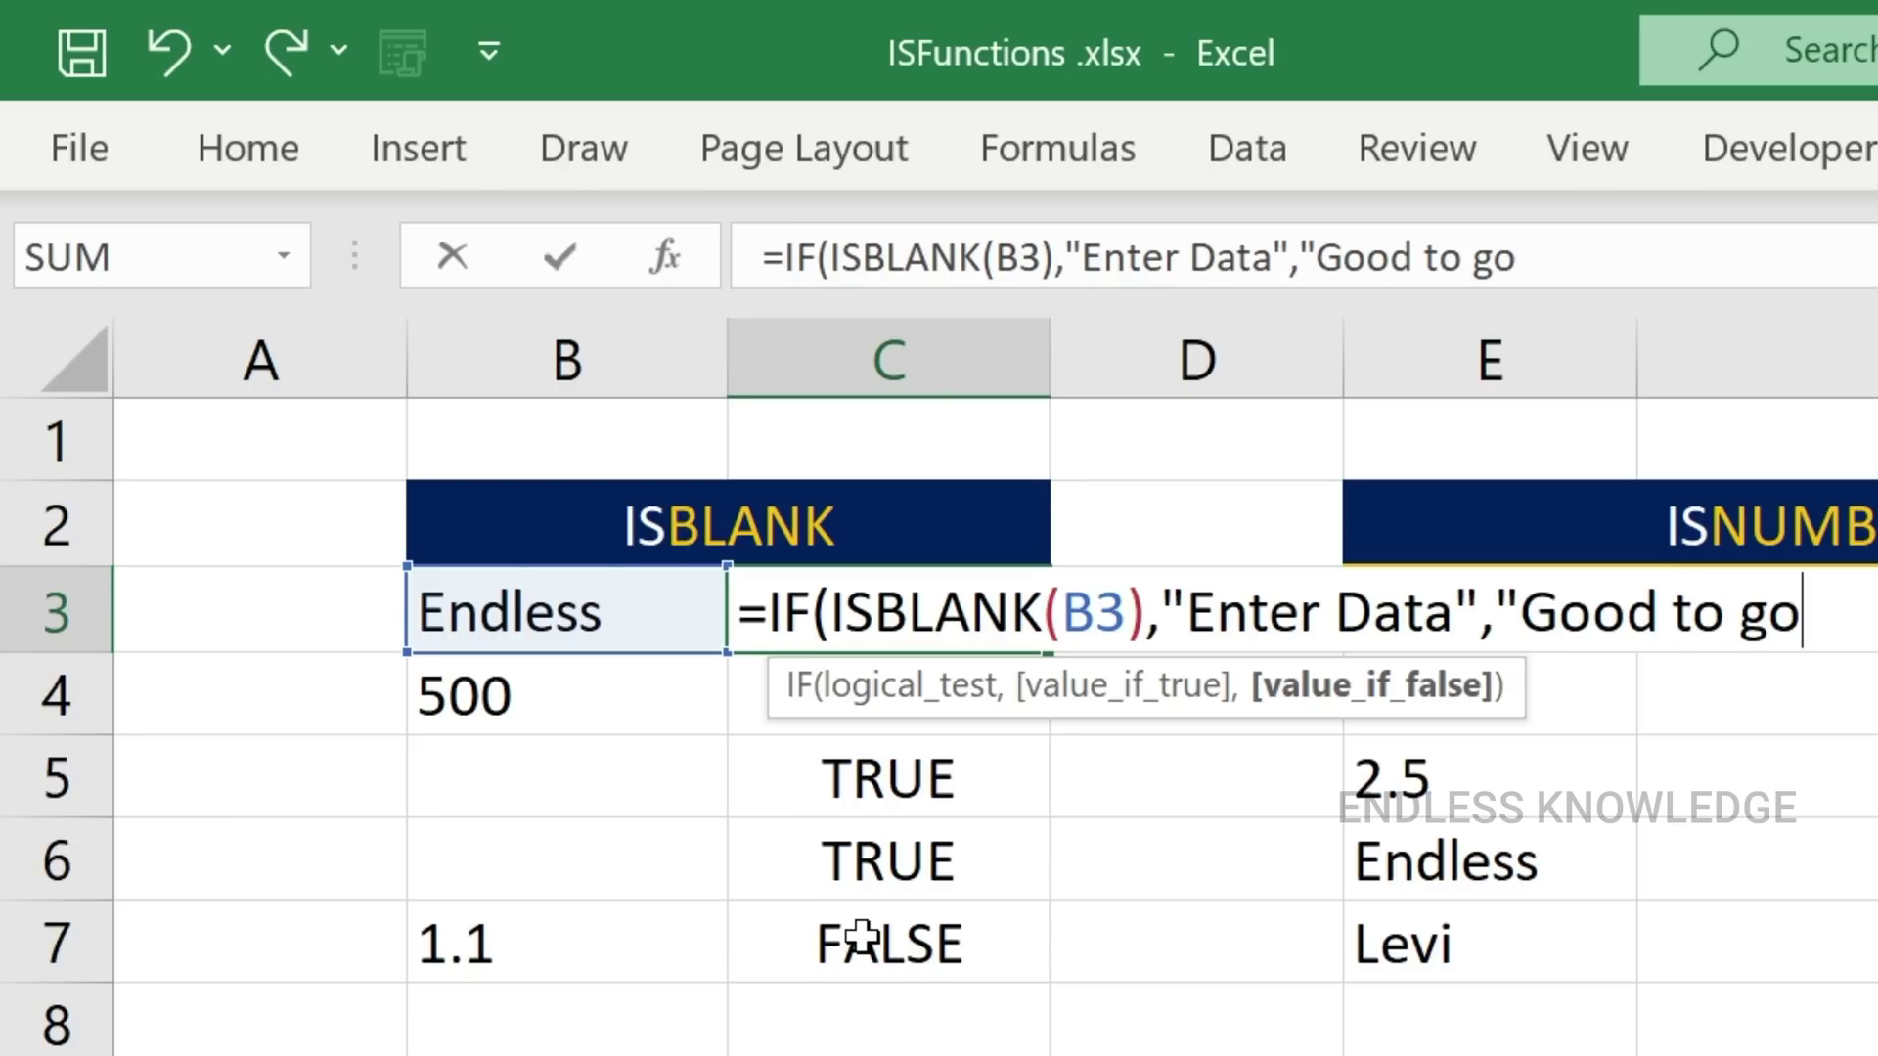
{"action": "type", "text": "\")"}
{"action": "key", "text": "Return"}
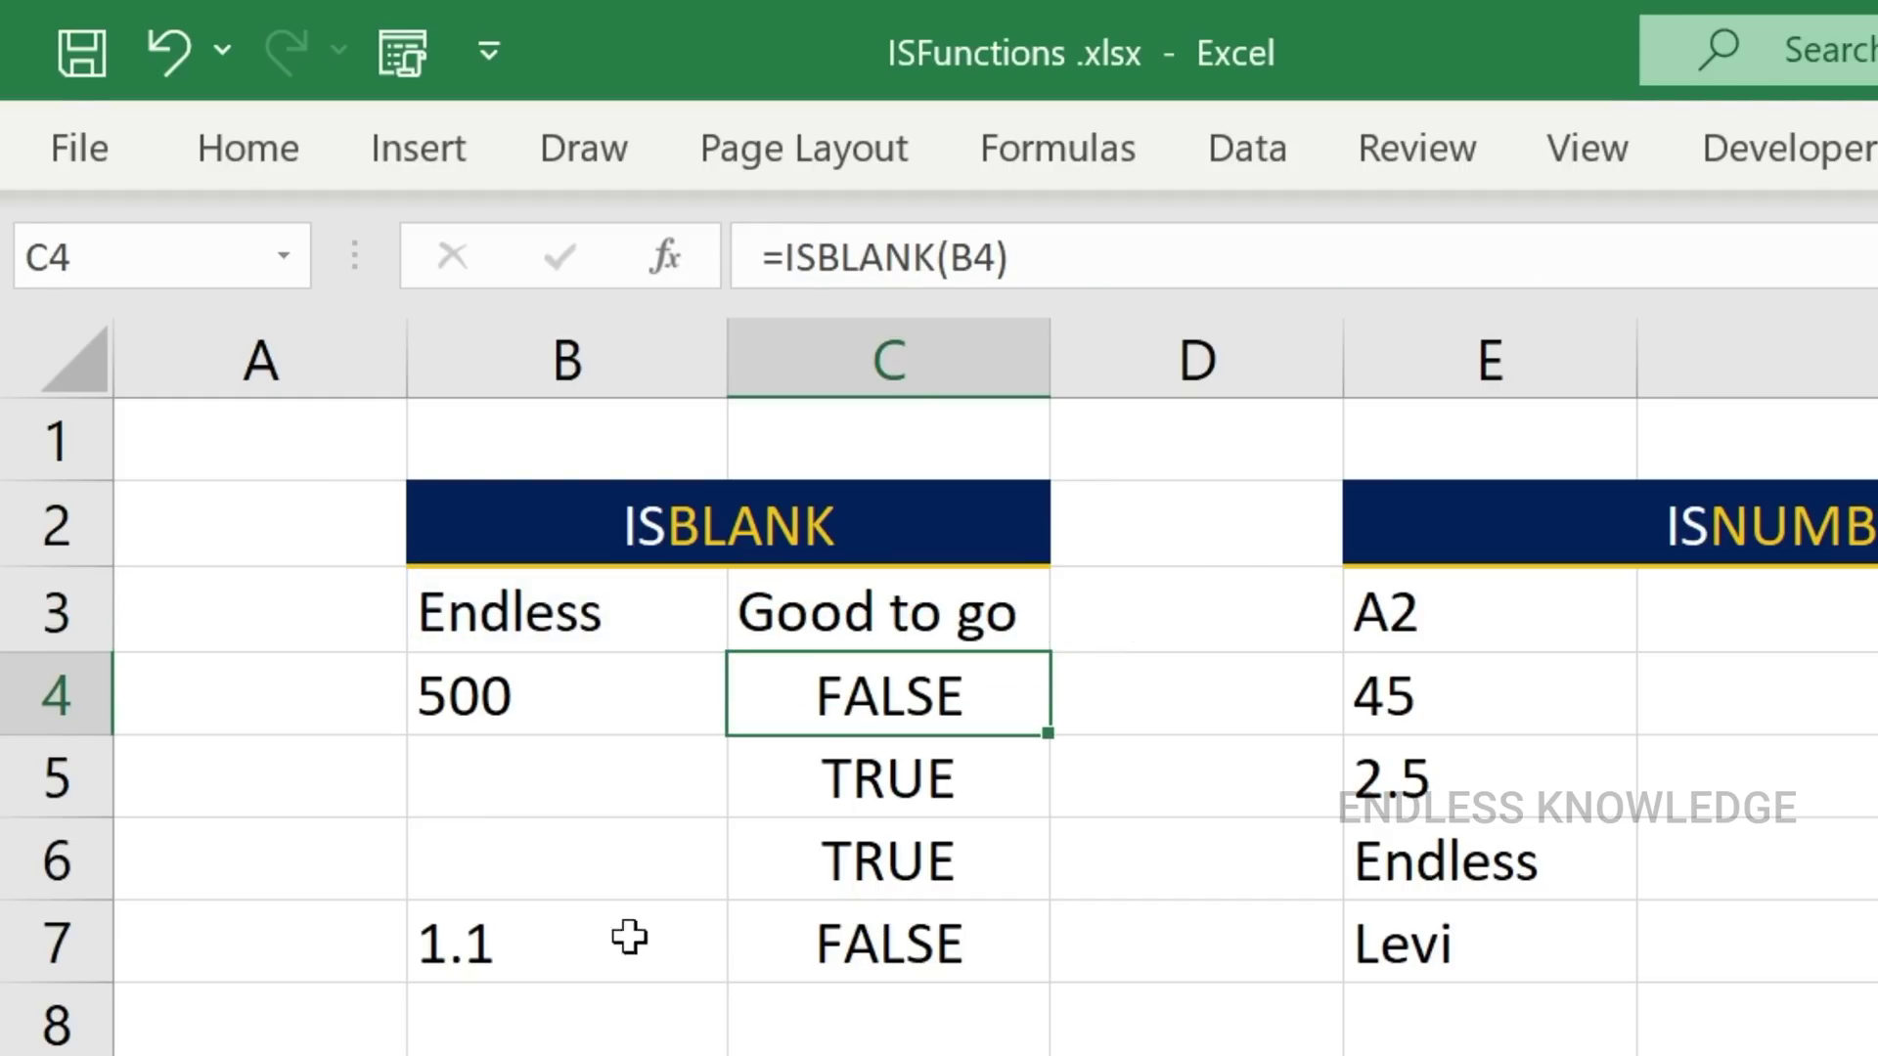
Fill the IF formula from C3 down to C7 and check the cells beside the blank entries.
{"action": "left_click", "coordinate": [920, 596]}
{"action": "double_click", "coordinate": [1049, 653]}
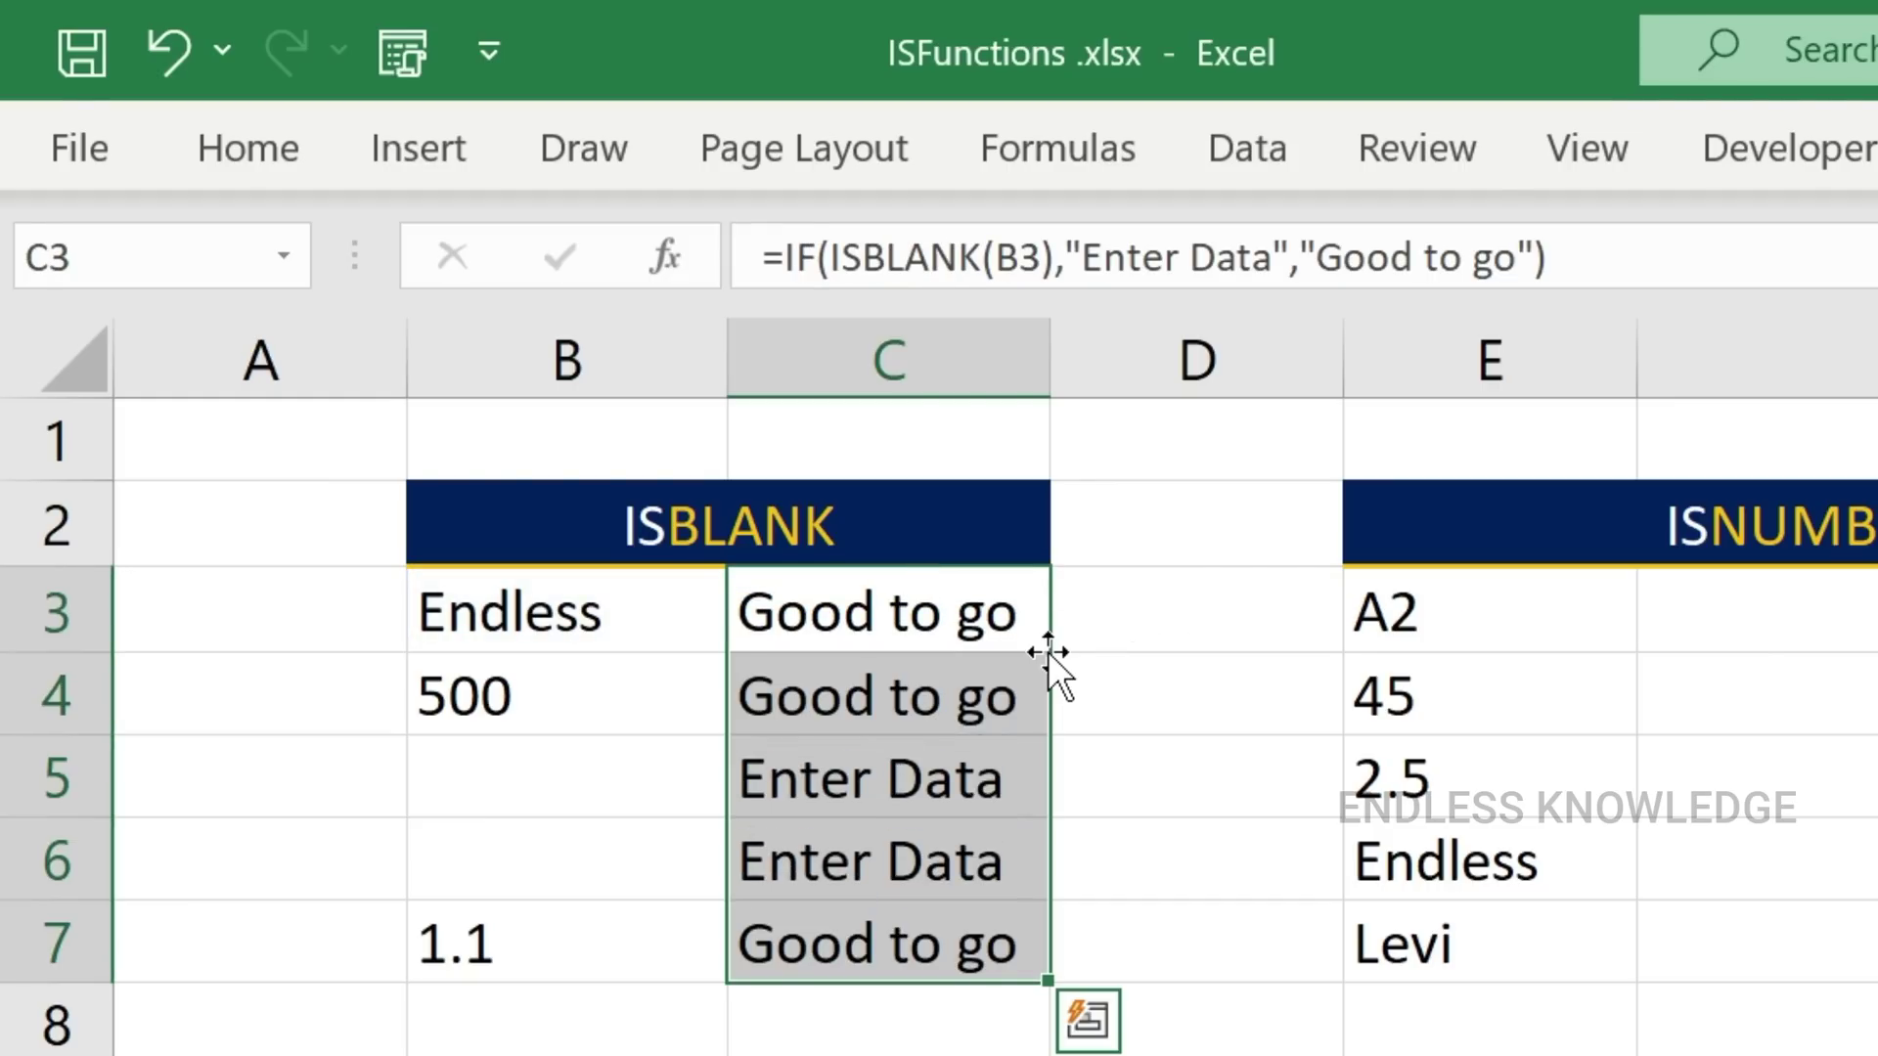
{"action": "left_click", "coordinate": [1025, 834]}
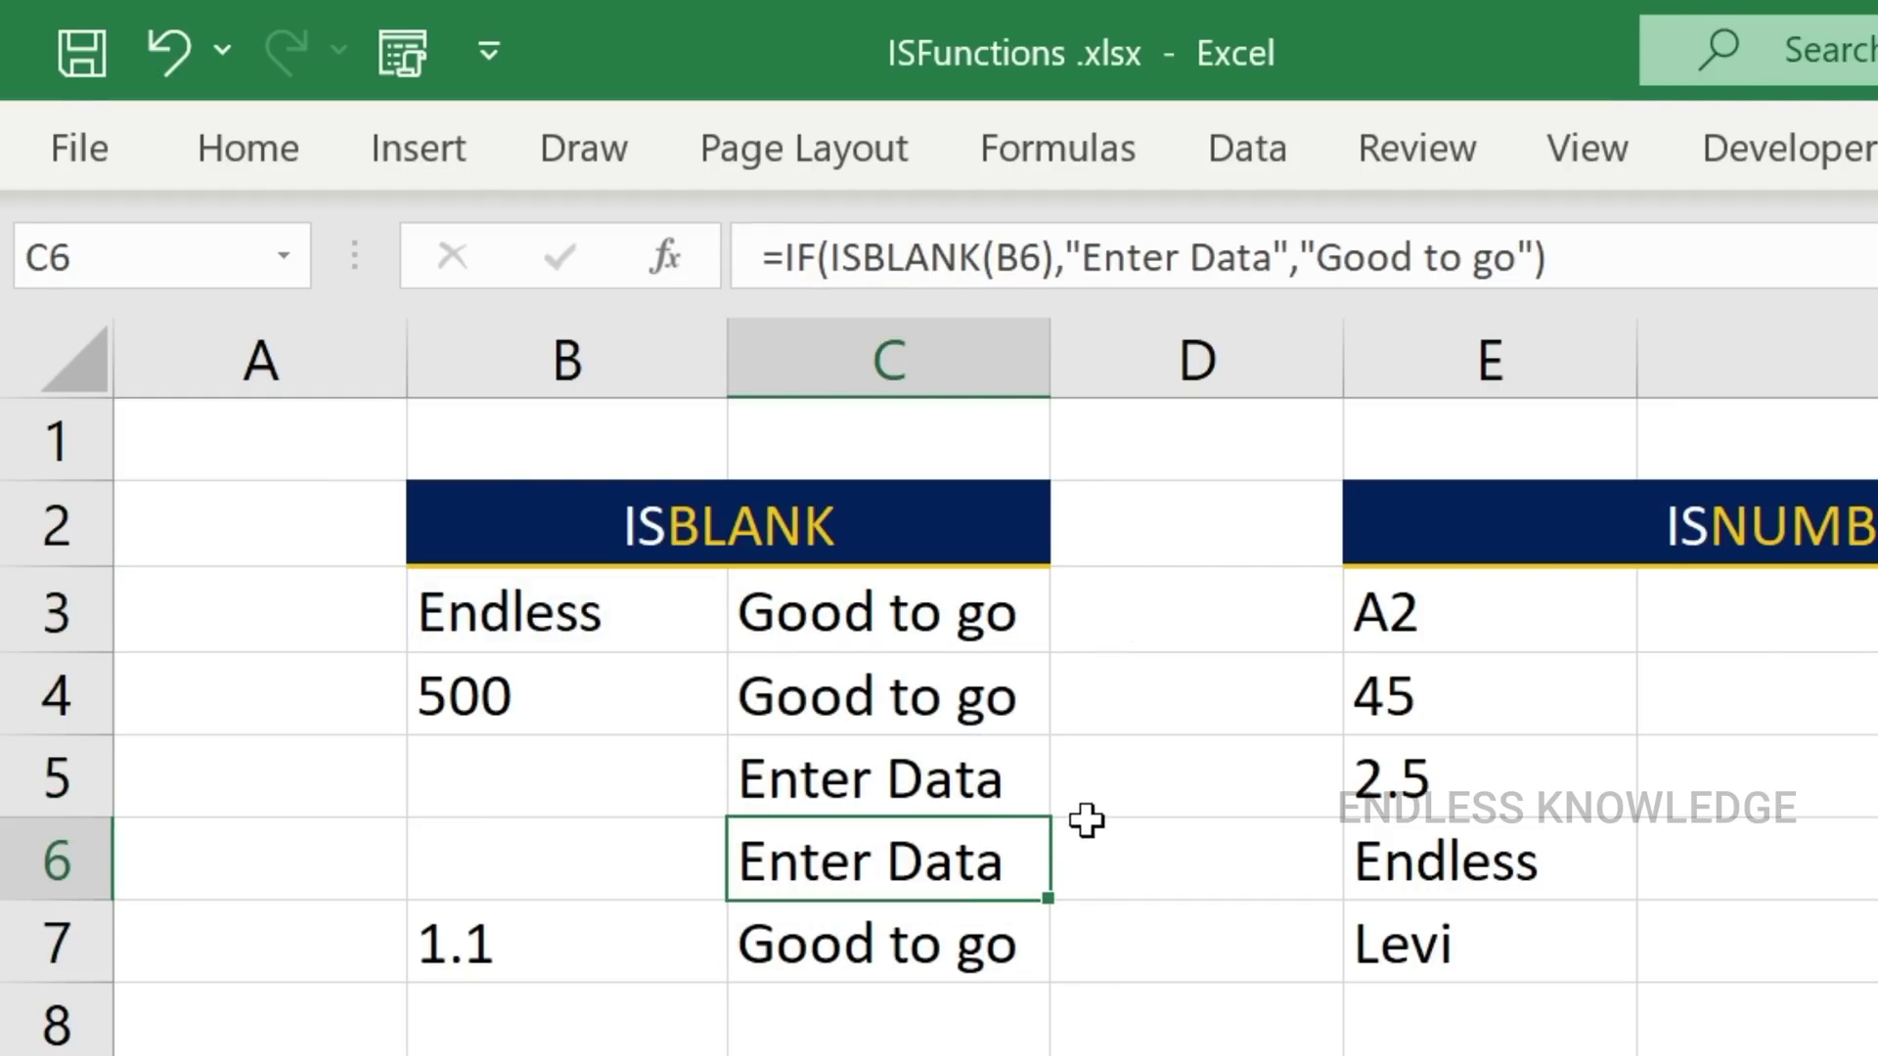
{"action": "left_click", "coordinate": [1023, 777]}
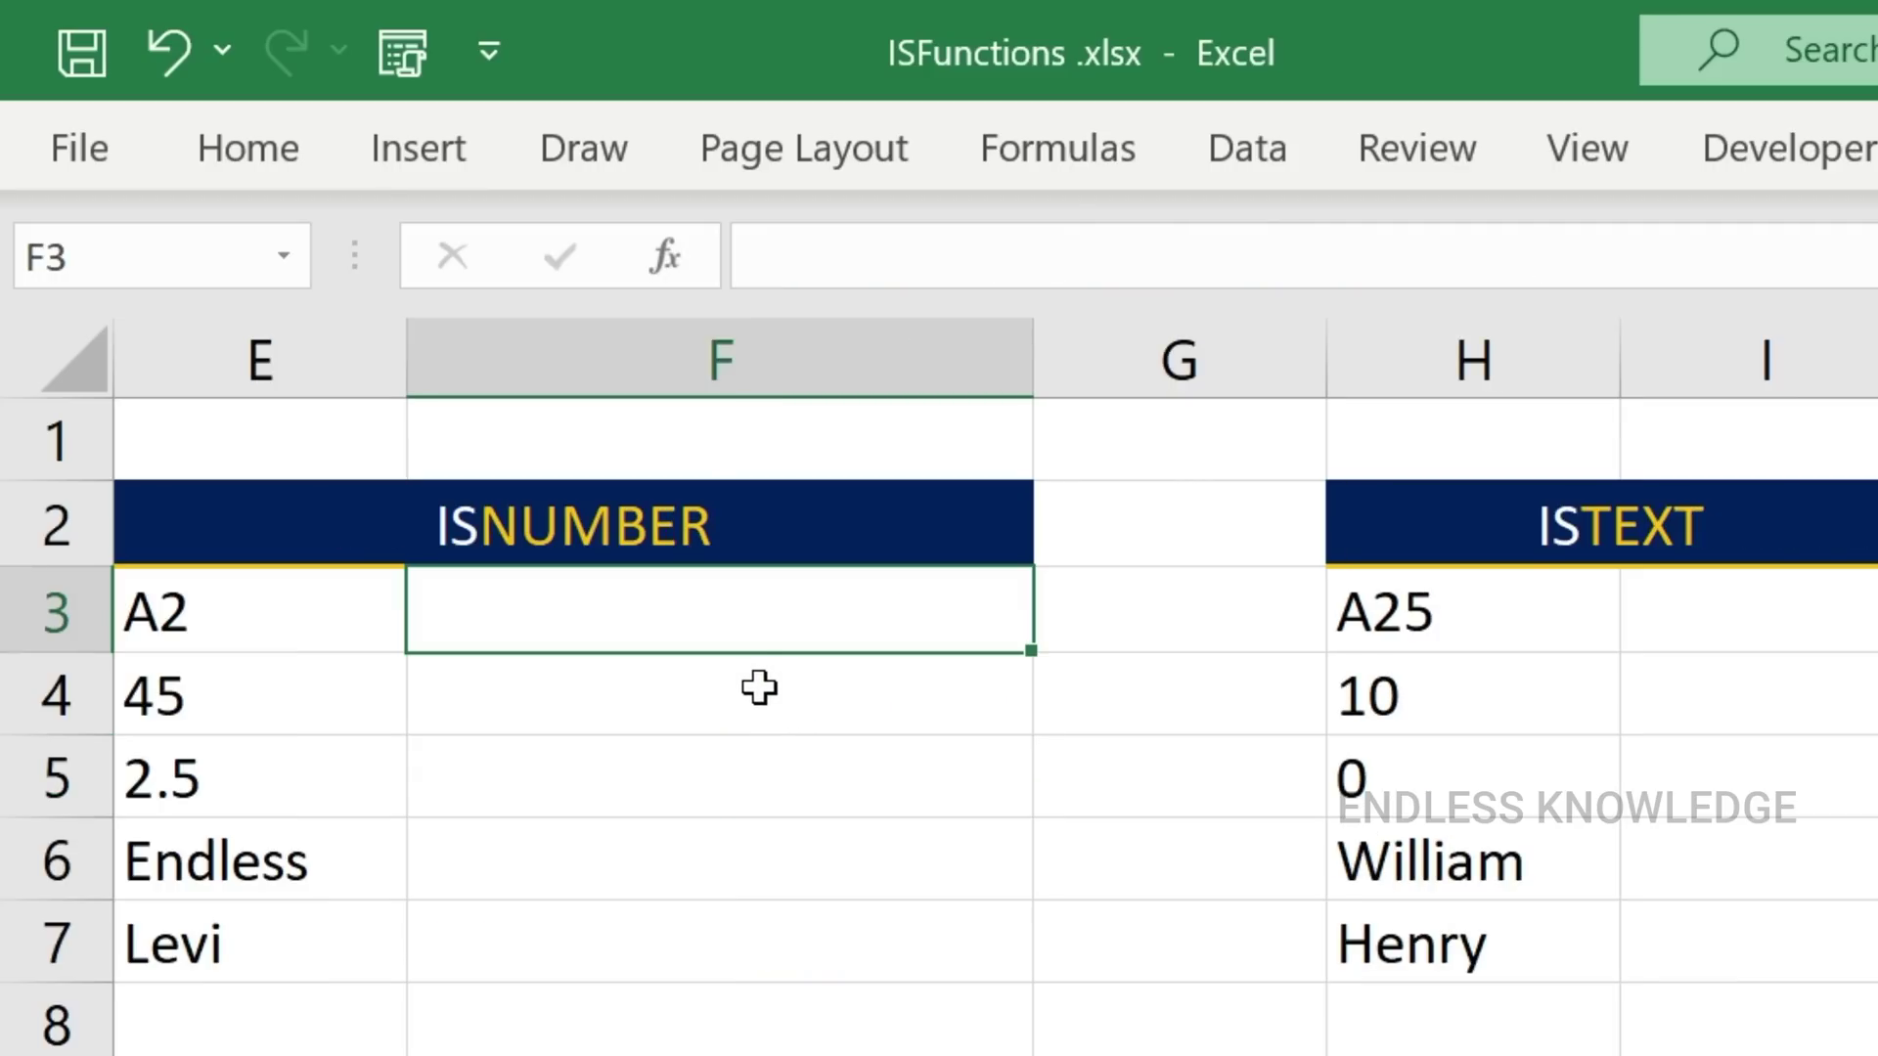
Enter the formula =ISNUMBER(E3) in cell F3 and reselect that cell.
{"action": "type", "text": "=isn"}
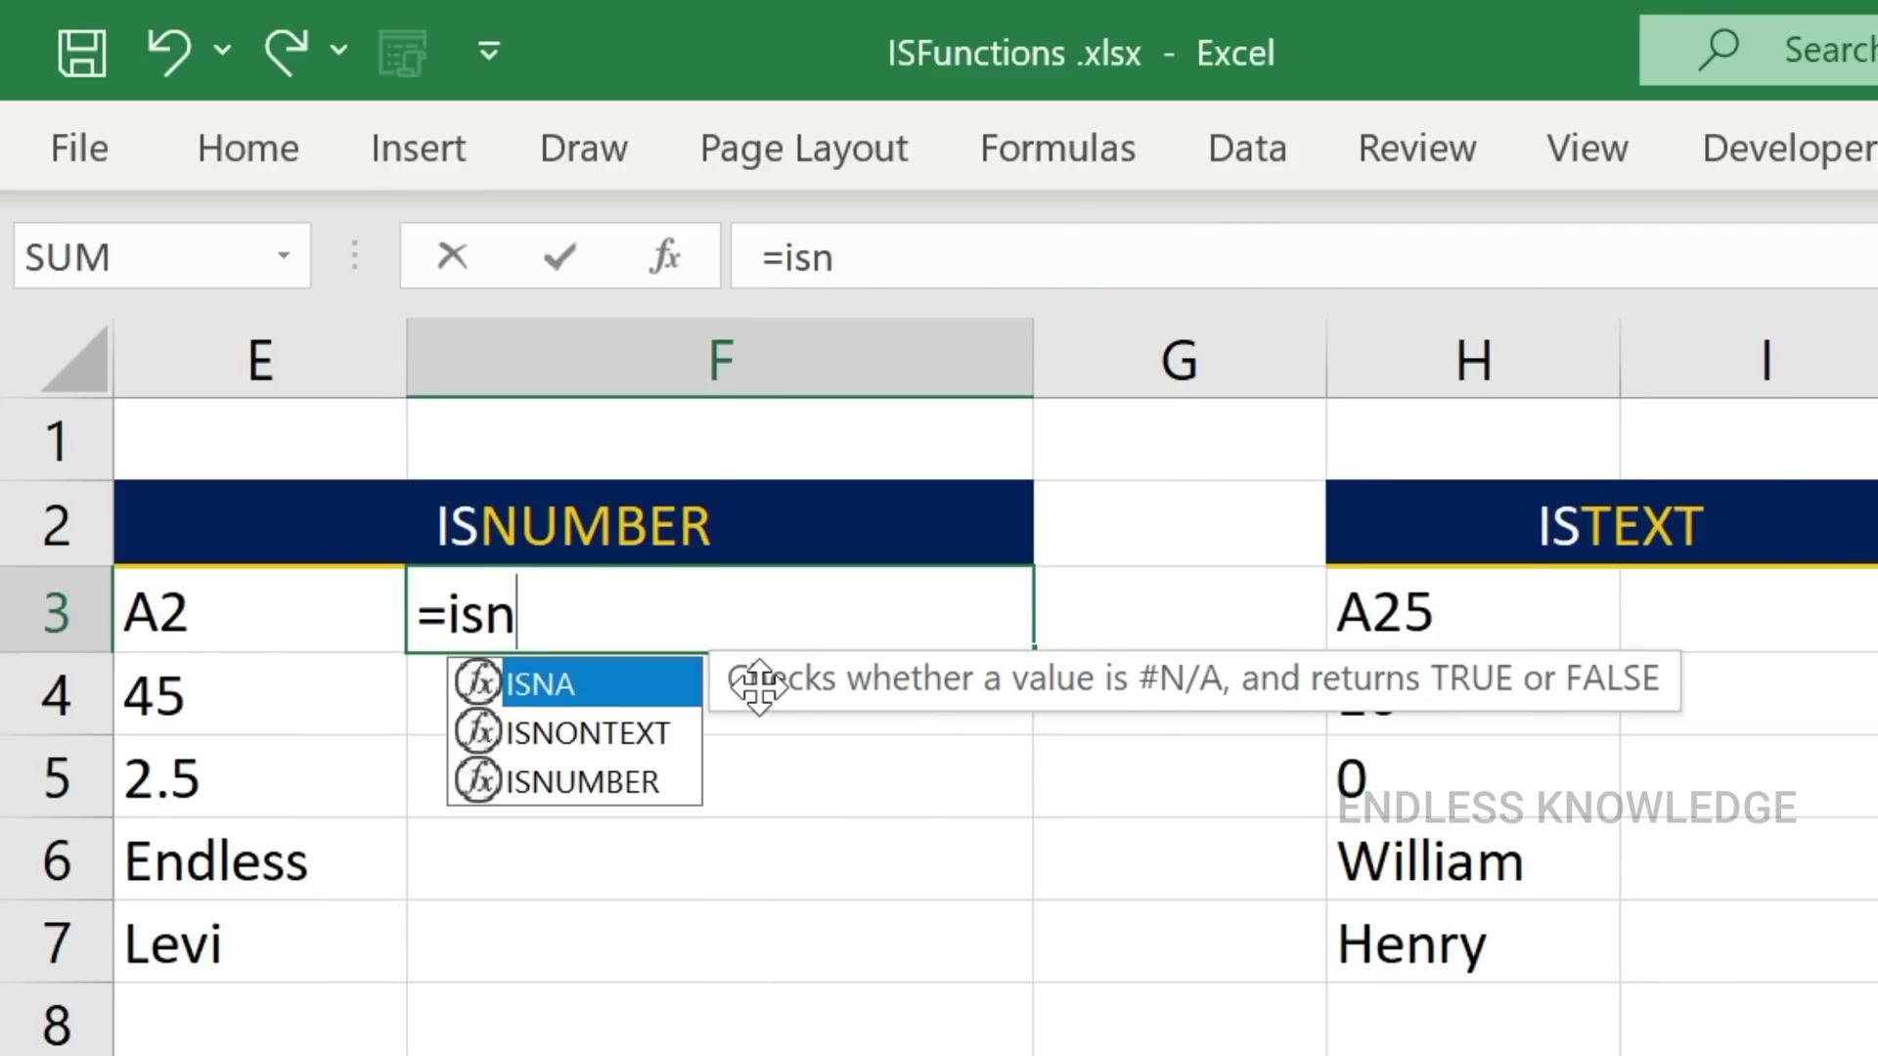
{"action": "key", "text": "Down"}
{"action": "key", "text": "Down"}
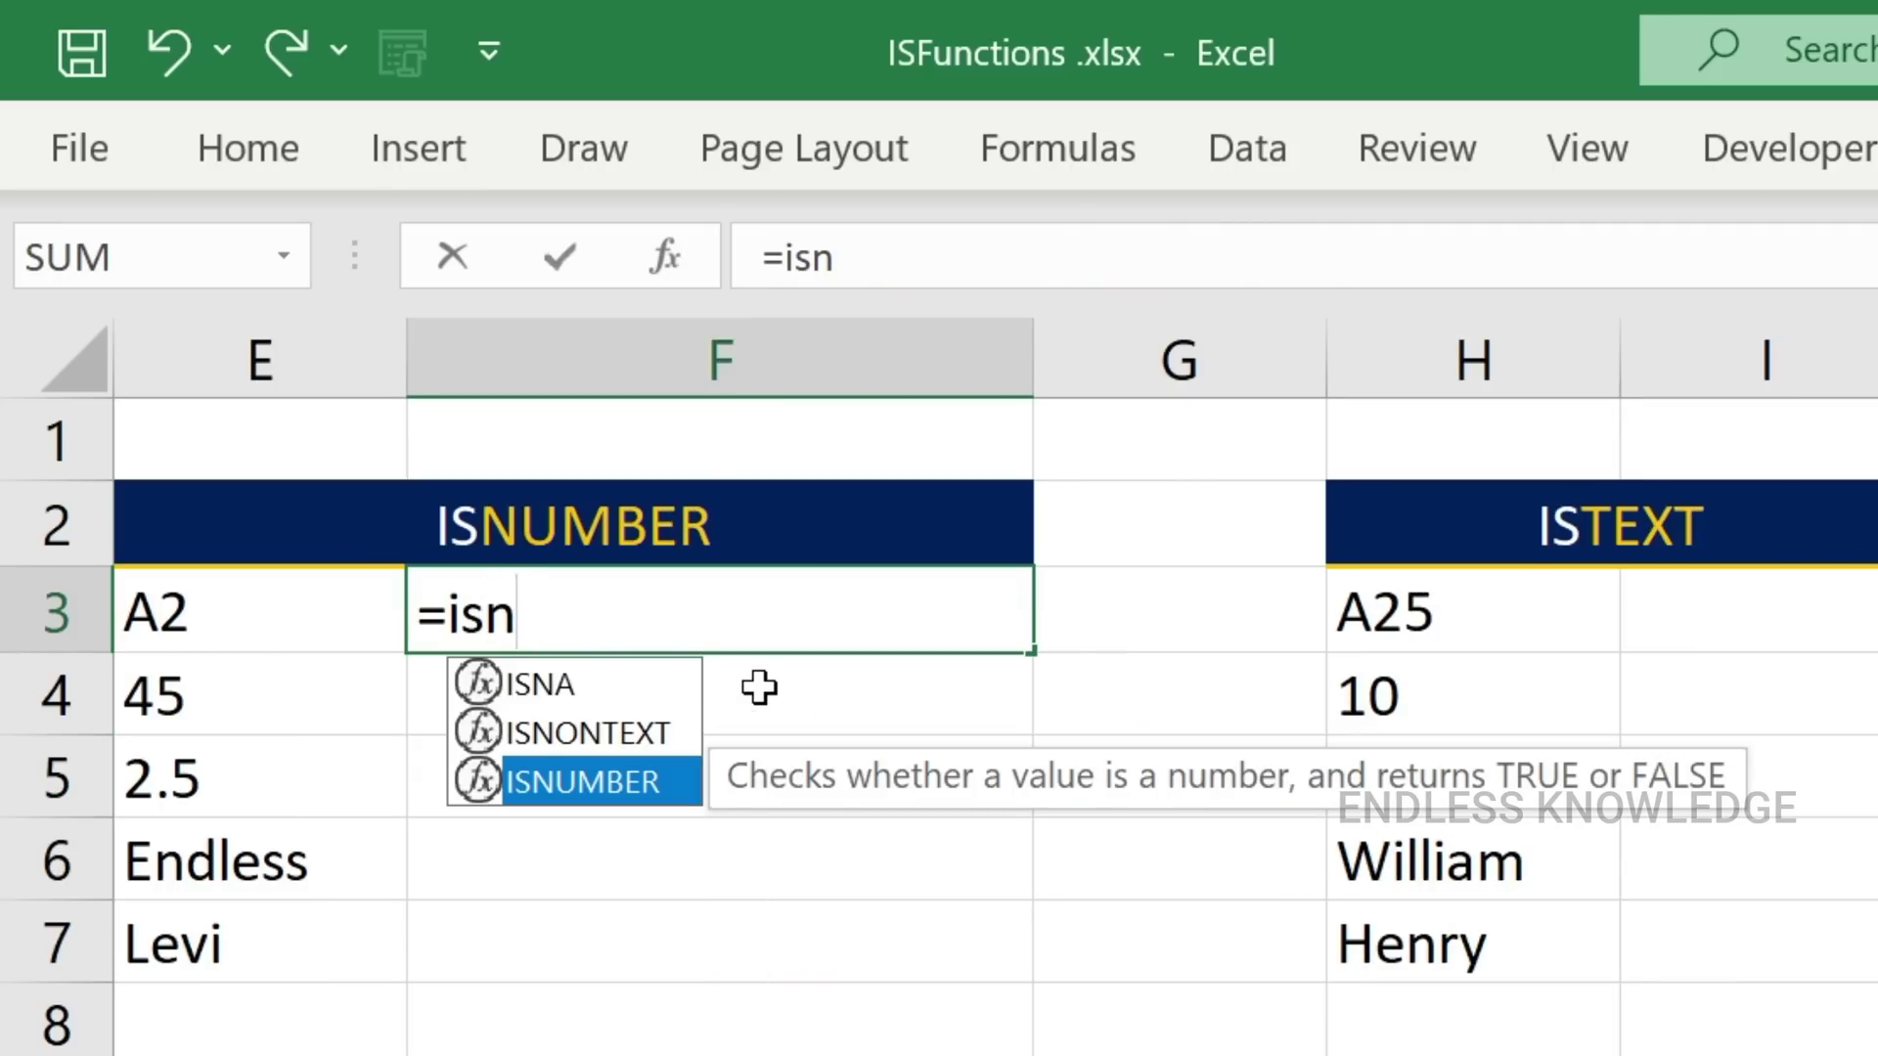
{"action": "key", "text": "Tab"}
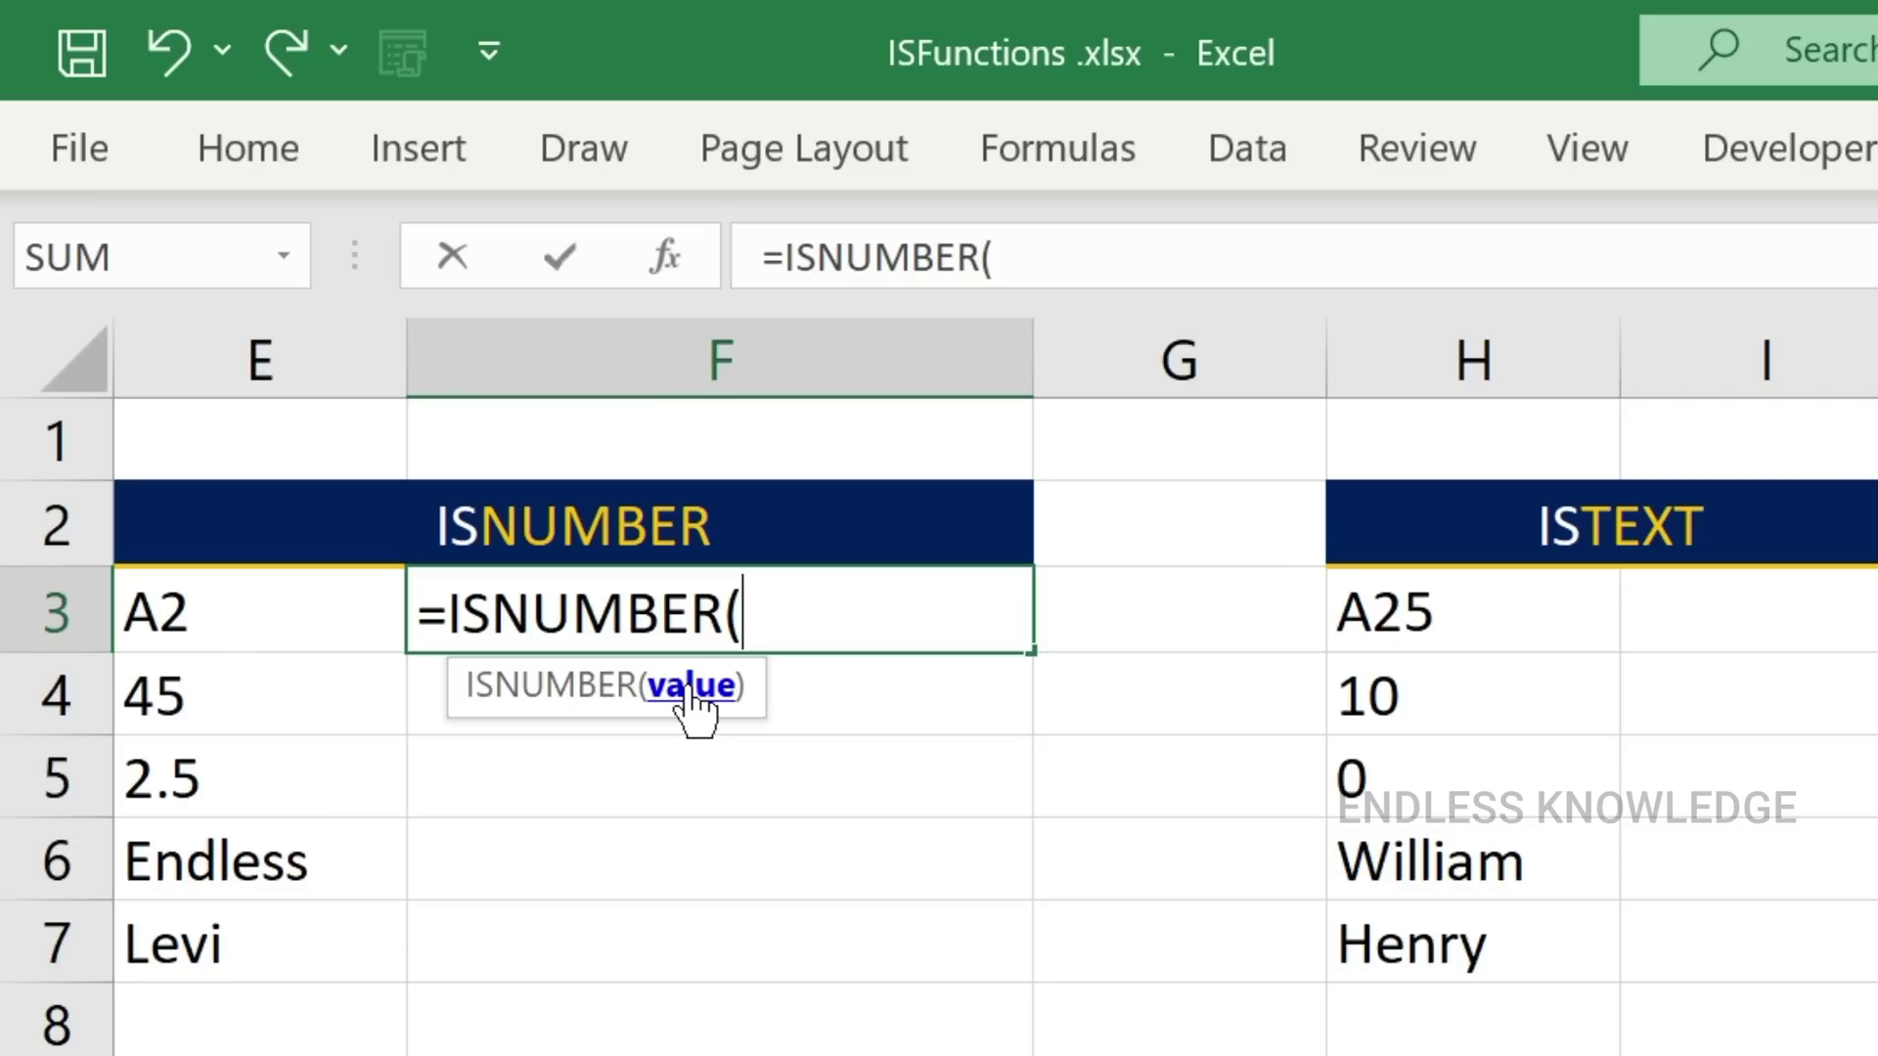
{"action": "left_click", "coordinate": [275, 620]}
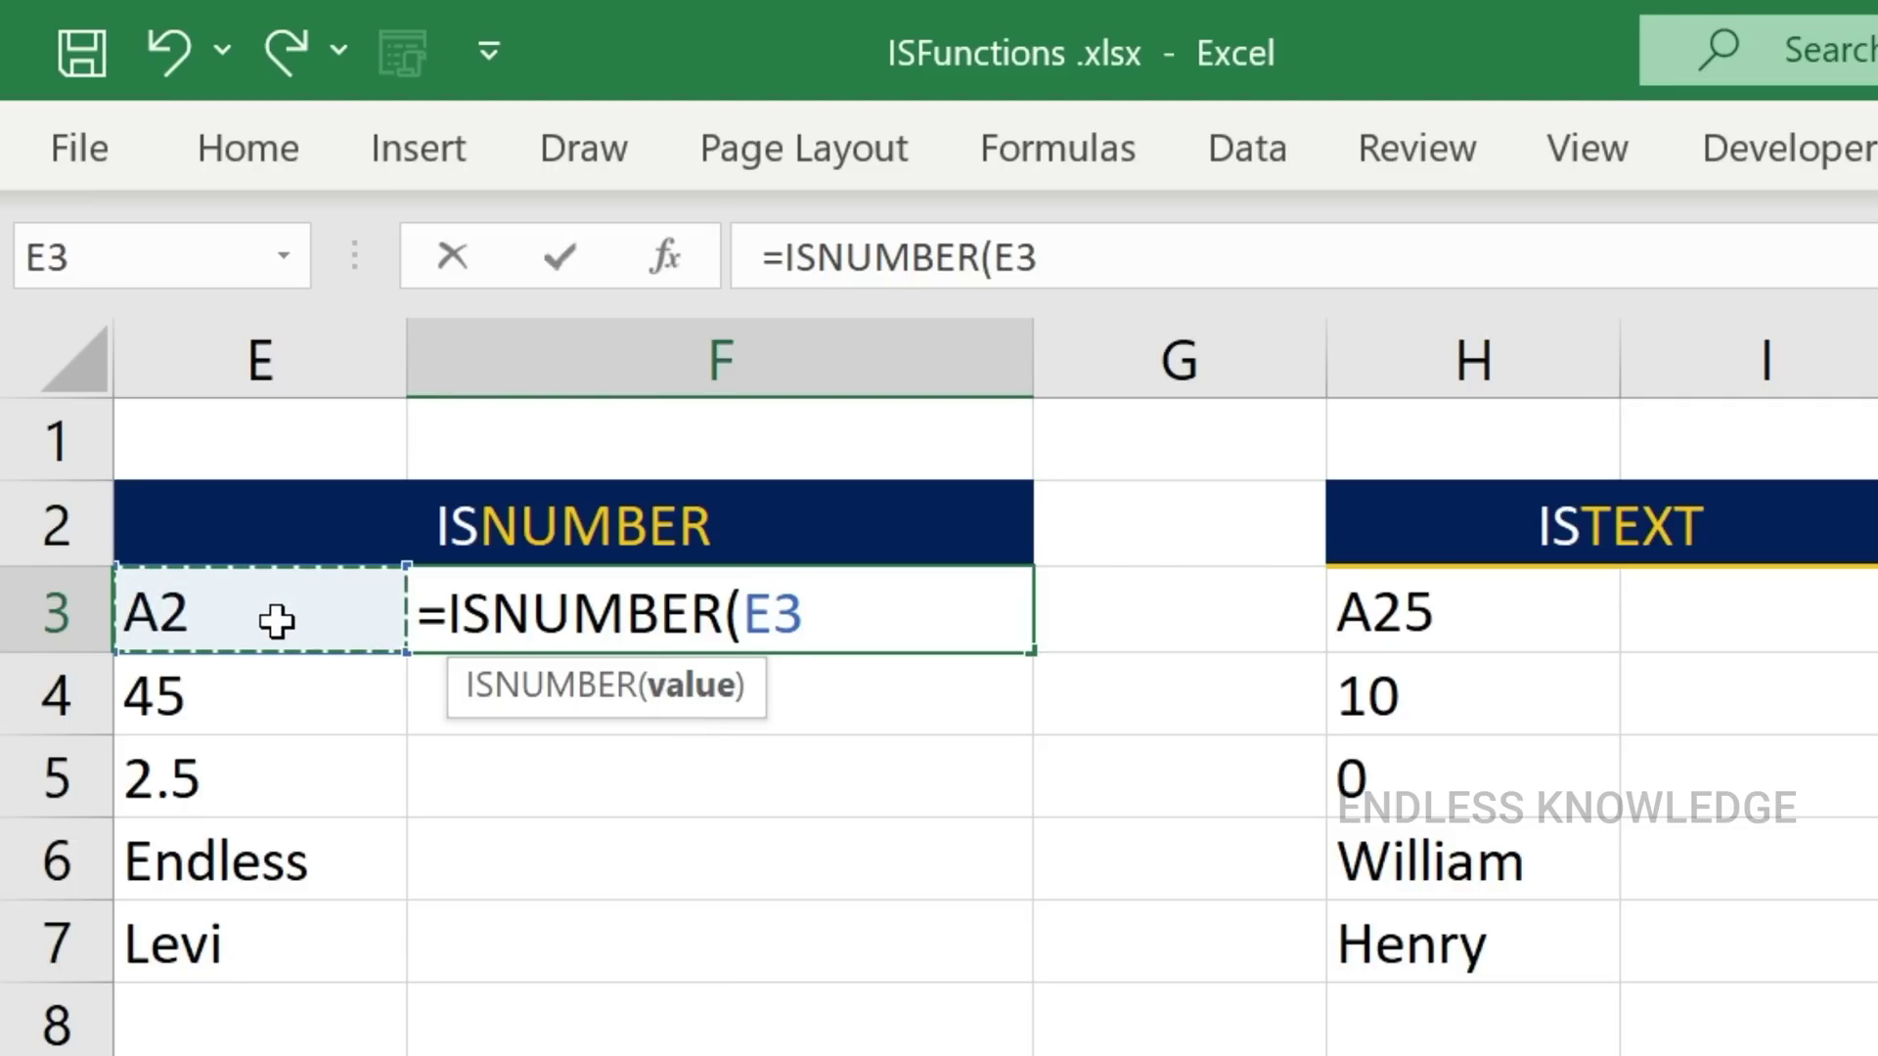
{"action": "type", "text": ")"}
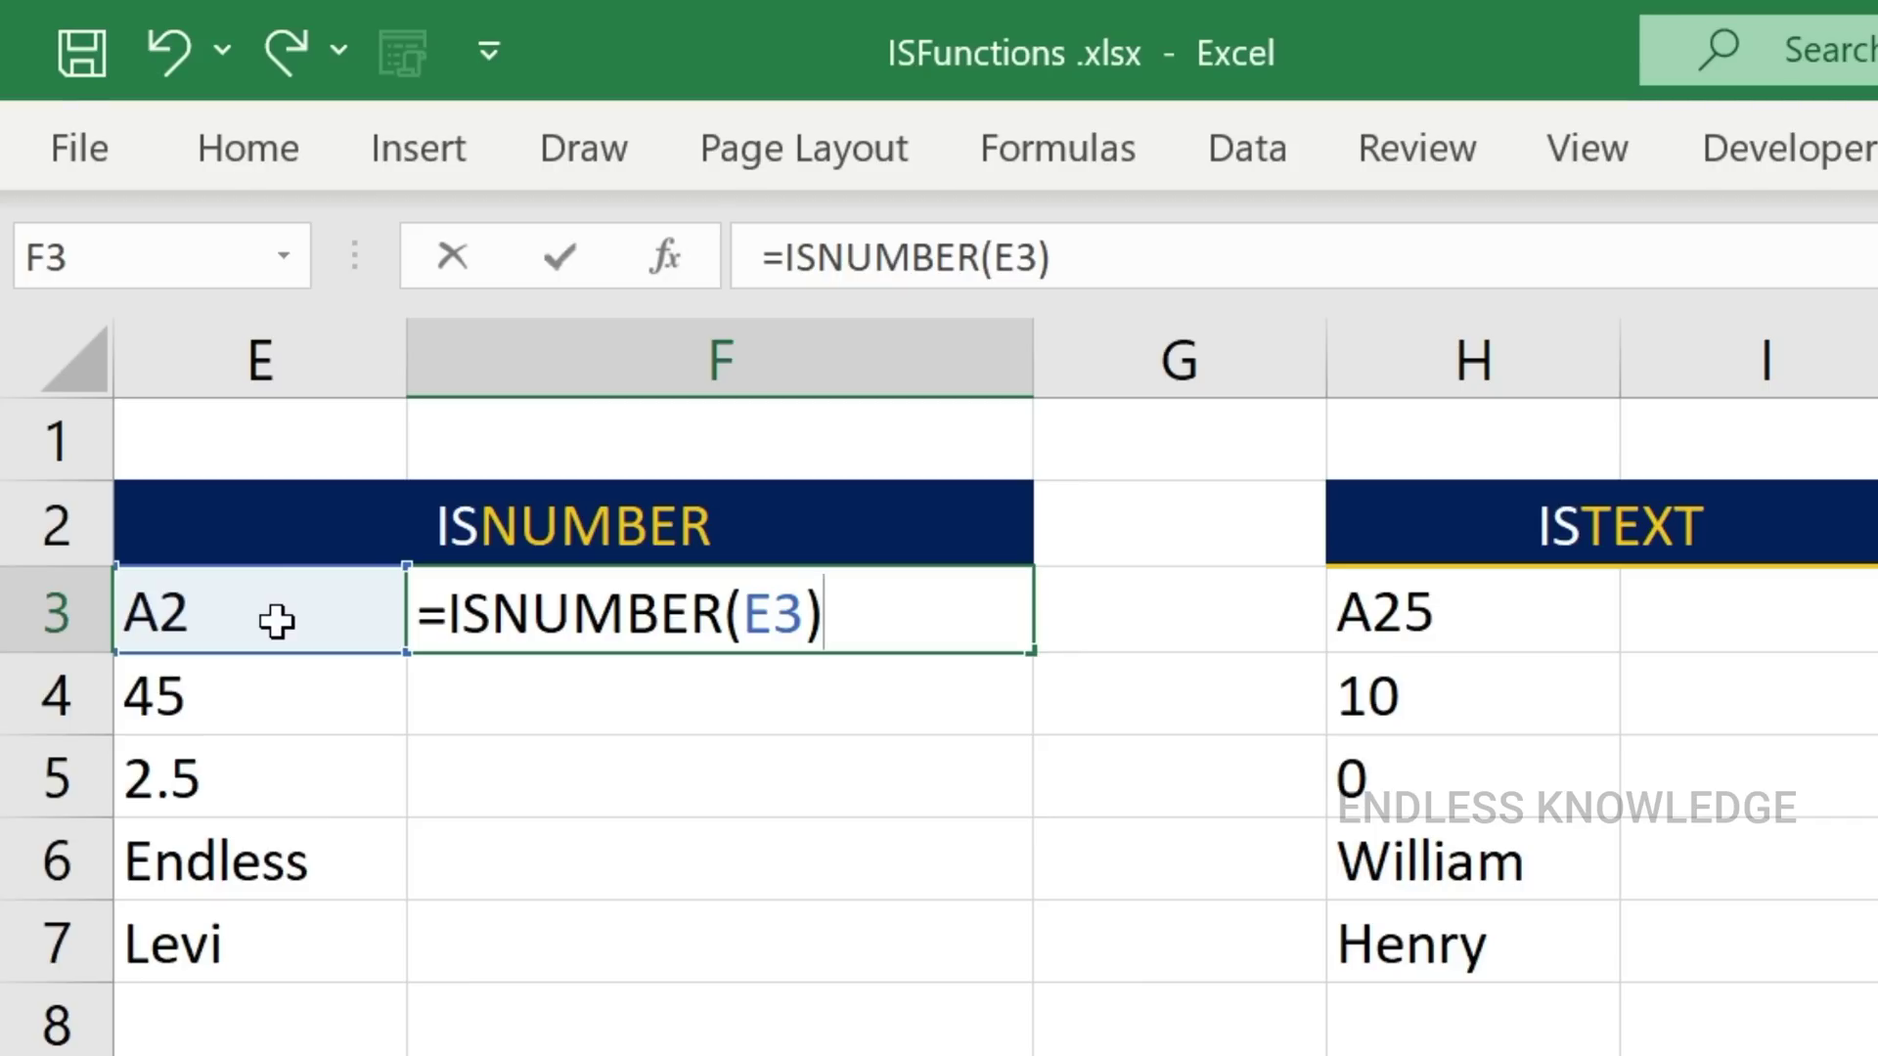
{"action": "key", "text": "Return"}
{"action": "left_click", "coordinate": [785, 608]}
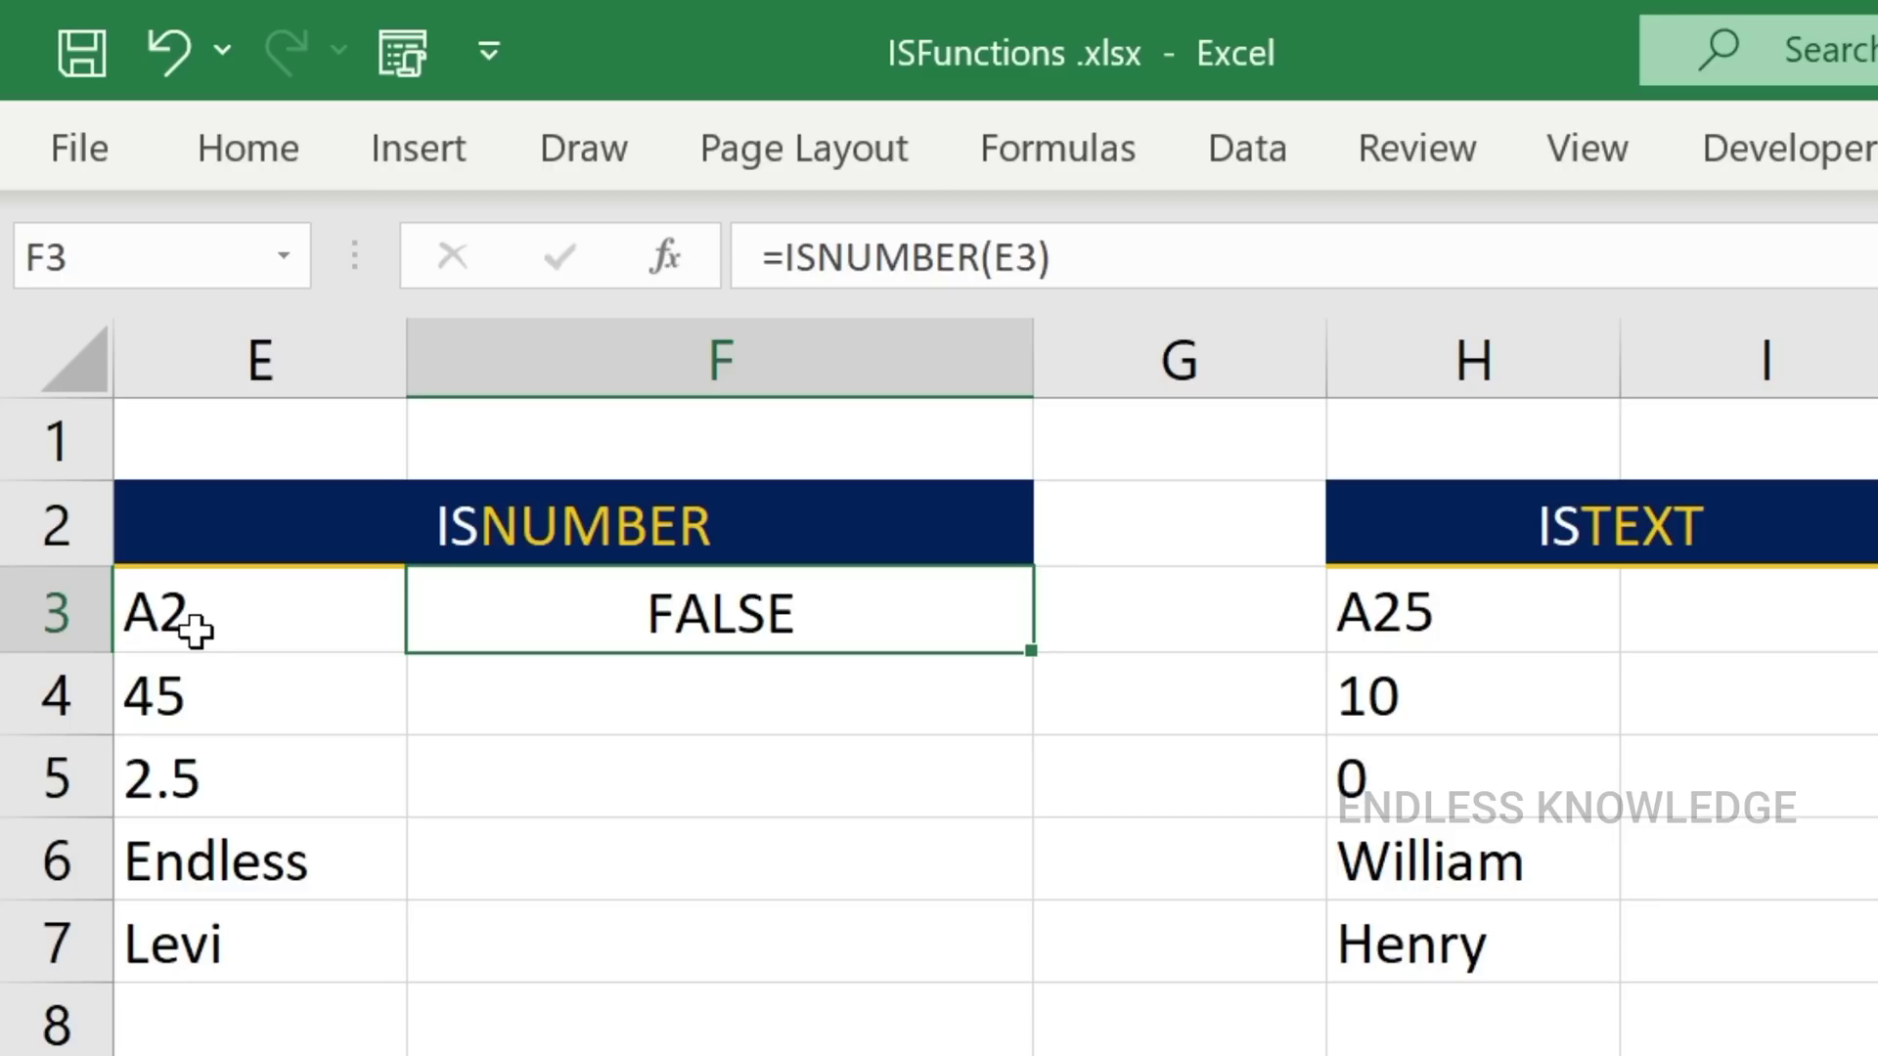
Fill the ISNUMBER formula from F3 down to F7 and wrap F3's formula in IF, using ISNUMBER(E3) as the logical test.
{"action": "left_click_drag", "start_coordinate": [1031, 650], "coordinate": [930, 951]}
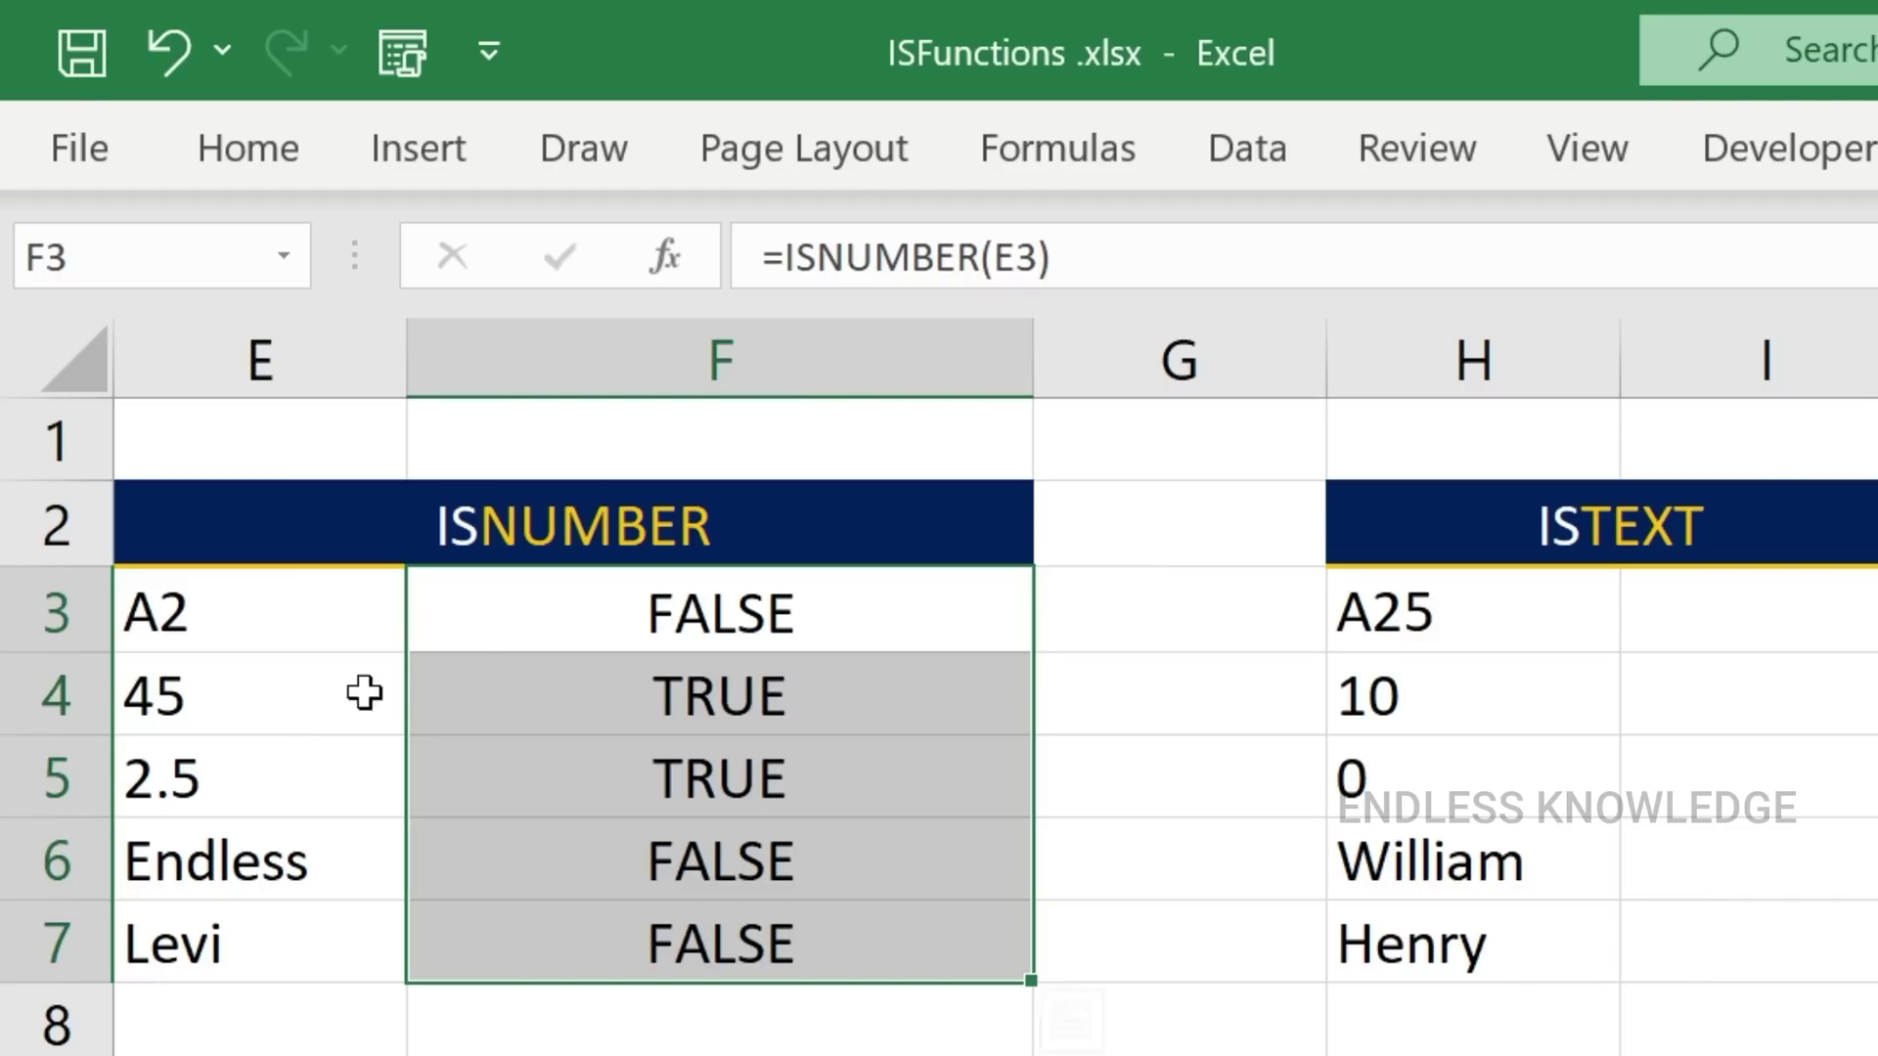
{"action": "left_click", "coordinate": [603, 612]}
{"action": "double_click", "coordinate": [690, 614]}
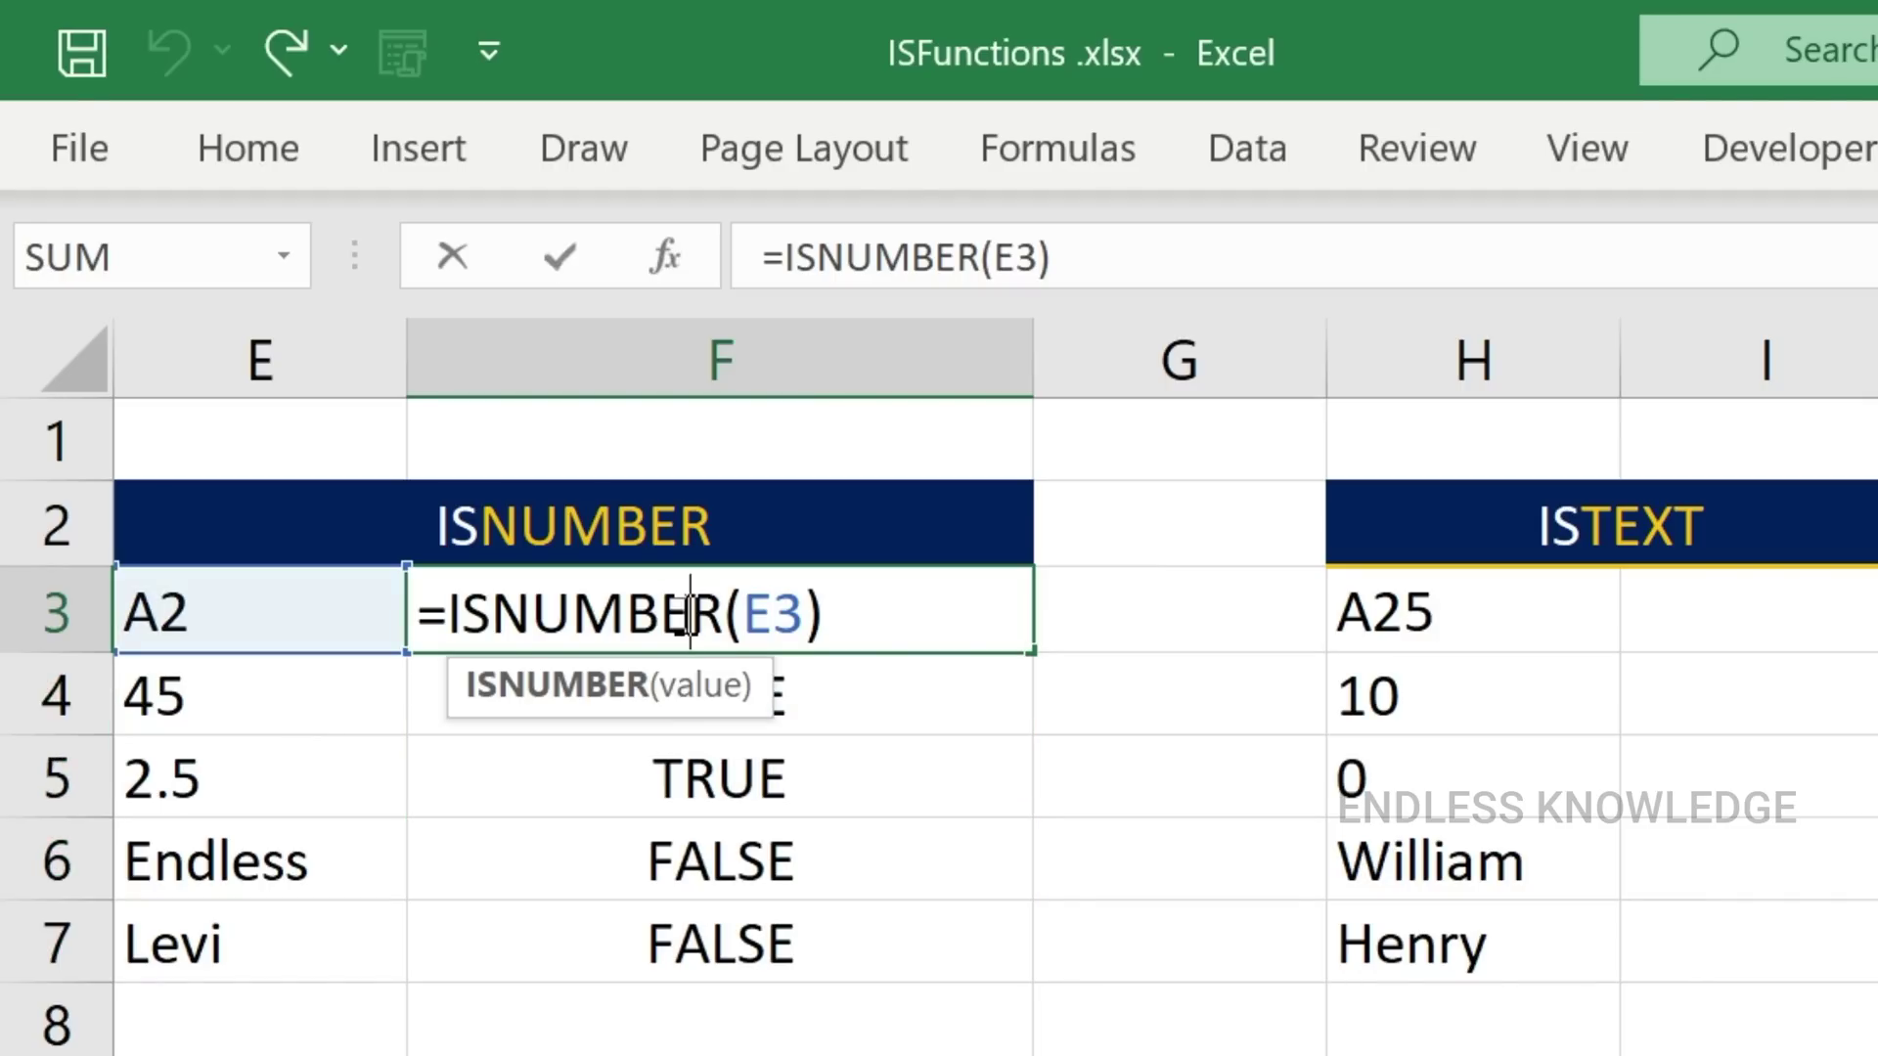
{"action": "left_click", "coordinate": [448, 614]}
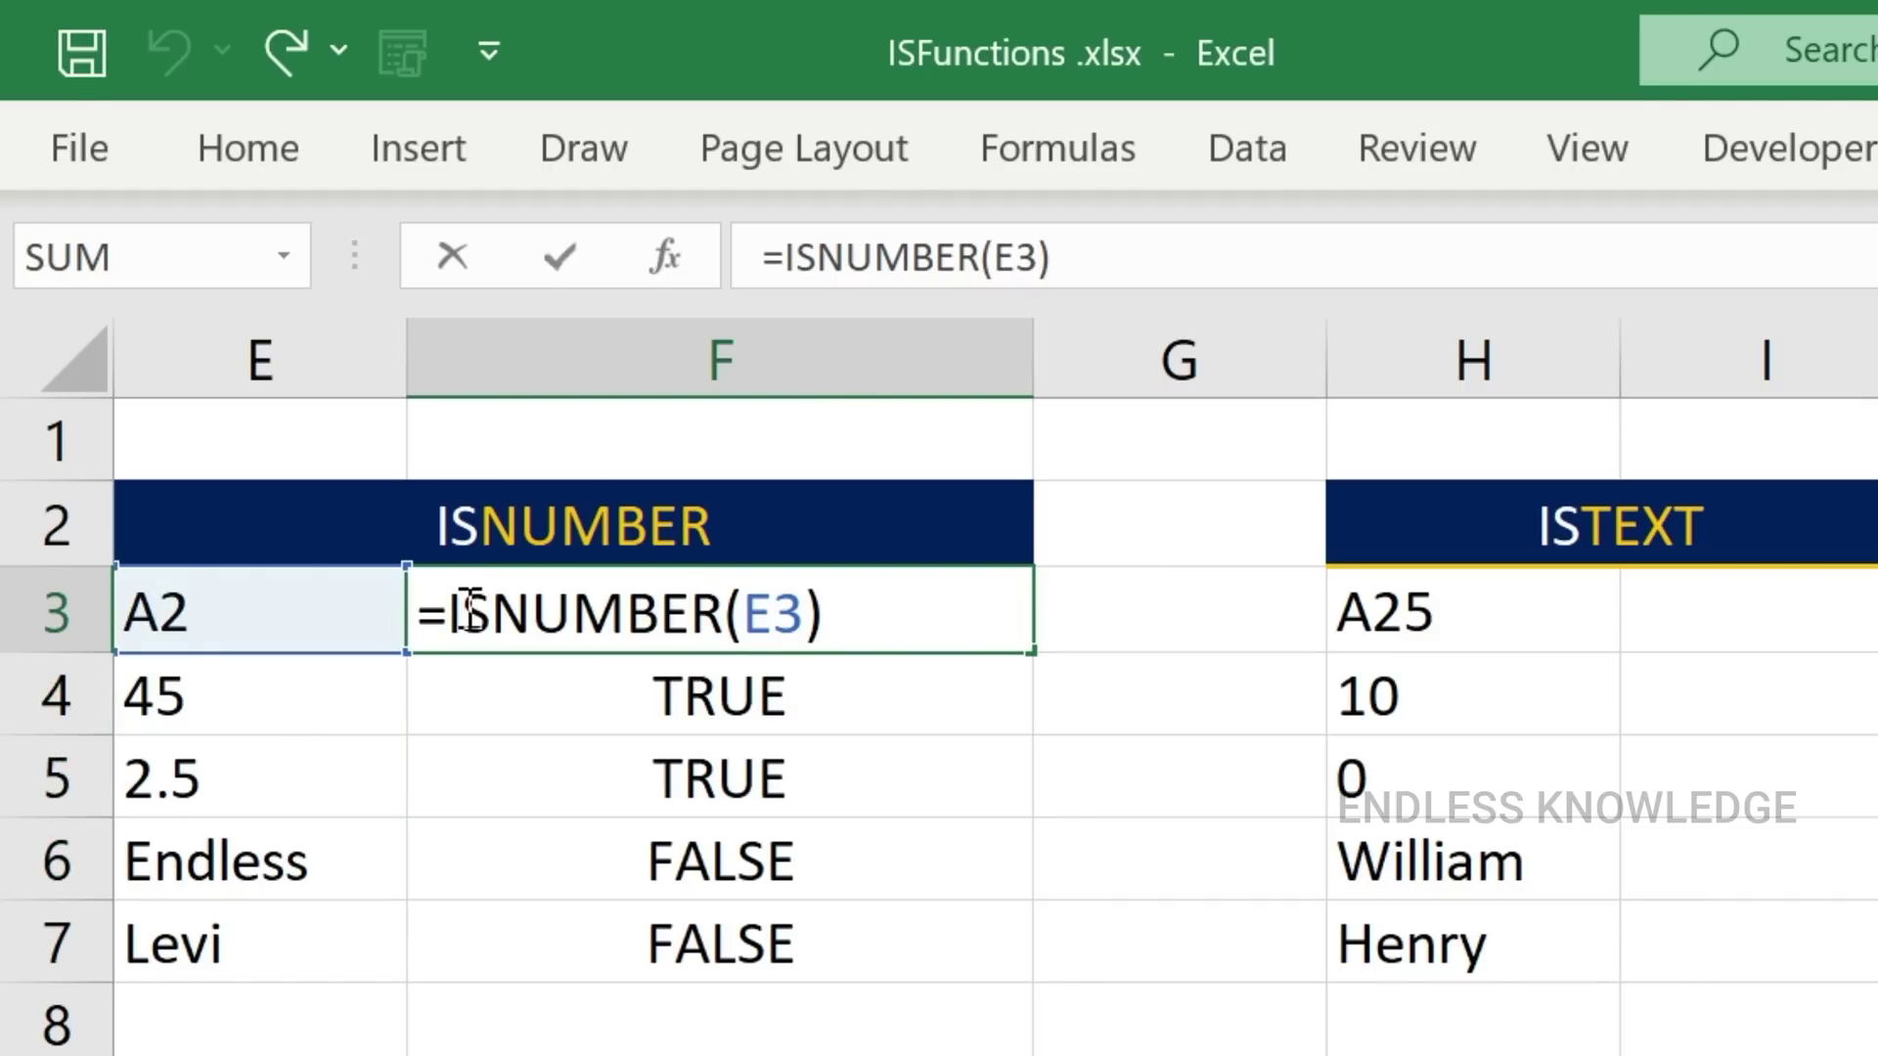
{"action": "type", "text": "if"}
{"action": "key", "text": "Tab"}
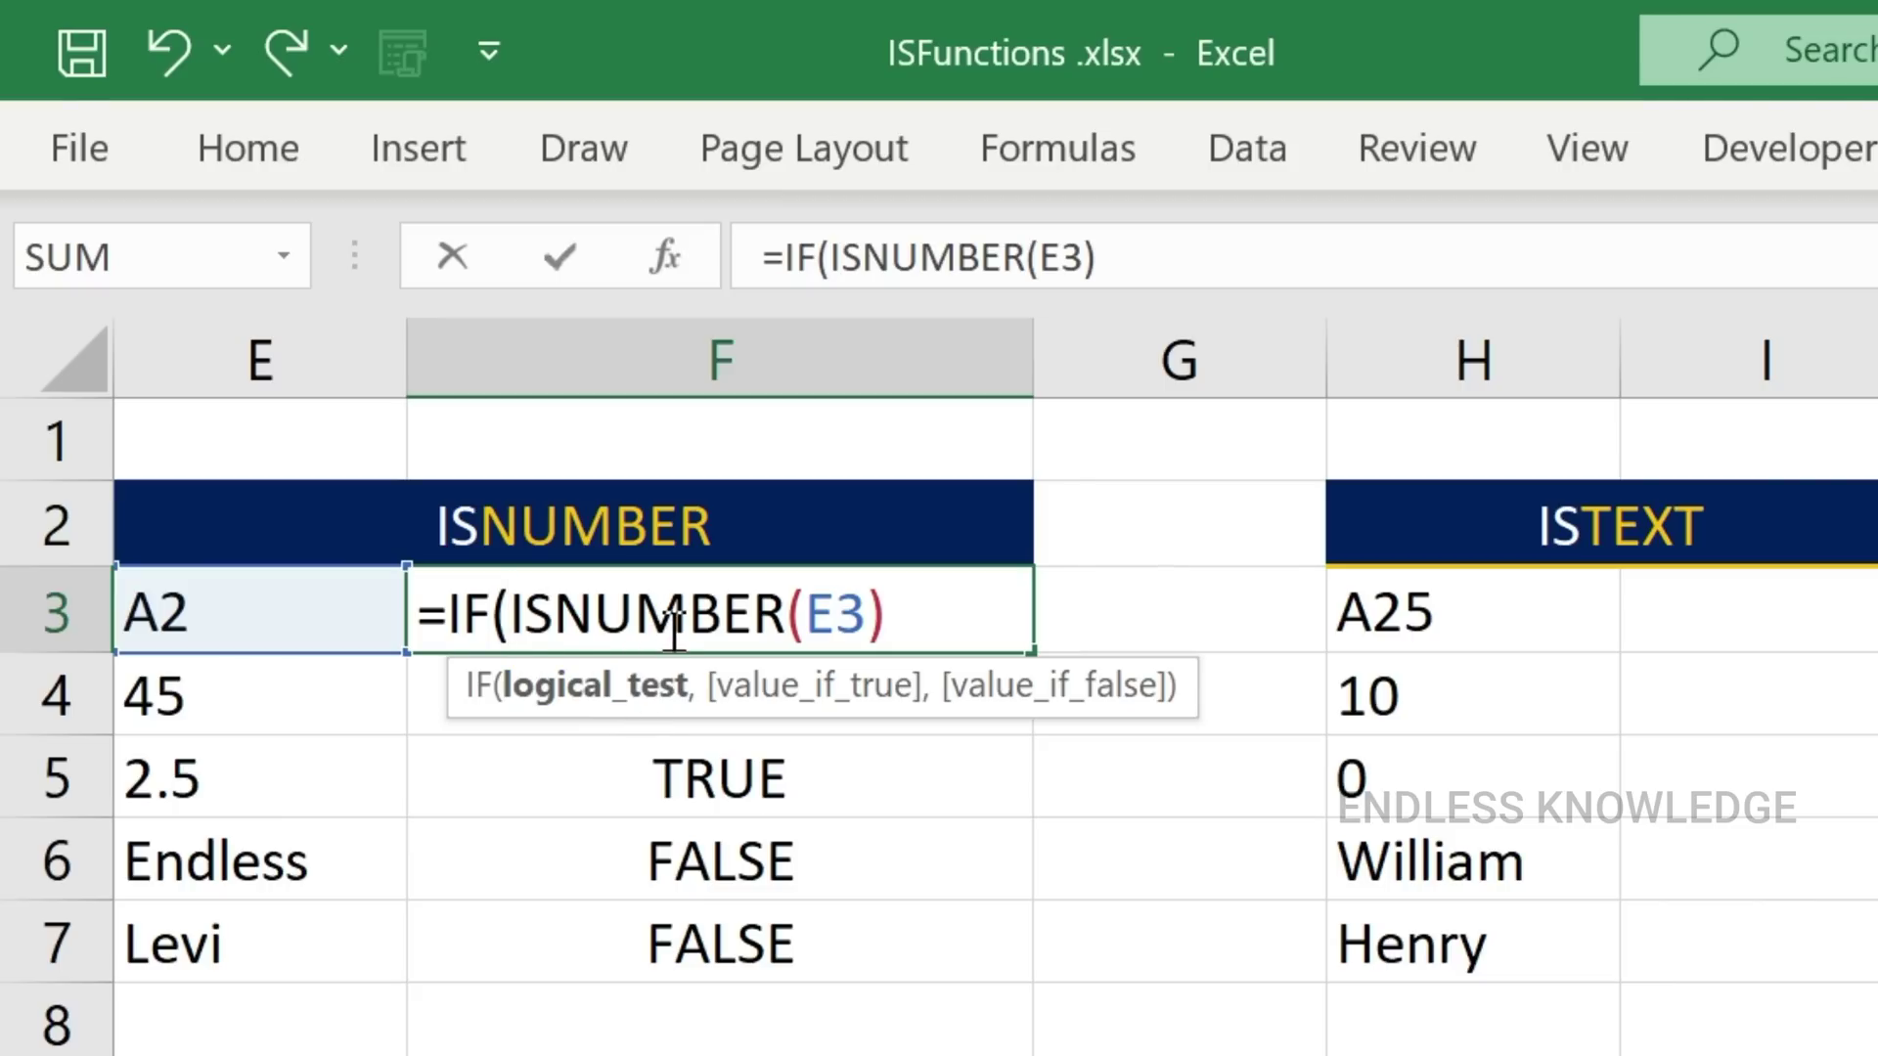
{"action": "left_click", "coordinate": [913, 601]}
{"action": "type", "text": ","}
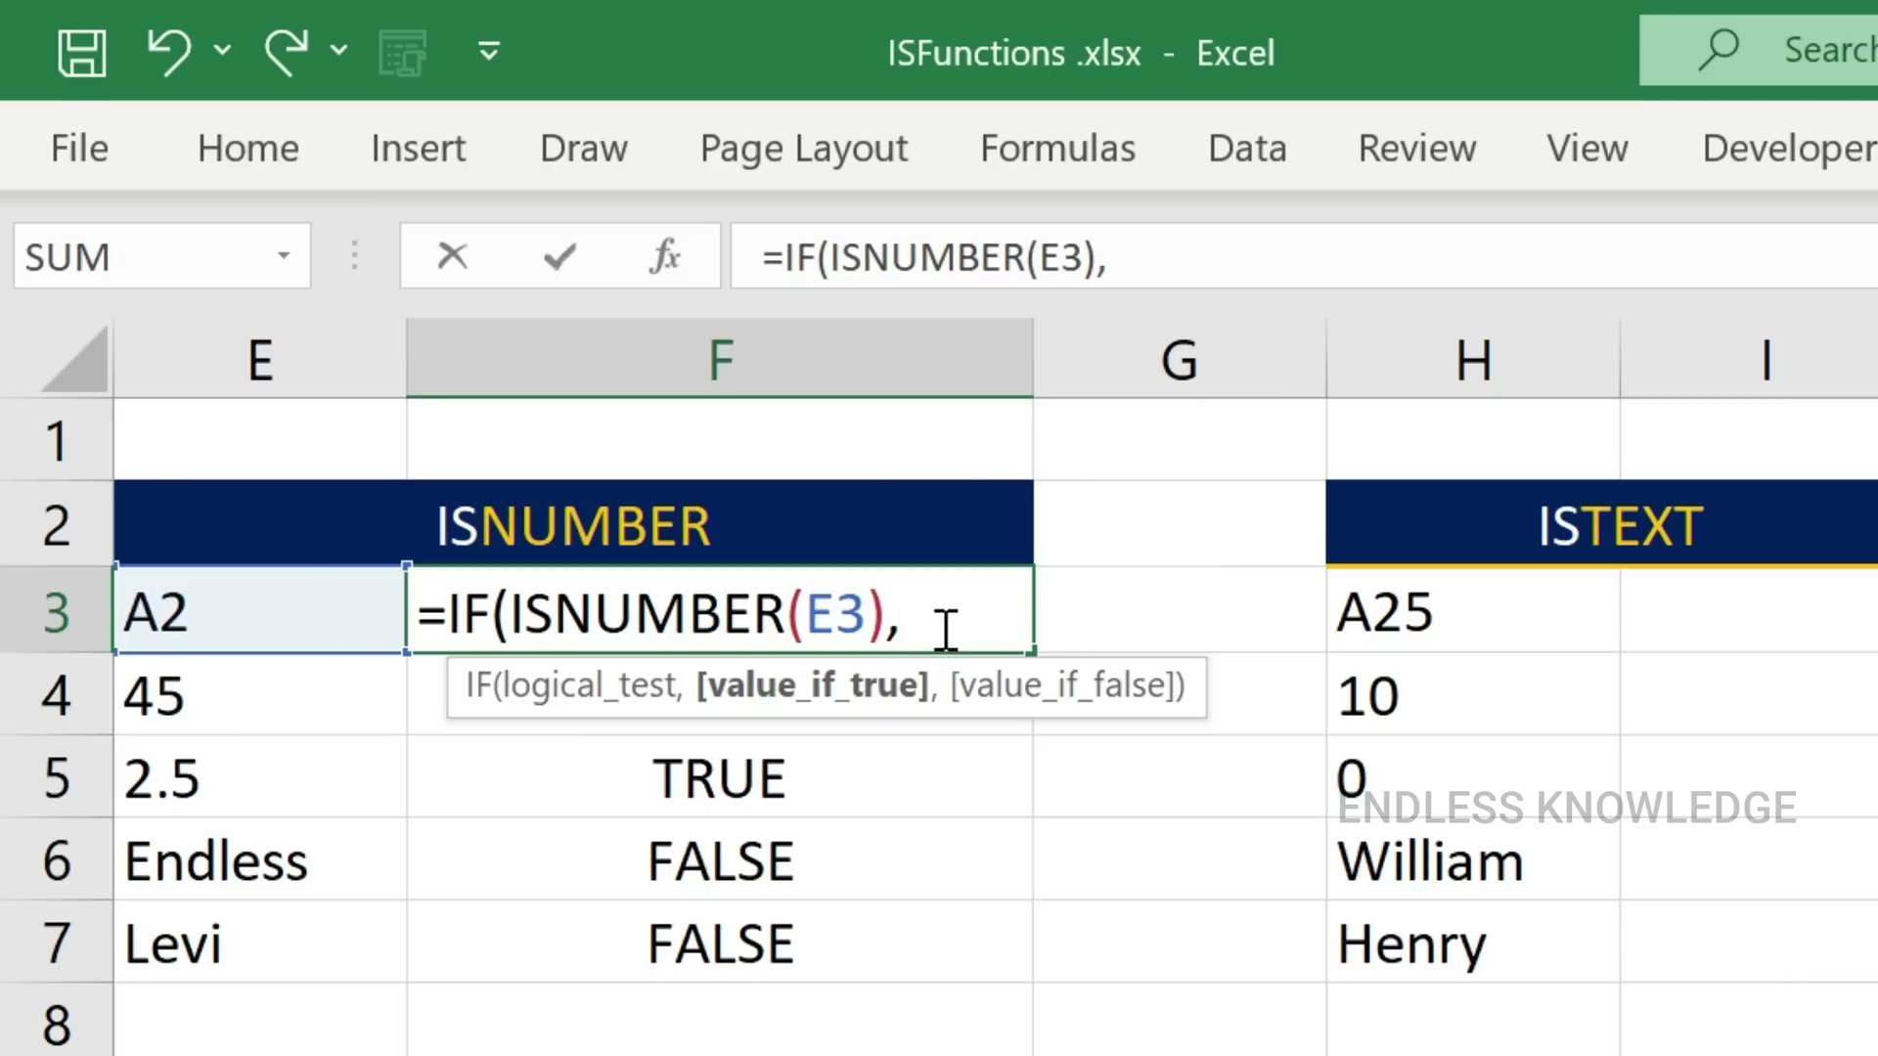
Complete the IF formula in F3 with SUM(E3+50) as the true value and "Please enter a Number" as the false value.
{"action": "type", "text": "sum"}
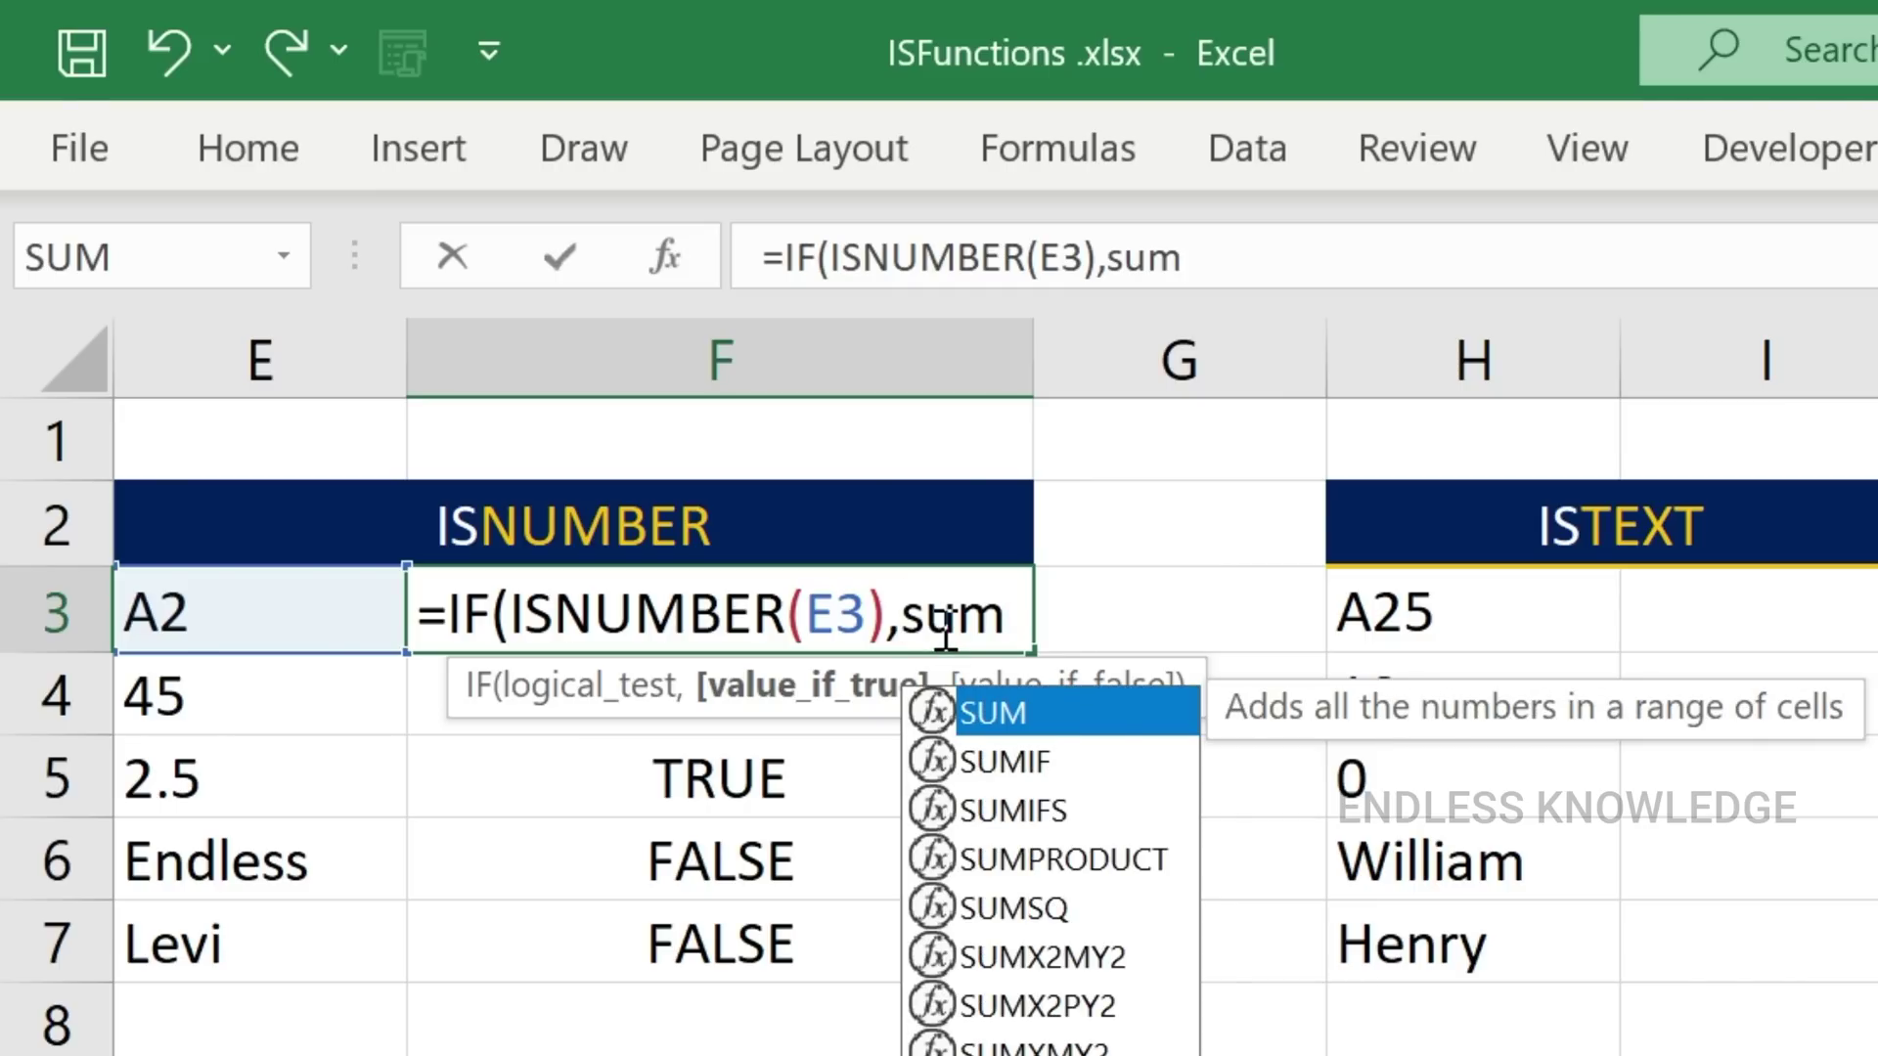
{"action": "key", "text": "Tab"}
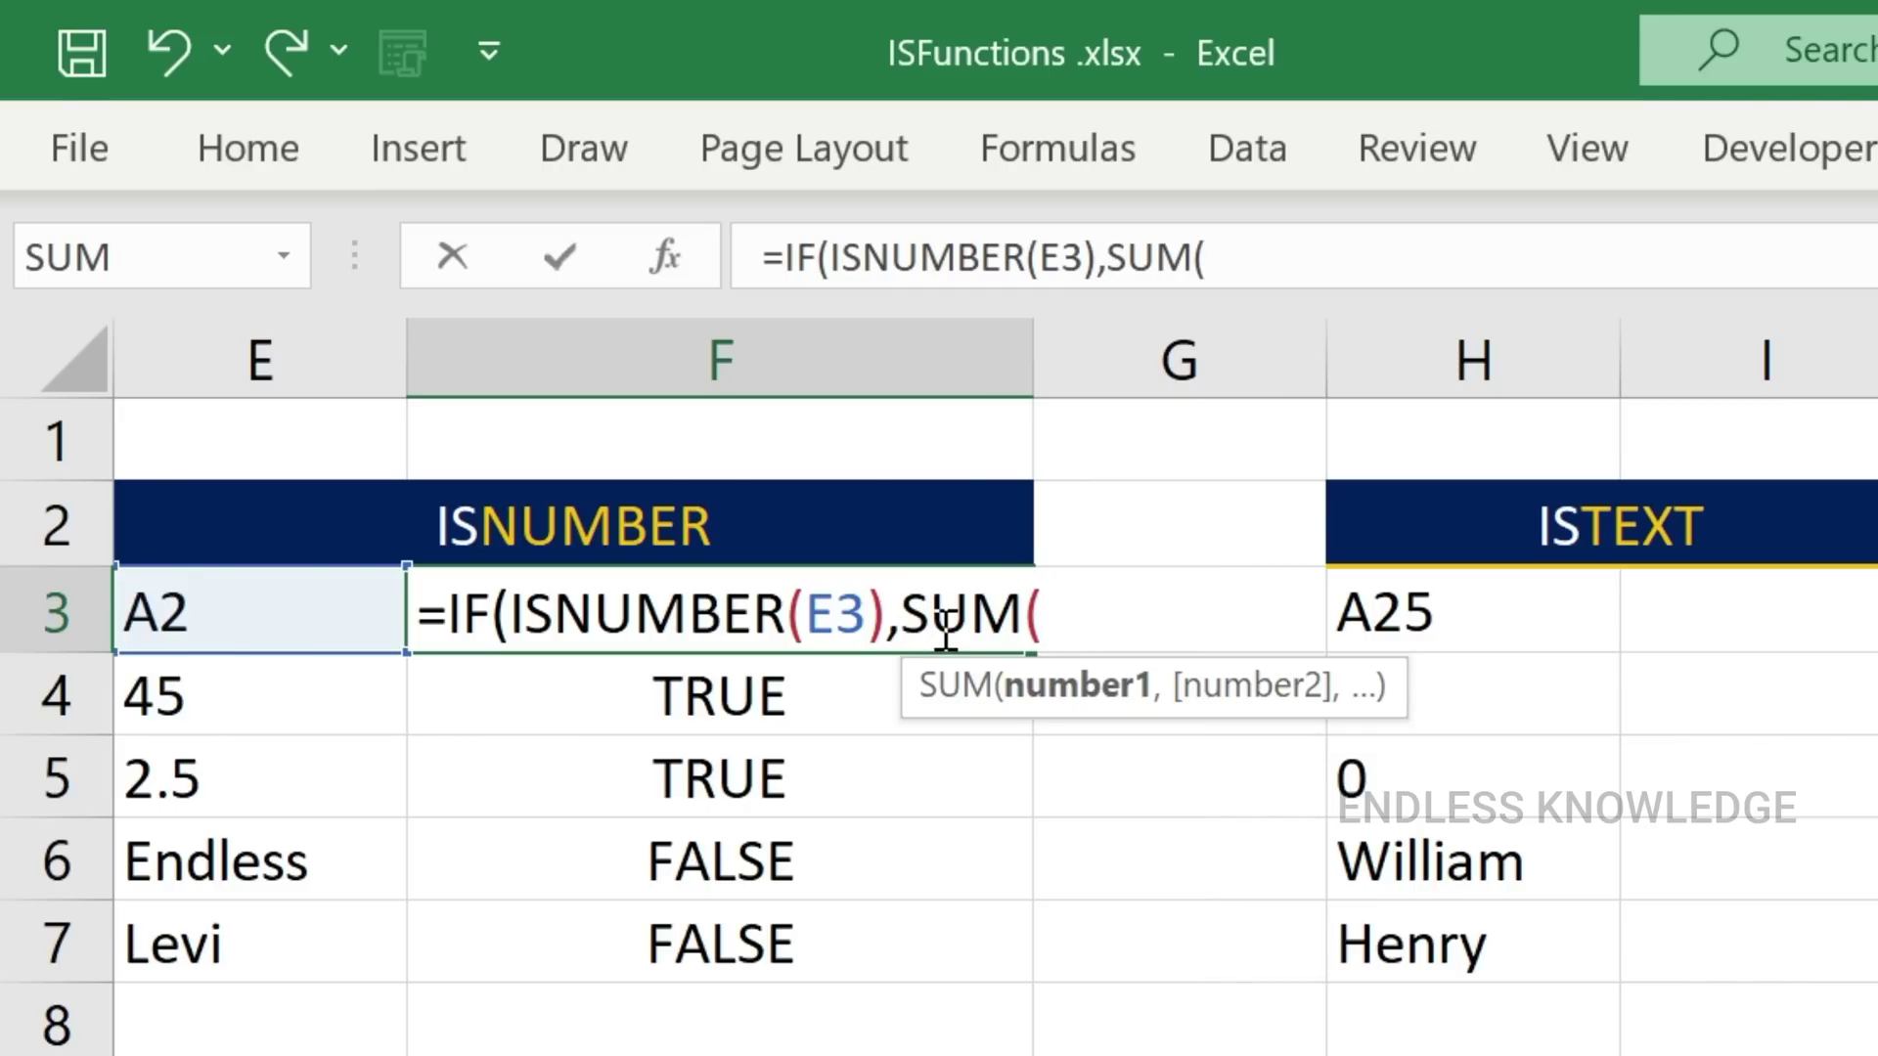
{"action": "left_click", "coordinate": [281, 602]}
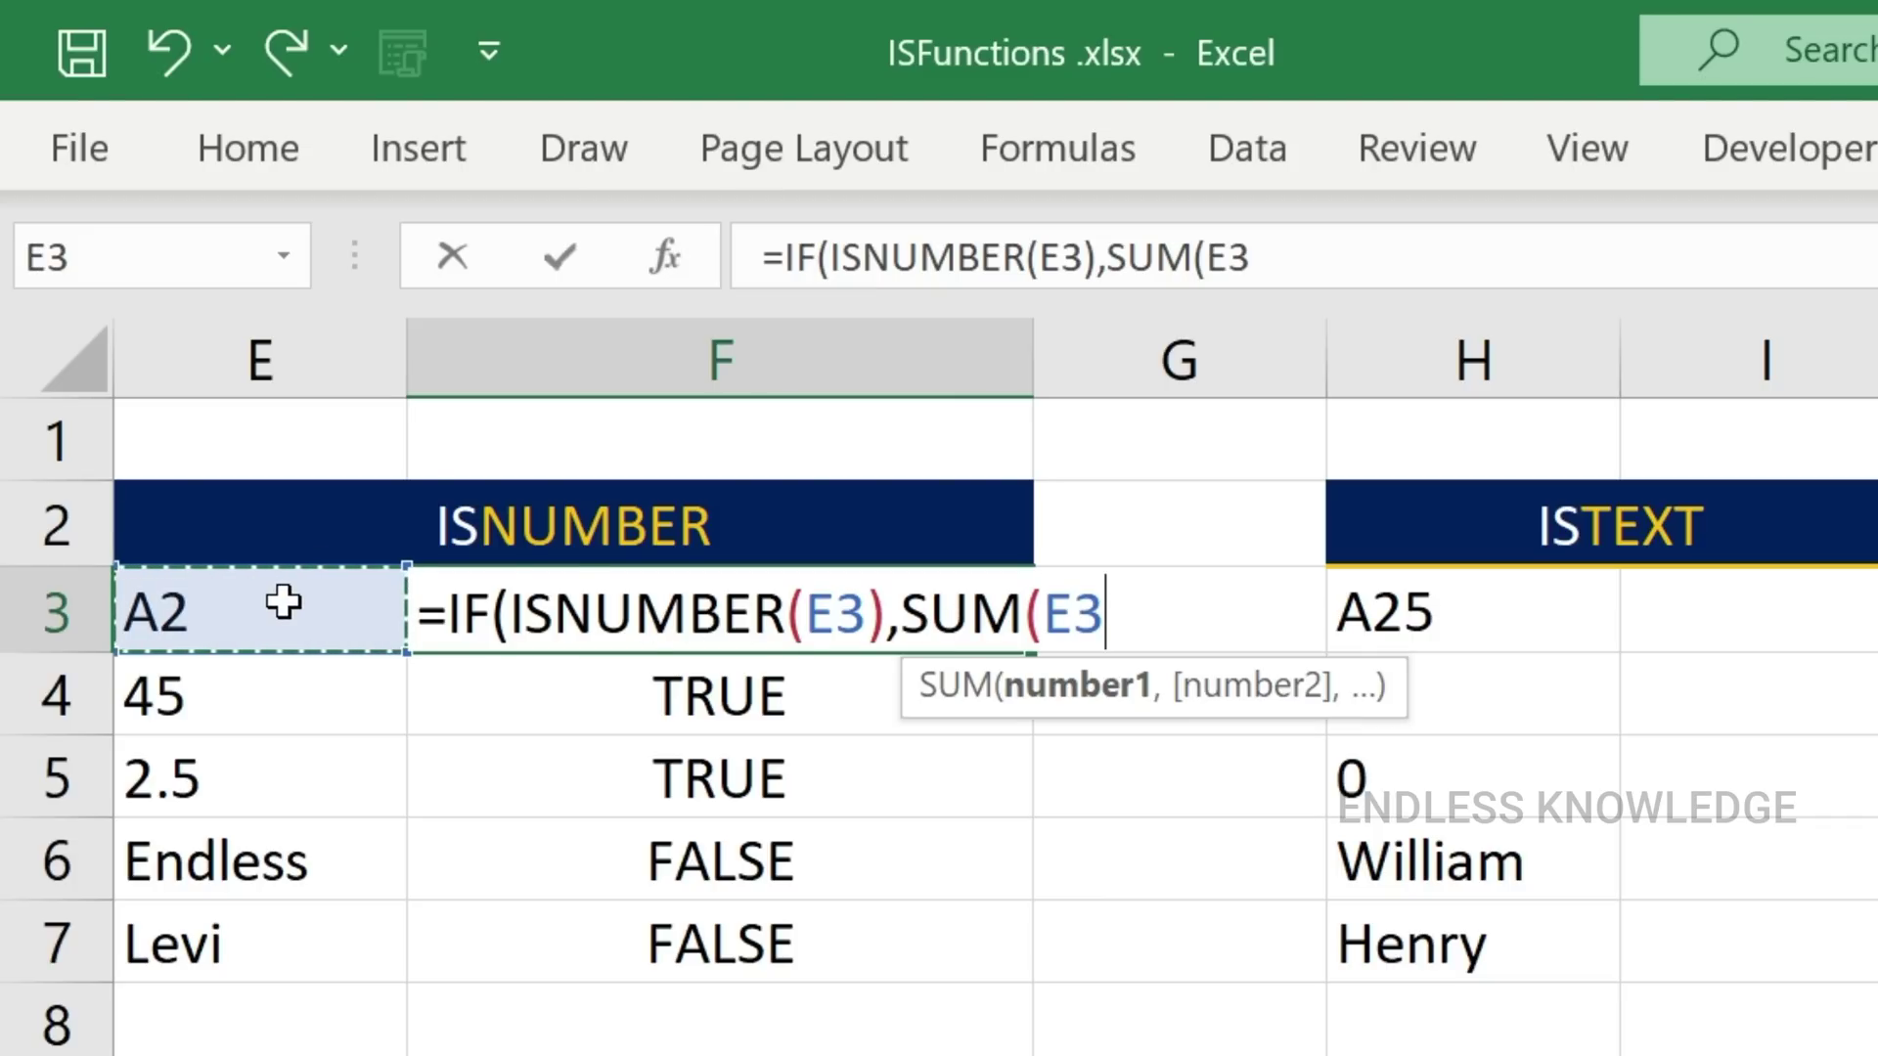
{"action": "type", "text": "+50"}
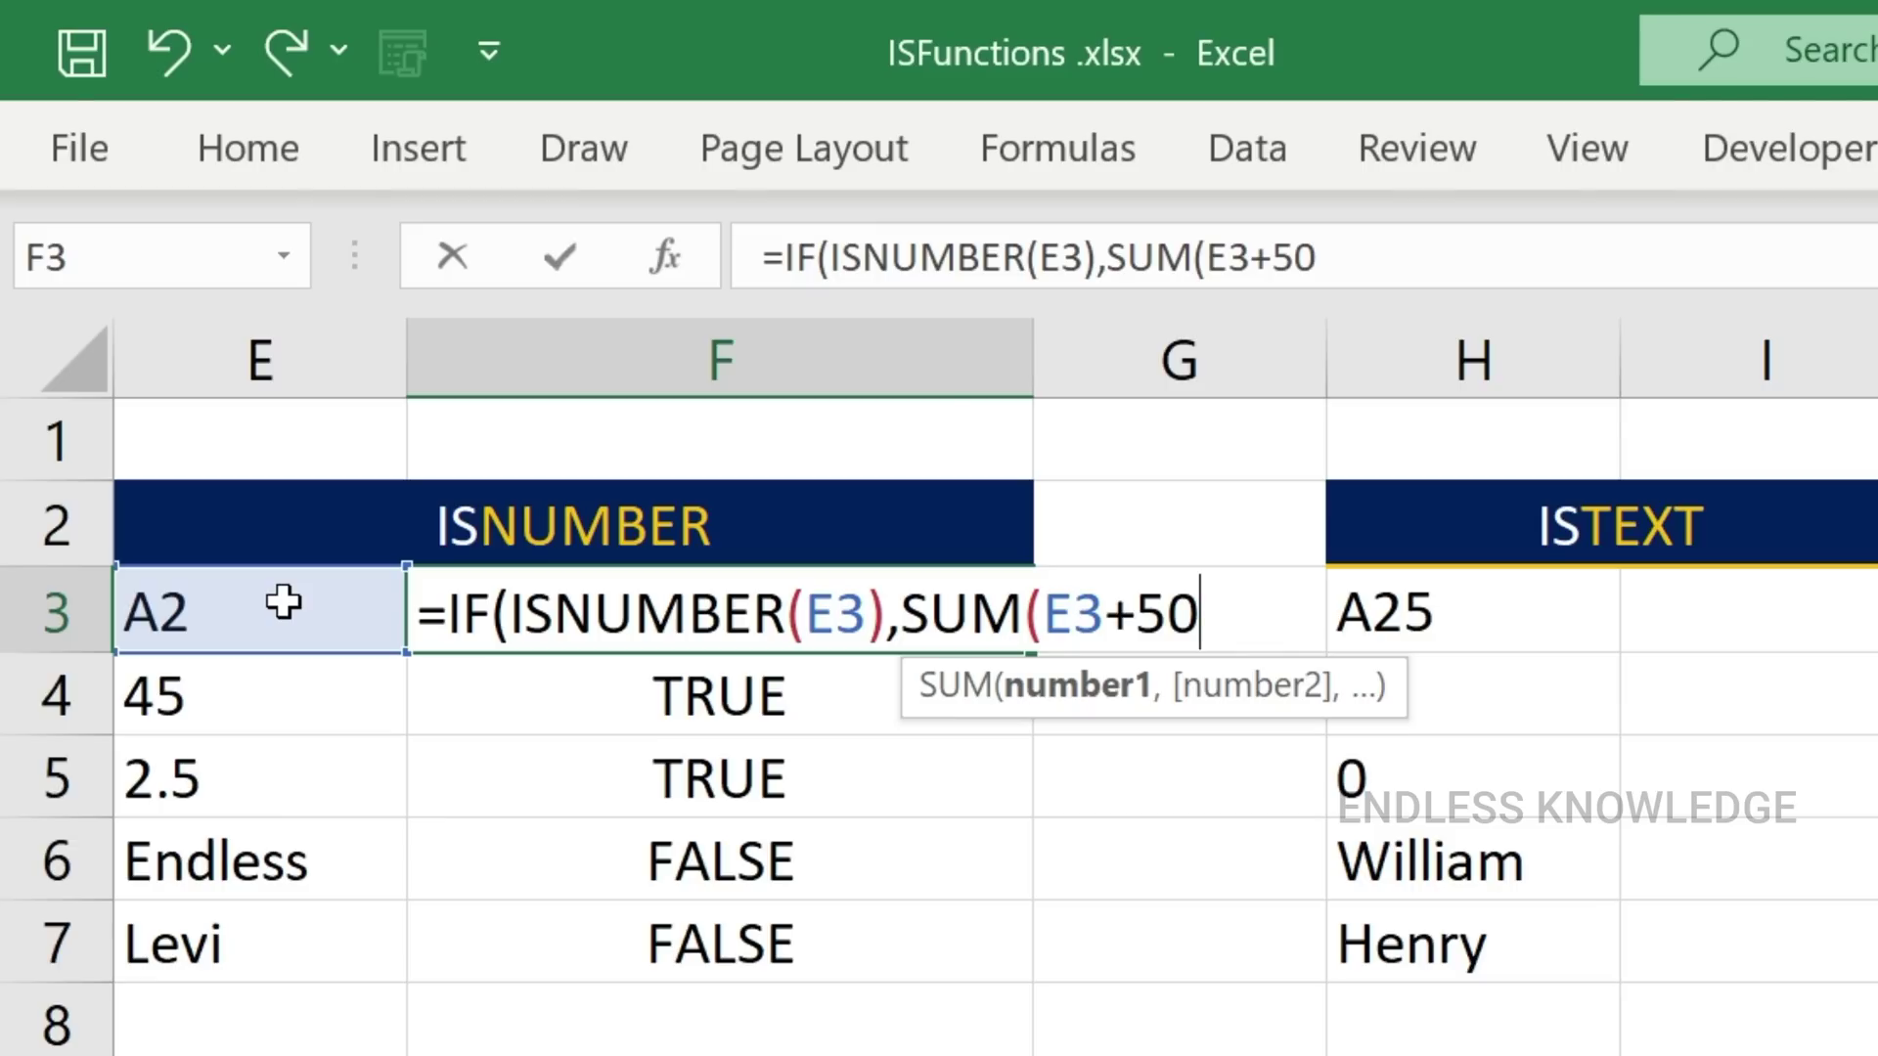
{"action": "type", "text": ")"}
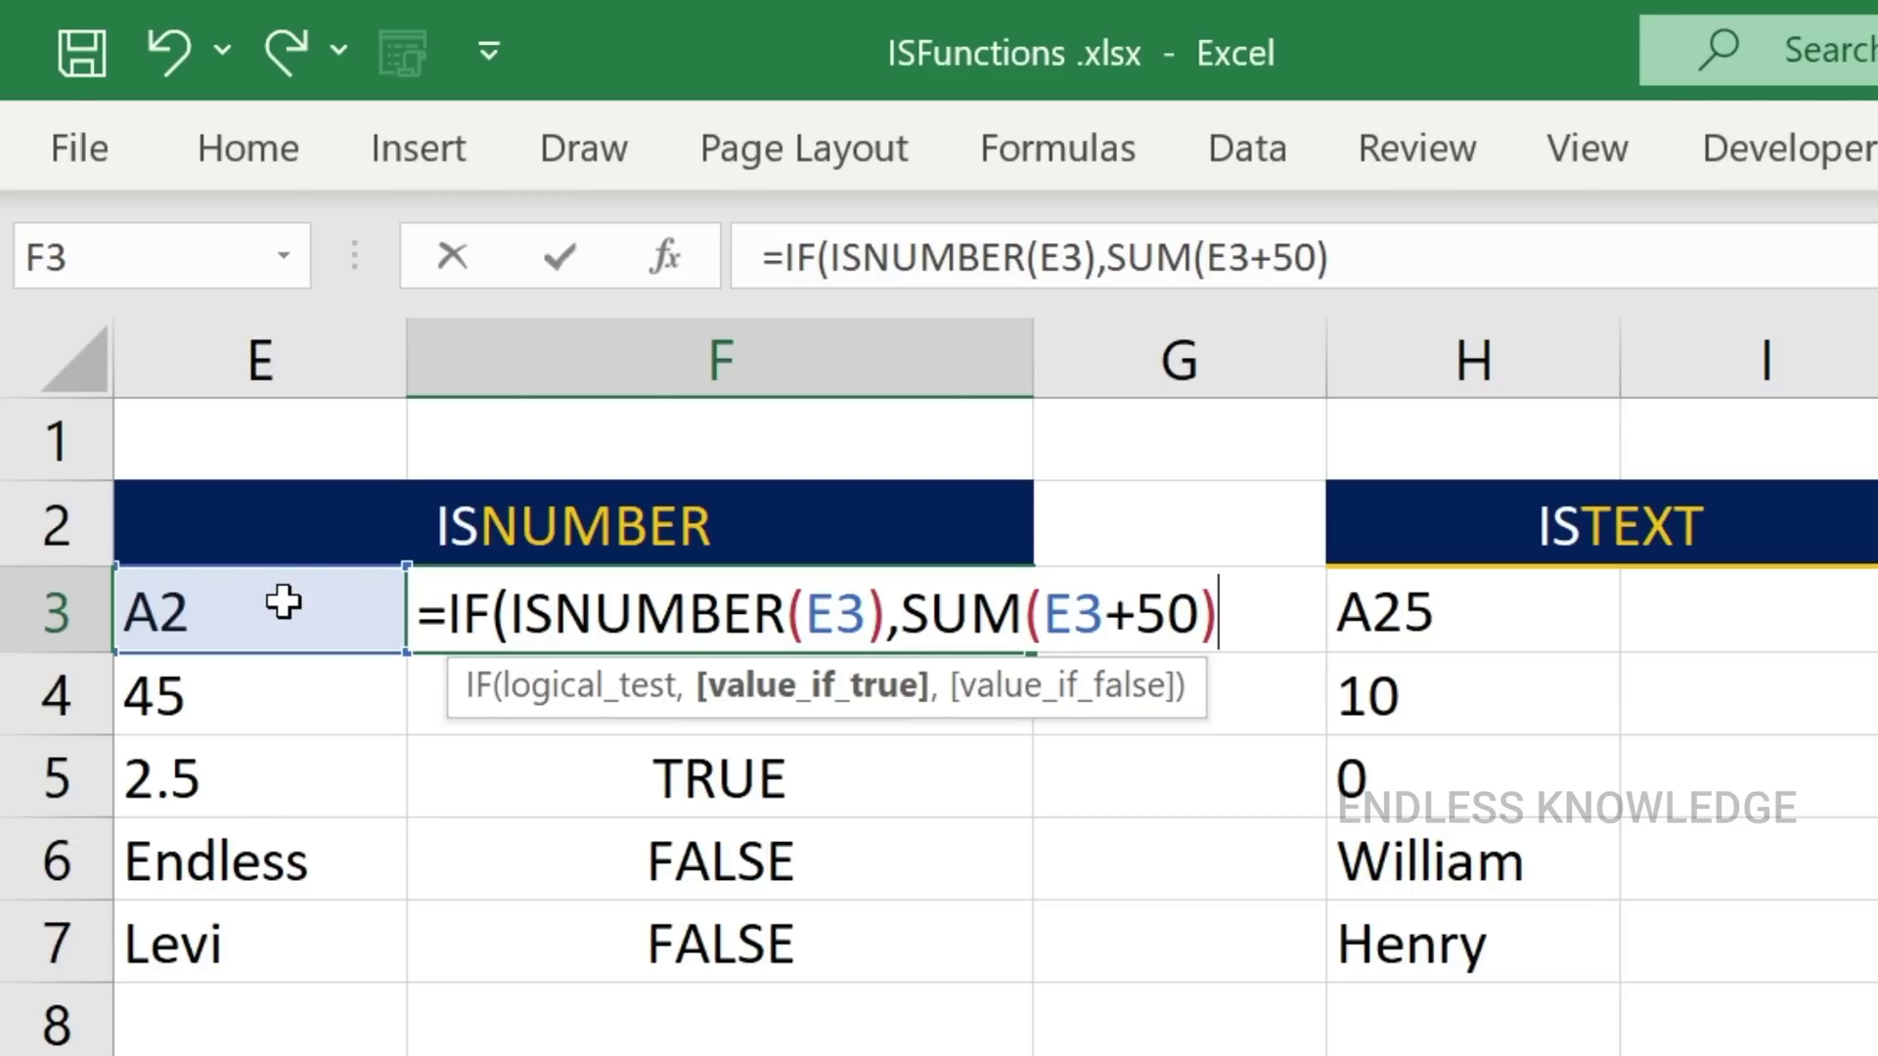
{"action": "type", "text": ","}
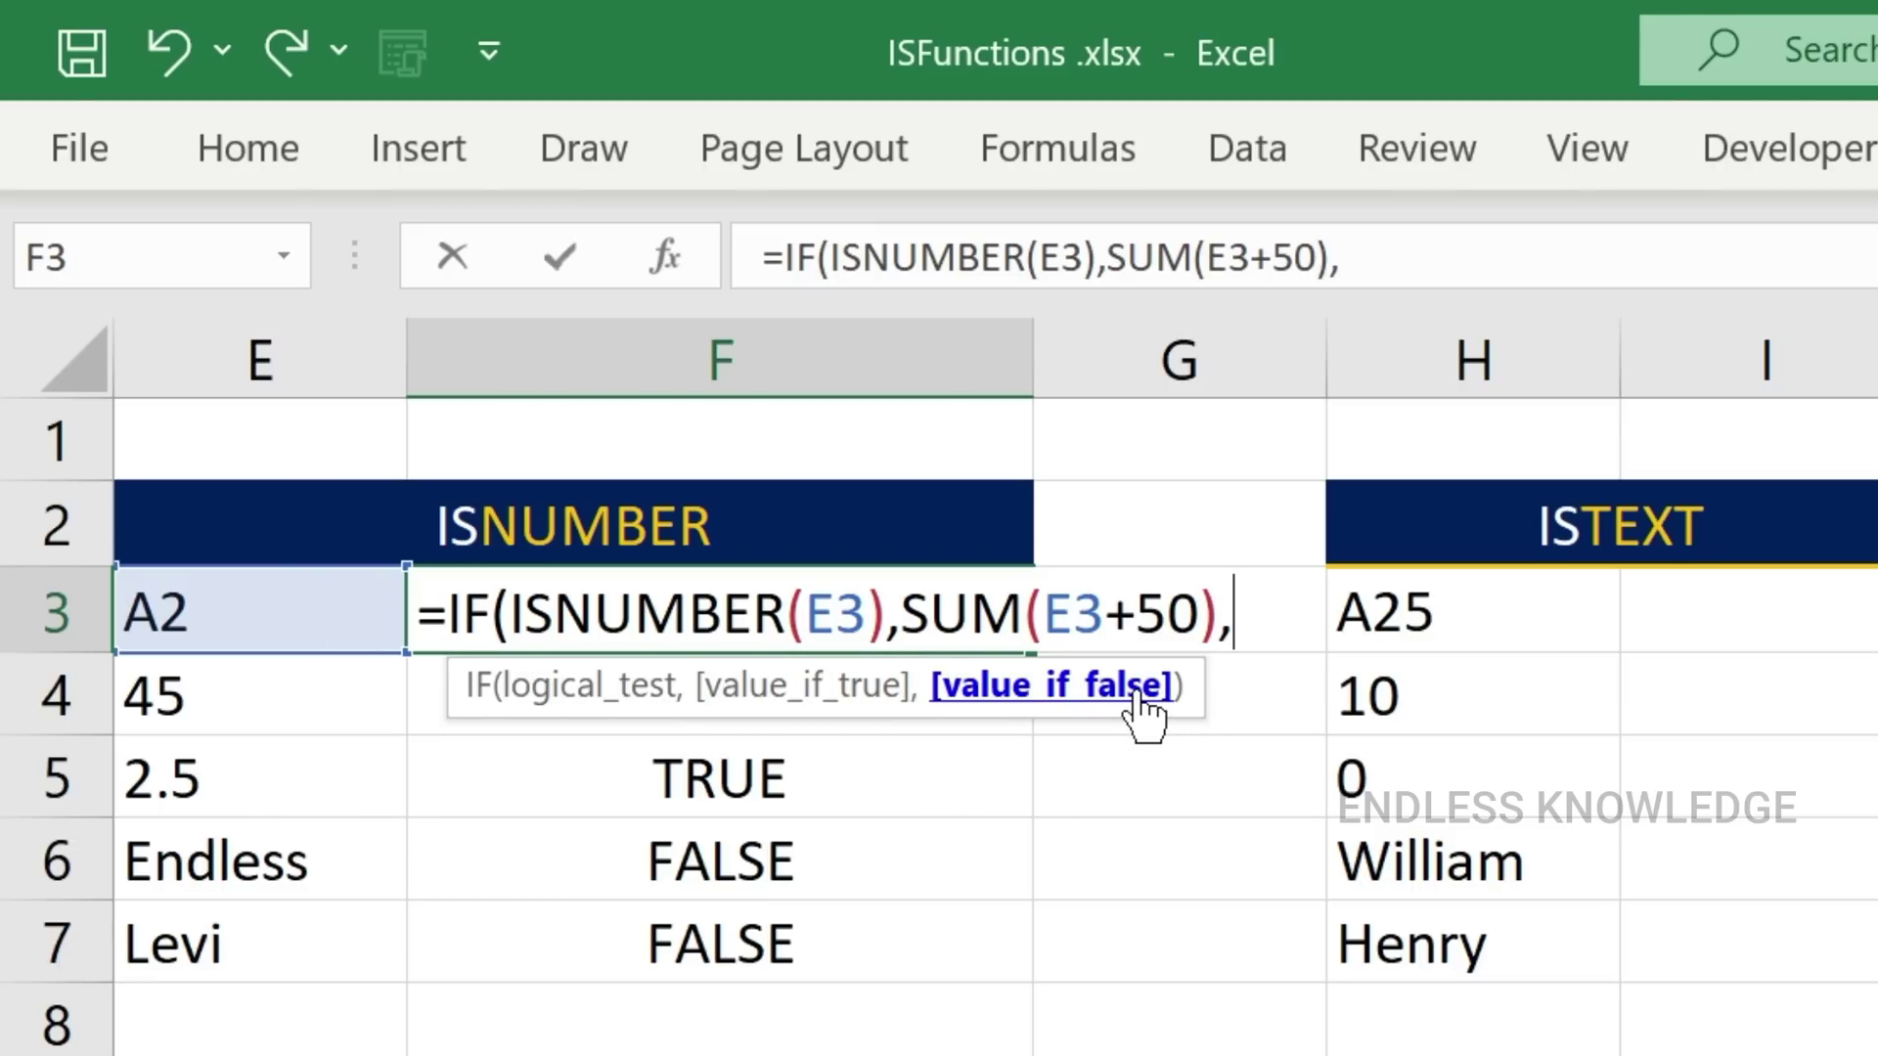
{"action": "type", "text": "\"Please enter a Number\")"}
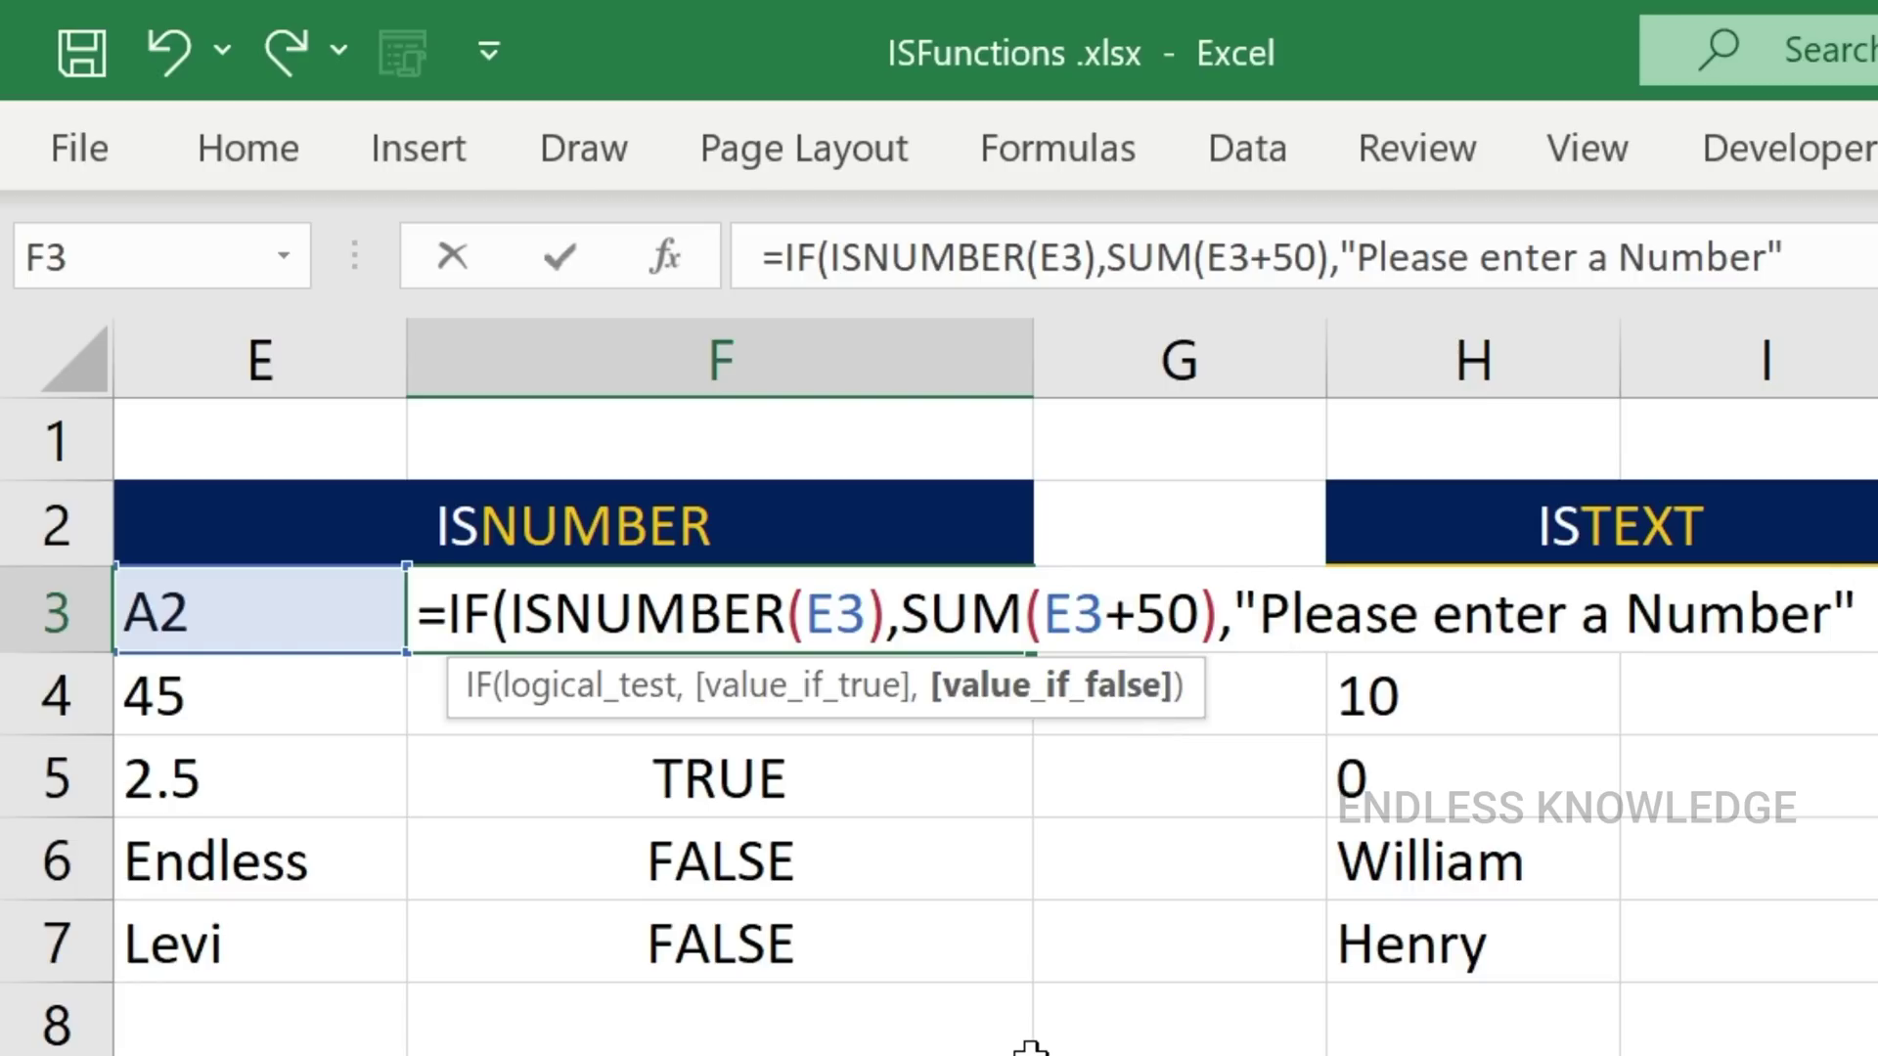
{"action": "key", "text": "Return"}
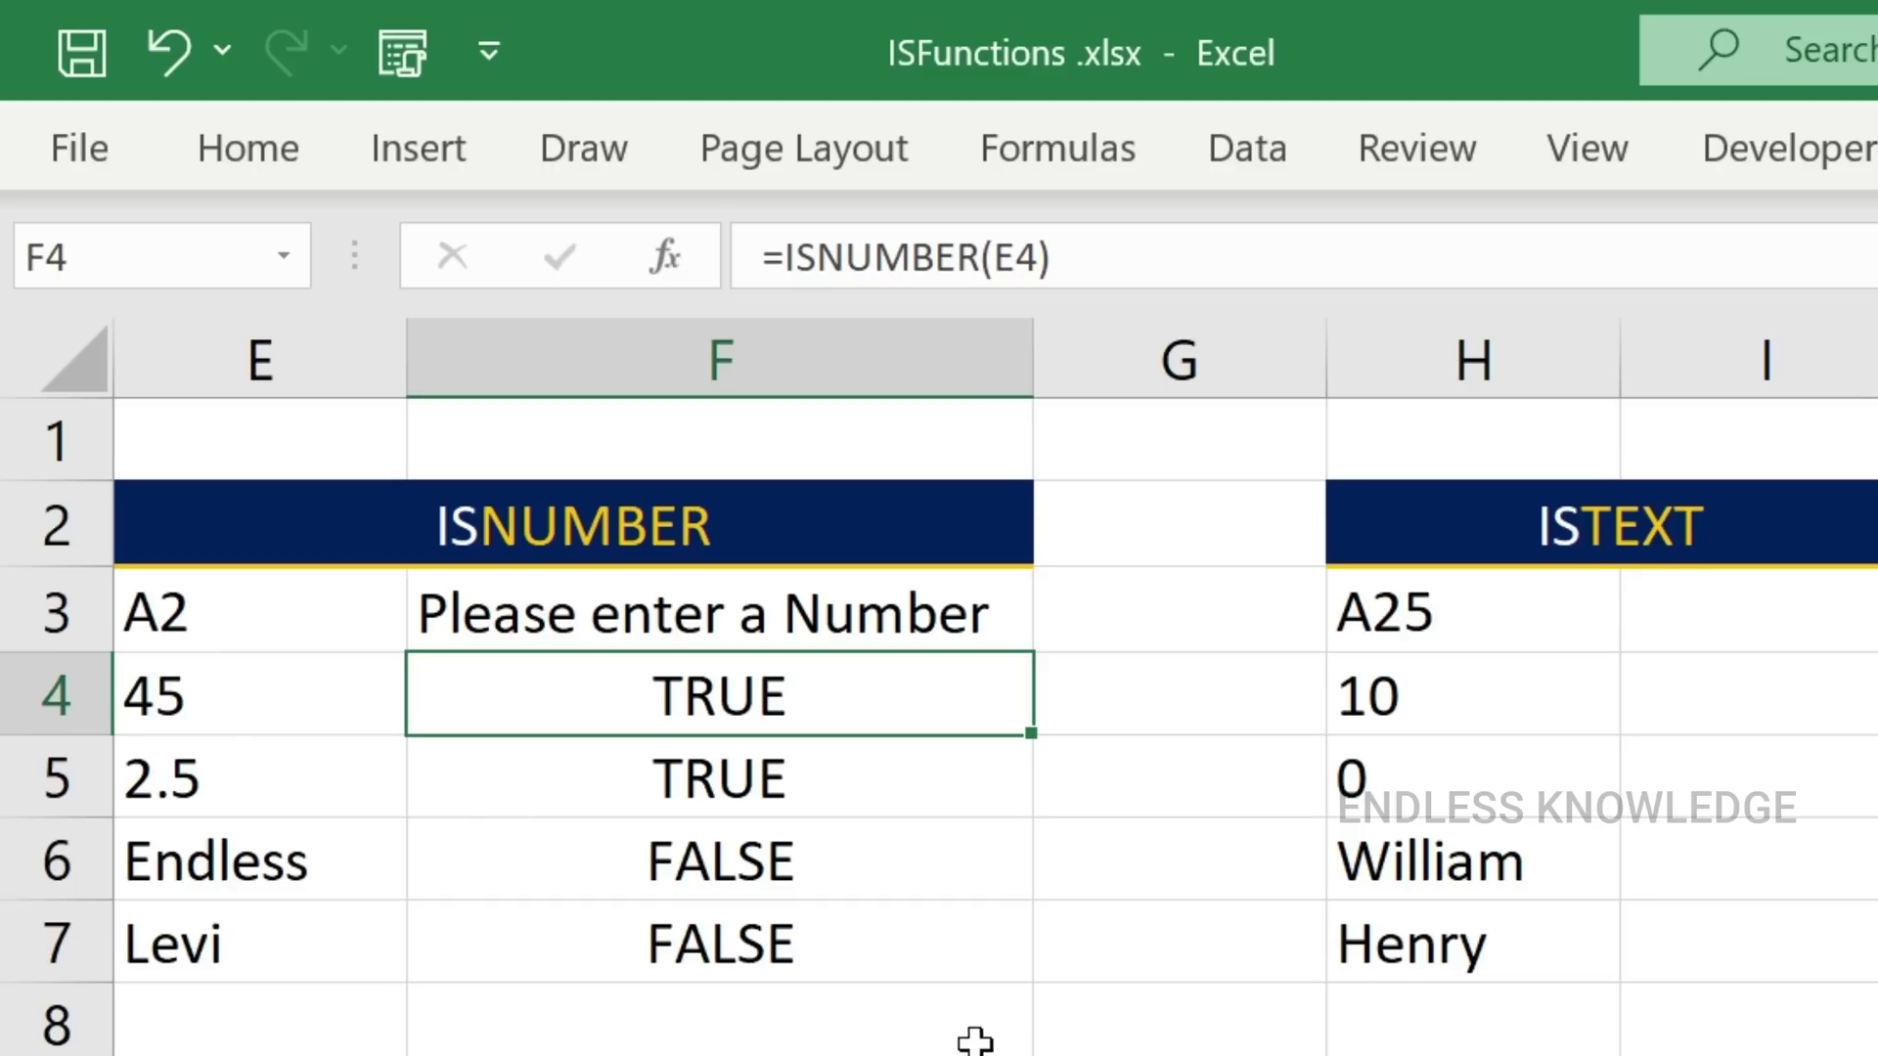
Fill the IF formula from F3 down to F7 and check the result for the number in E4.
{"action": "left_click", "coordinate": [313, 604]}
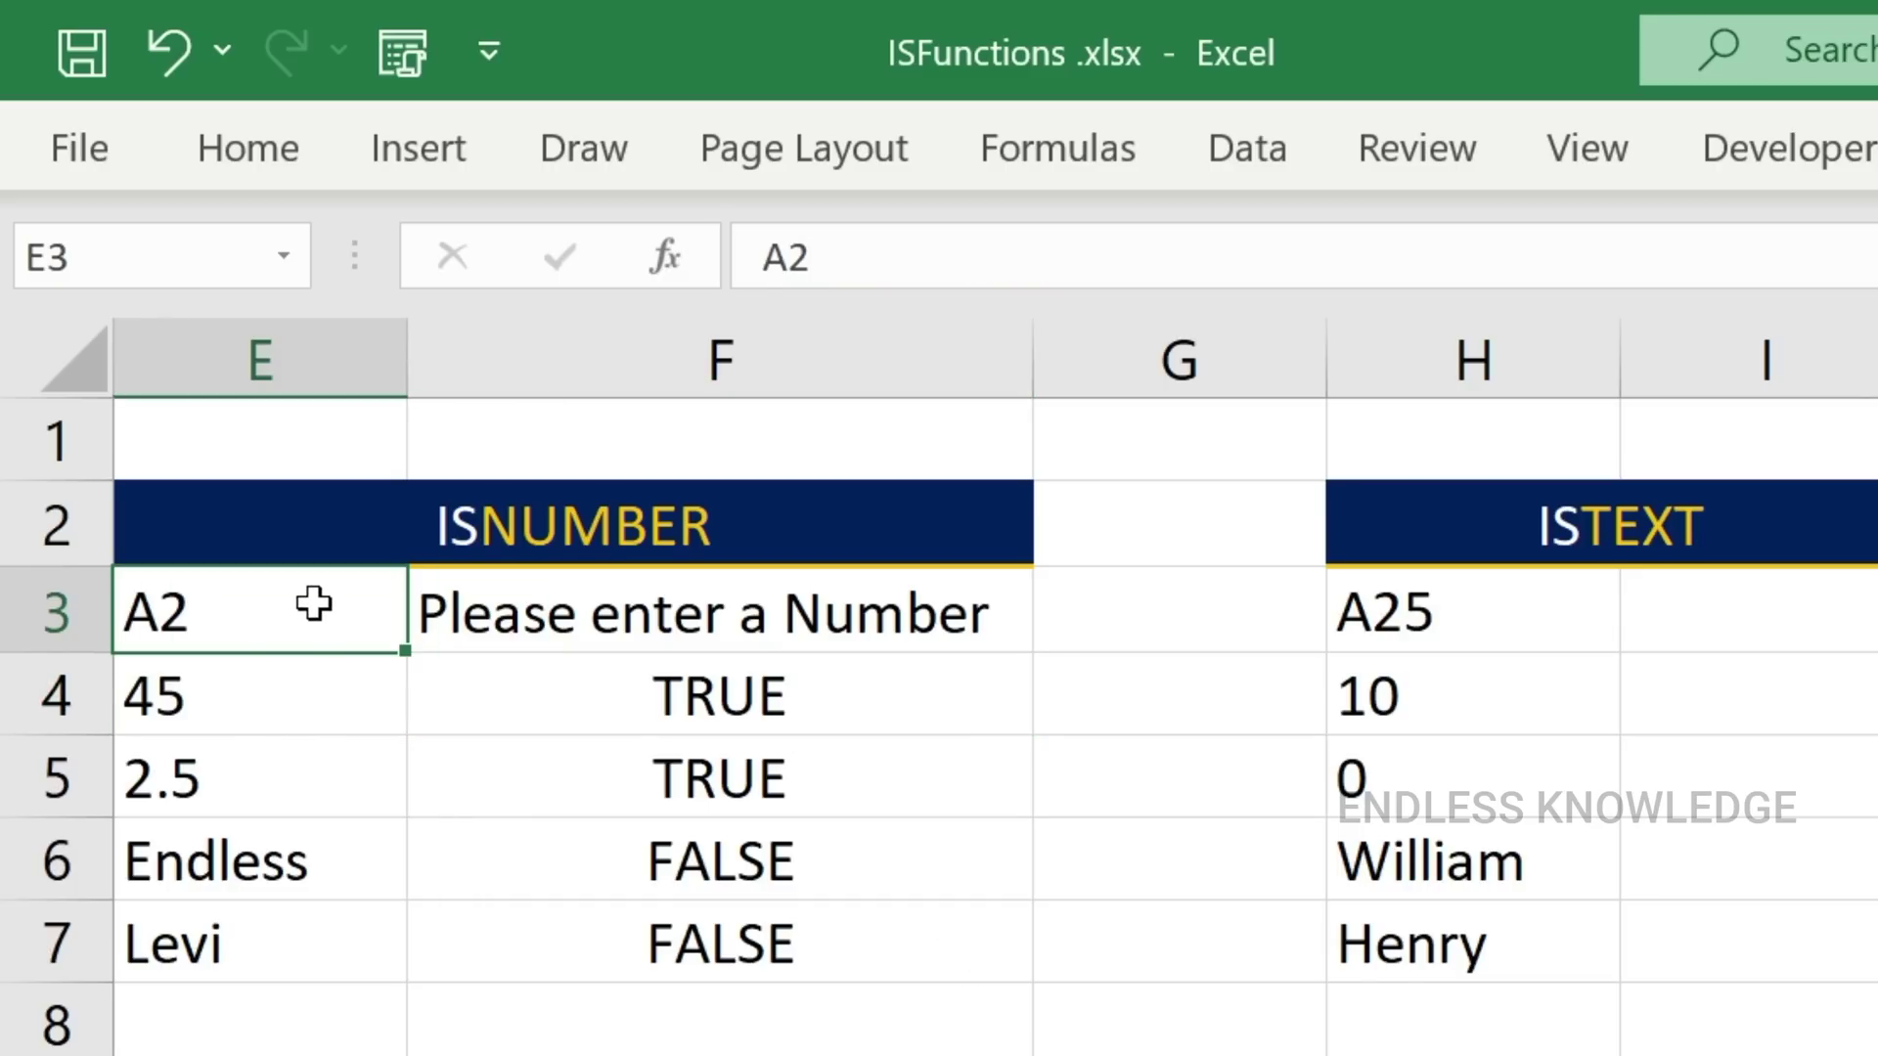
{"action": "left_click", "coordinate": [730, 612]}
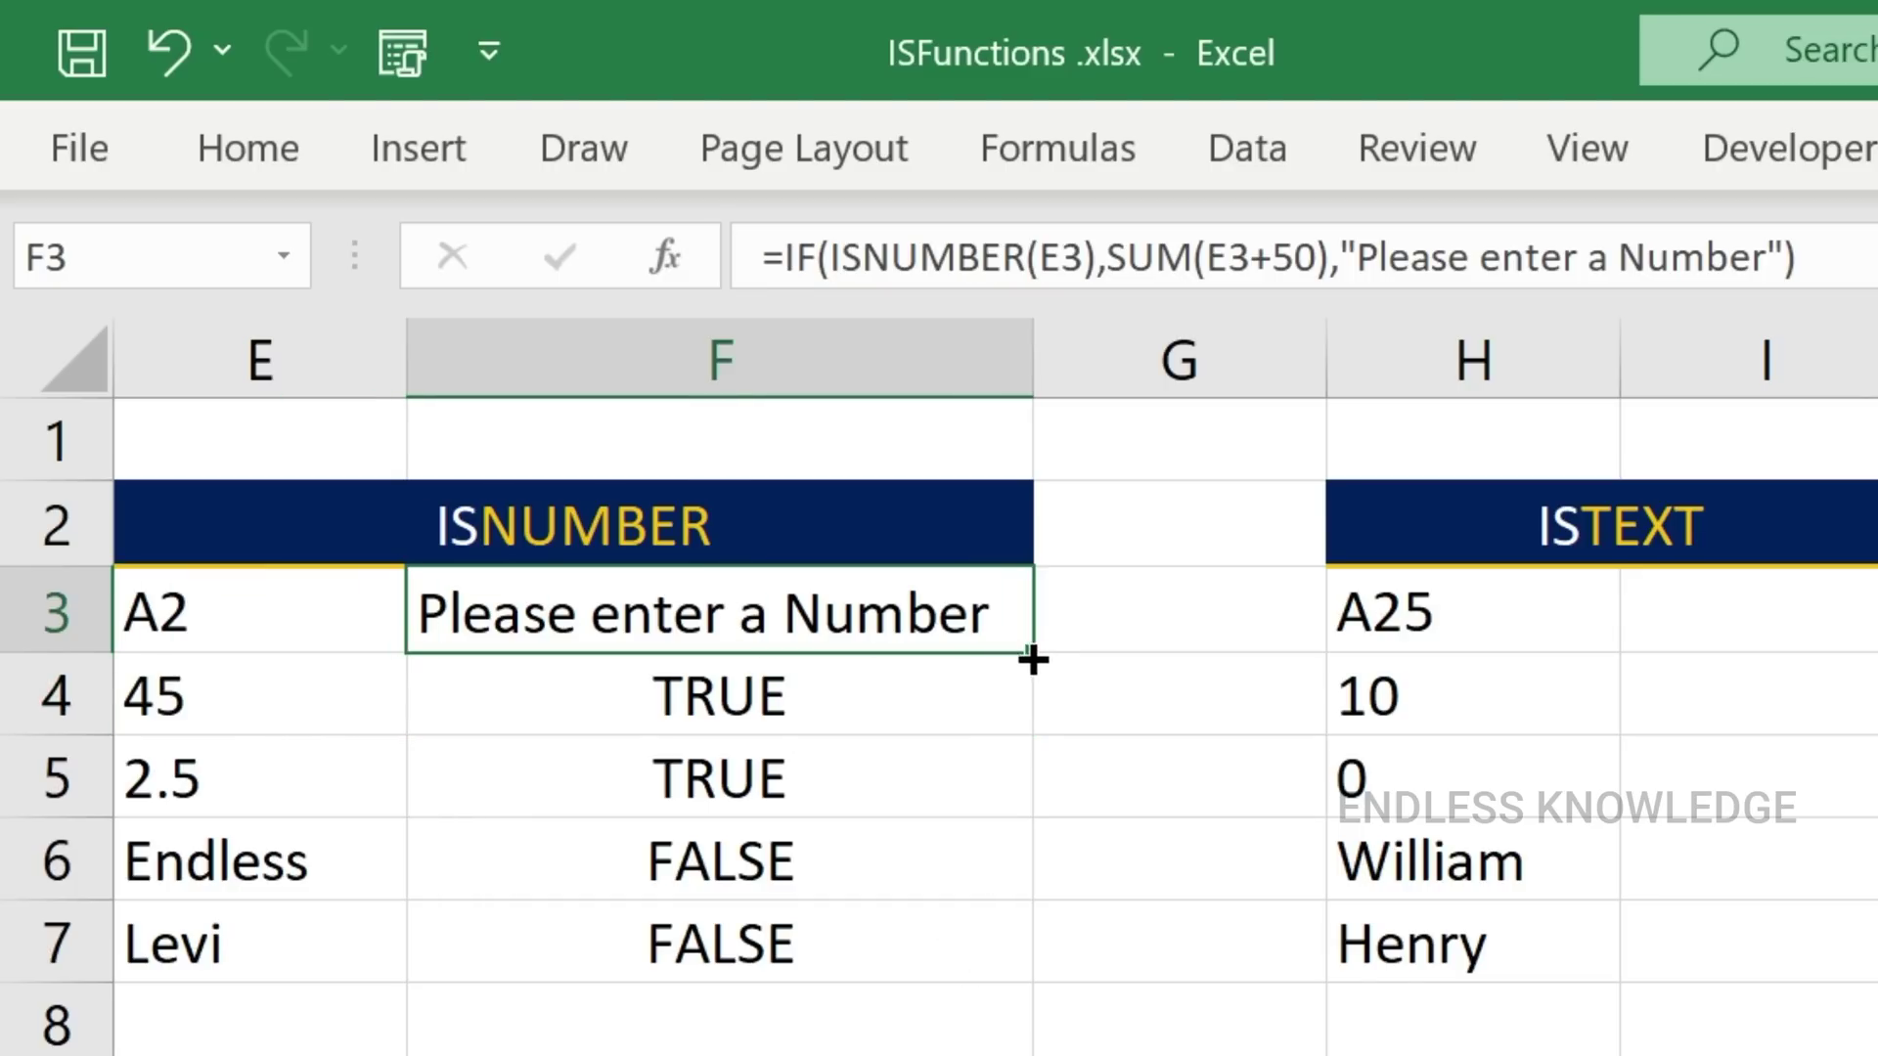
{"action": "left_click_drag", "start_coordinate": [1033, 660], "coordinate": [1007, 943]}
{"action": "left_click", "coordinate": [240, 706]}
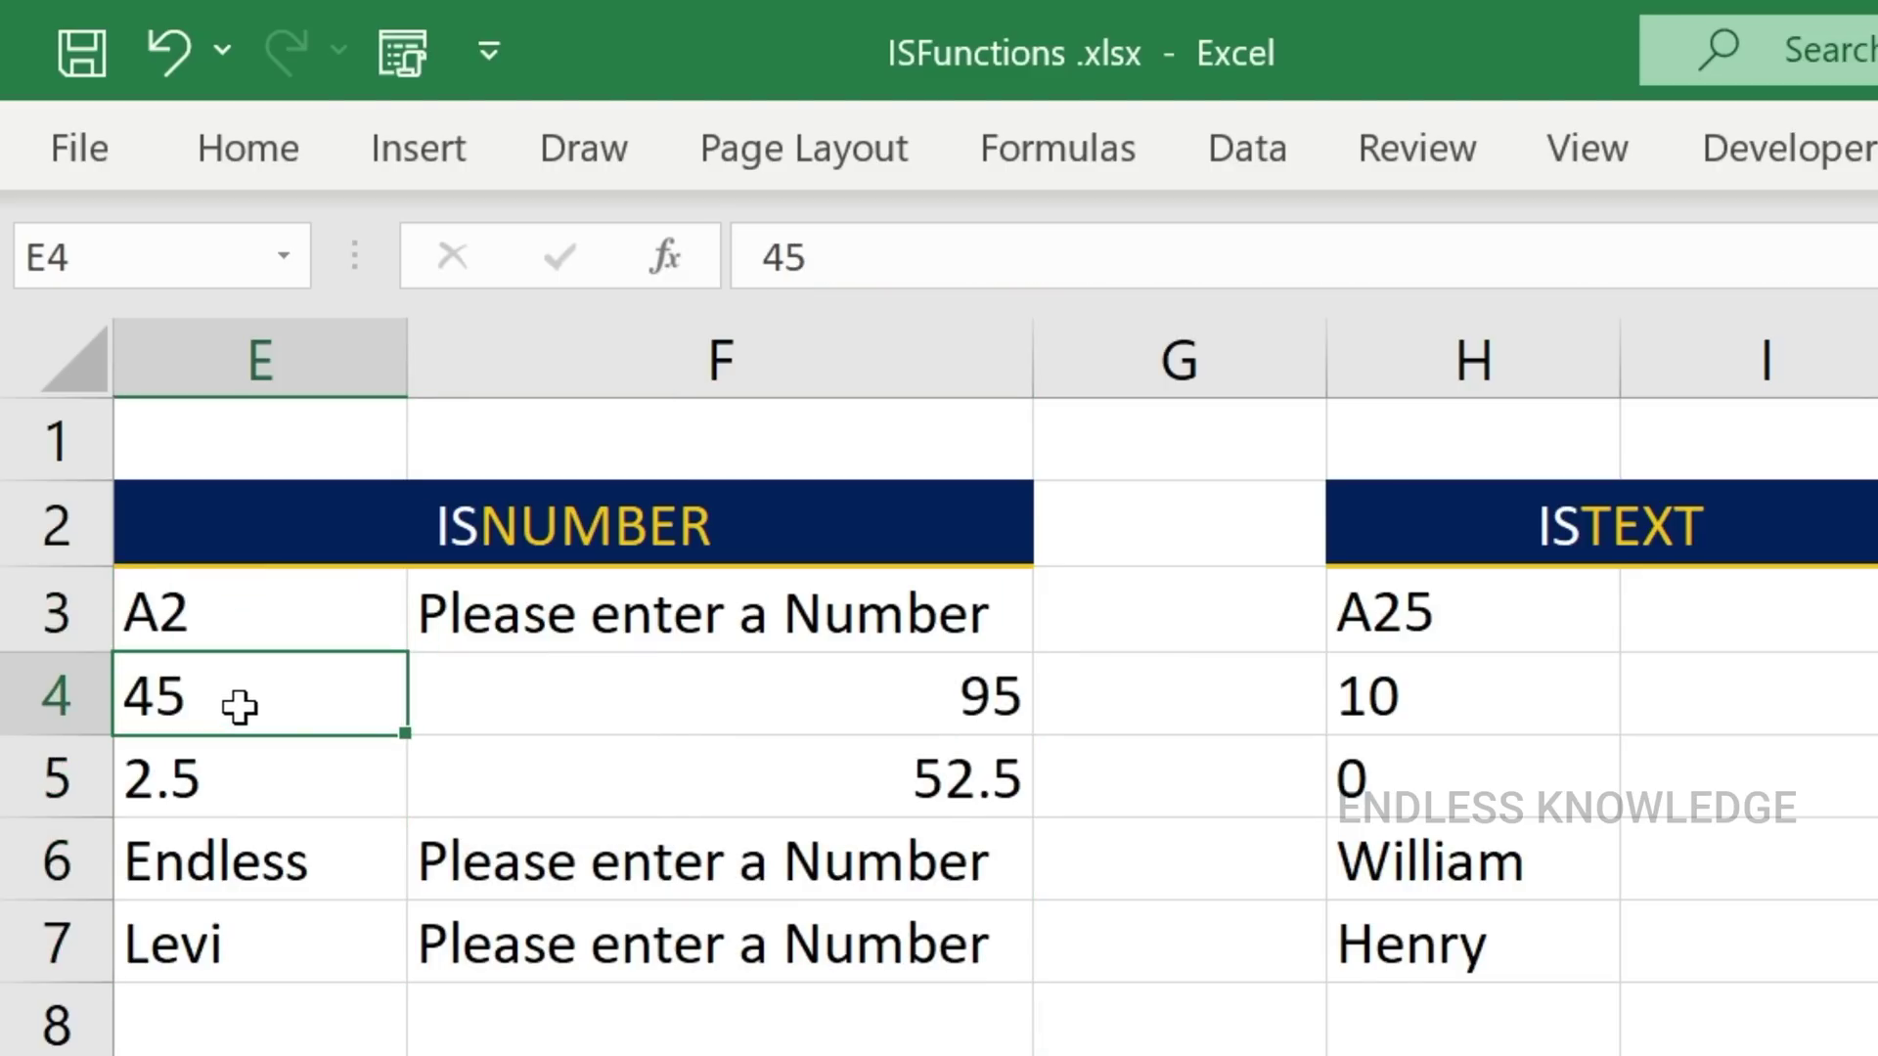
{"action": "left_click", "coordinate": [865, 693]}
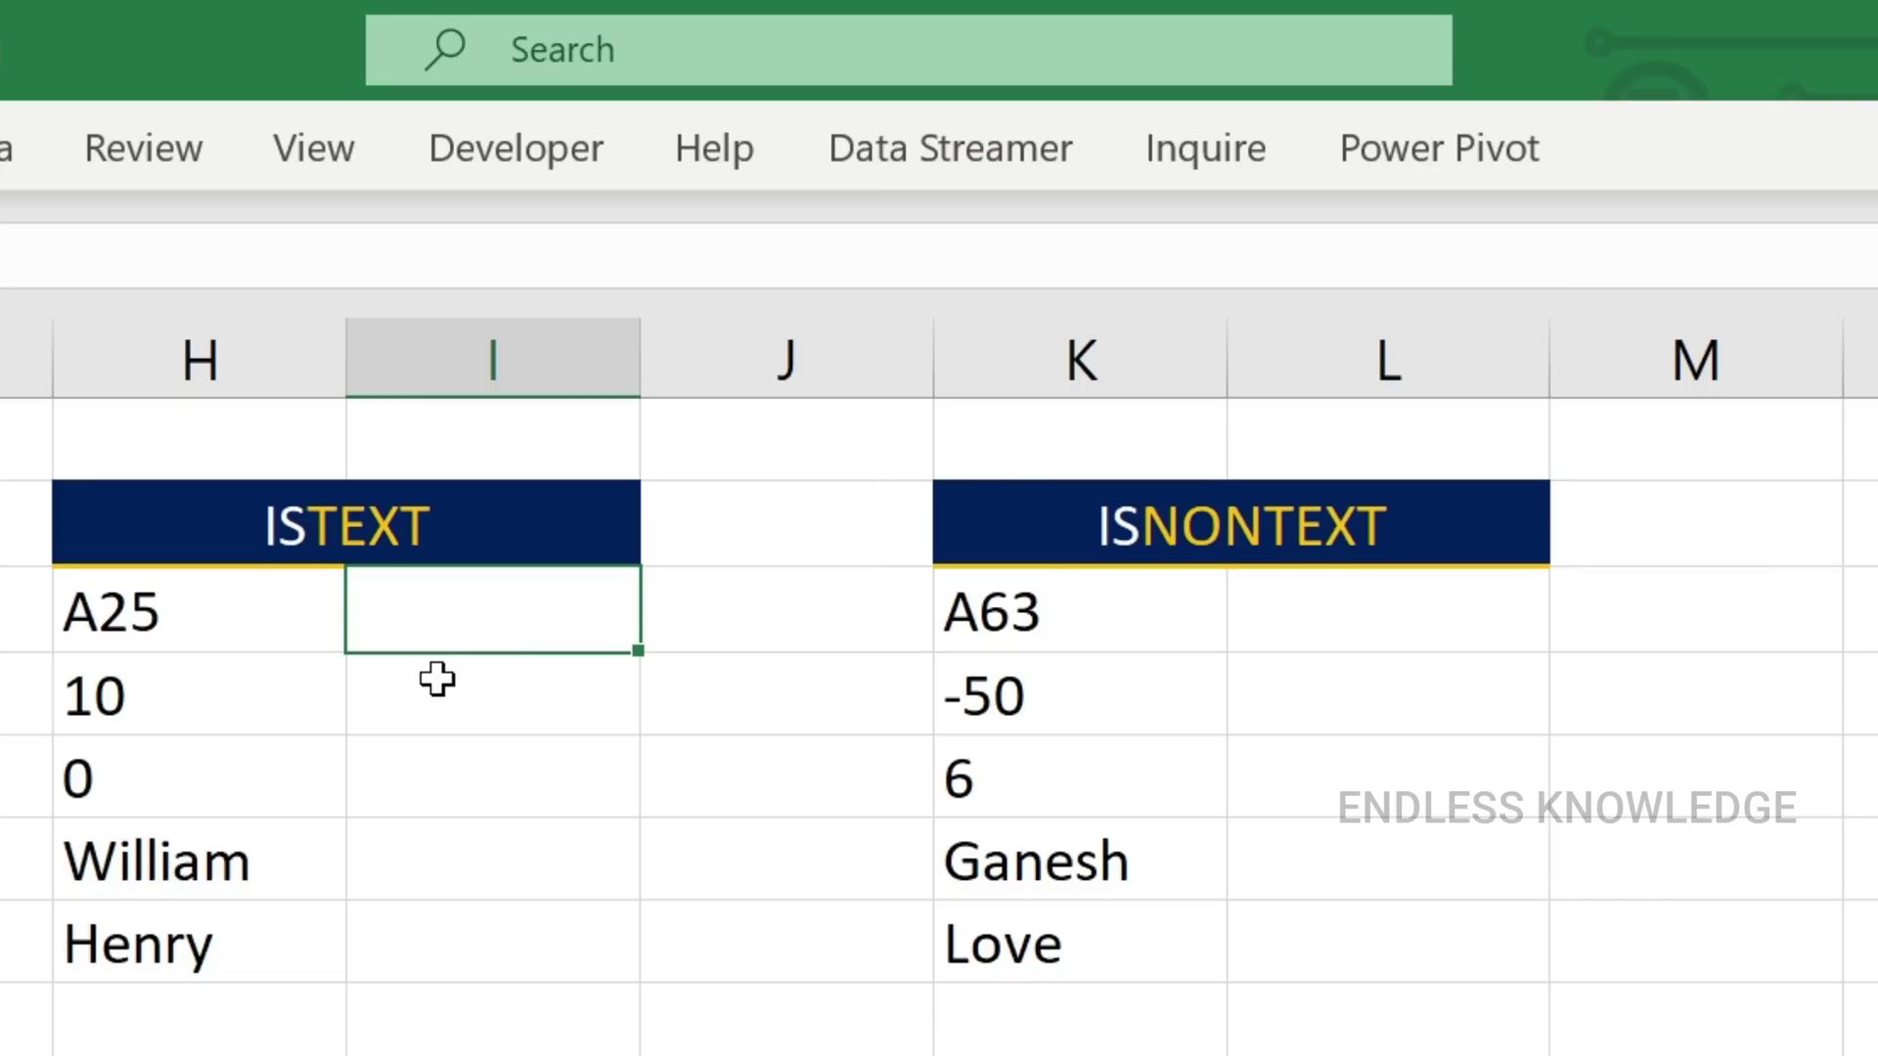
Enter the formula =ISTEXT(H3) in cell I3.
{"action": "type", "text": "=istex"}
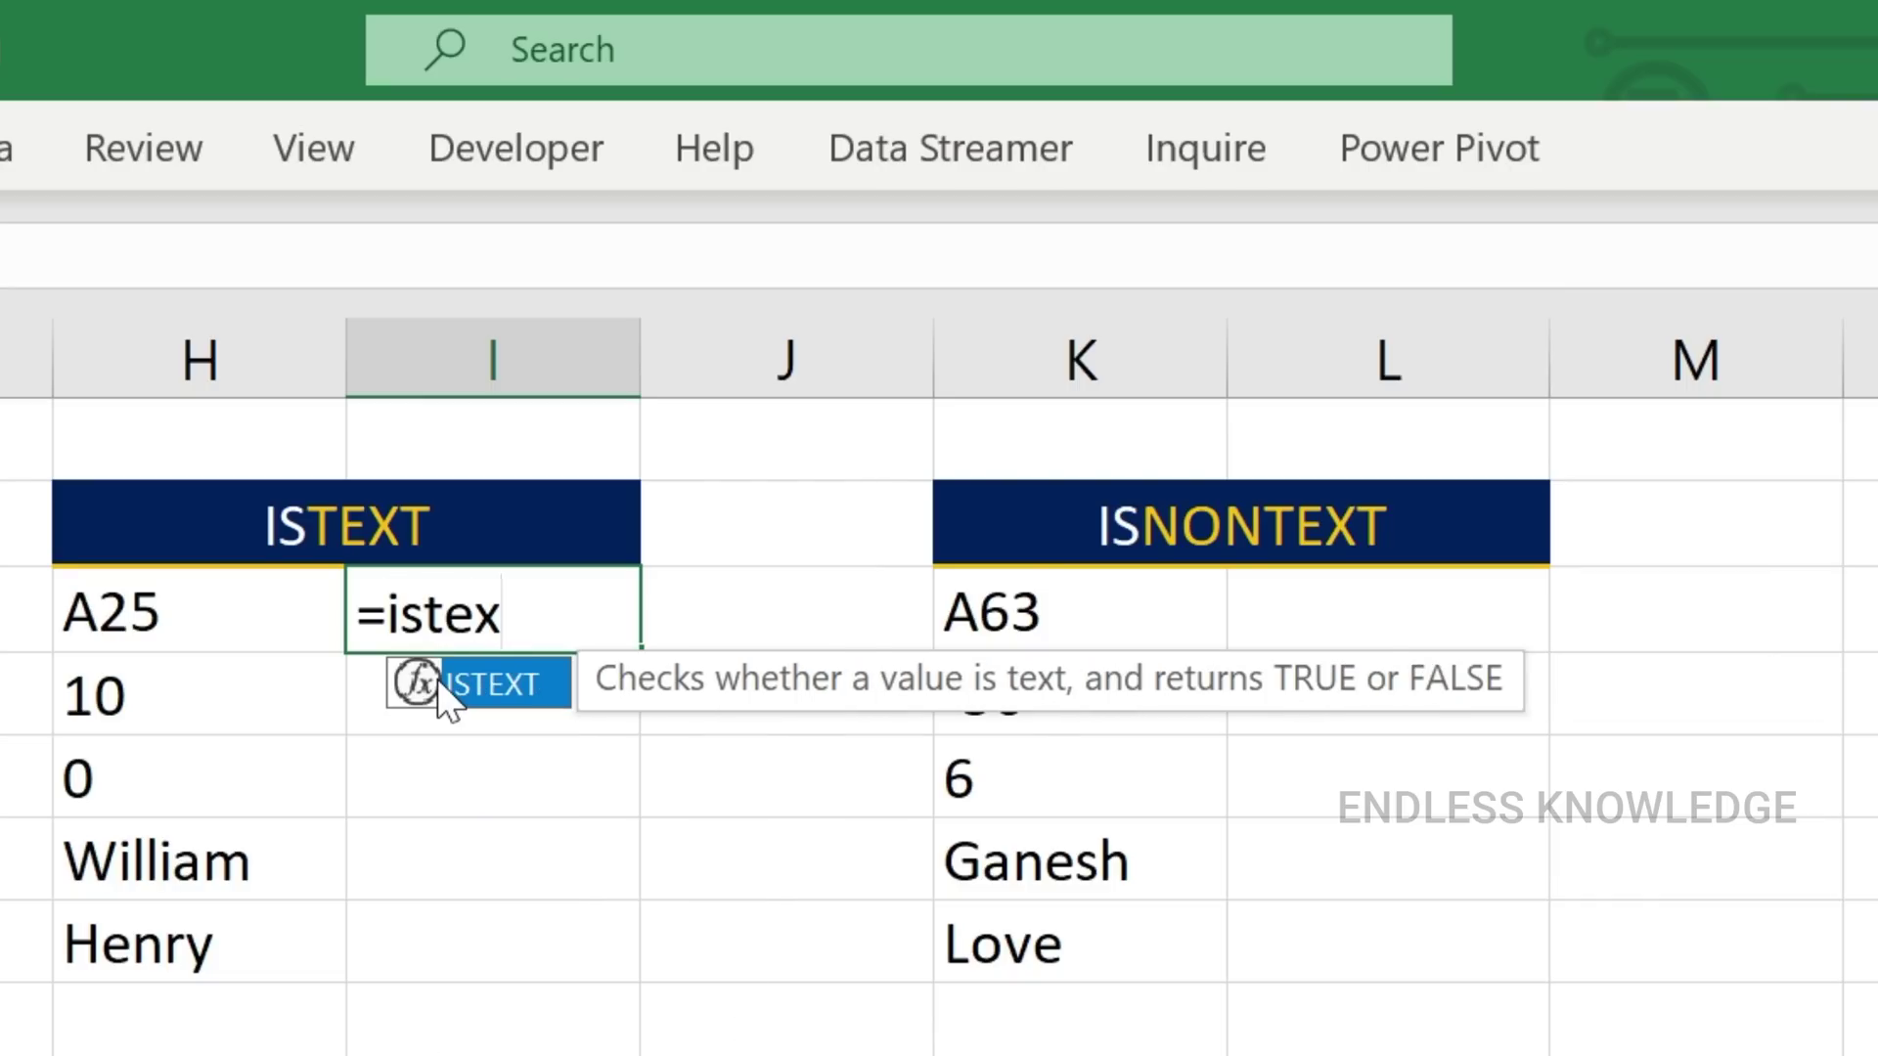
{"action": "double_click", "coordinate": [437, 679]}
{"action": "left_click", "coordinate": [268, 608]}
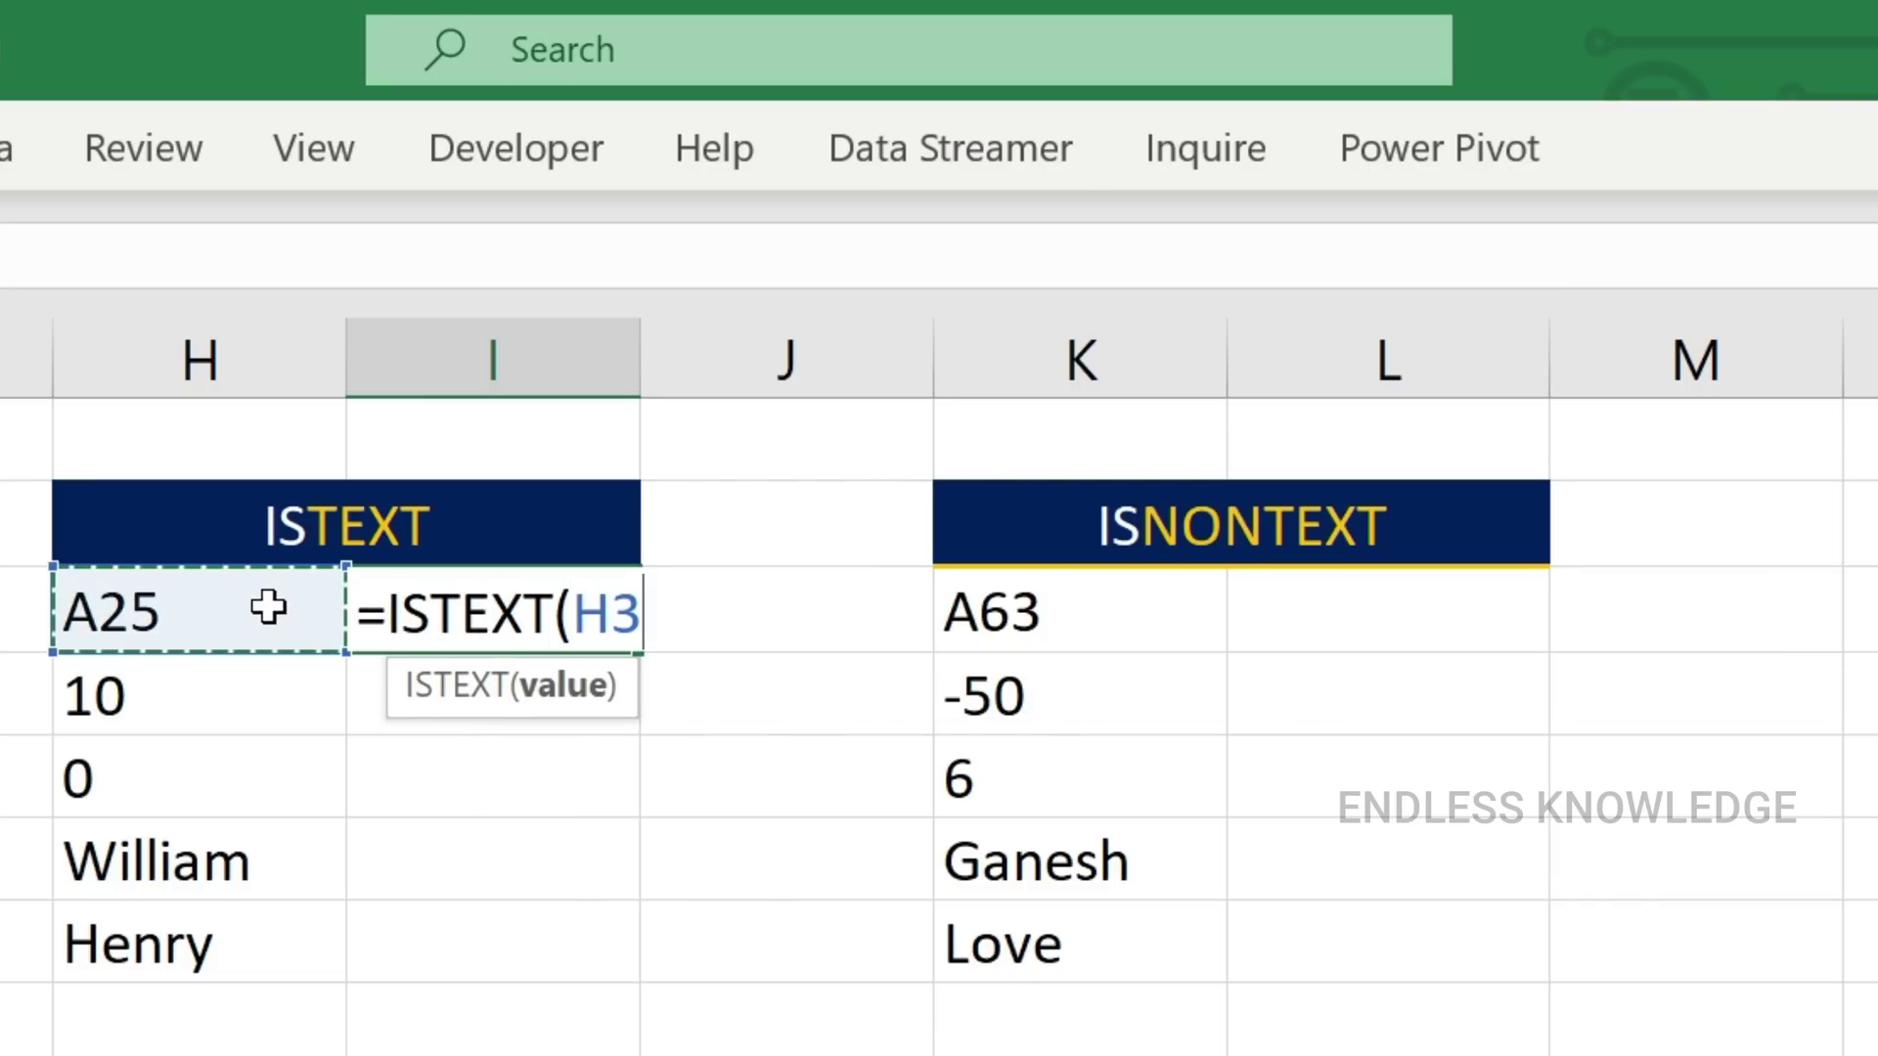
{"action": "type", "text": ")"}
{"action": "key", "text": "Return"}
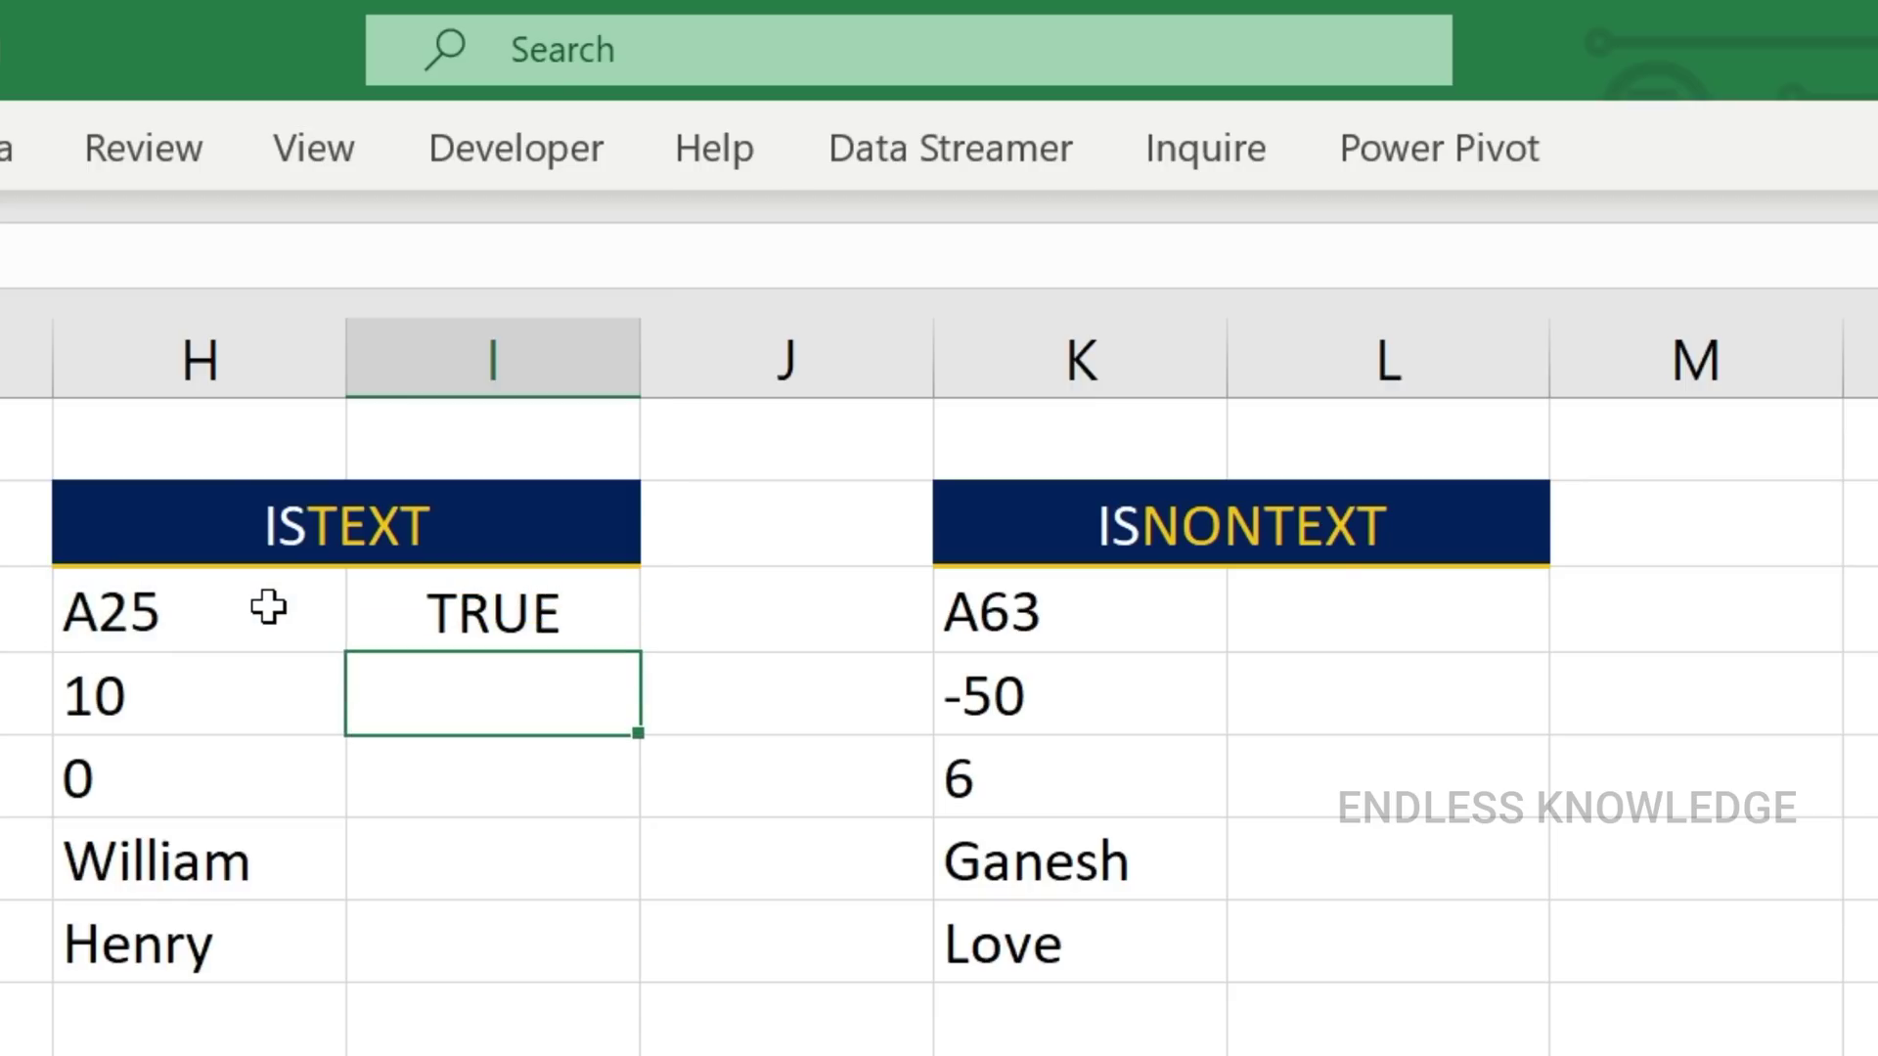
Fill the ISTEXT formula from I3 down to I7 and check the result for the value in H3.
{"action": "left_click", "coordinate": [601, 614]}
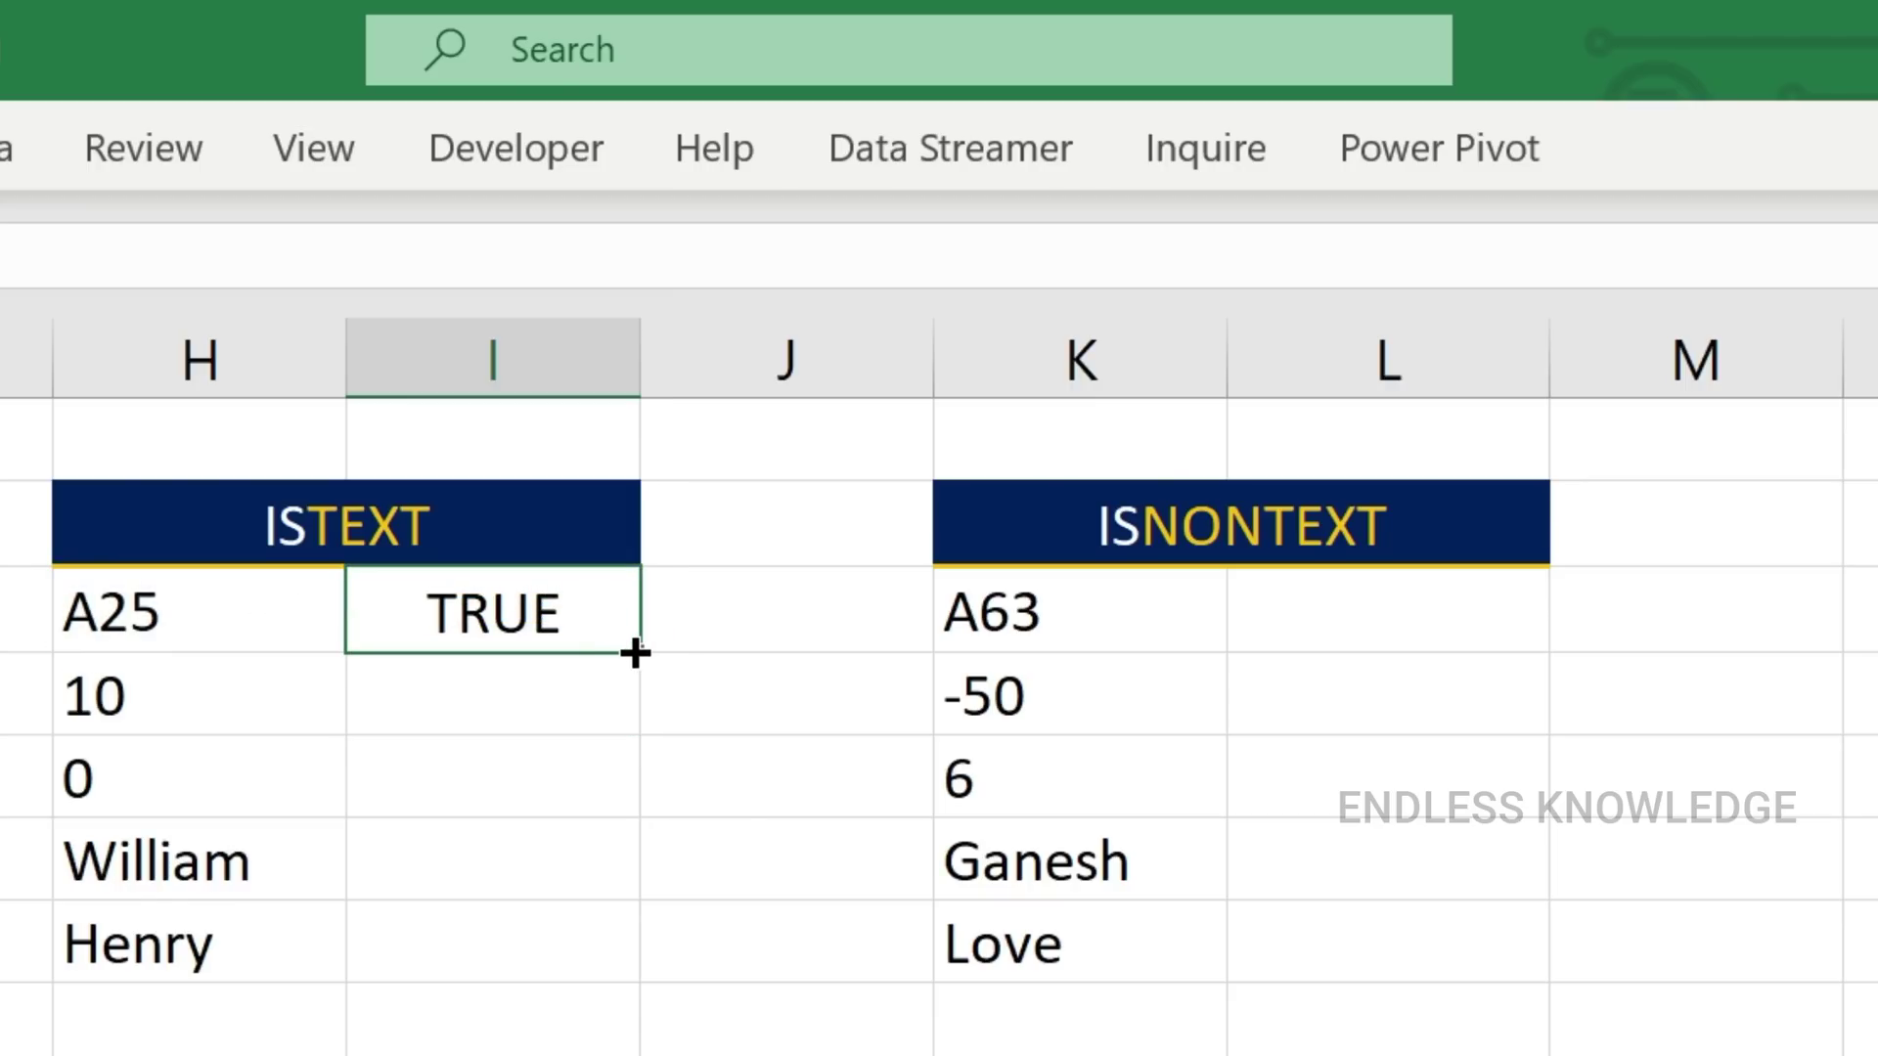
{"action": "double_click", "coordinate": [635, 649]}
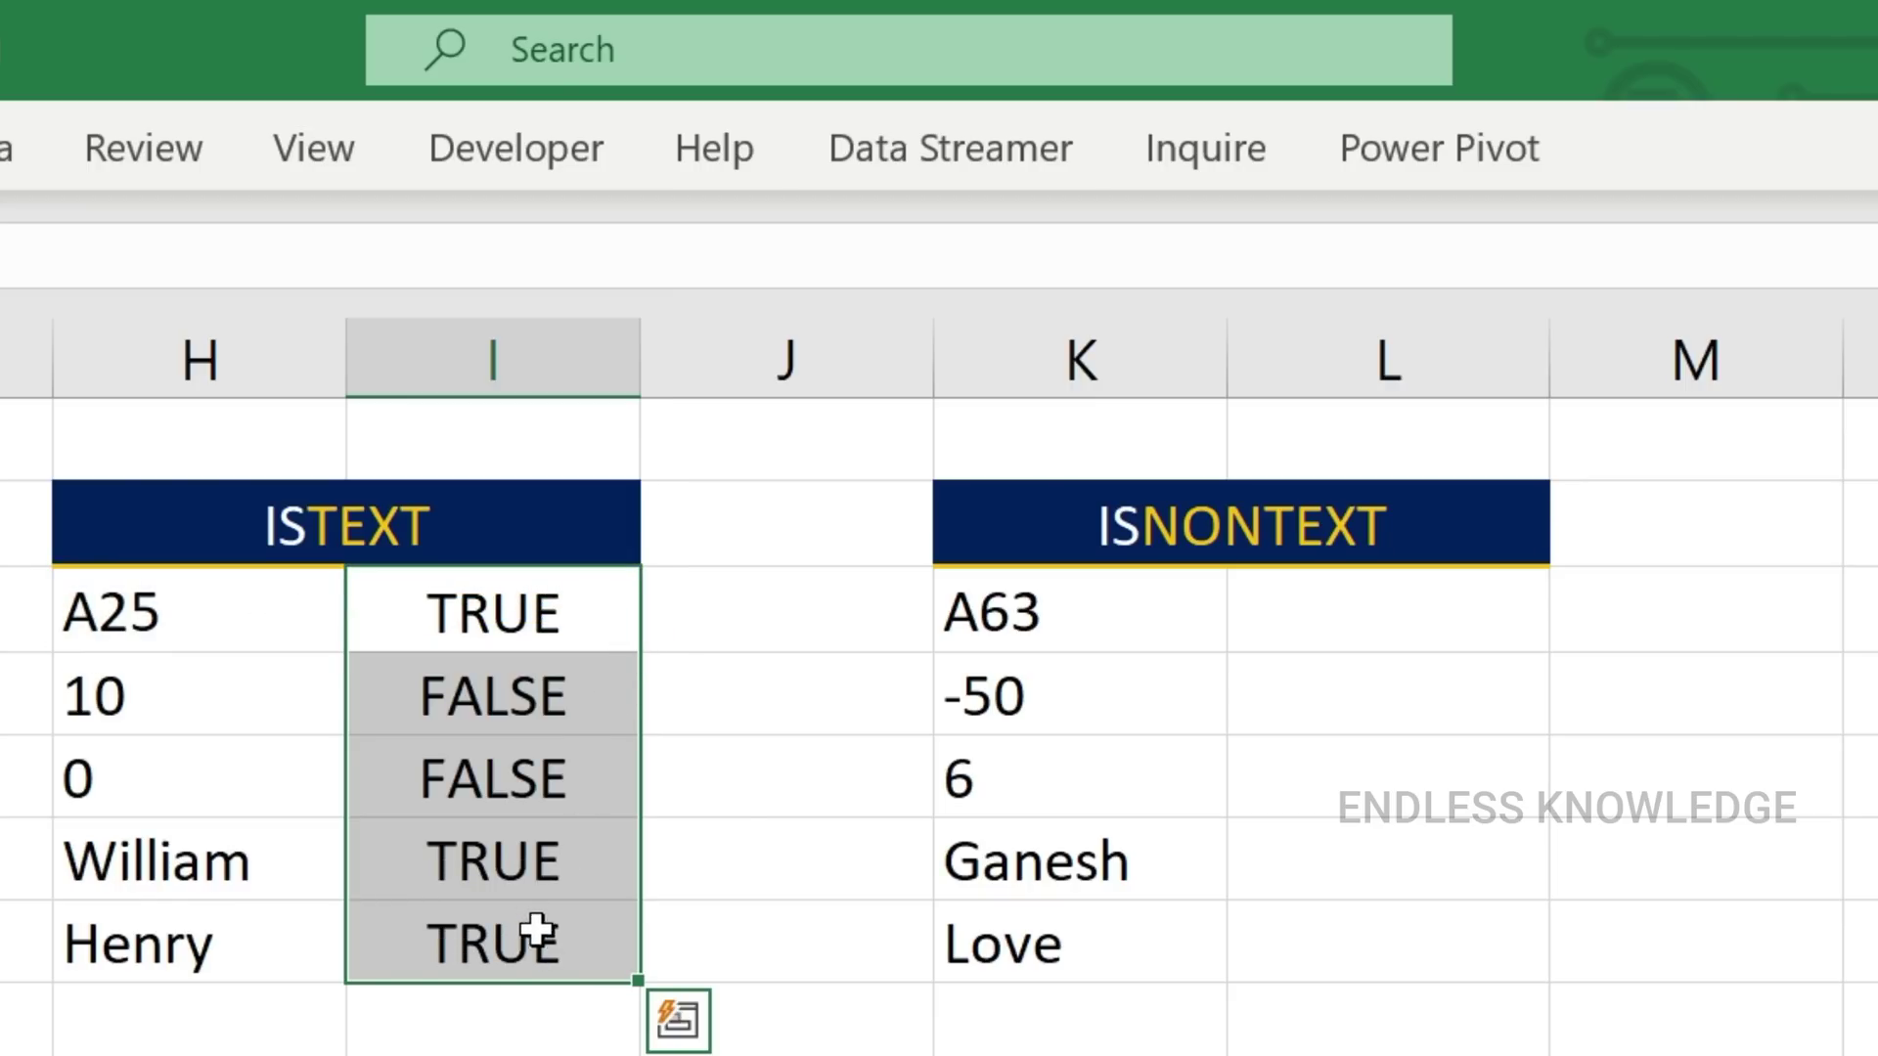
{"action": "left_click", "coordinate": [191, 634]}
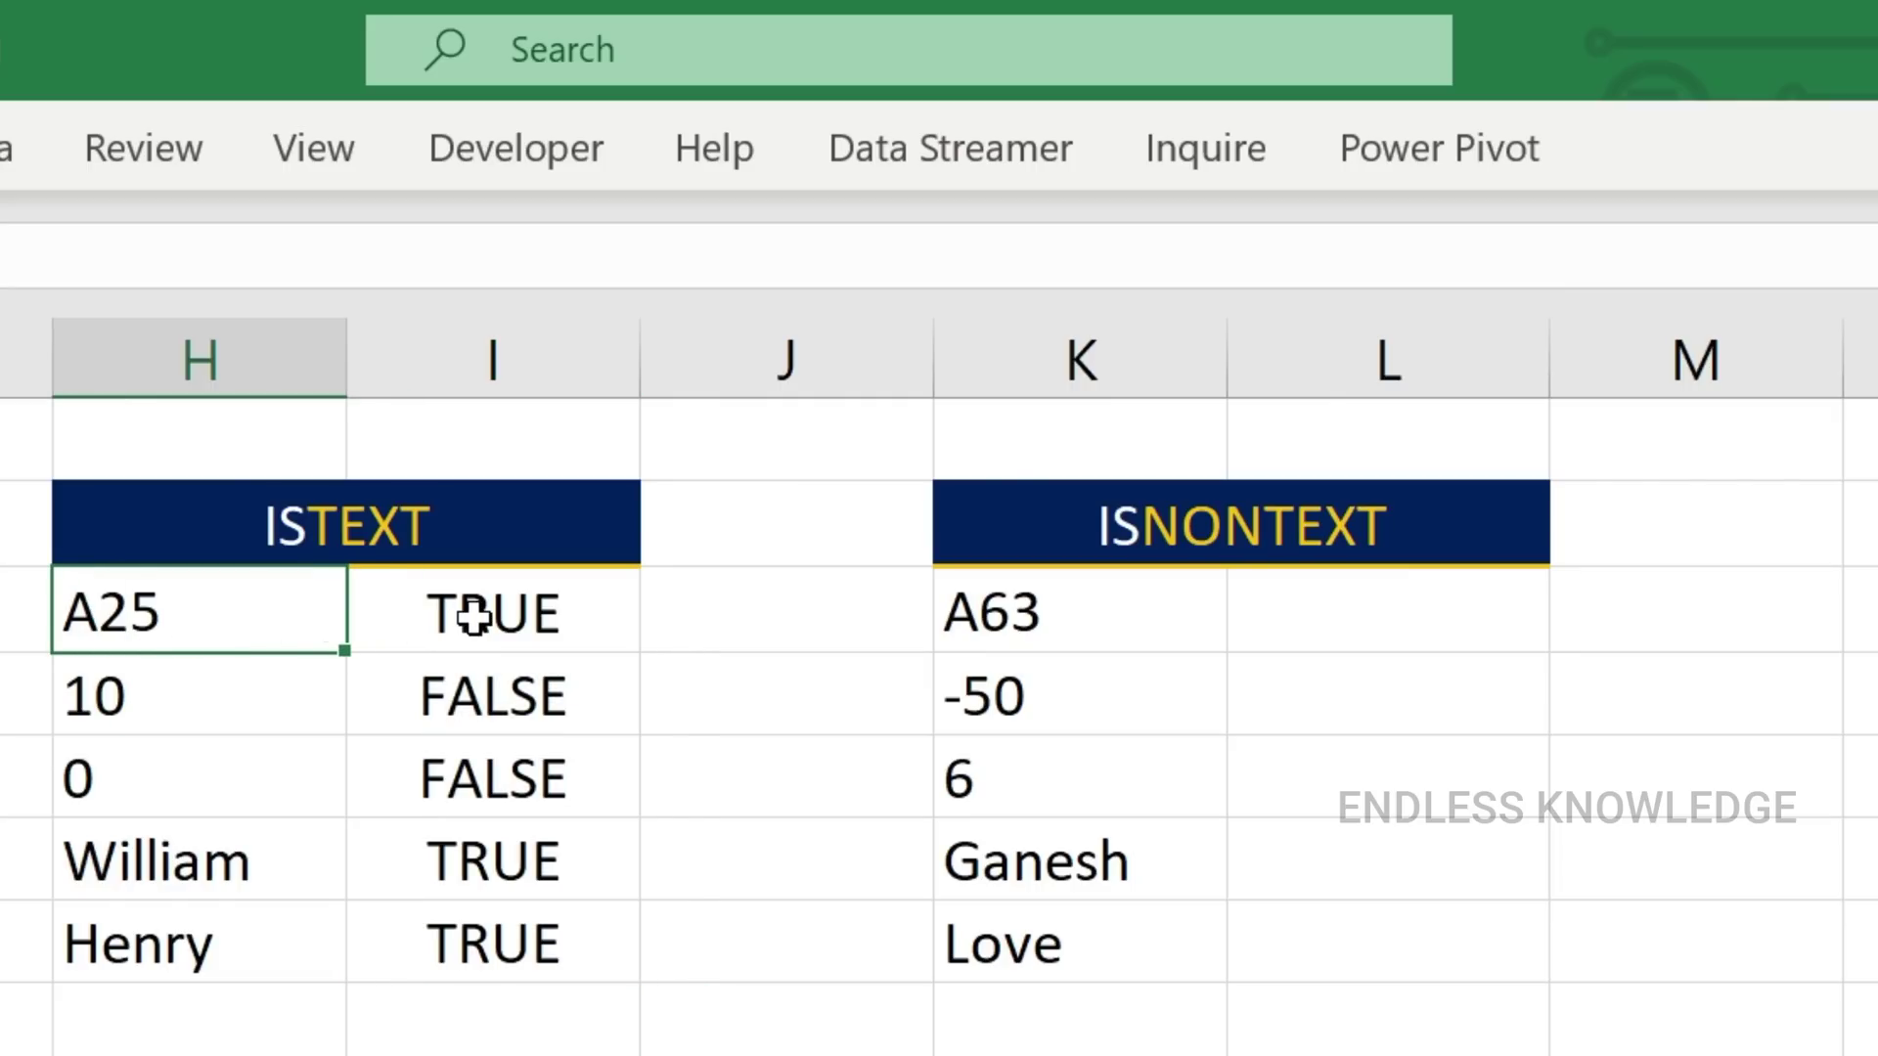
Enter the formula =ISNONTEXT(K3) in cell L3.
{"action": "left_click", "coordinate": [1319, 614]}
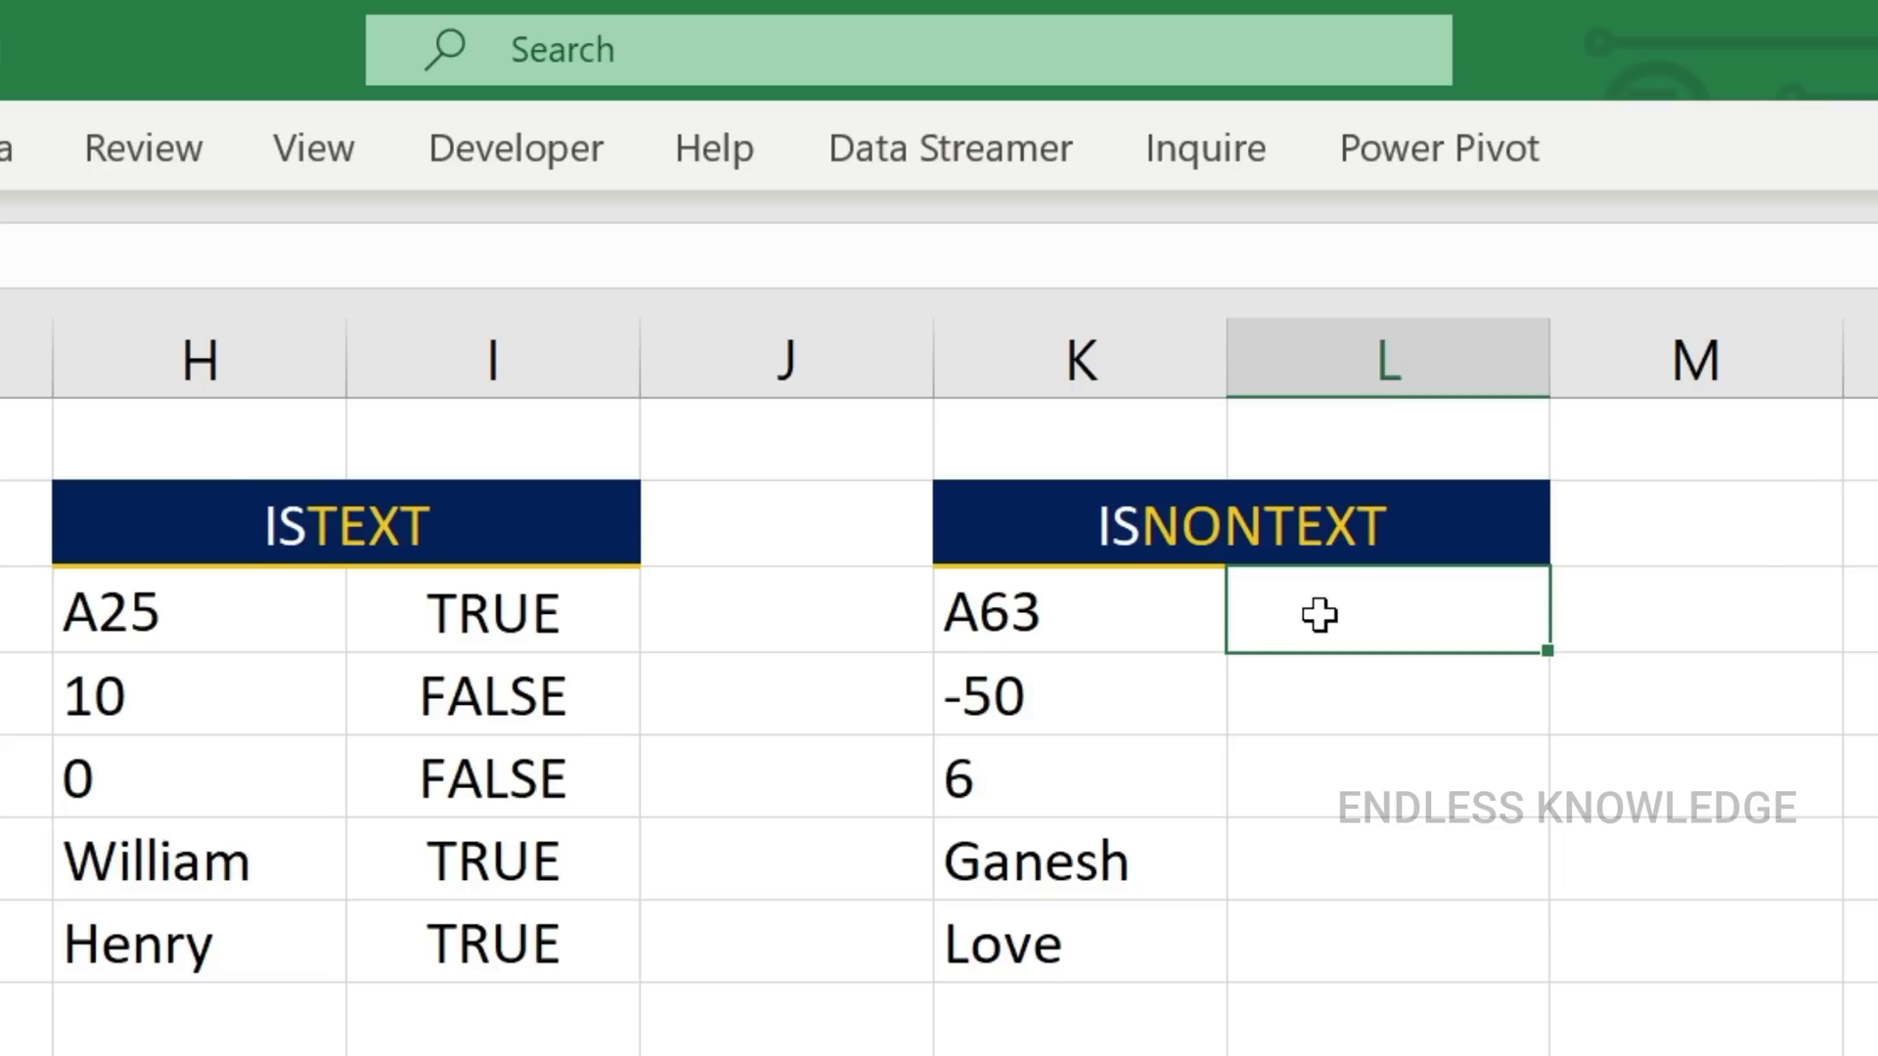
{"action": "type", "text": "=isn"}
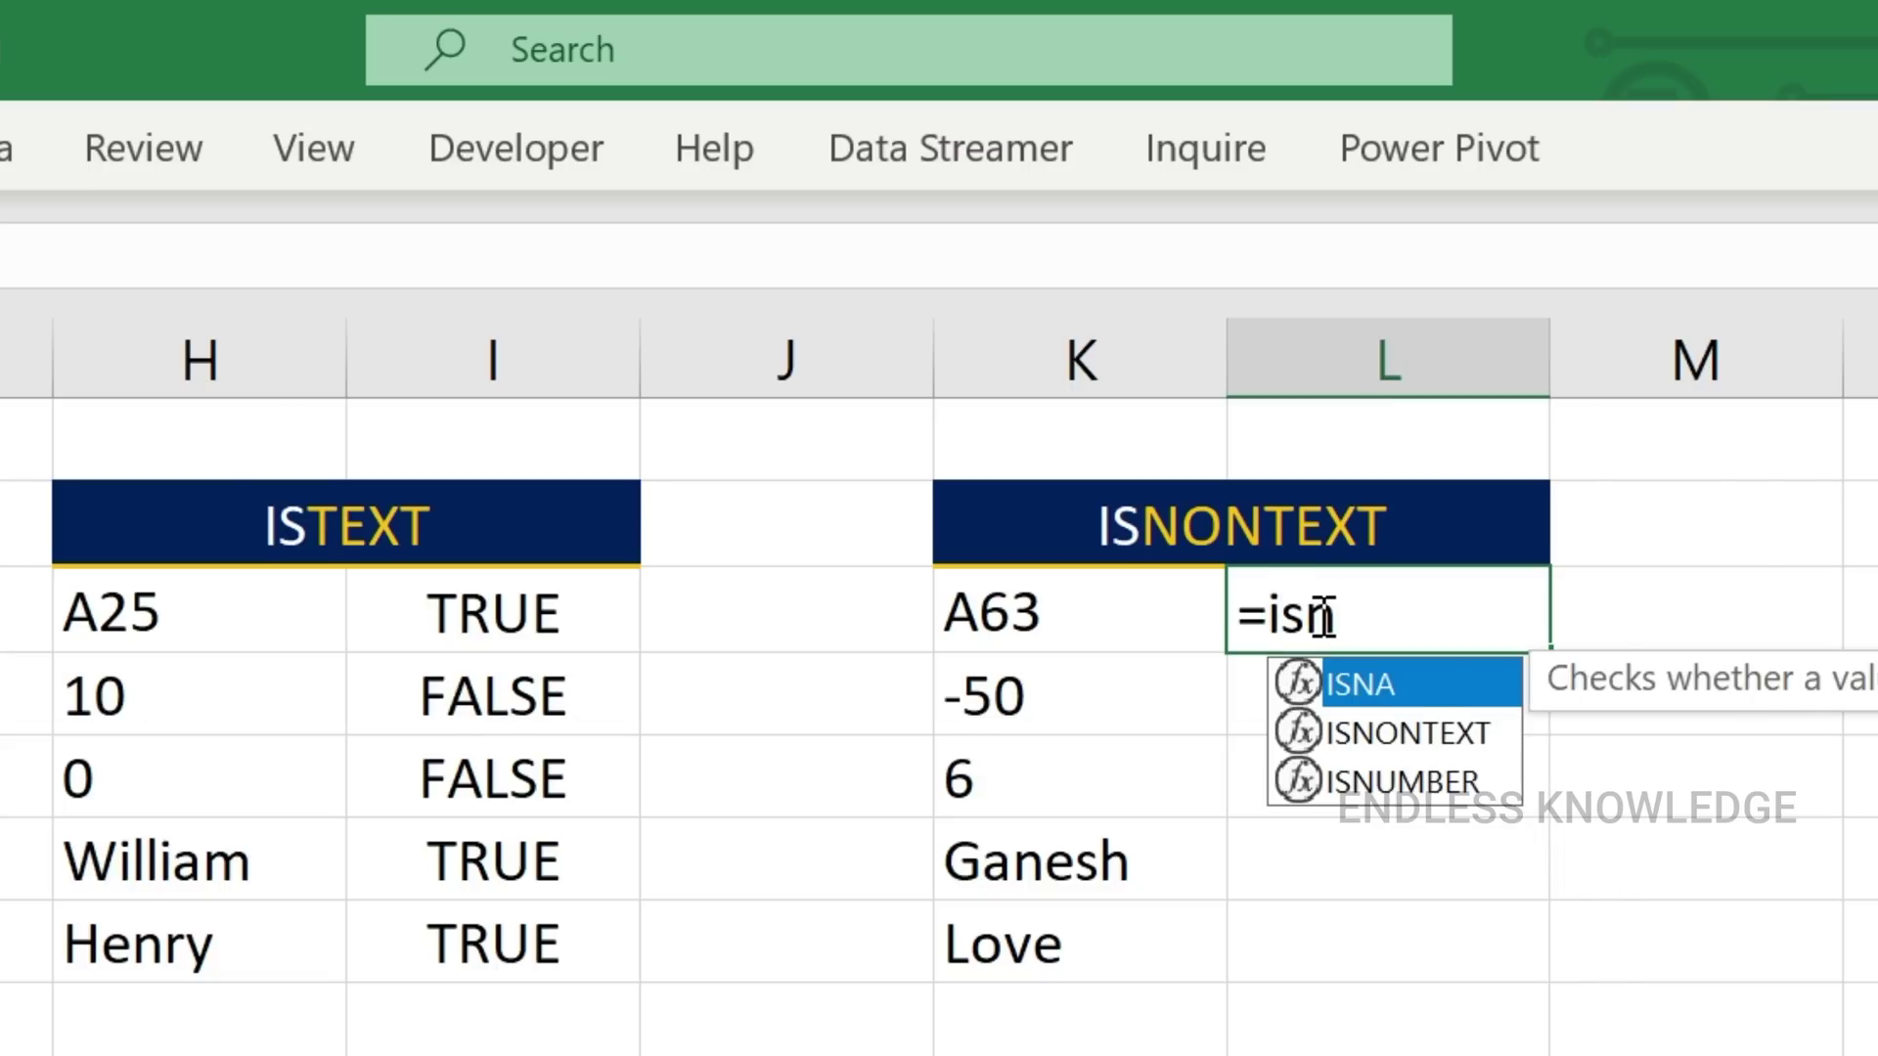
{"action": "type", "text": "o"}
{"action": "key", "text": "Tab"}
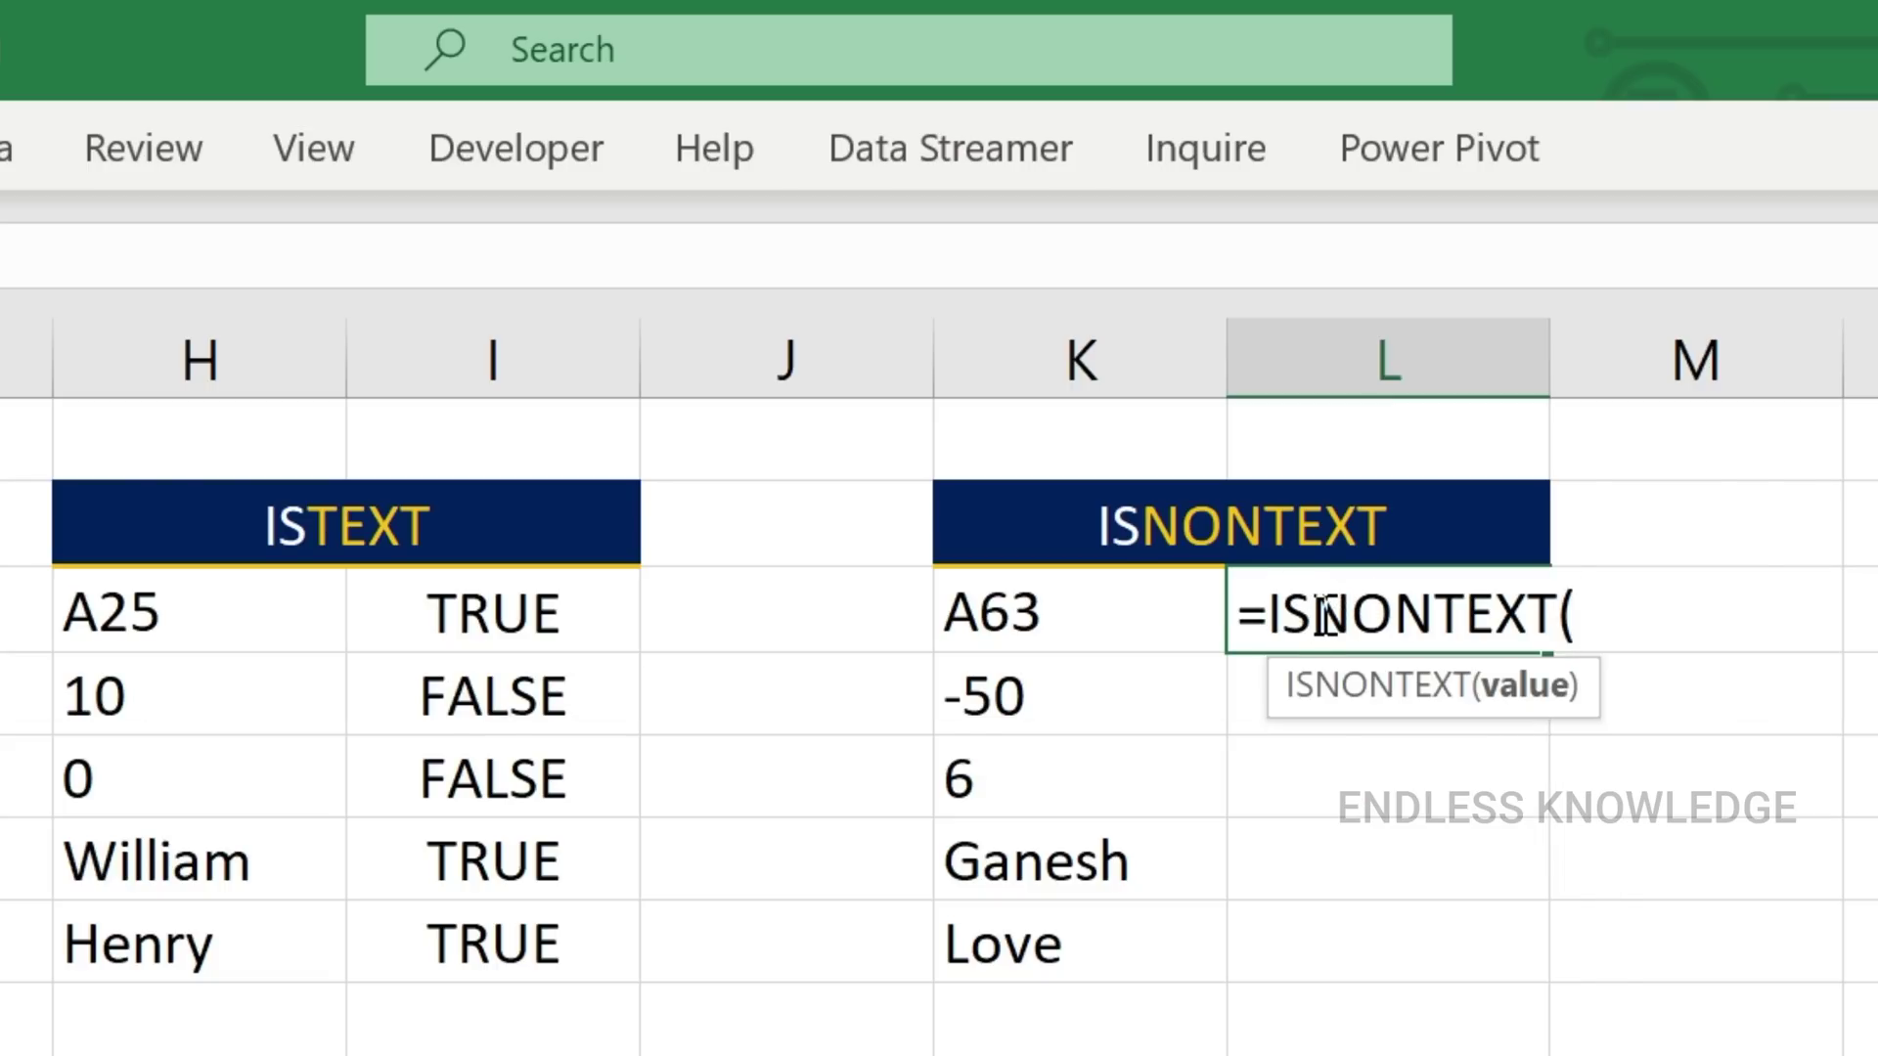
{"action": "left_click", "coordinate": [1105, 638]}
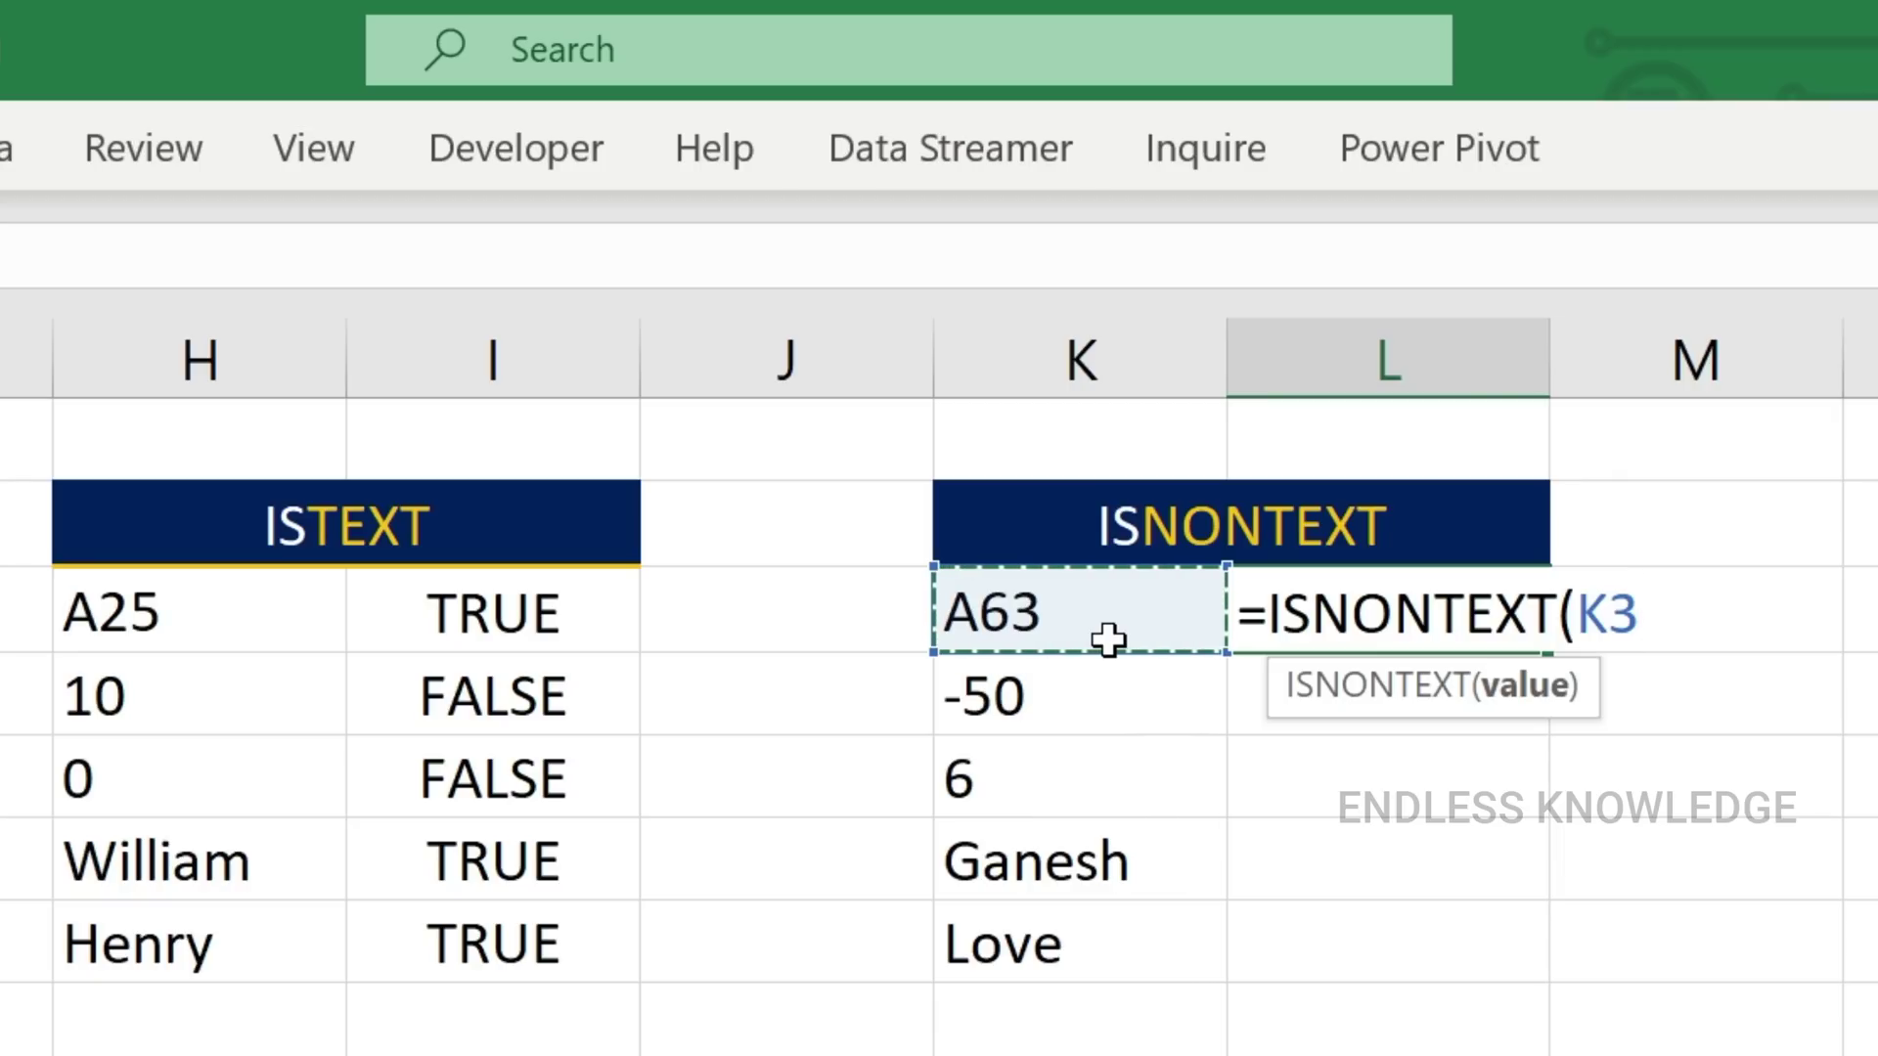
{"action": "type", "text": ")"}
{"action": "key", "text": "Return"}
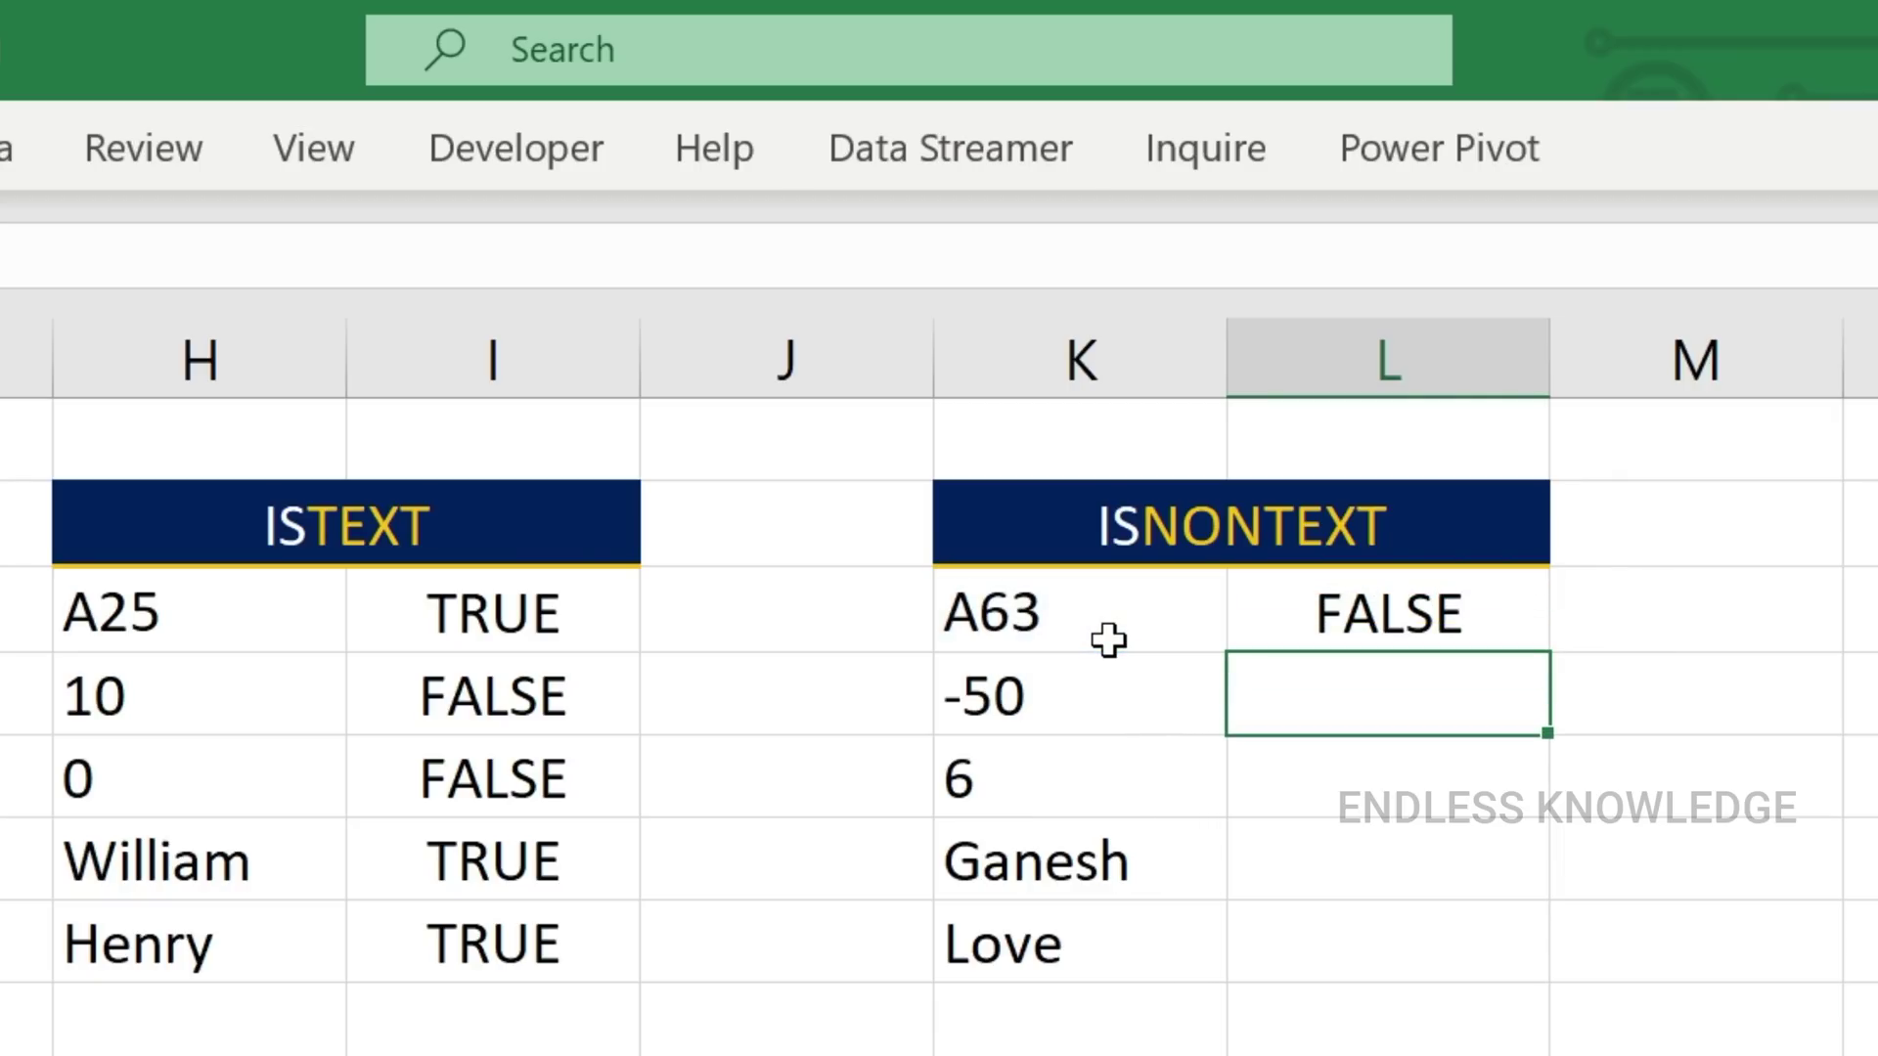
Fill the ISNONTEXT formula from L3 down to L7 and check the results in L4 and L6.
{"action": "left_click", "coordinate": [1276, 591]}
{"action": "double_click", "coordinate": [1549, 654]}
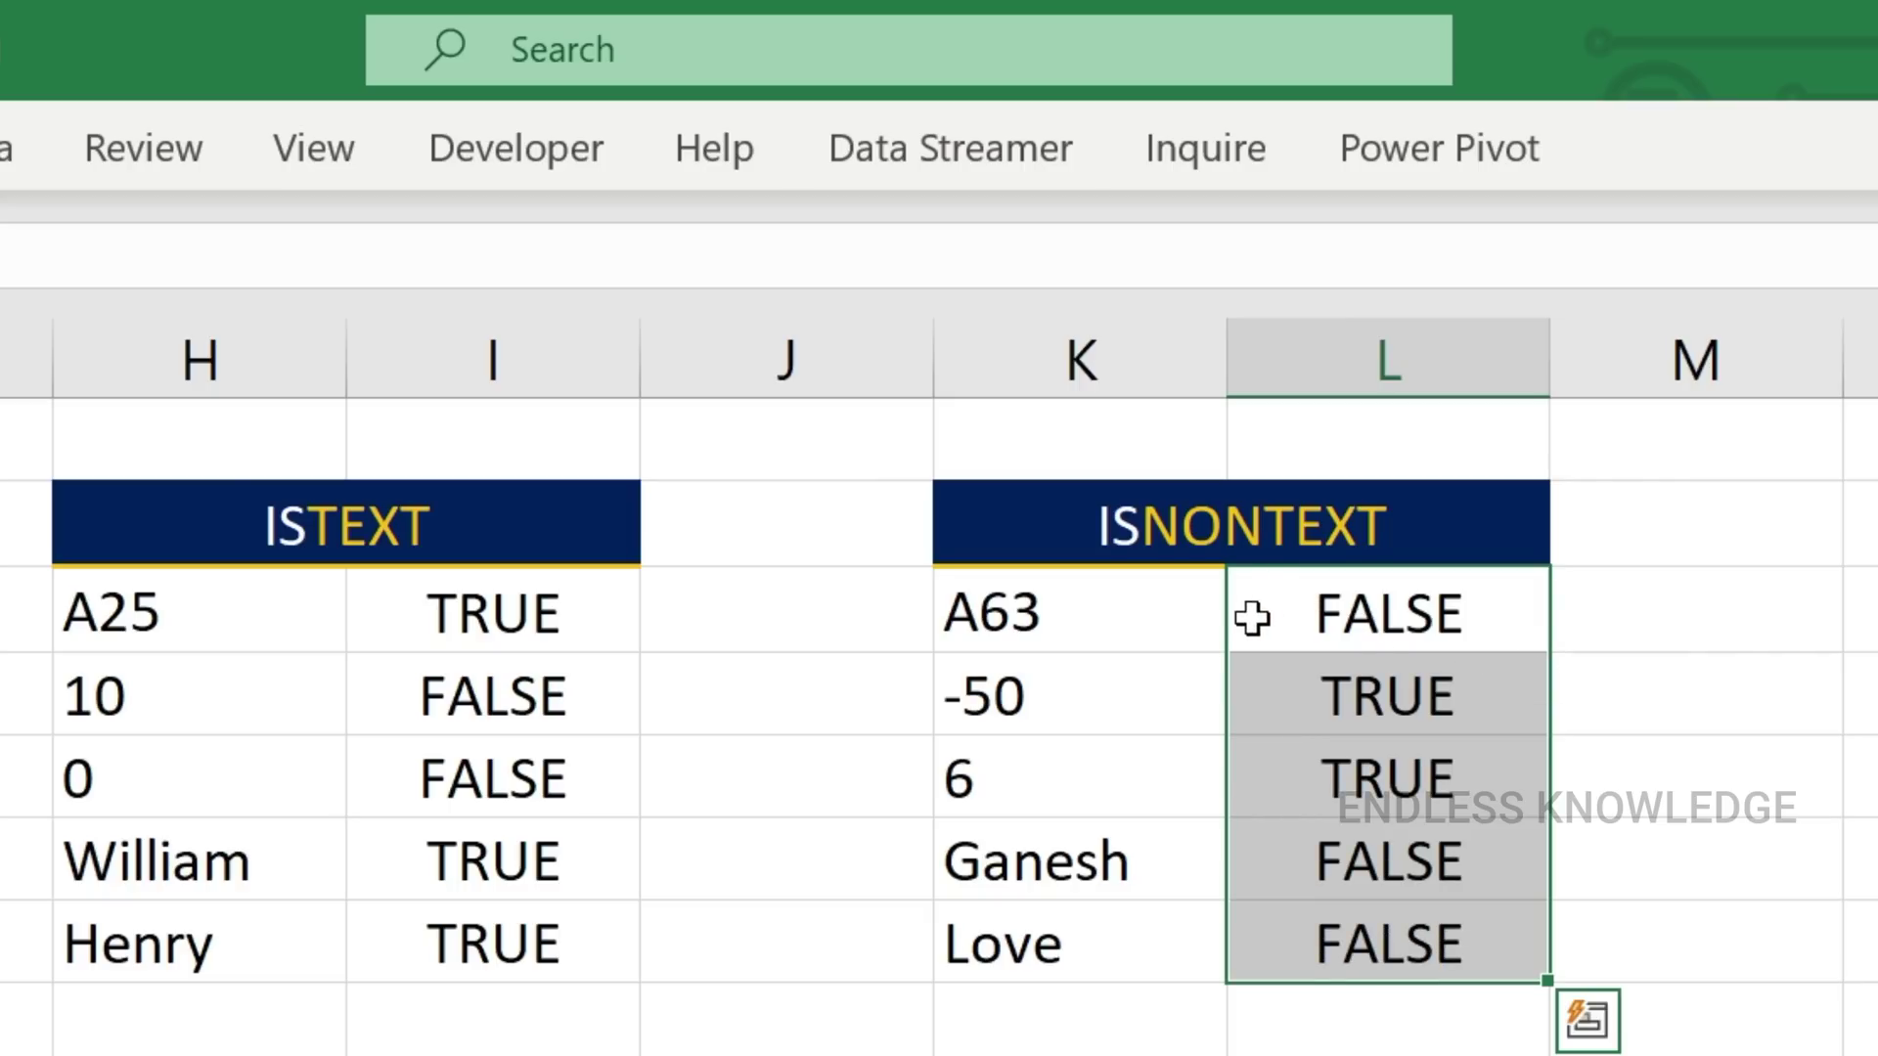
{"action": "left_click", "coordinate": [1336, 702]}
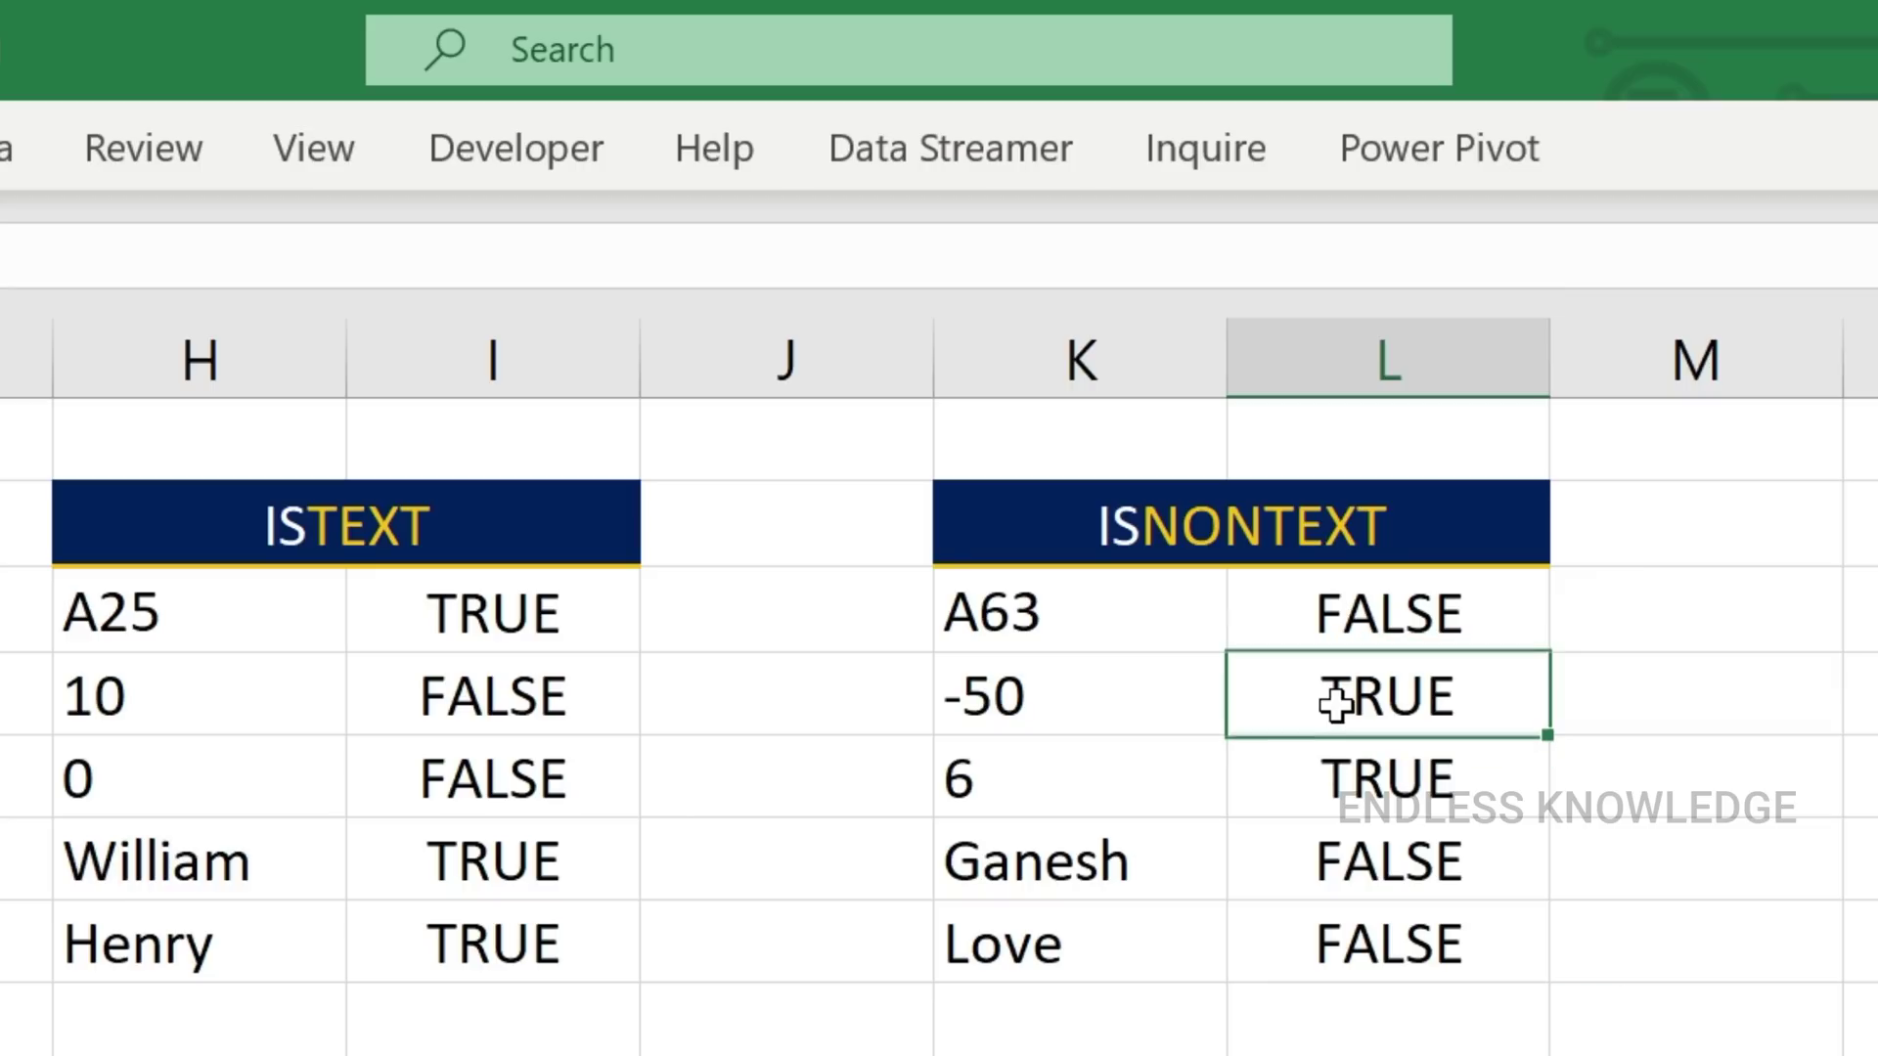
{"action": "left_click", "coordinate": [1336, 860]}
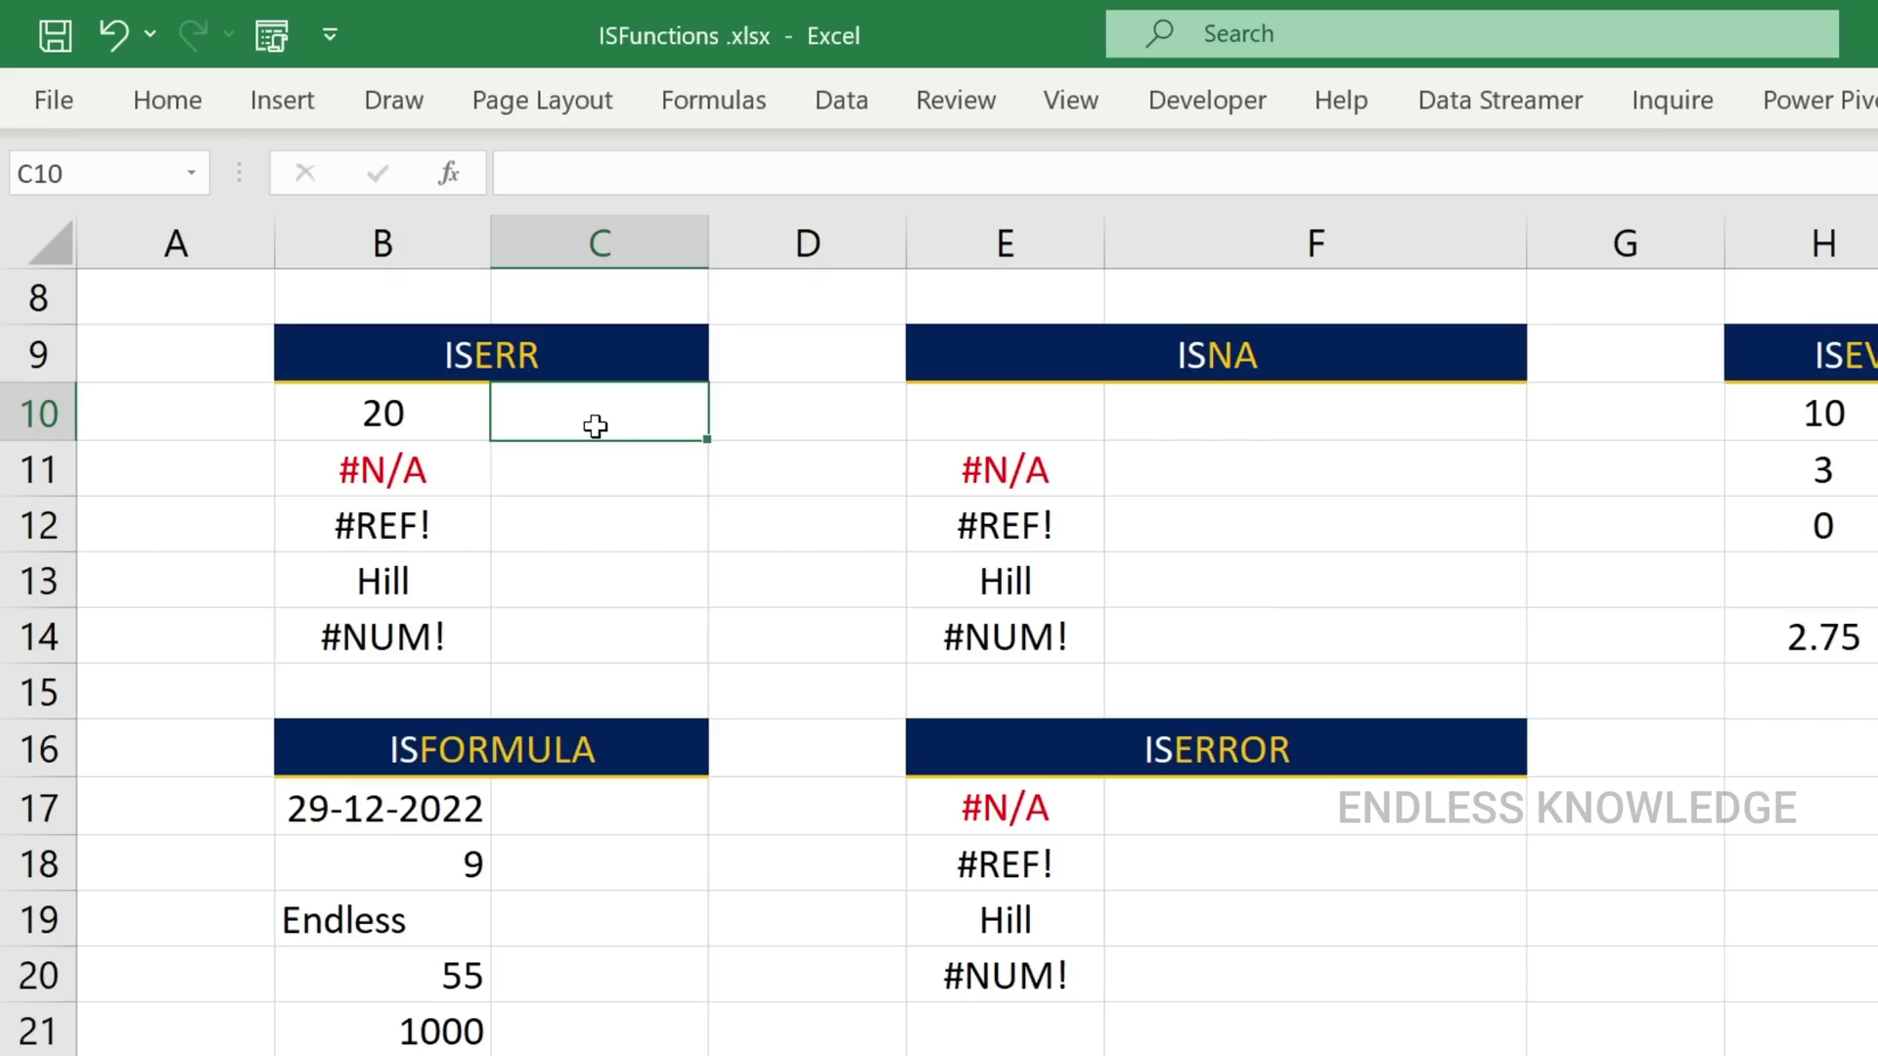
Examine the ISERROR heading and the ISERR sample values in B11:B14, and select cell C10.
{"action": "left_click", "coordinate": [1323, 769]}
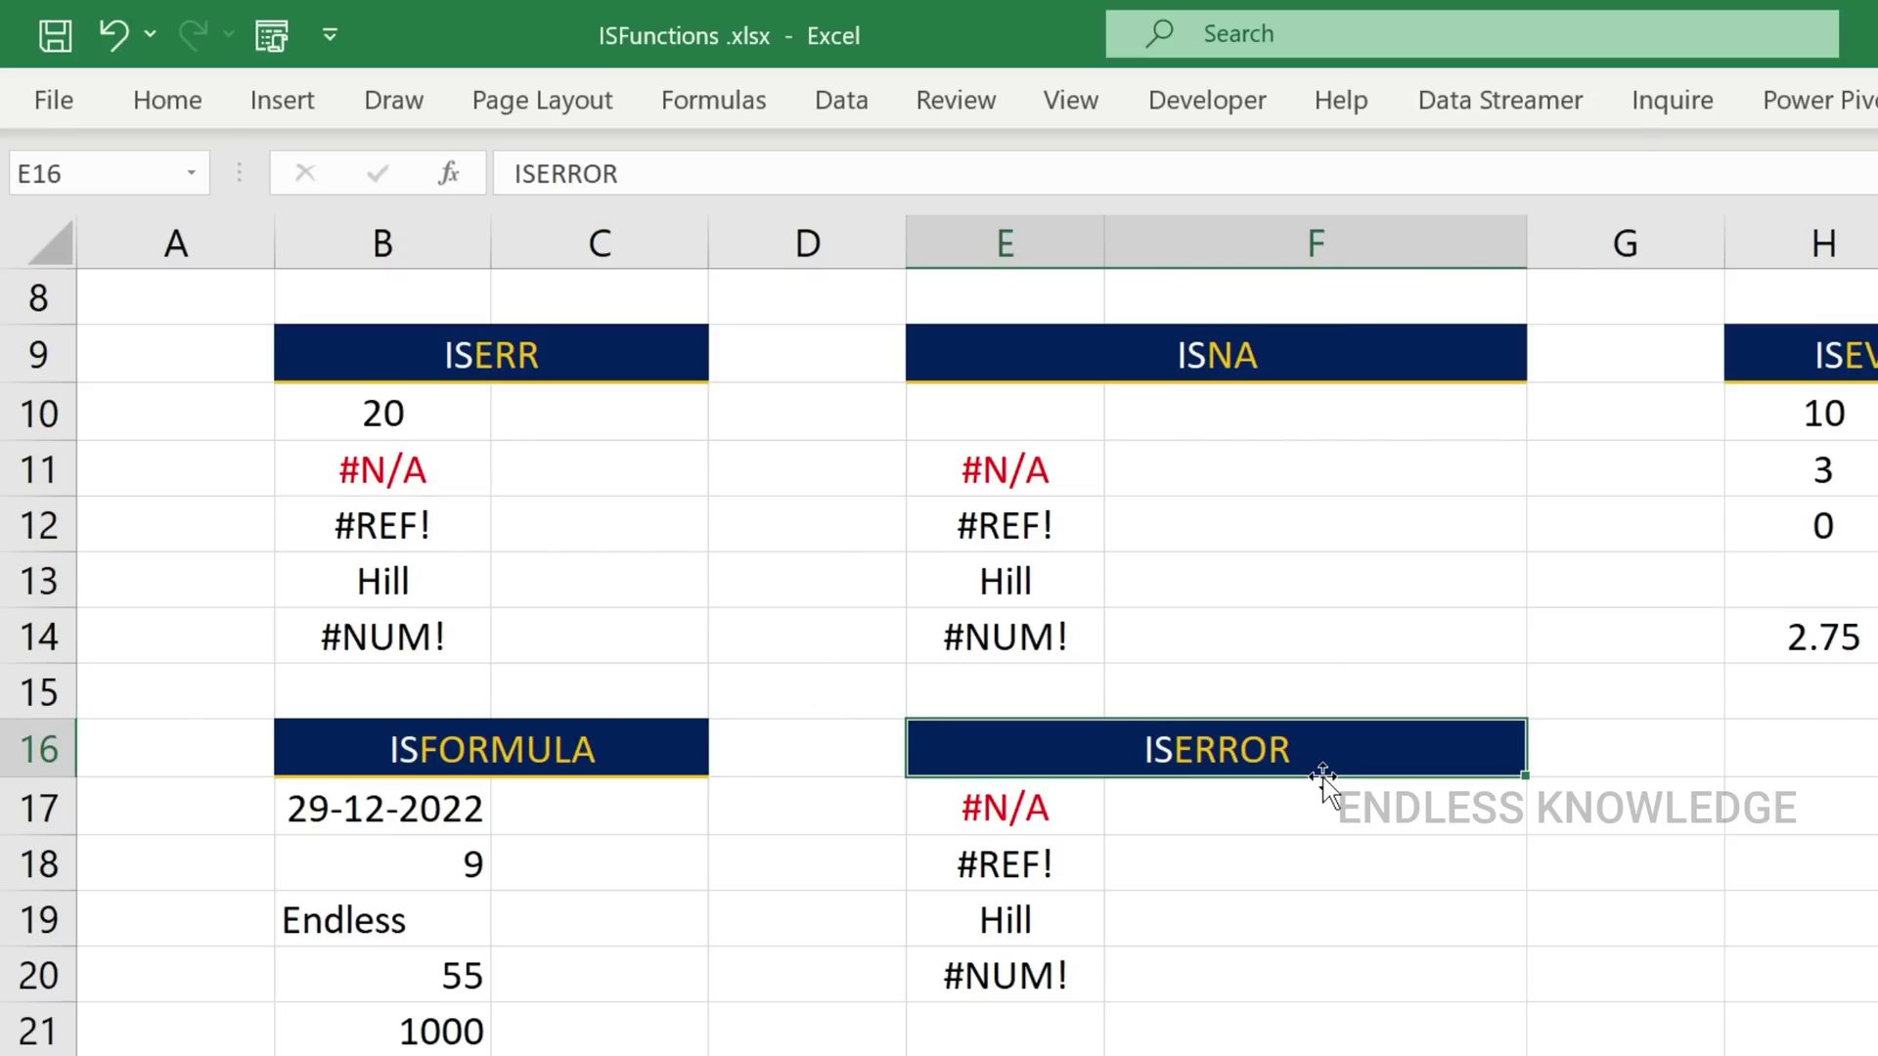
{"action": "left_click", "coordinate": [597, 415]}
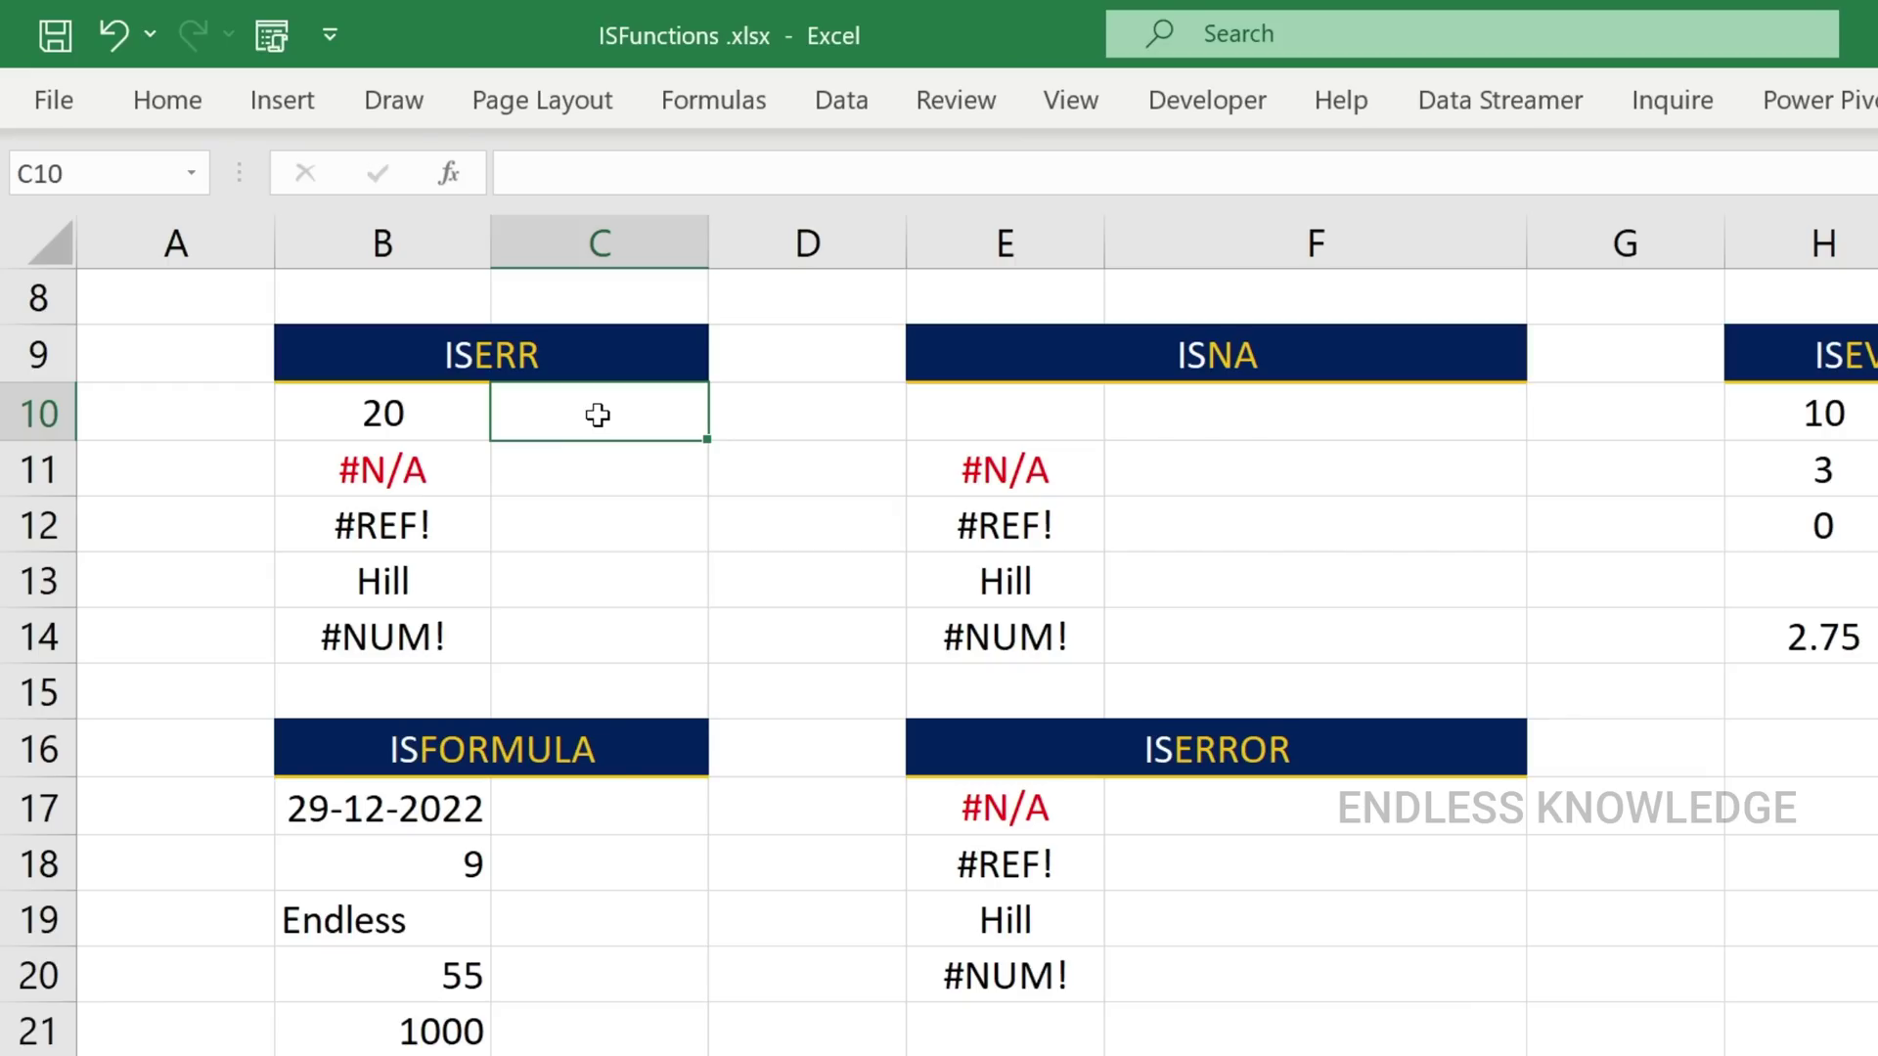
{"action": "left_click_drag", "start_coordinate": [448, 465], "coordinate": [460, 637]}
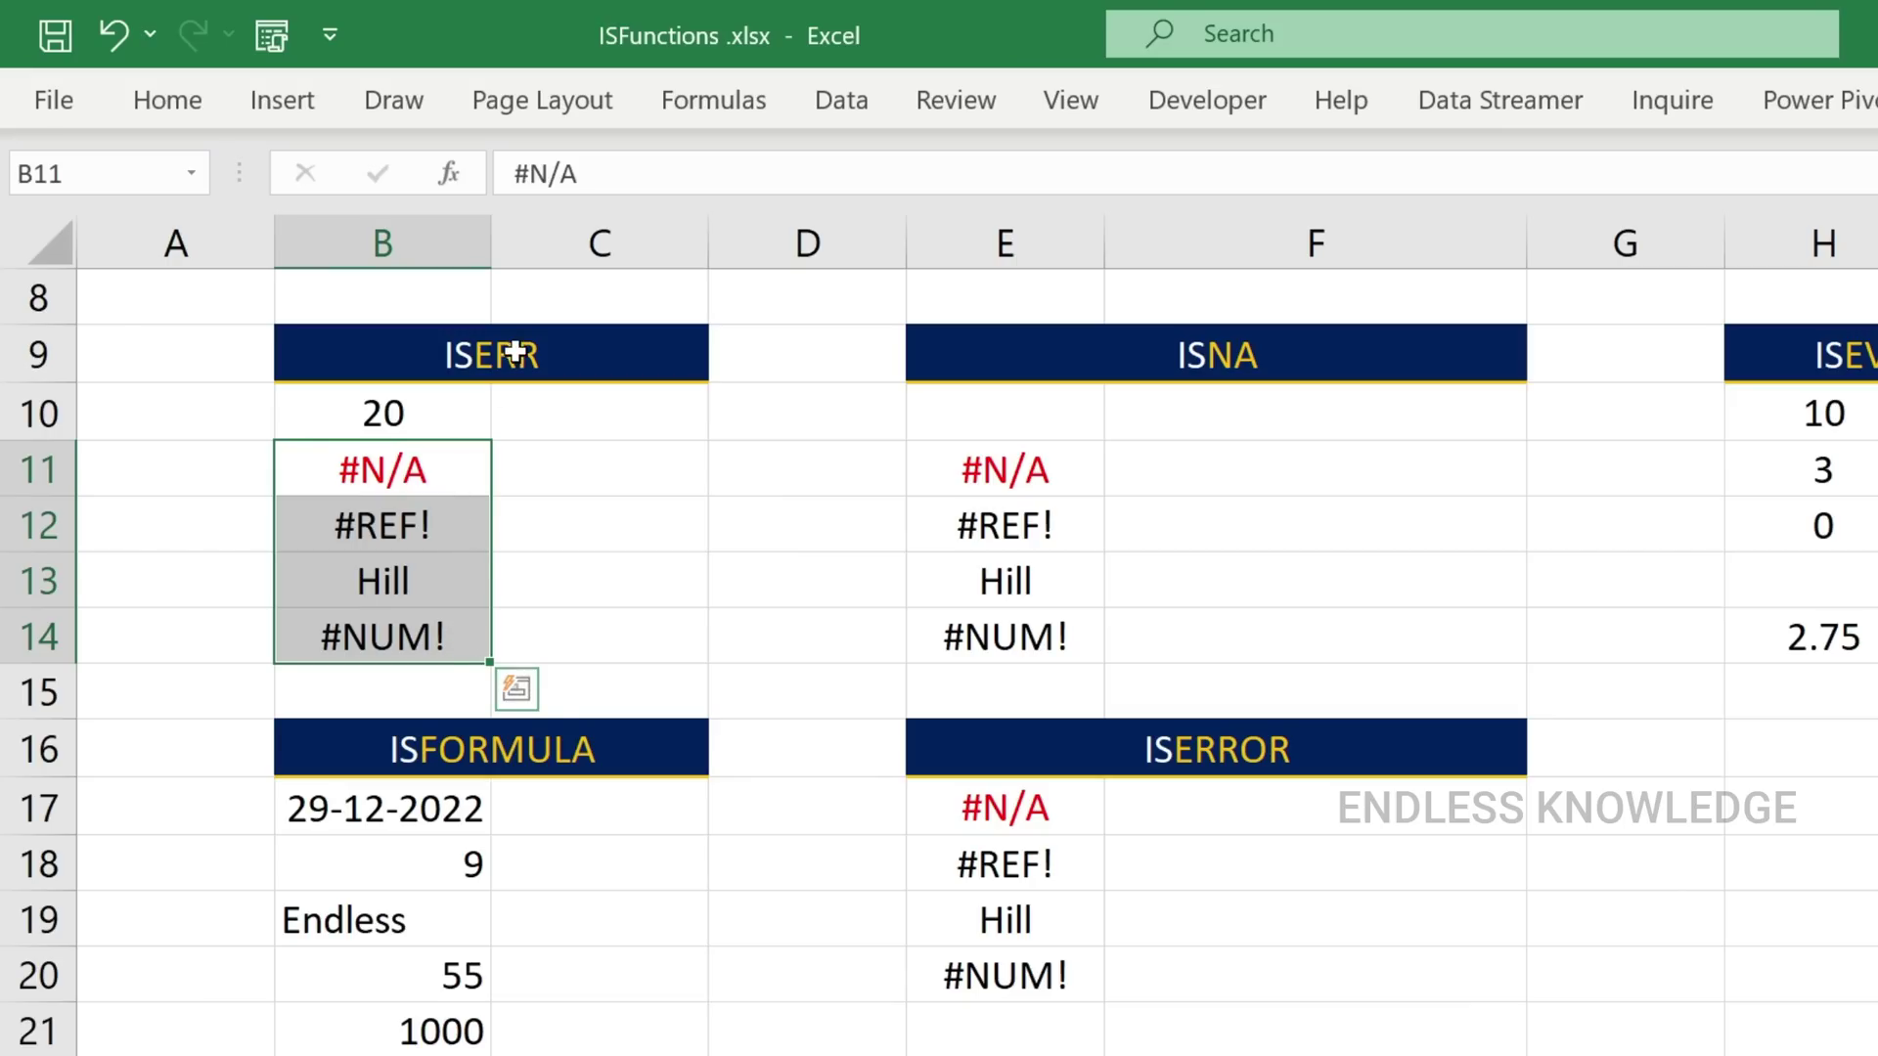
{"action": "left_click", "coordinate": [582, 420]}
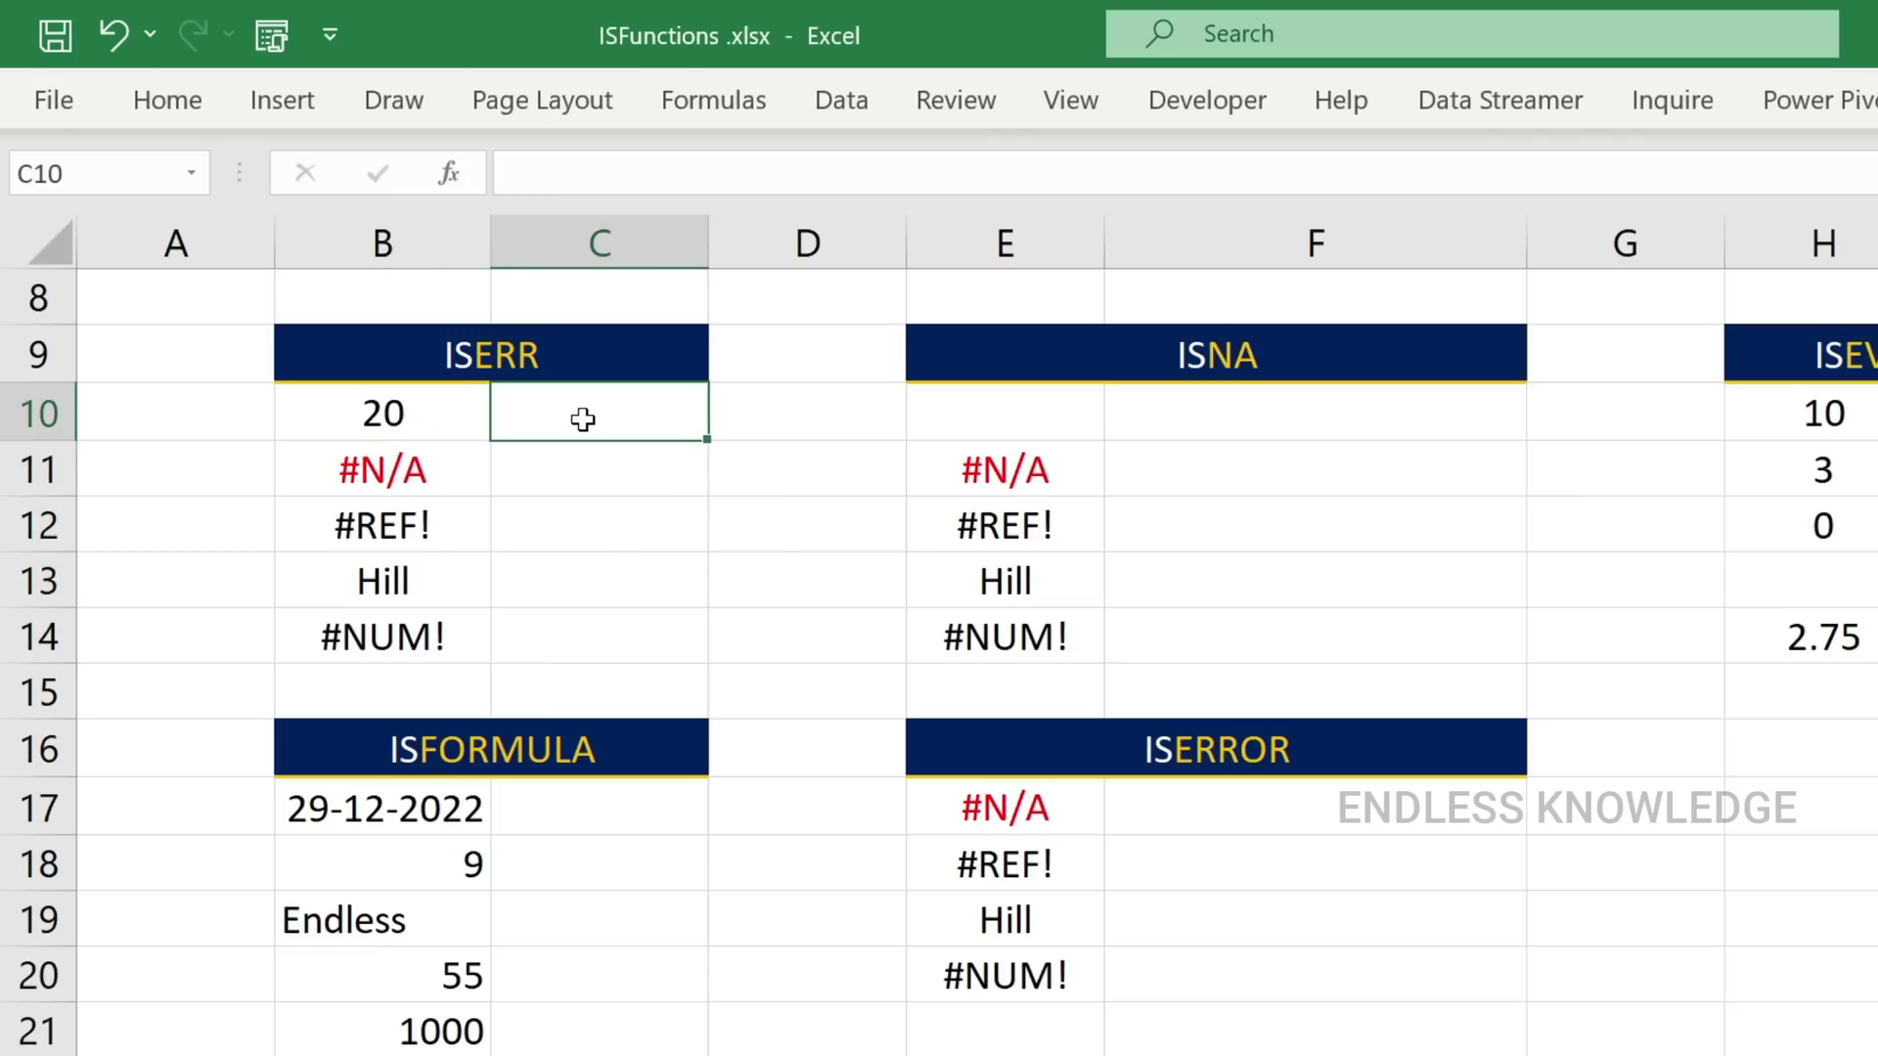
Enter the formula =ISERR(B10) in cell C10.
{"action": "type", "text": "=is"}
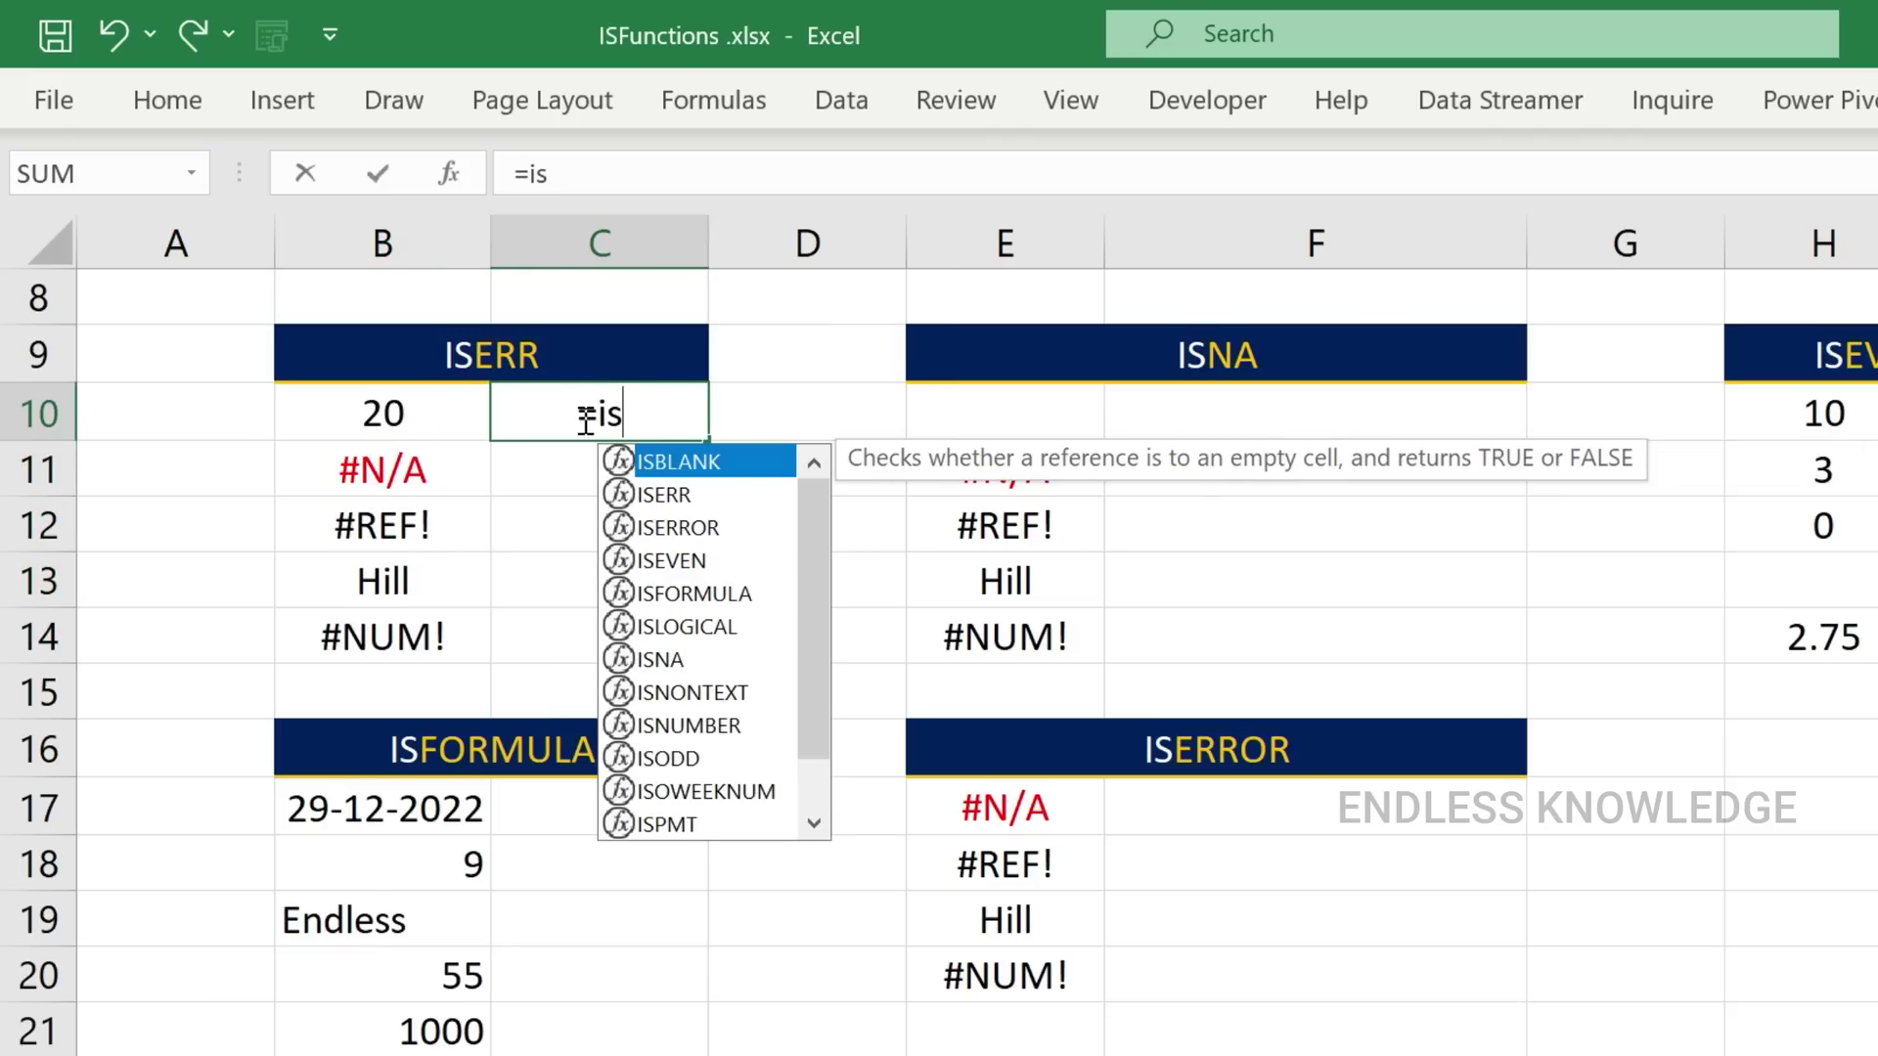
{"action": "type", "text": "e"}
{"action": "key", "text": "Tab"}
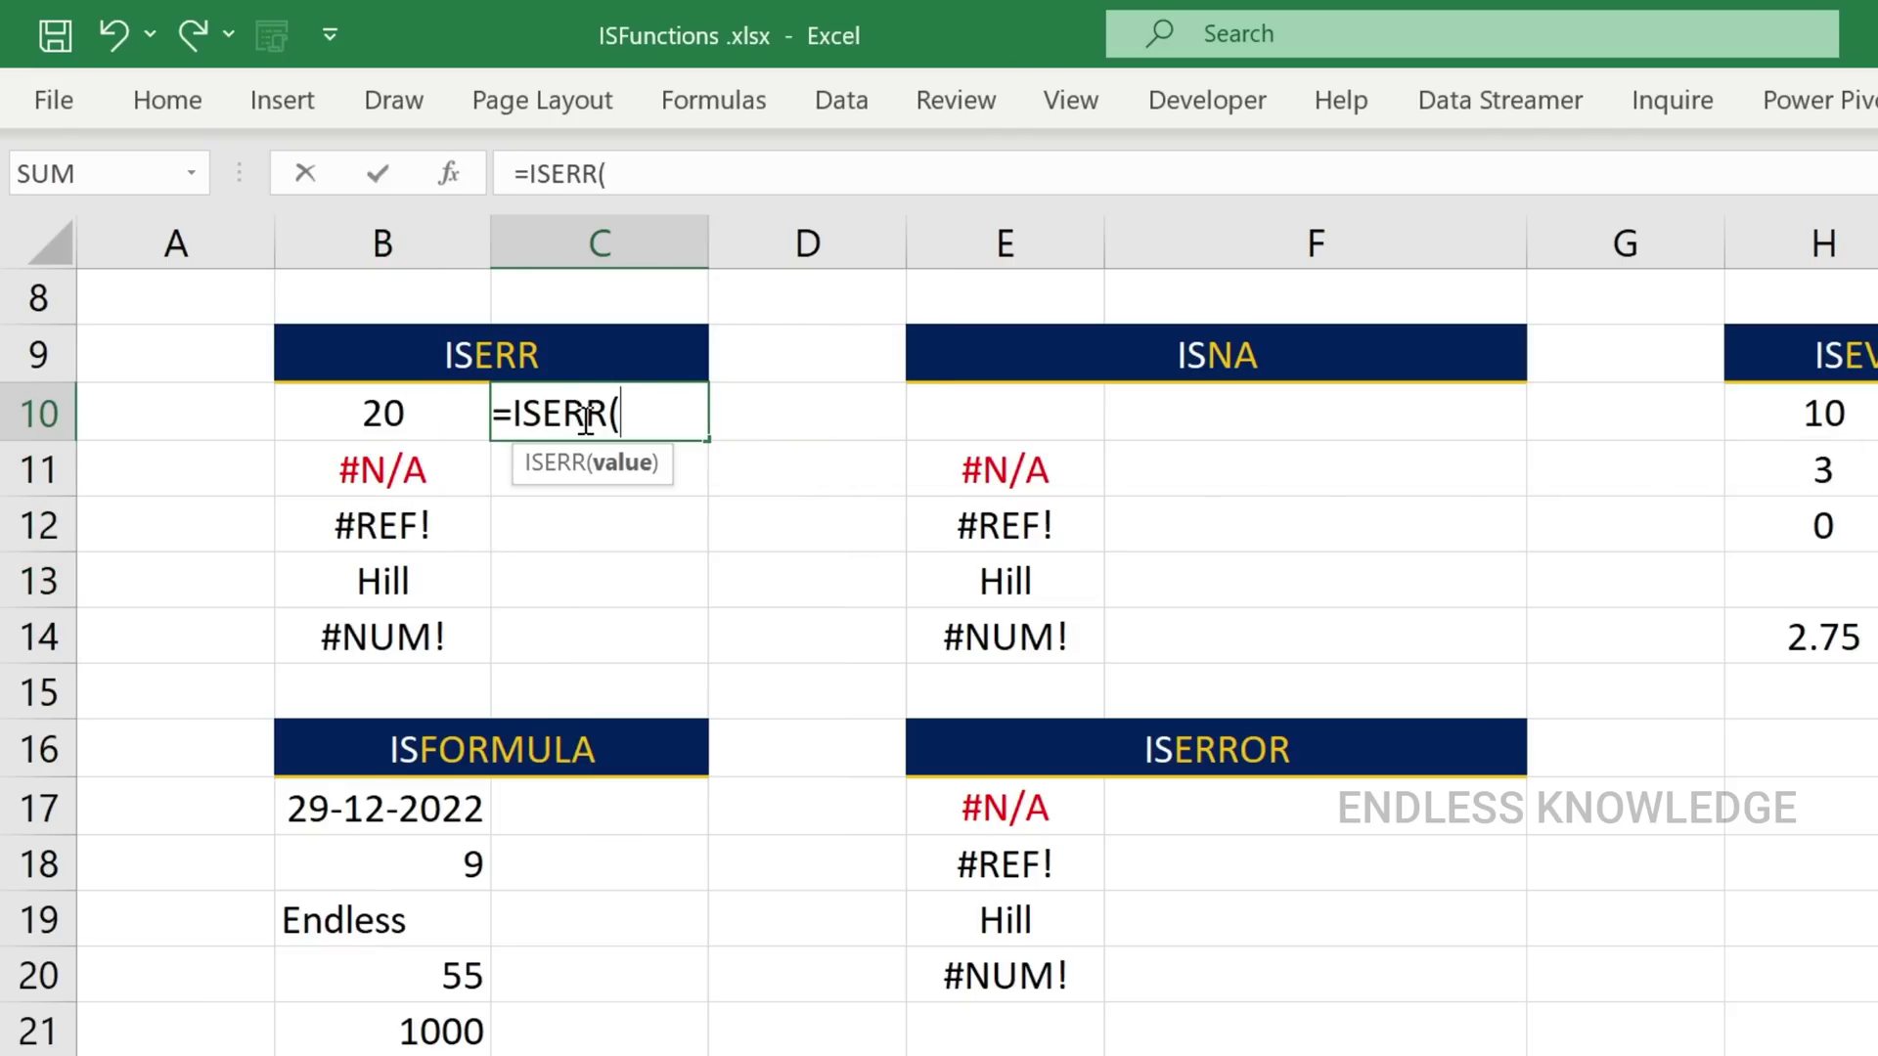
{"action": "left_click", "coordinate": [433, 412]}
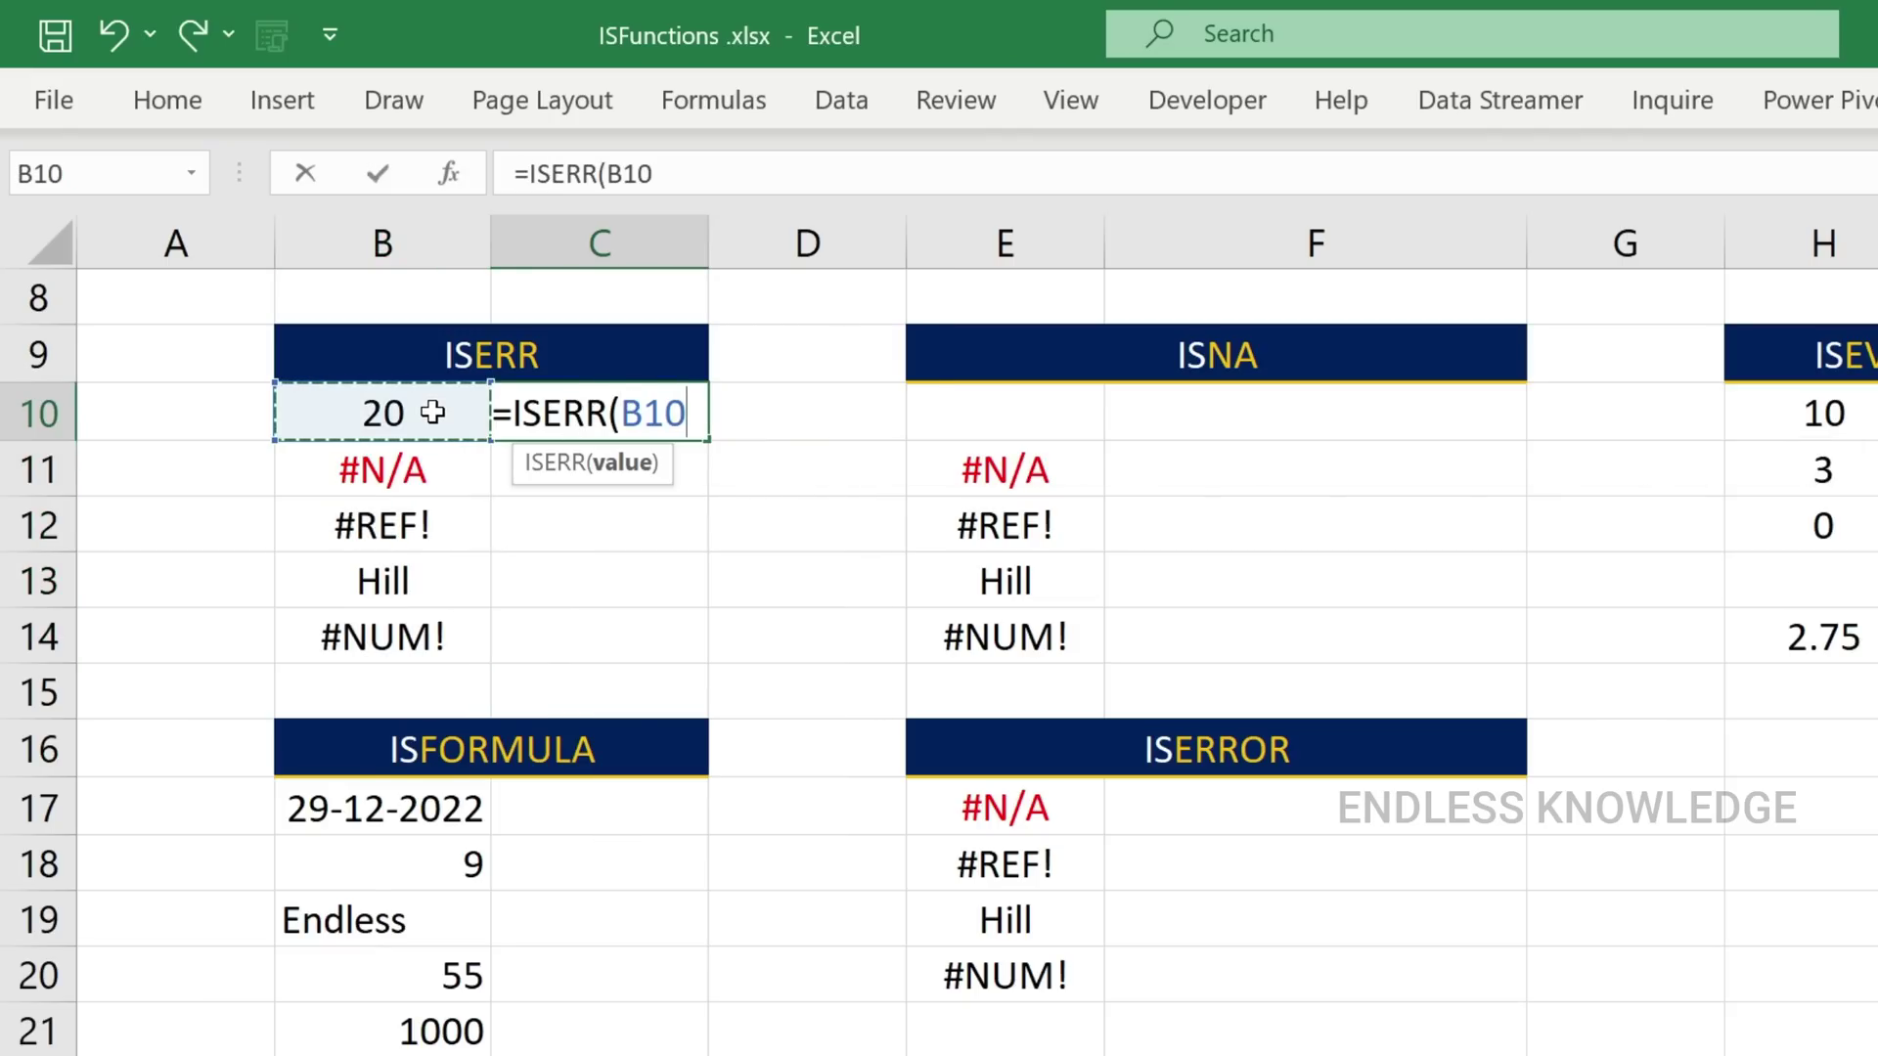
{"action": "type", "text": ")"}
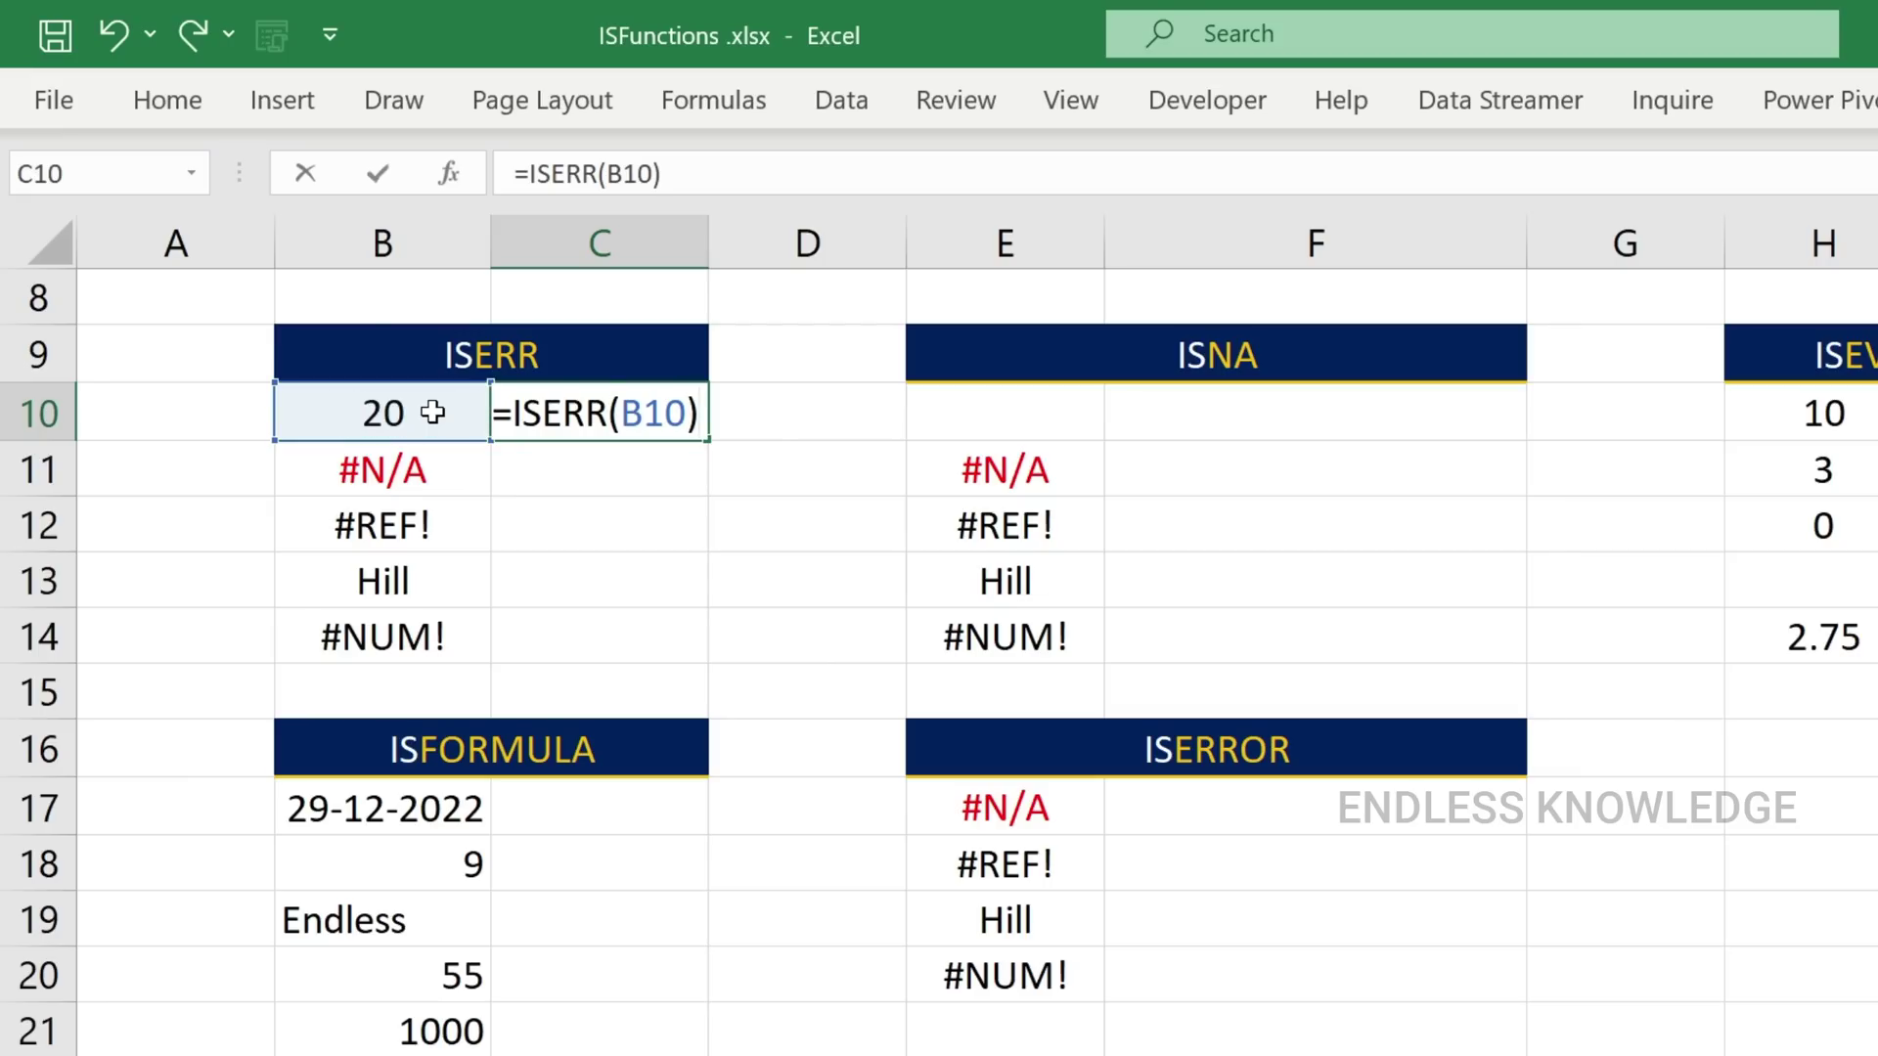
{"action": "key", "text": "Return"}
Fill the ISERR formula from C10 down to C14 and check the result for the #N/A value in B11.
{"action": "left_click", "coordinate": [604, 411]}
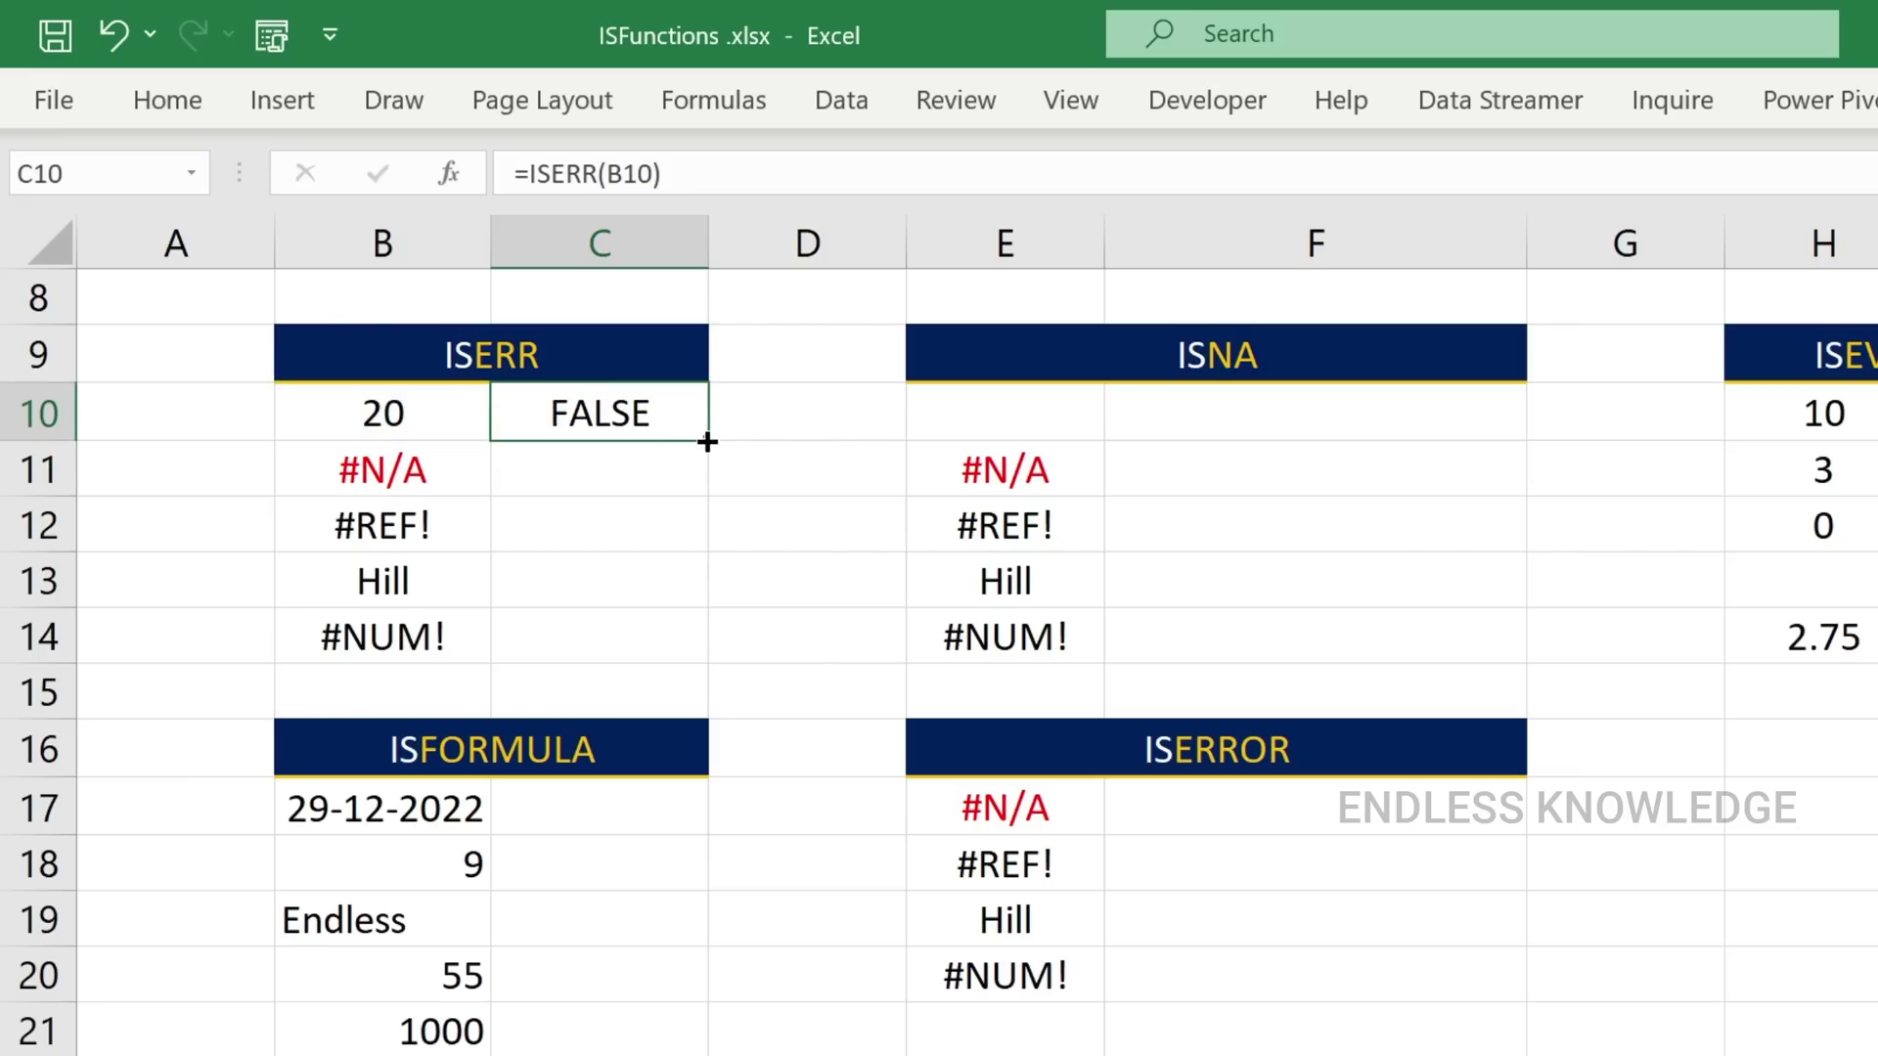
{"action": "left_click_drag", "start_coordinate": [709, 457], "coordinate": [696, 638]}
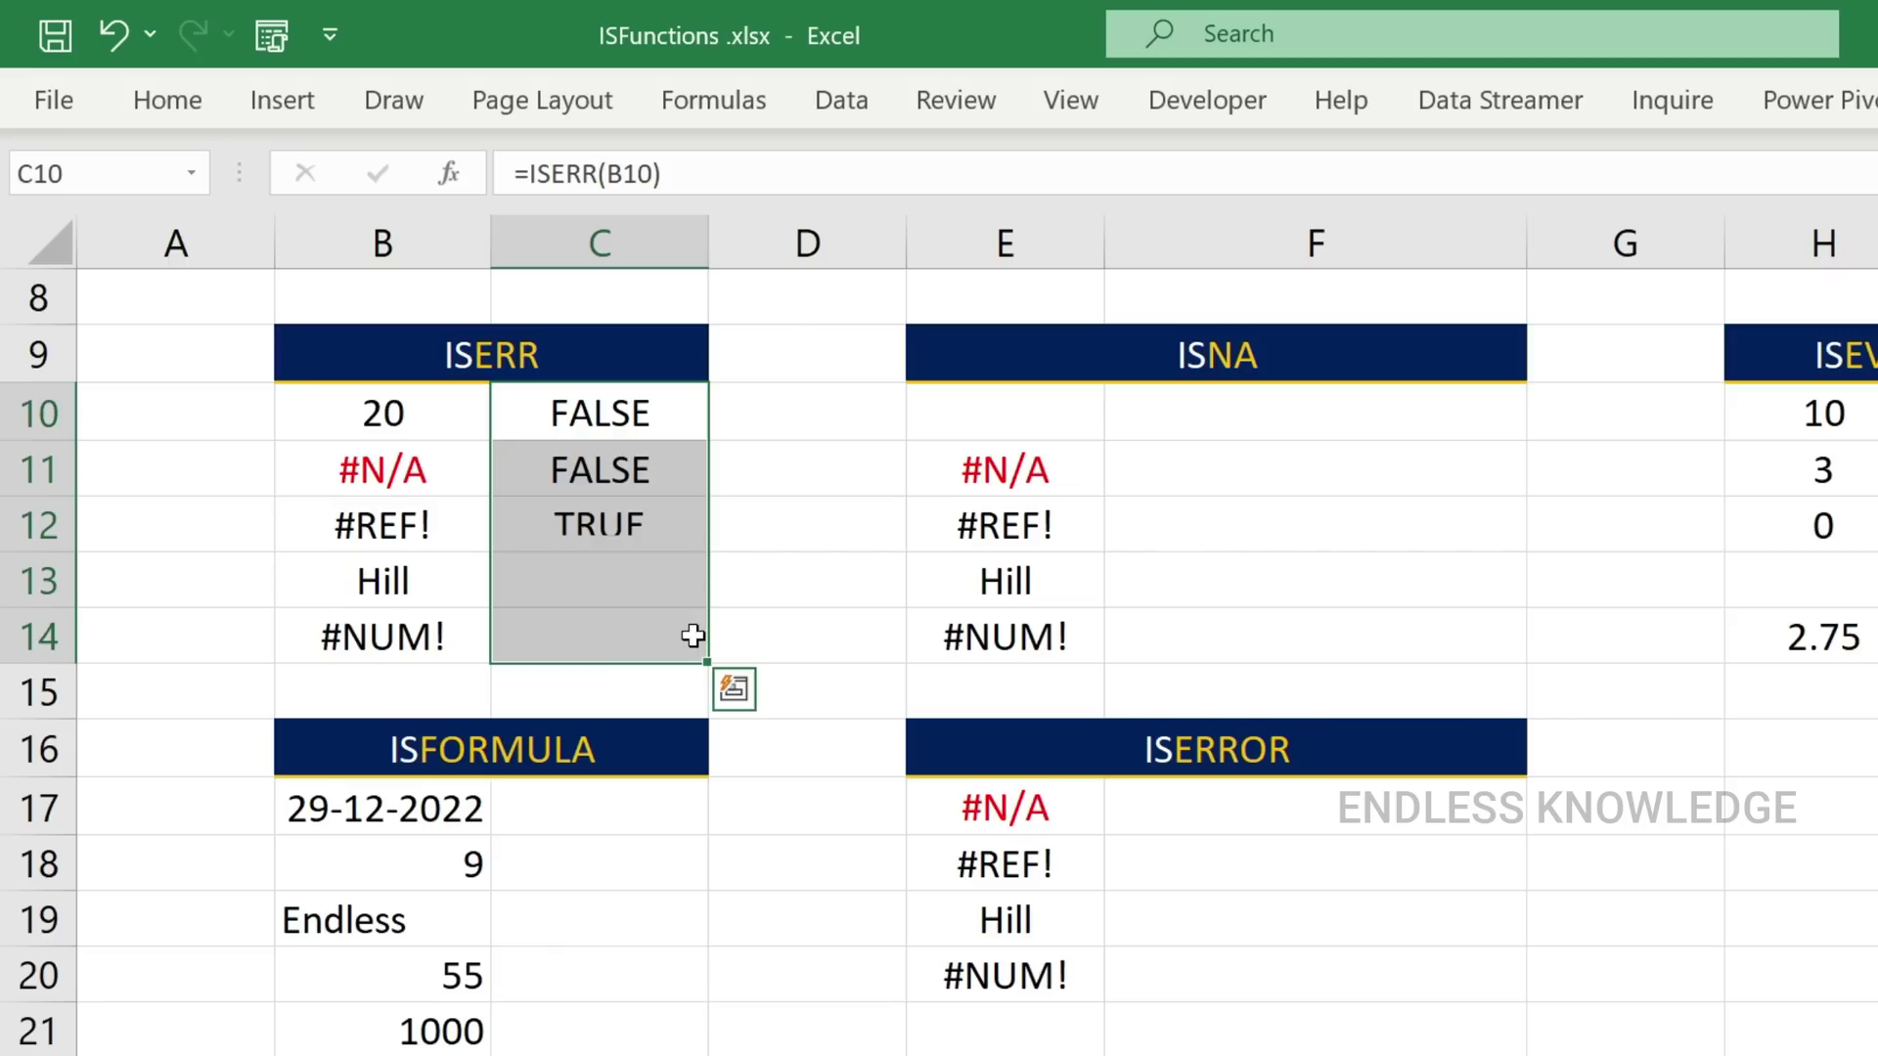
{"action": "left_click", "coordinate": [415, 474]}
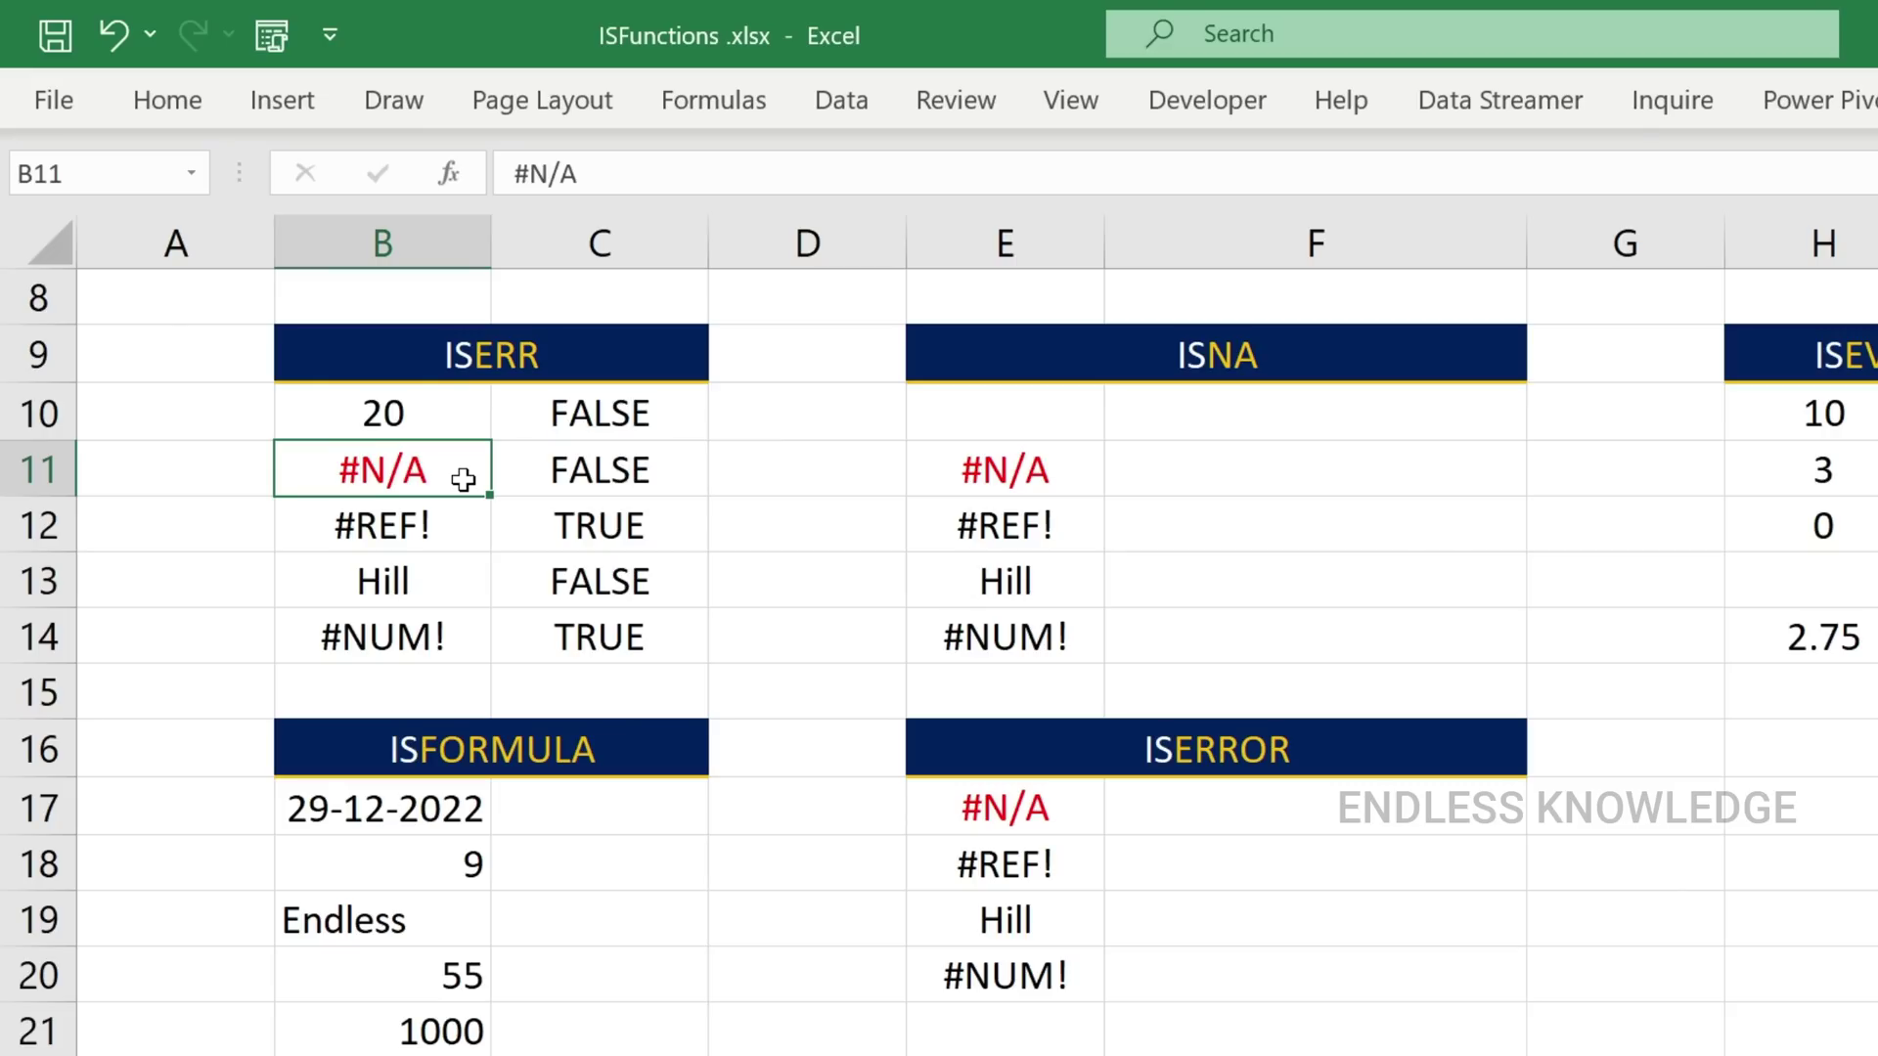
{"action": "left_click", "coordinate": [583, 358]}
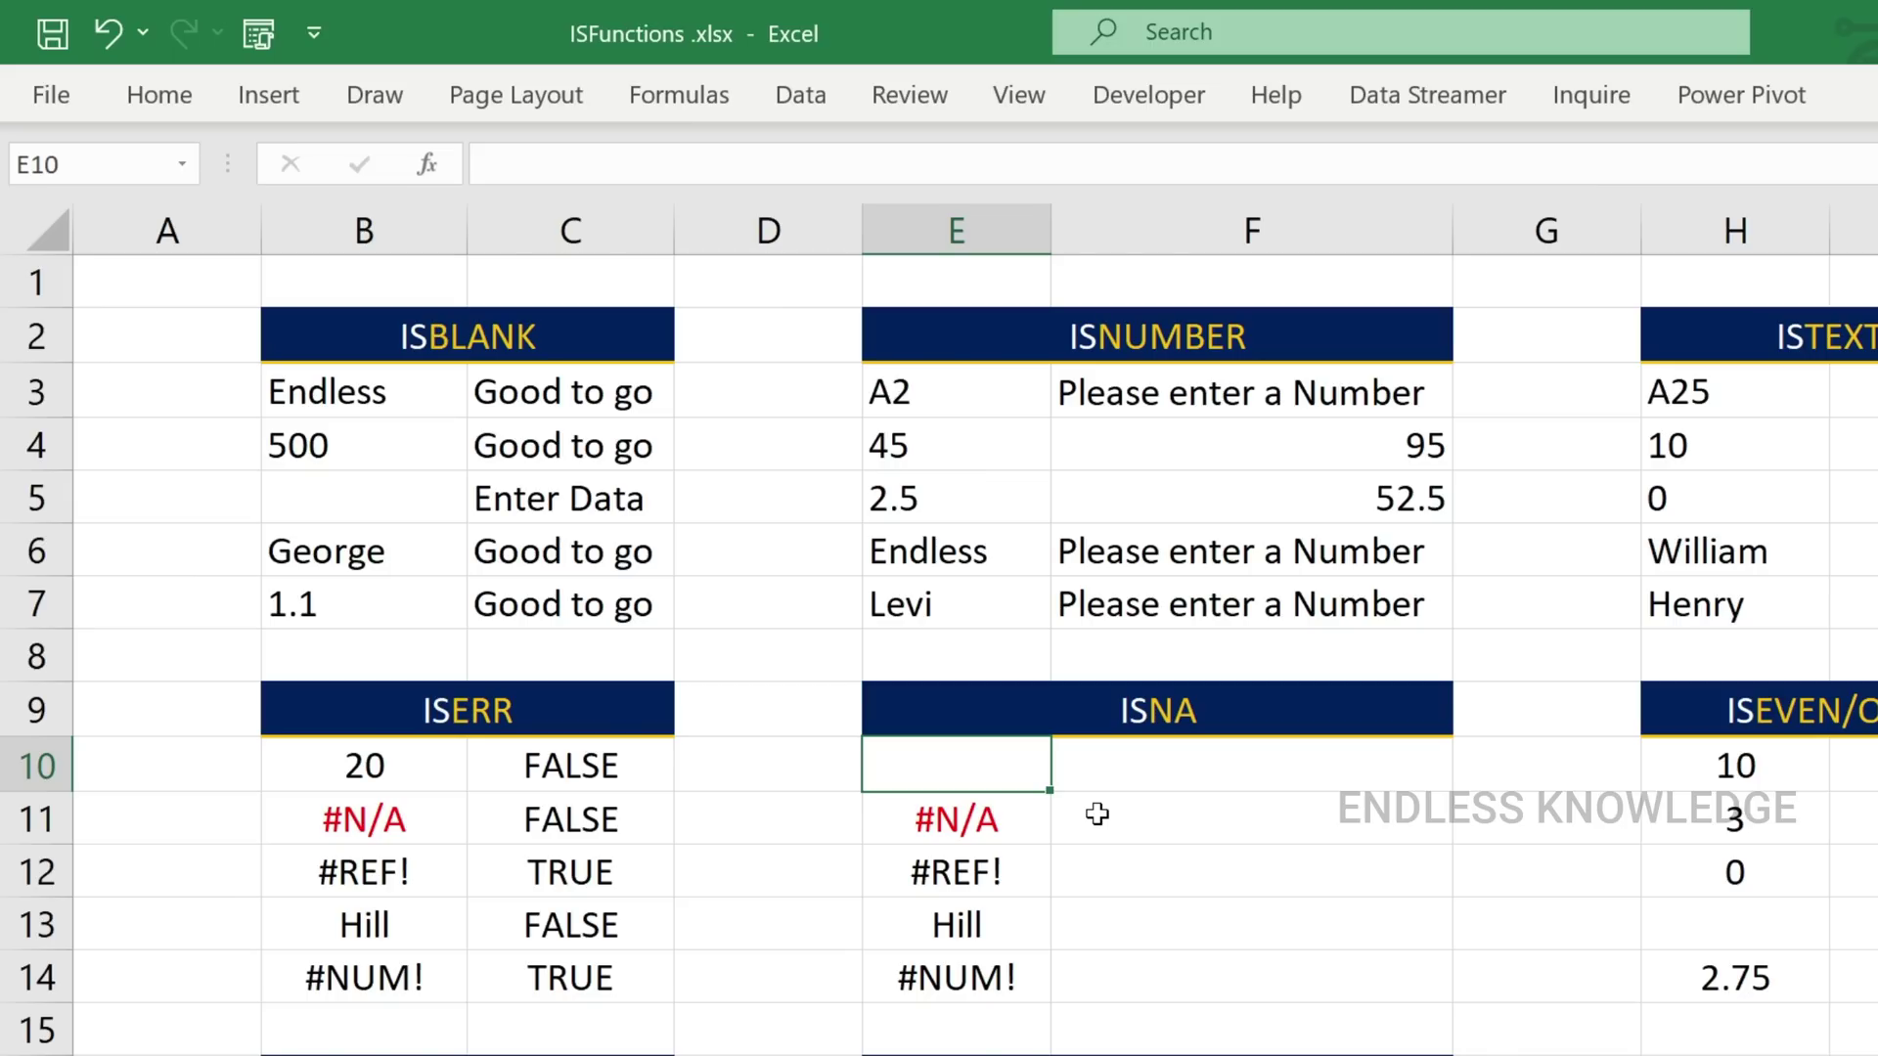
Enter an exact-match VLOOKUP in E10 that looks up the name from B6 as quoted text in B3:C7, with column index 2 and FALSE.
{"action": "type", "text": "=vlo"}
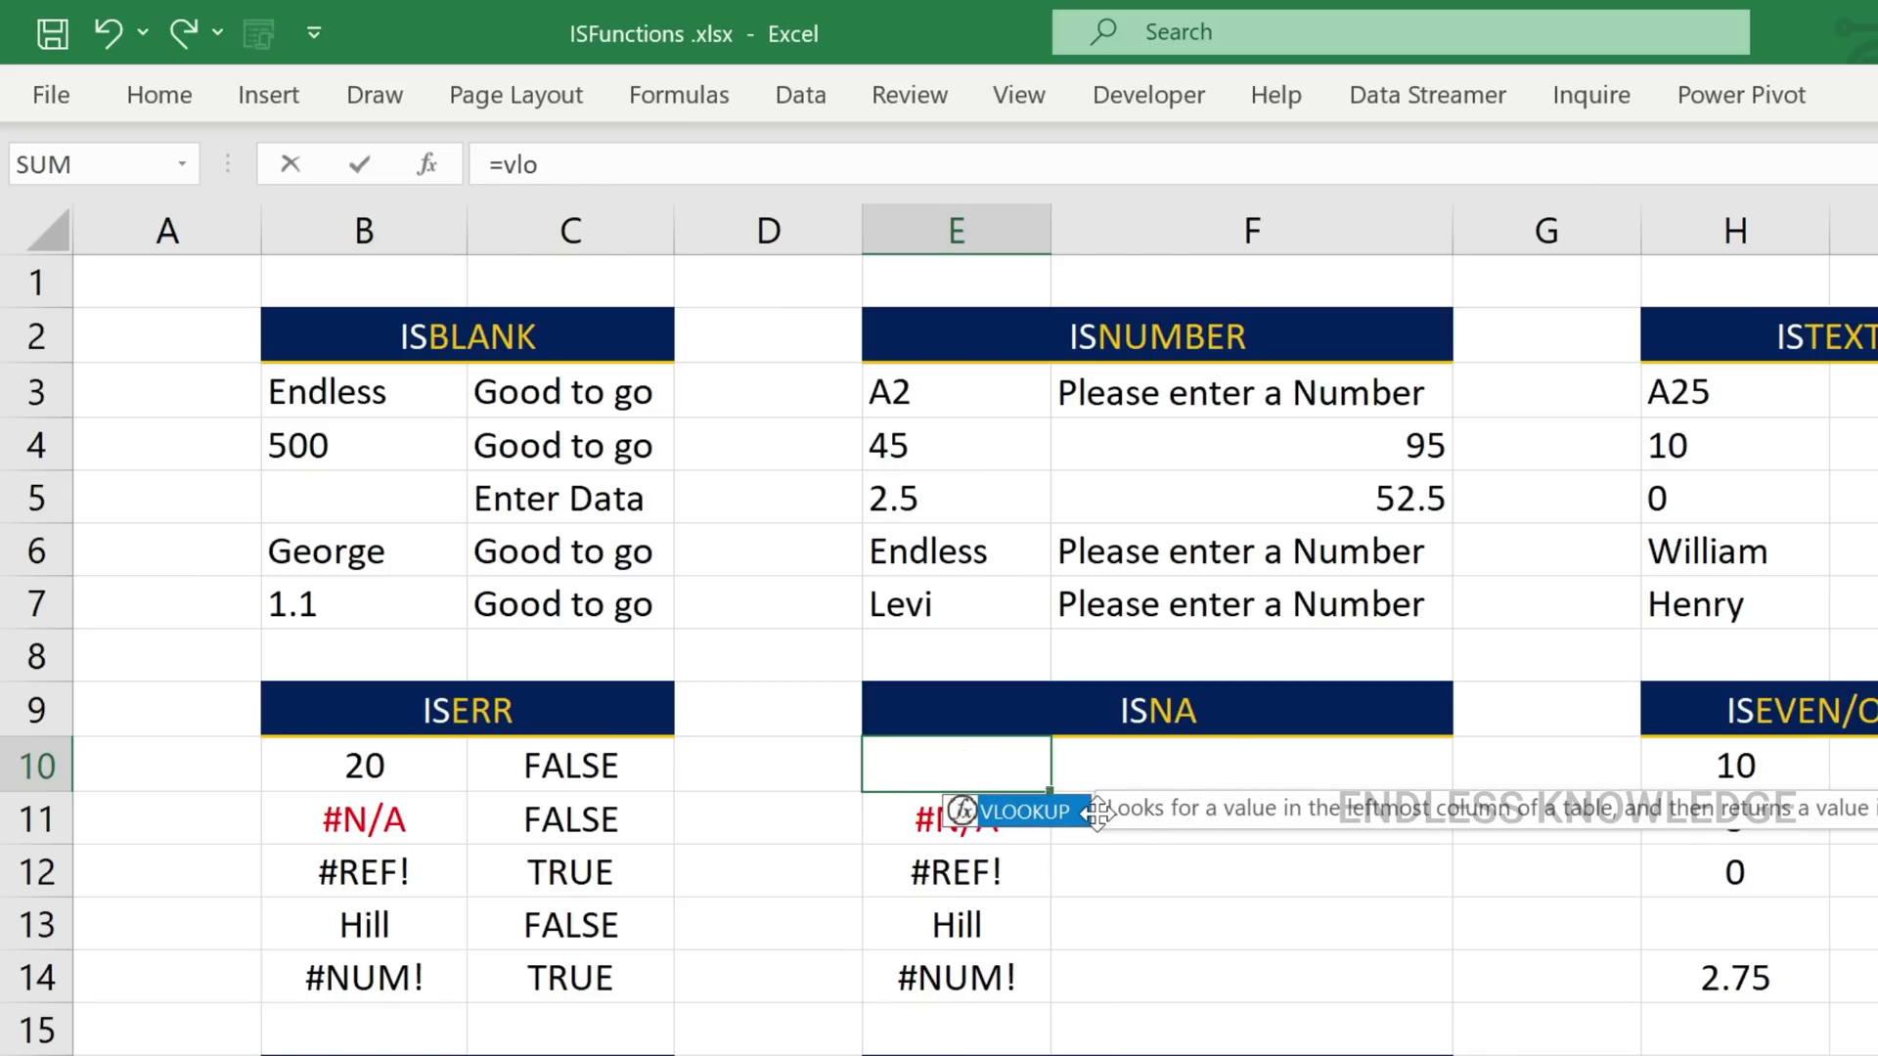
{"action": "key", "text": "Tab"}
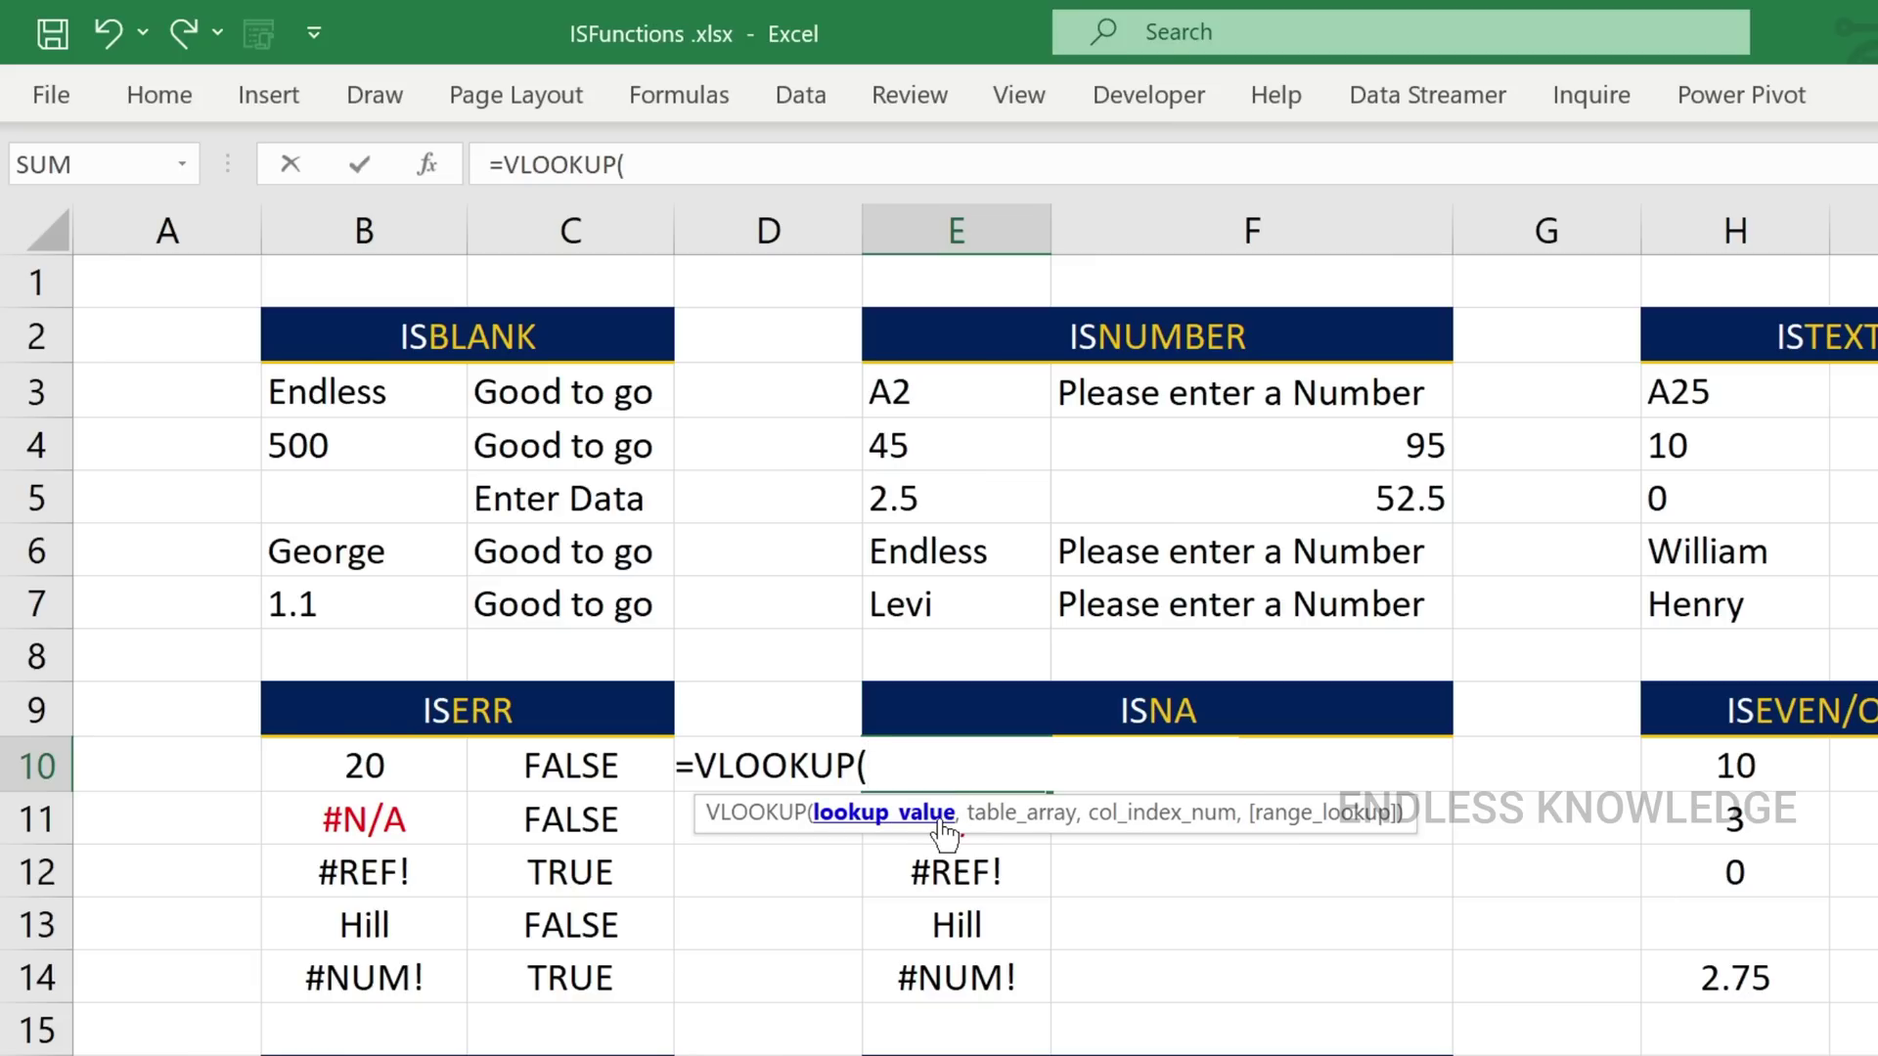
{"action": "type", "text": "\"George"}
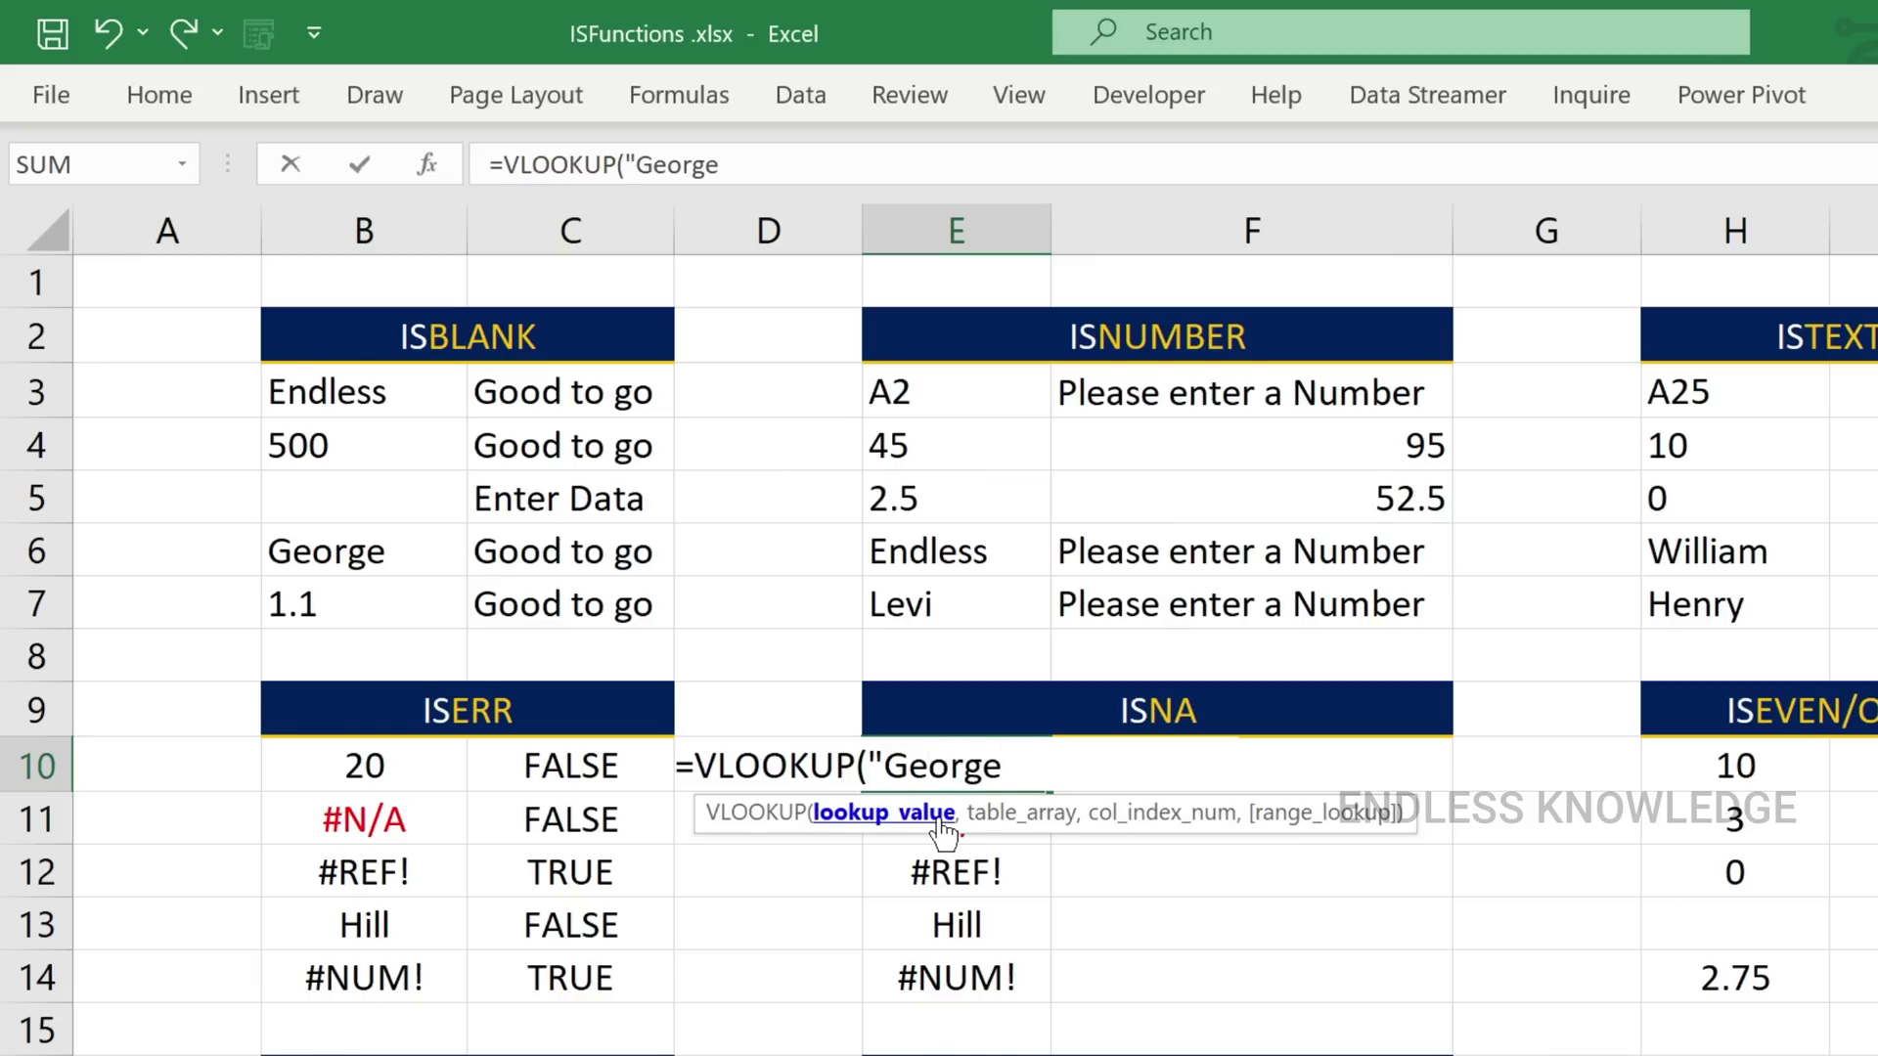
{"action": "type", "text": "\","}
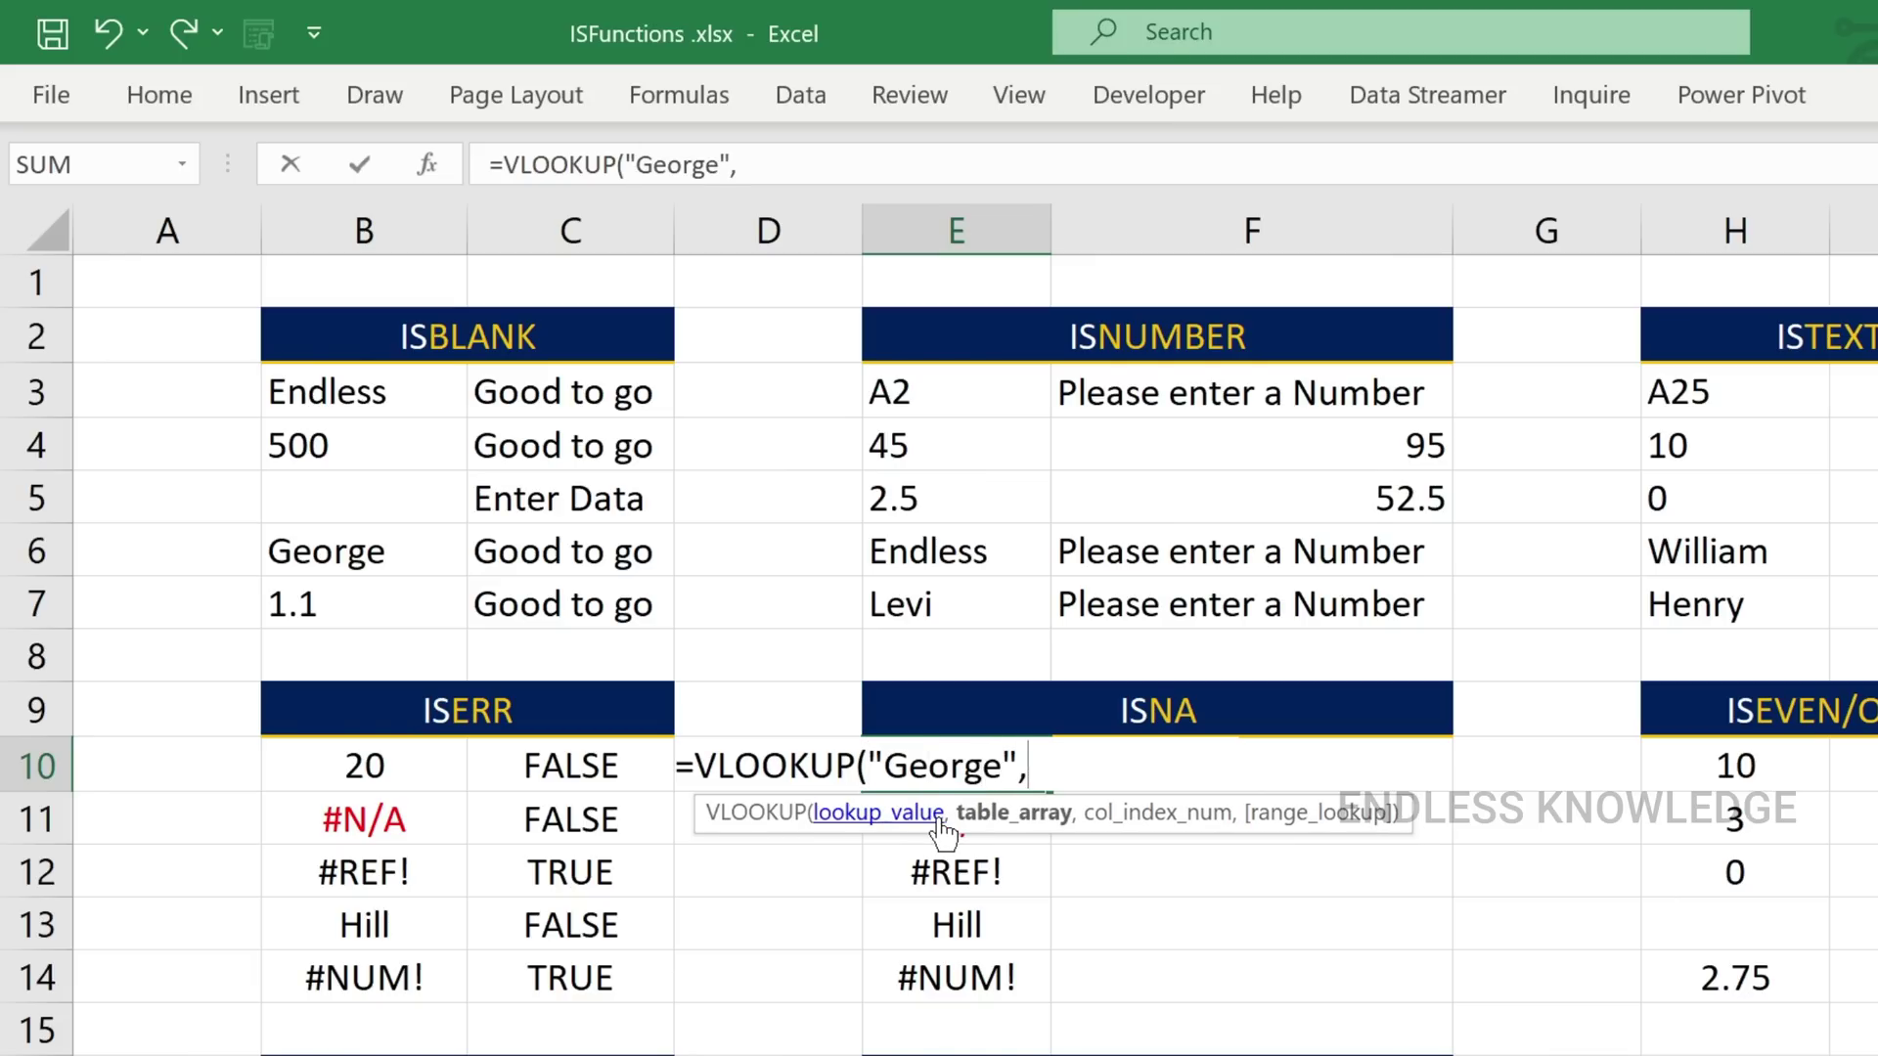
{"action": "left_click_drag", "start_coordinate": [441, 411], "coordinate": [594, 593]}
{"action": "type", "text": ","}
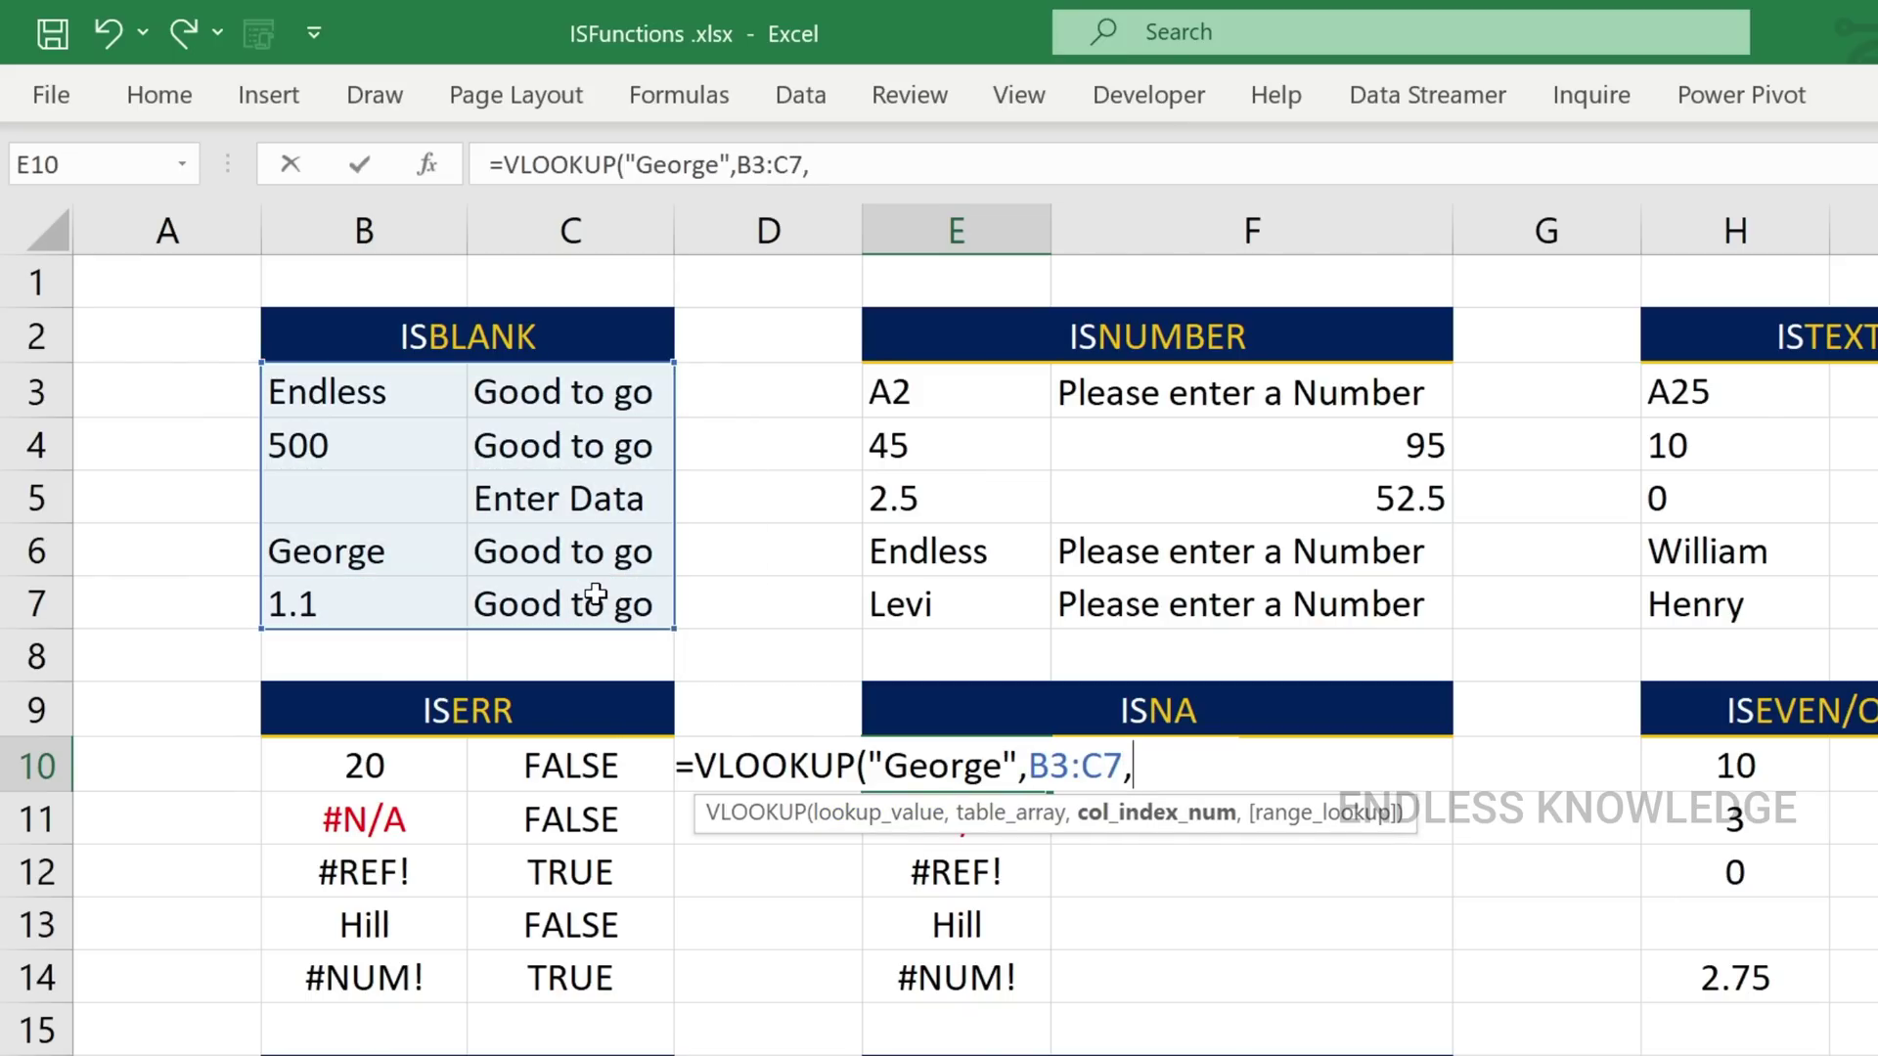
{"action": "type", "text": "2,"}
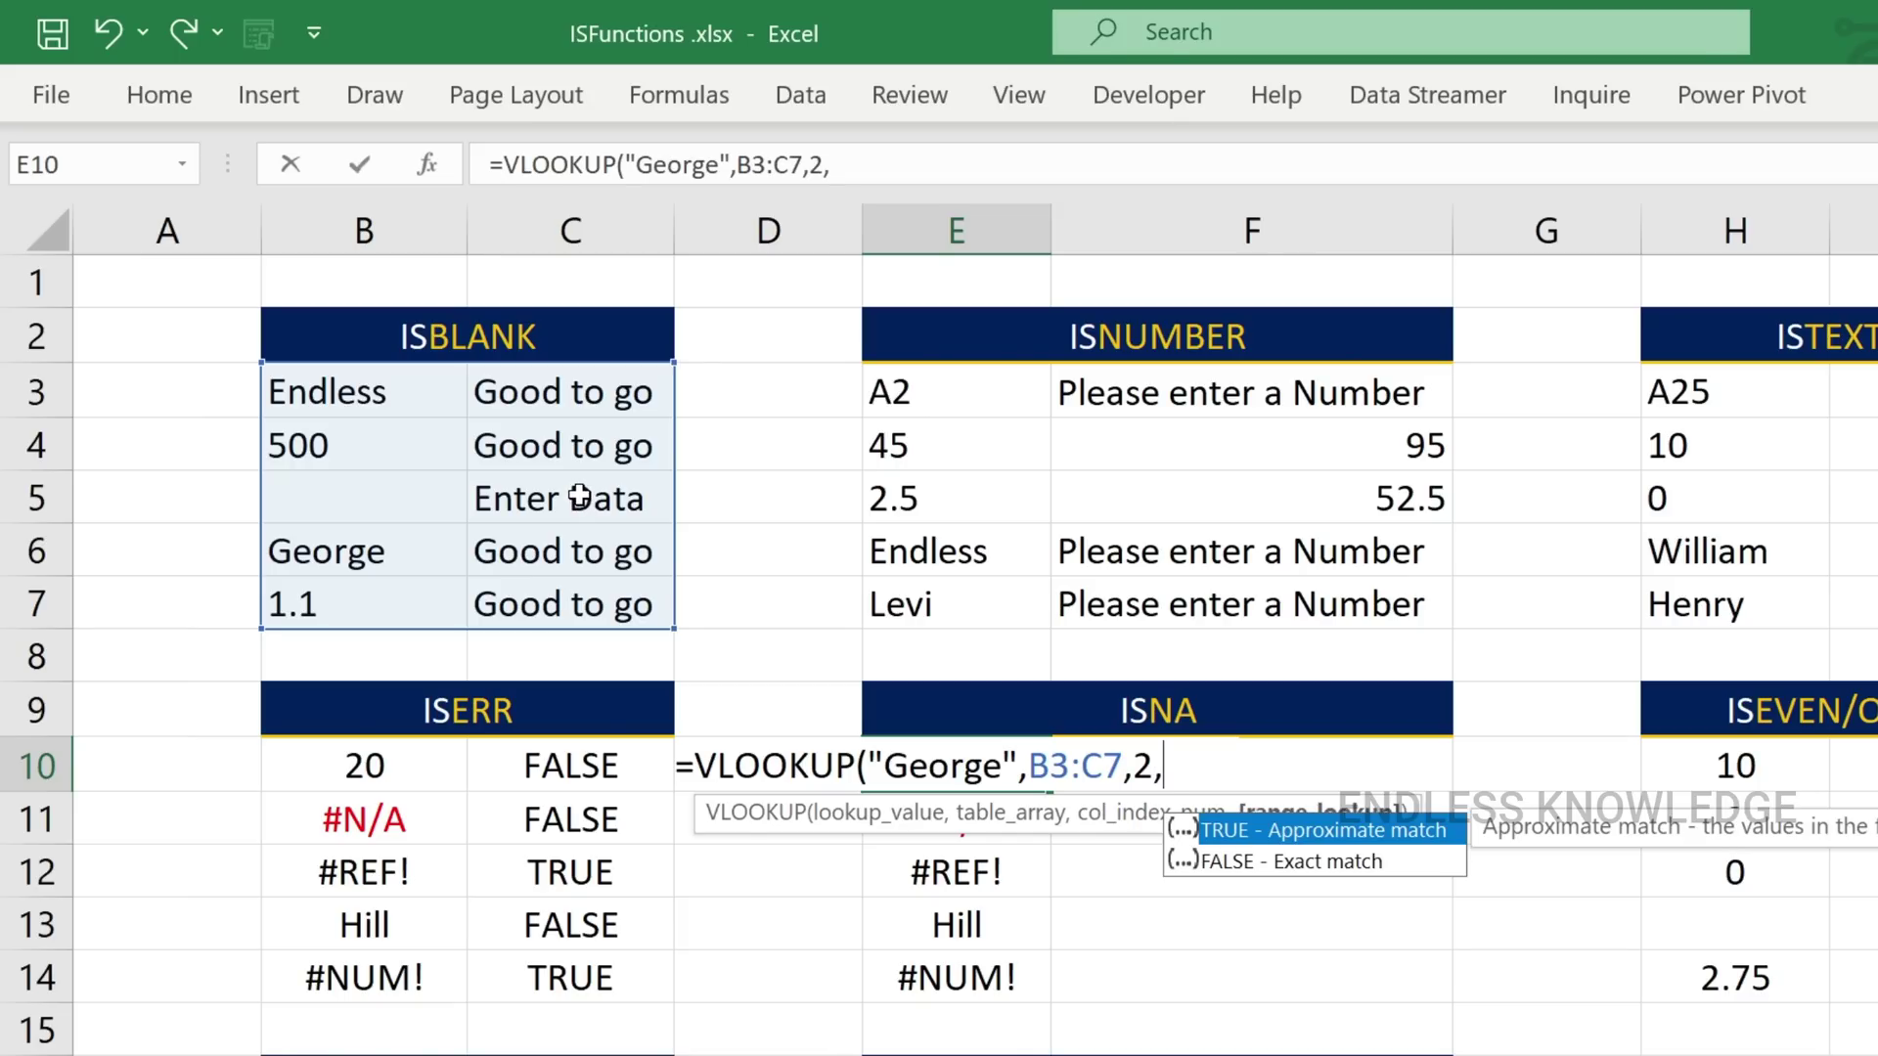
{"action": "key", "text": "Down"}
{"action": "key", "text": "Tab"}
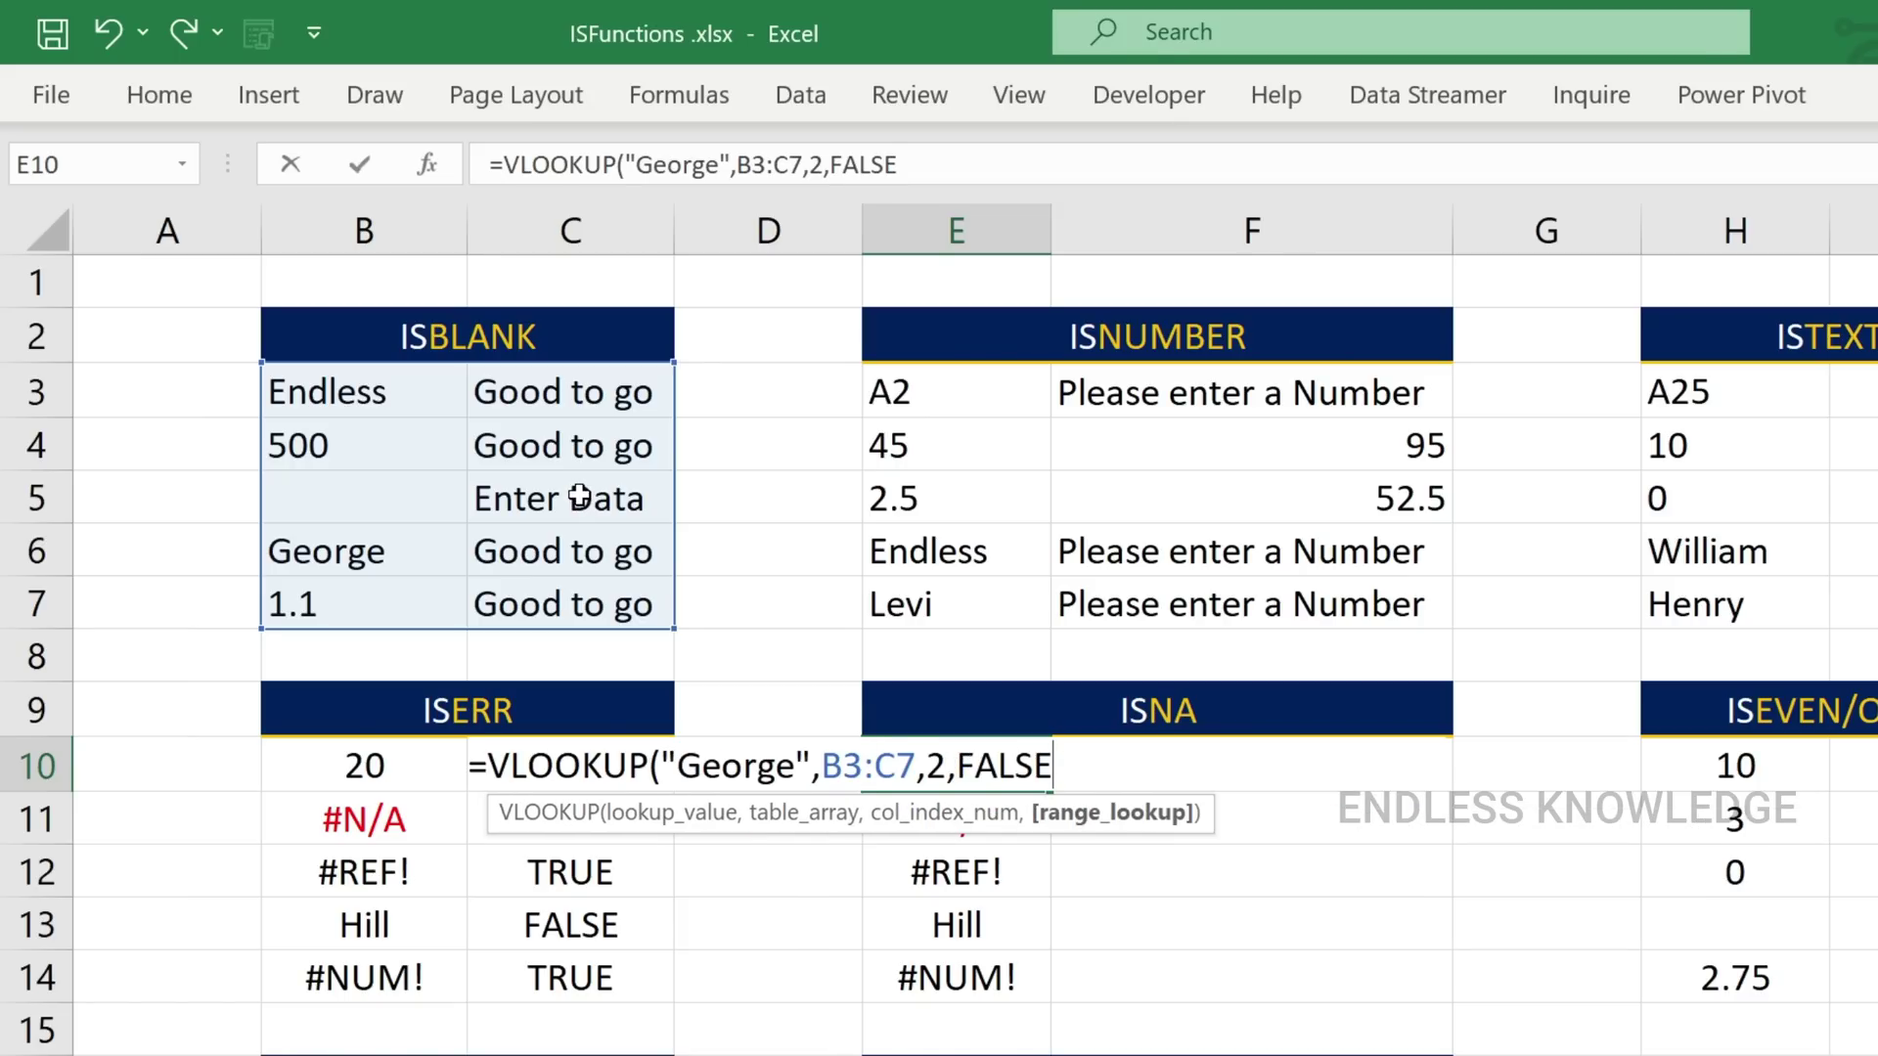
{"action": "type", "text": ")"}
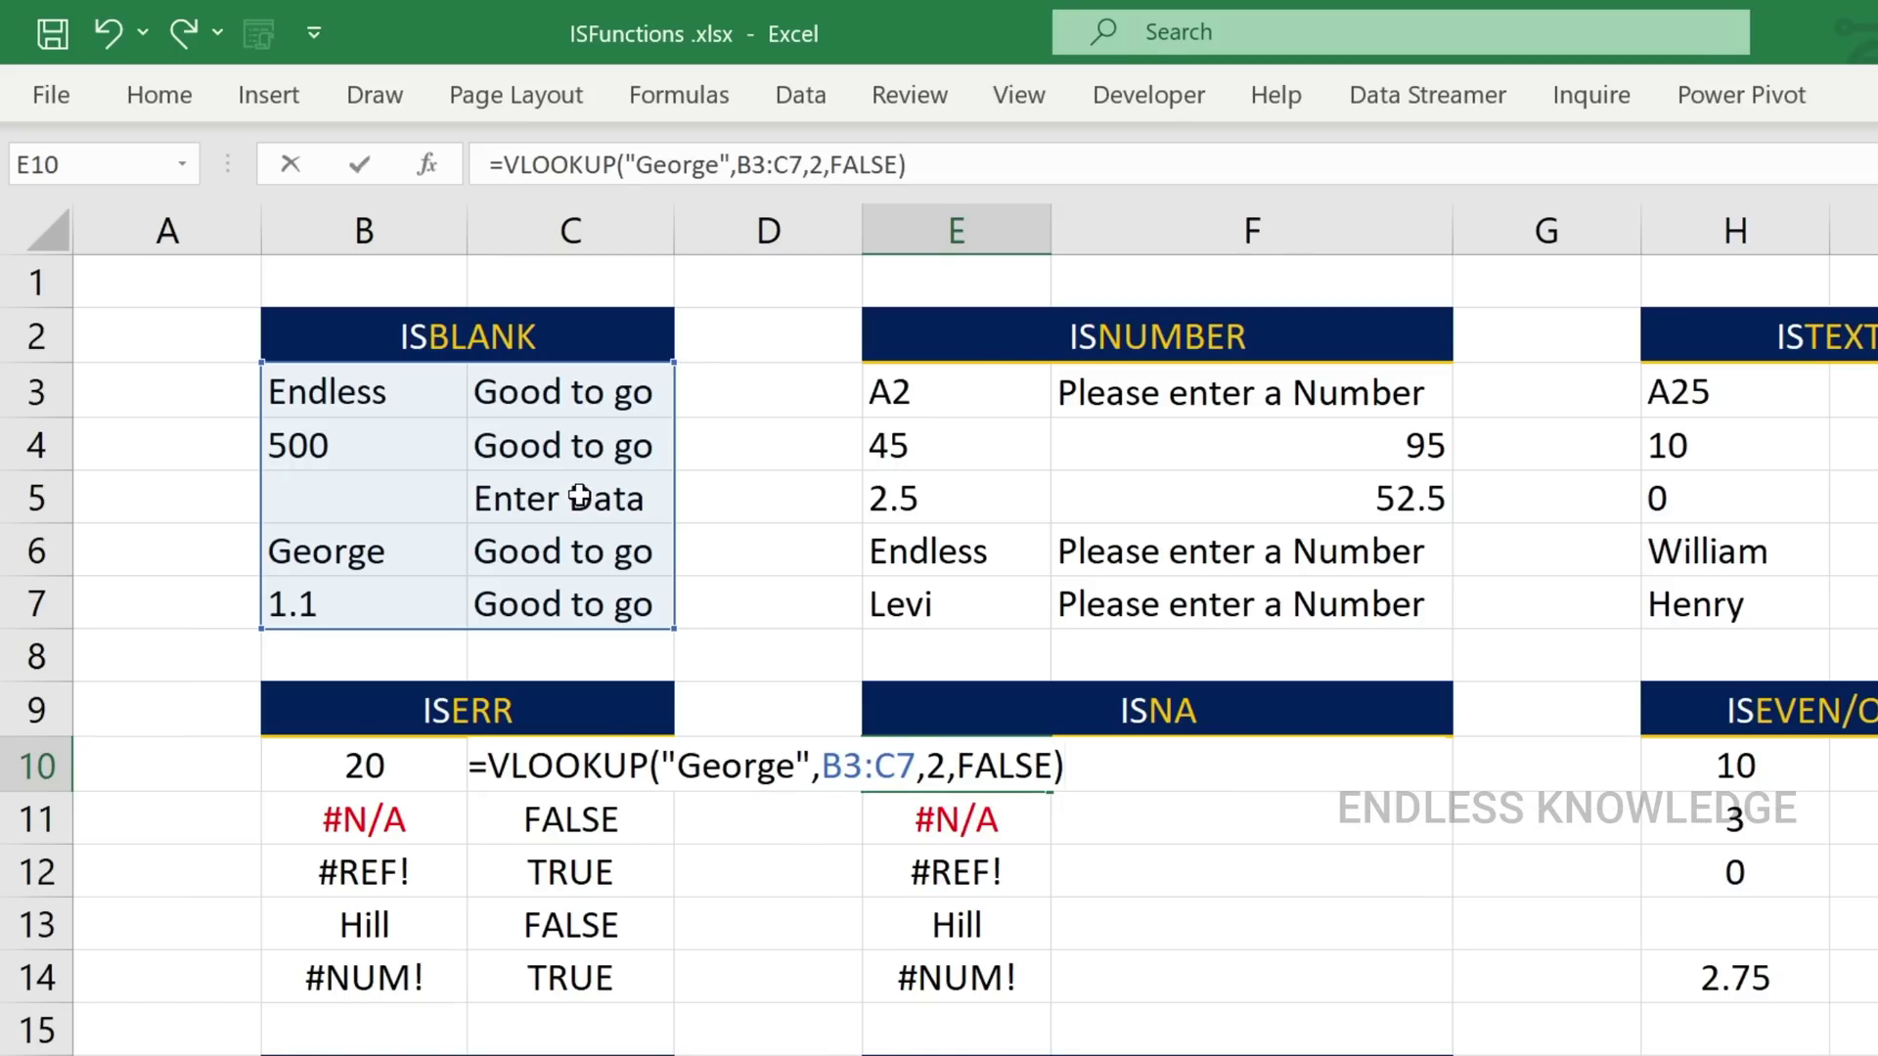
{"action": "key", "text": "Return"}
{"action": "left_click", "coordinate": [957, 767]}
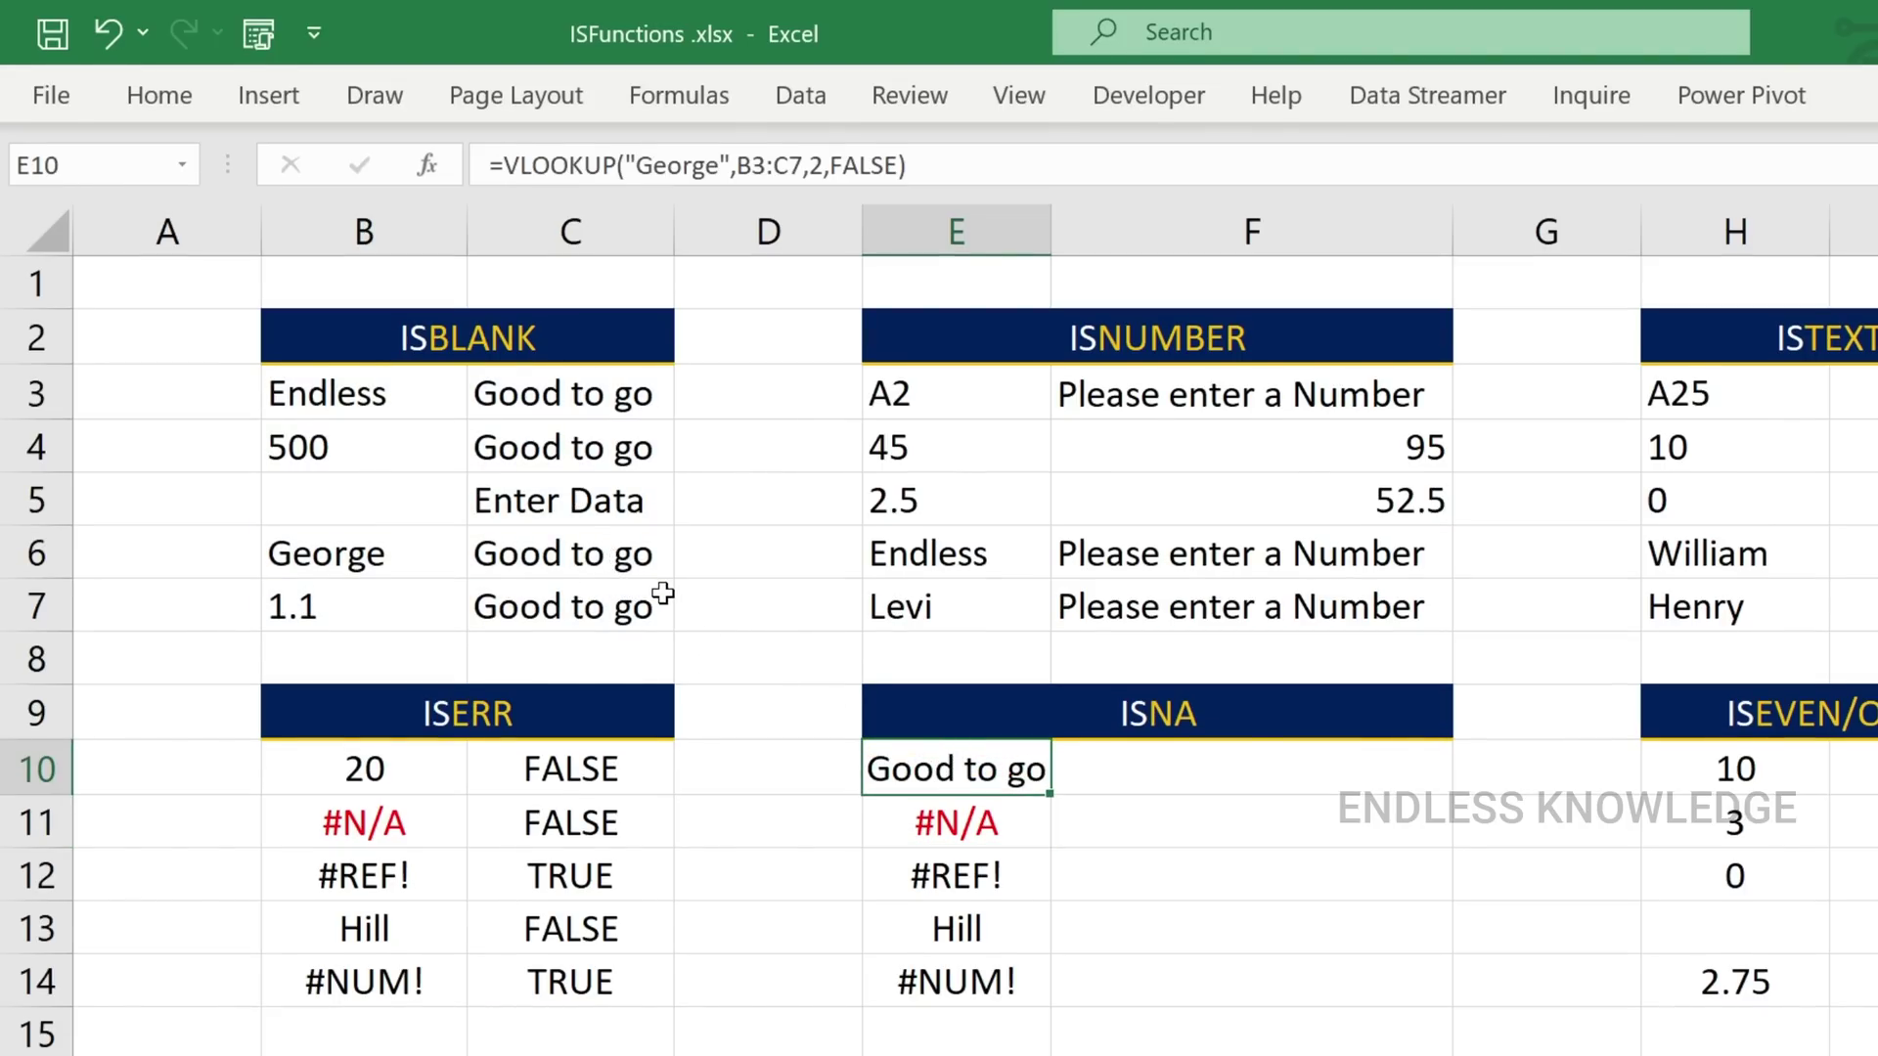
Clear the name in cell B6 and check the VLOOKUP result in E10.
{"action": "left_click", "coordinate": [362, 559]}
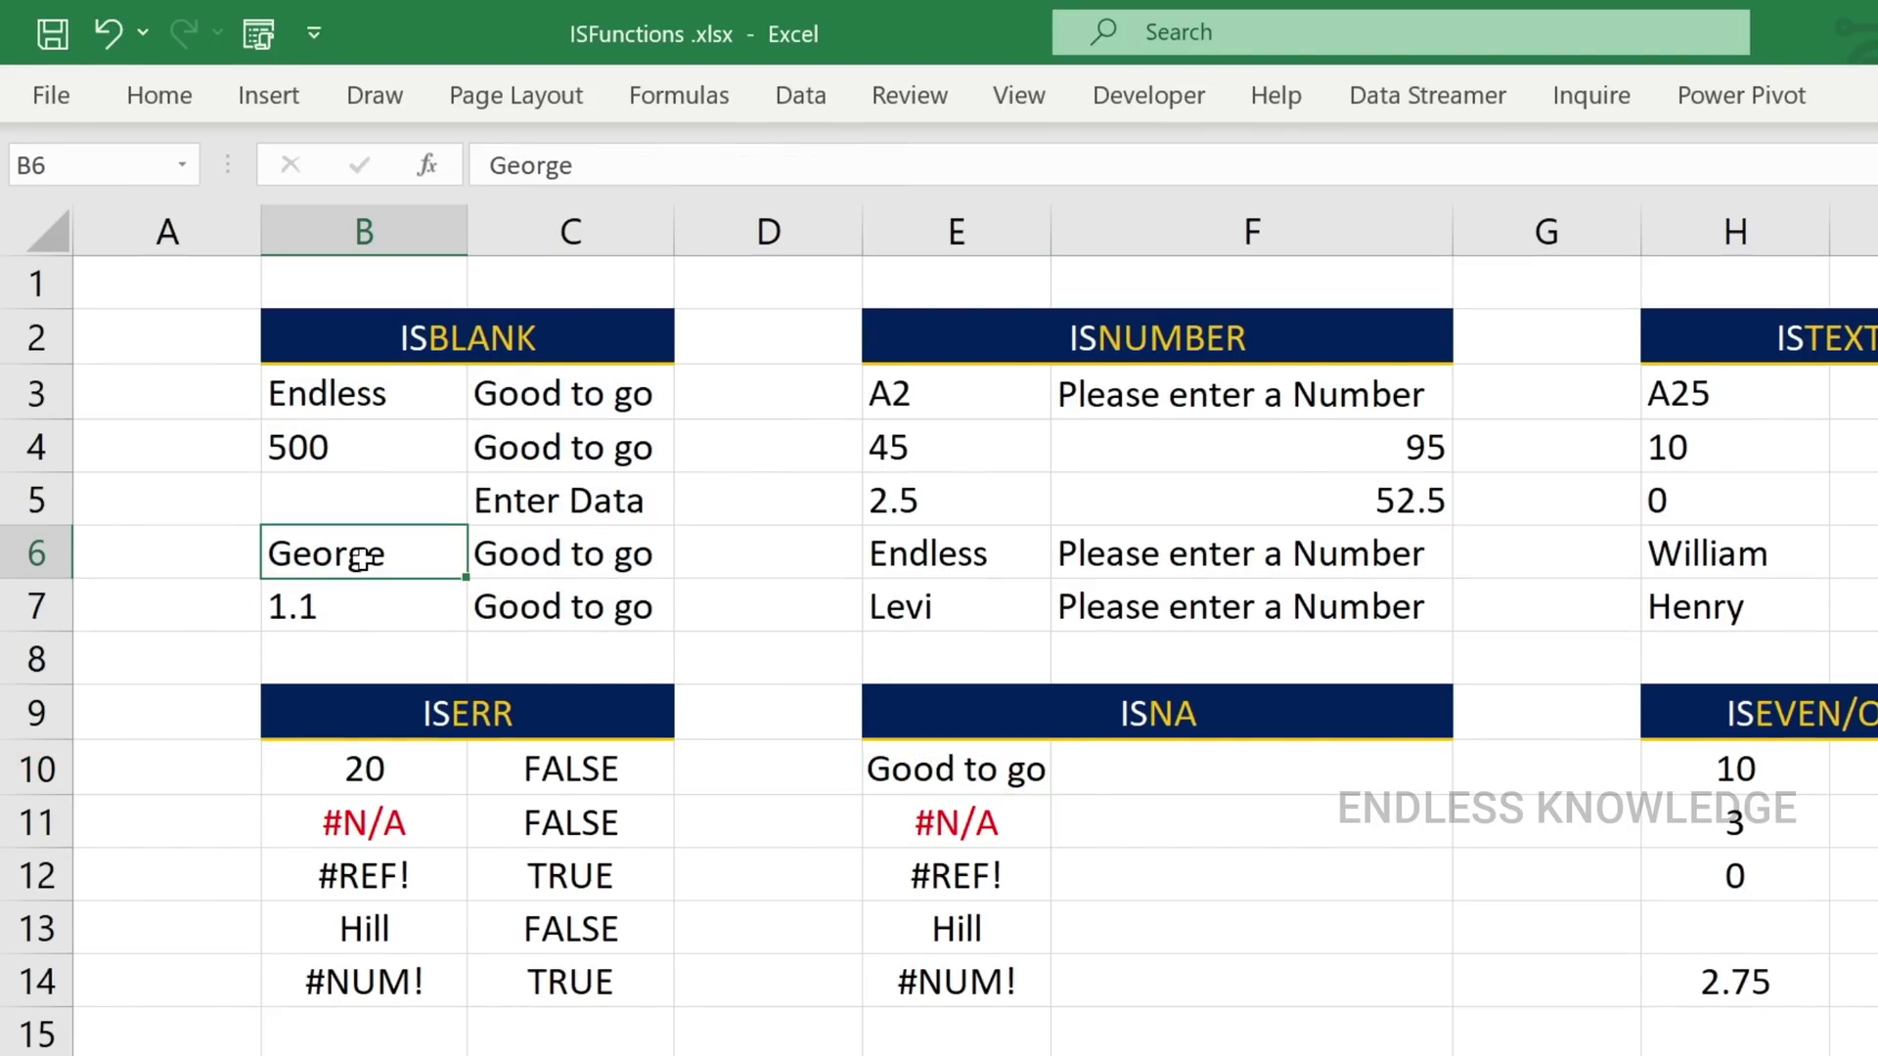
{"action": "key", "text": "Delete"}
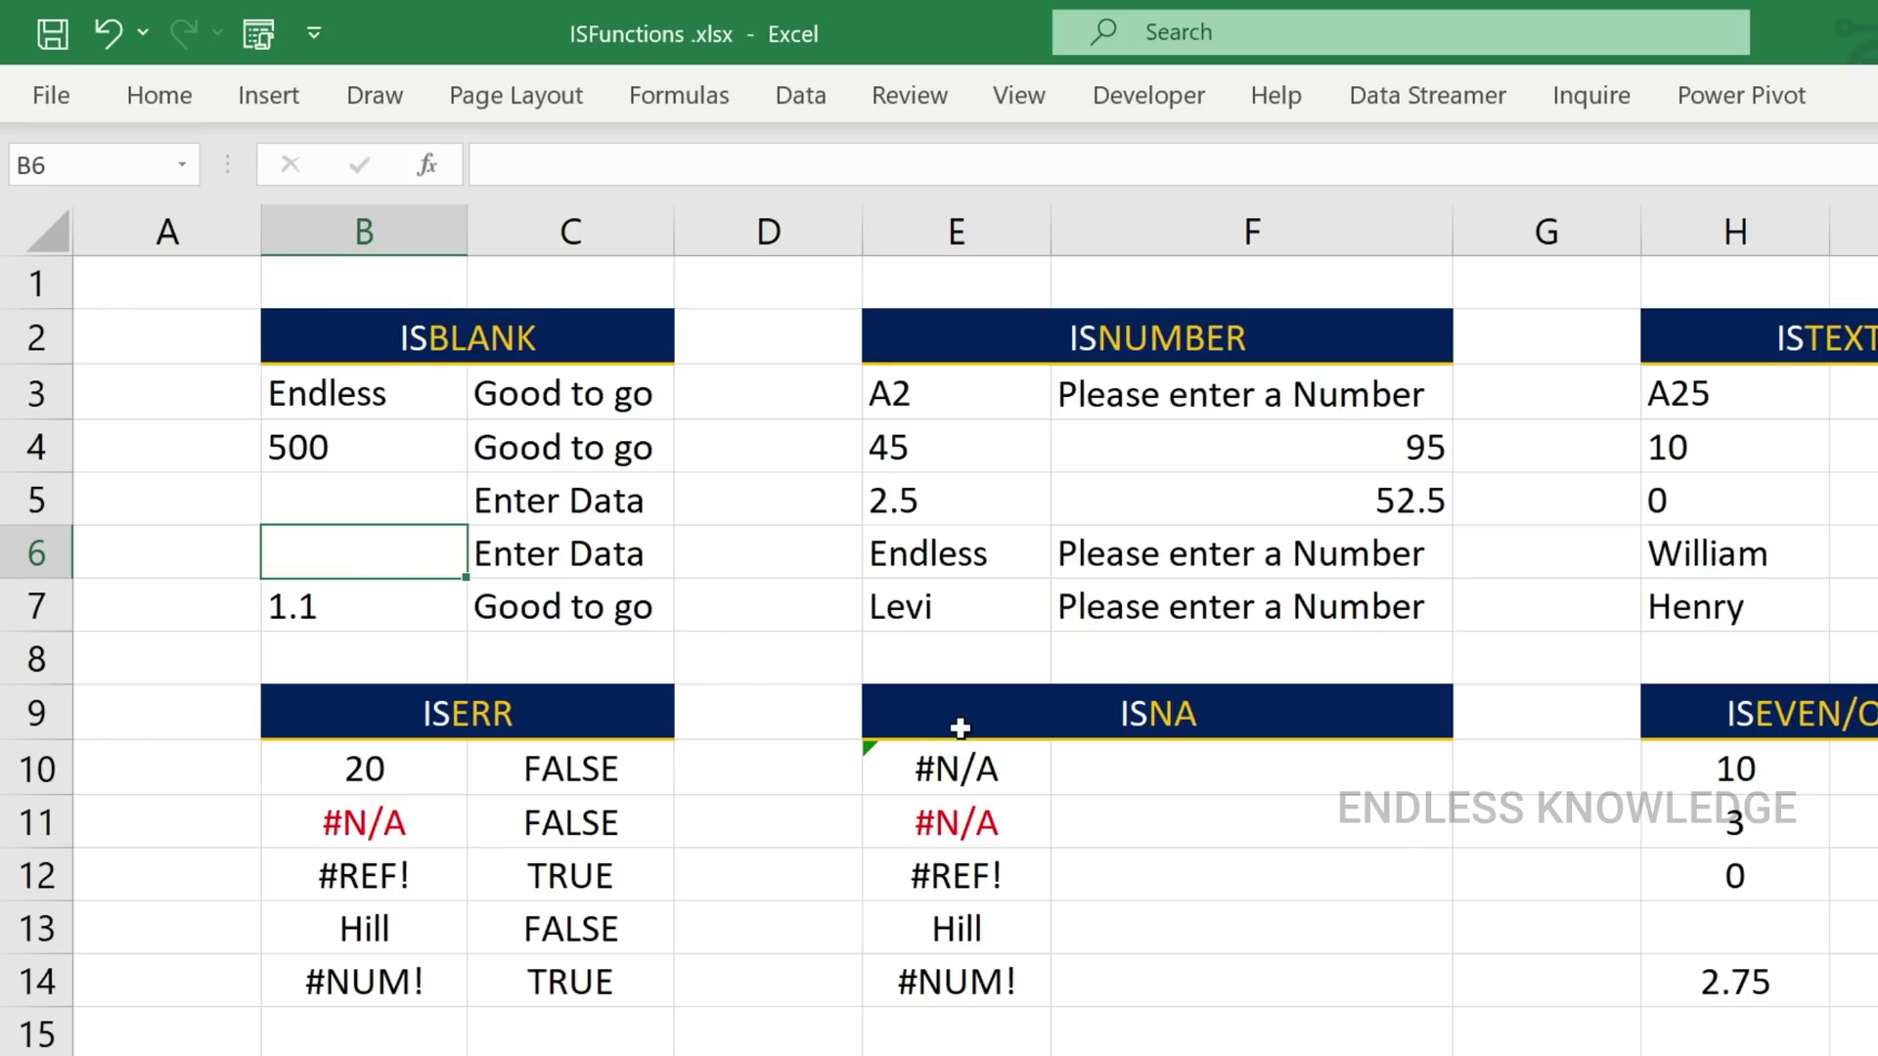
{"action": "left_click", "coordinate": [1009, 761]}
Enter the formula =ISNA(E10) in cell F10 and fill it down to F14.
{"action": "left_click", "coordinate": [1215, 763]}
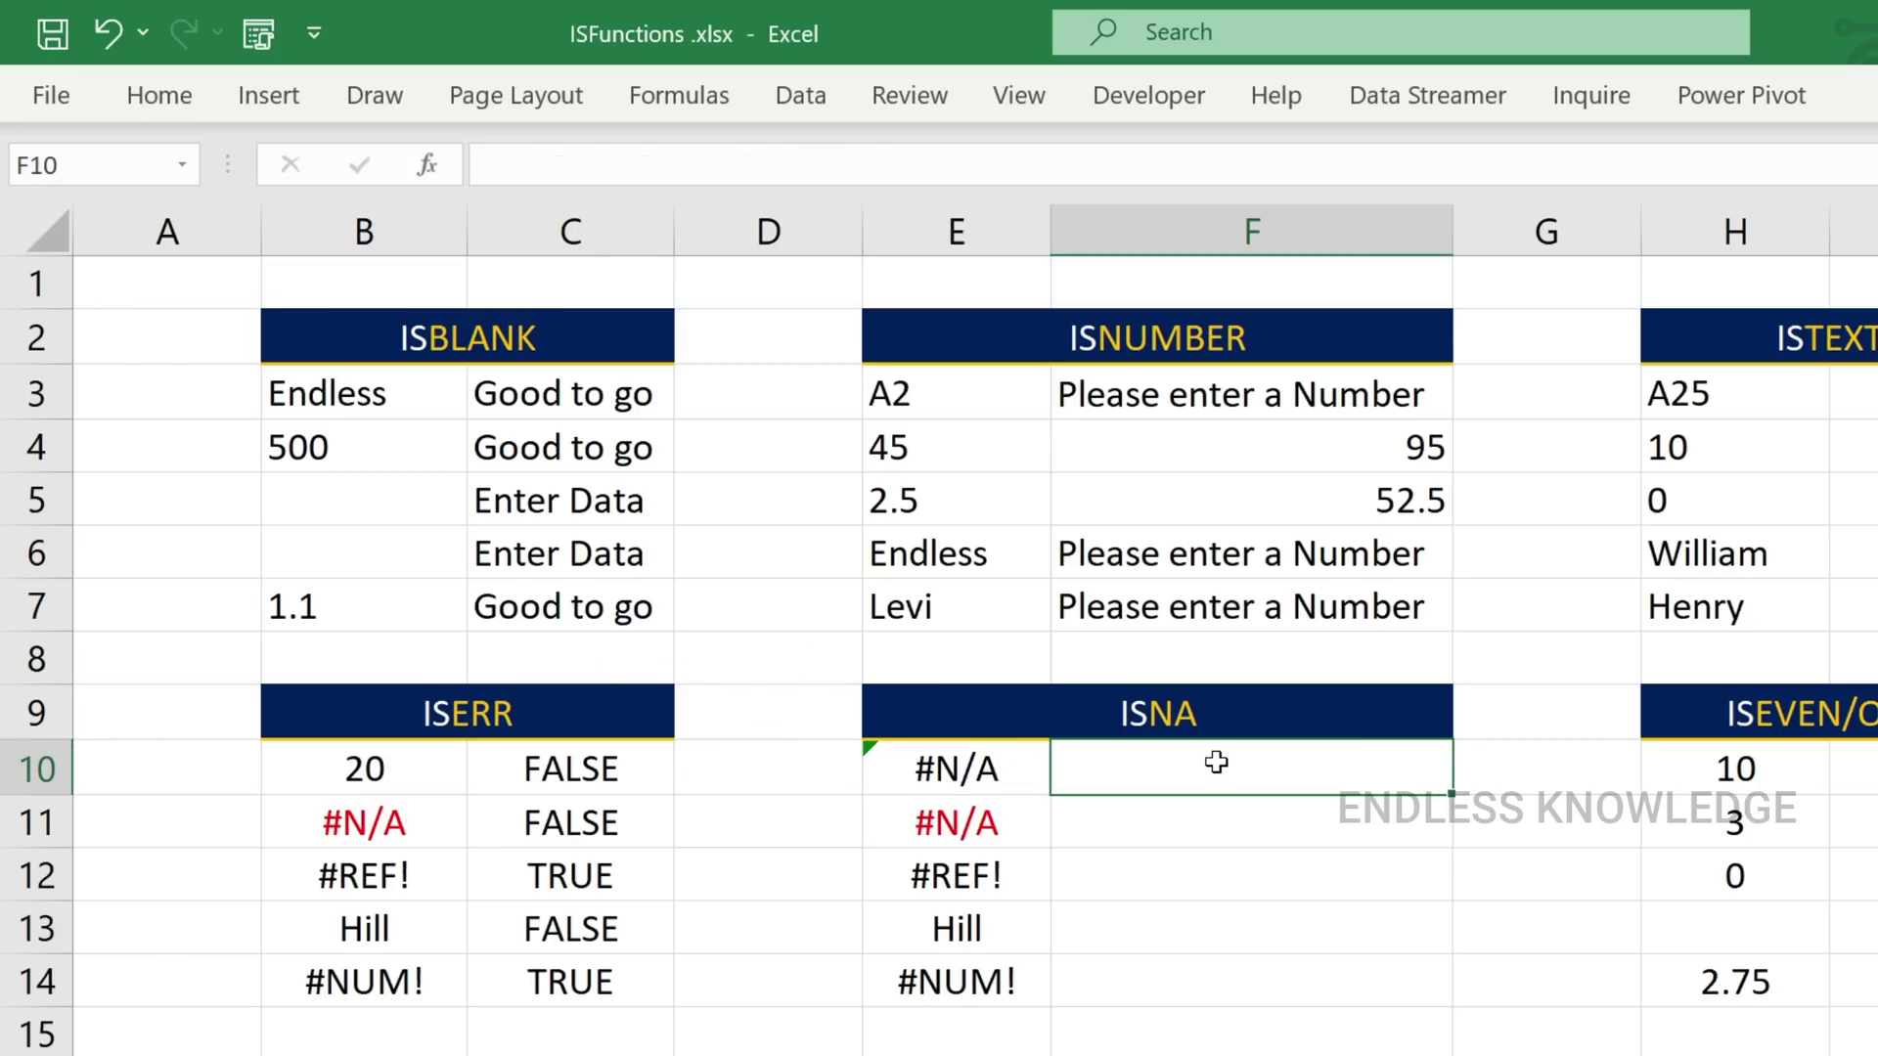
{"action": "type", "text": "=i"}
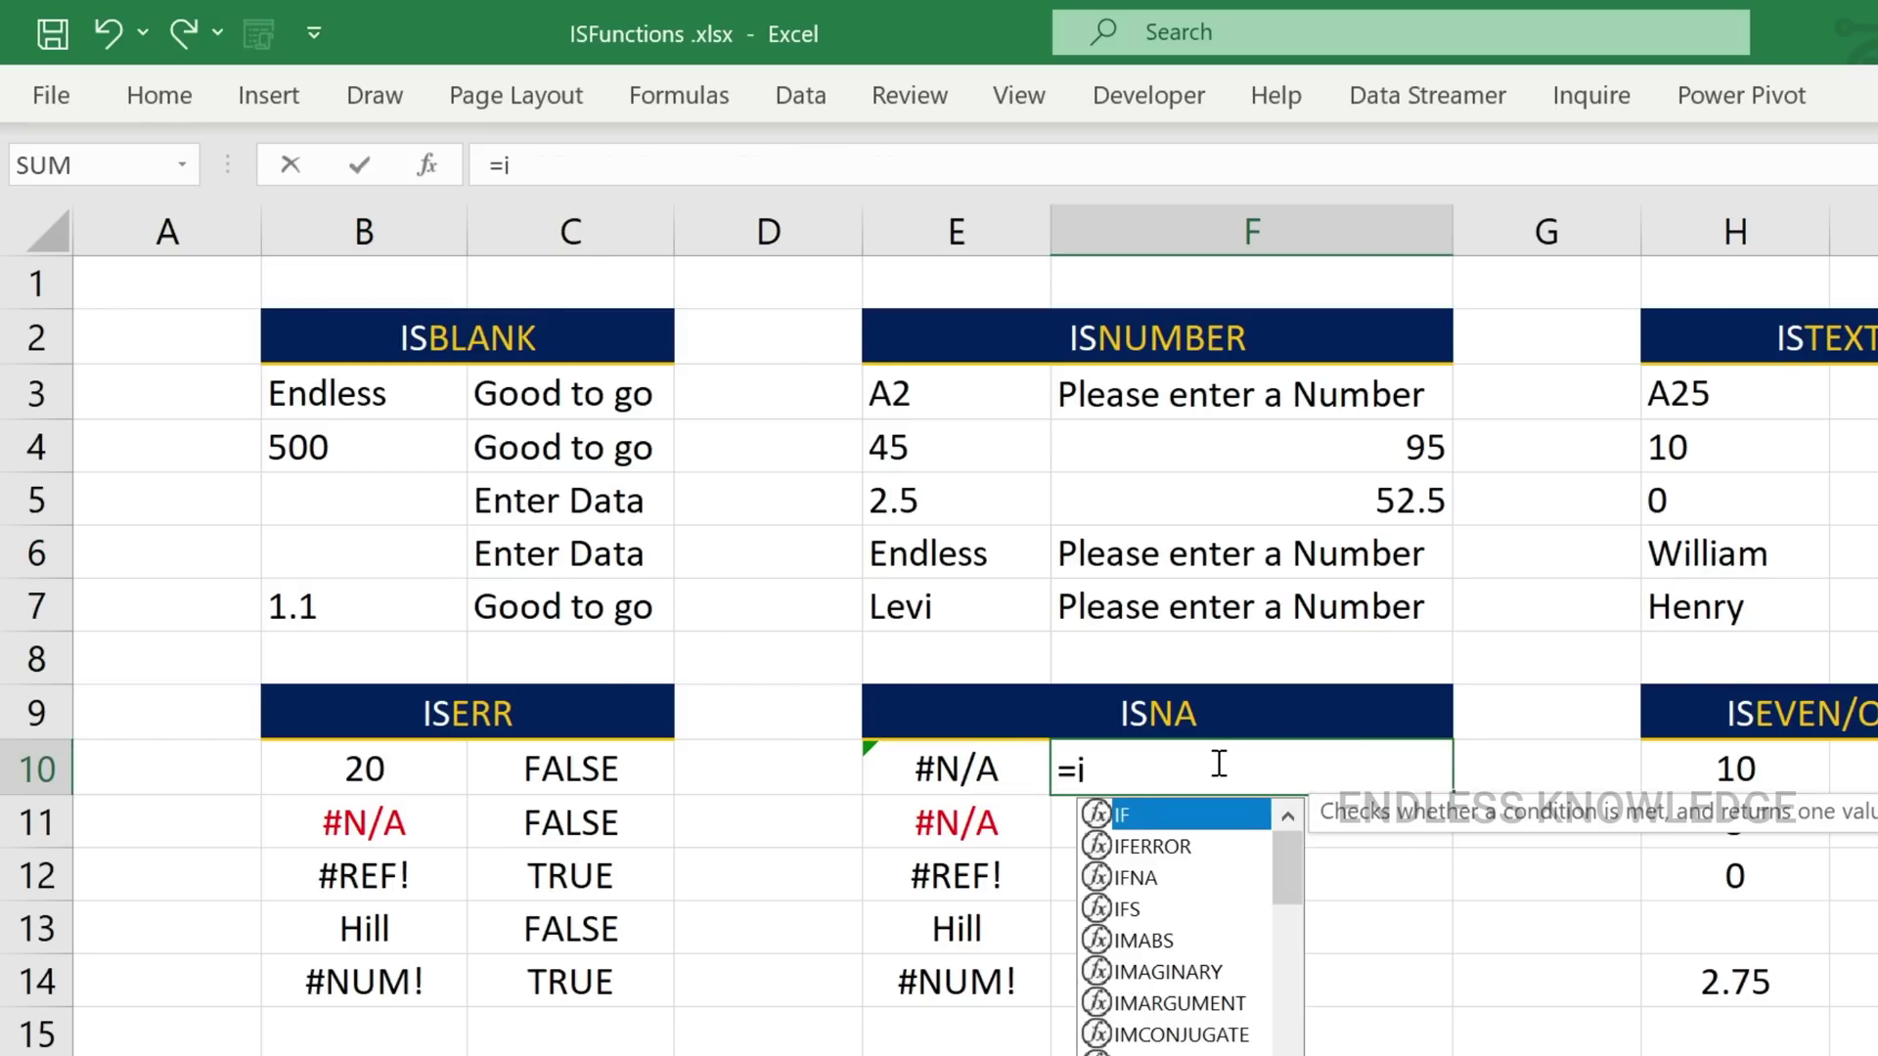
{"action": "type", "text": "sn"}
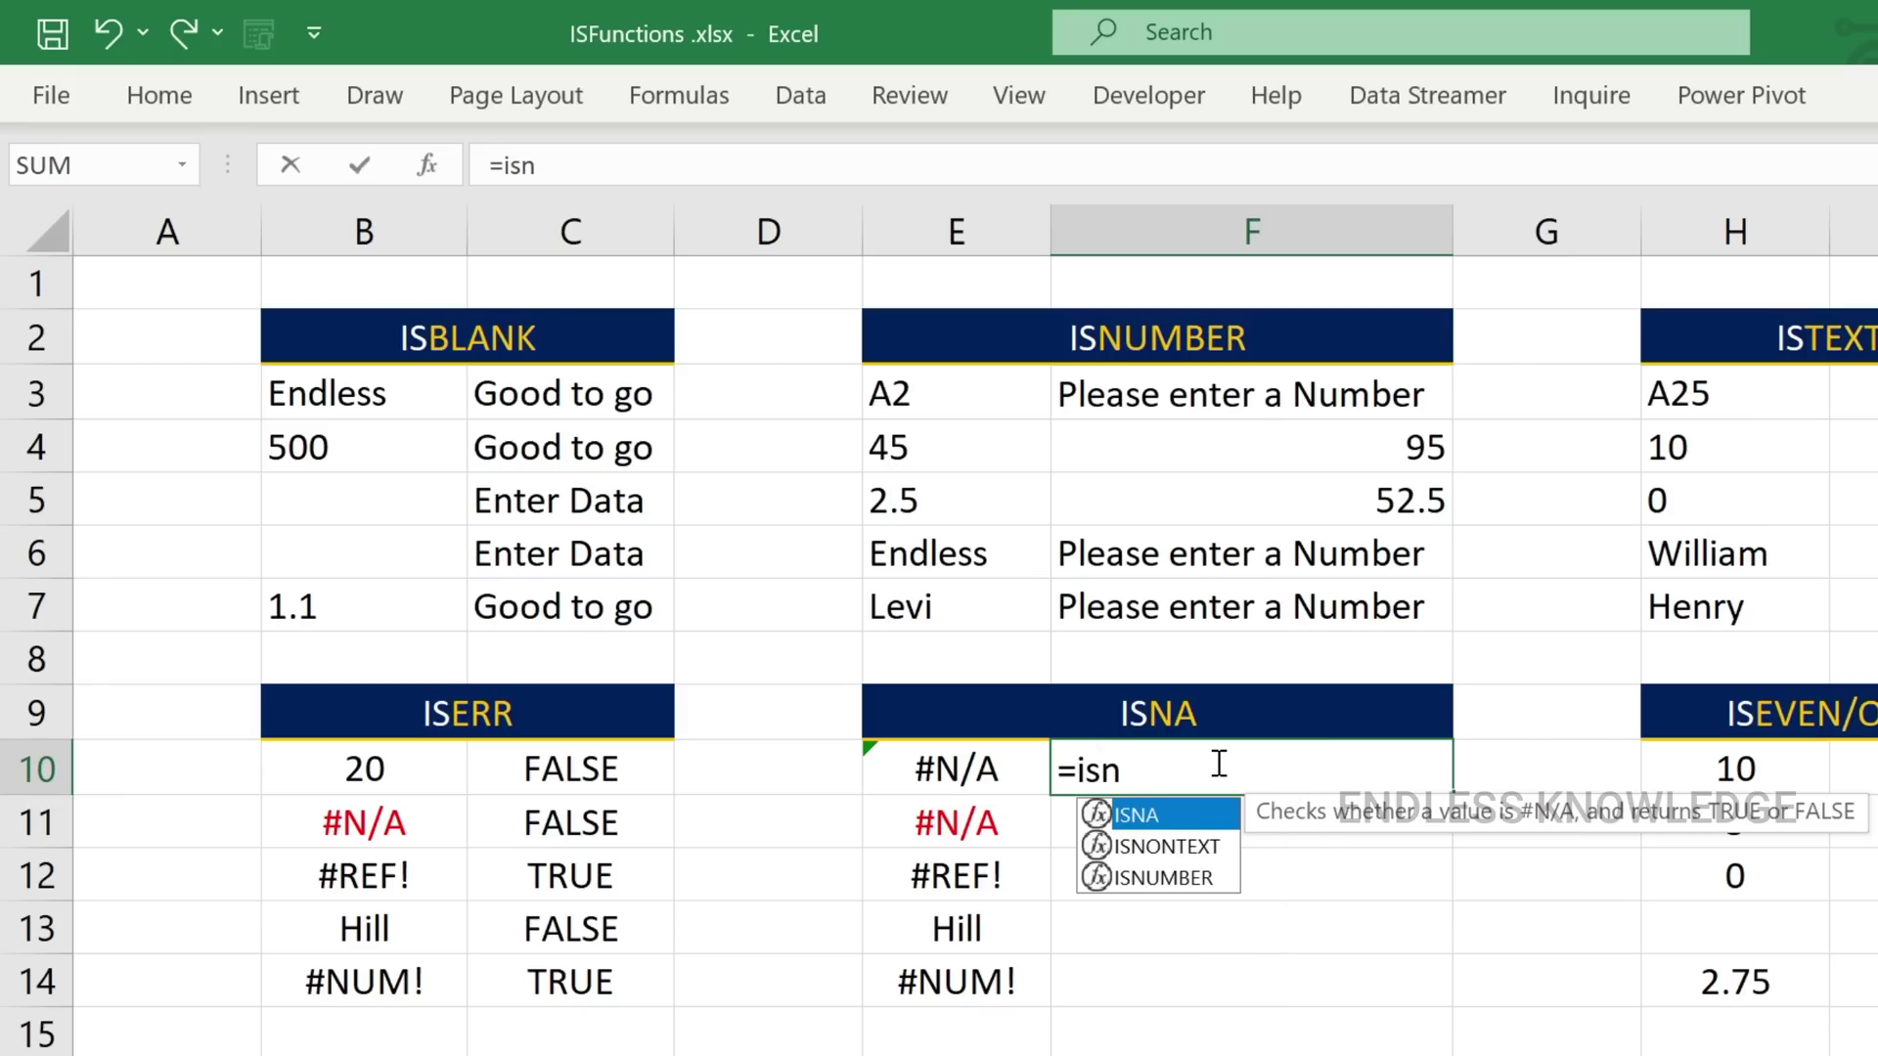
{"action": "key", "text": "Tab"}
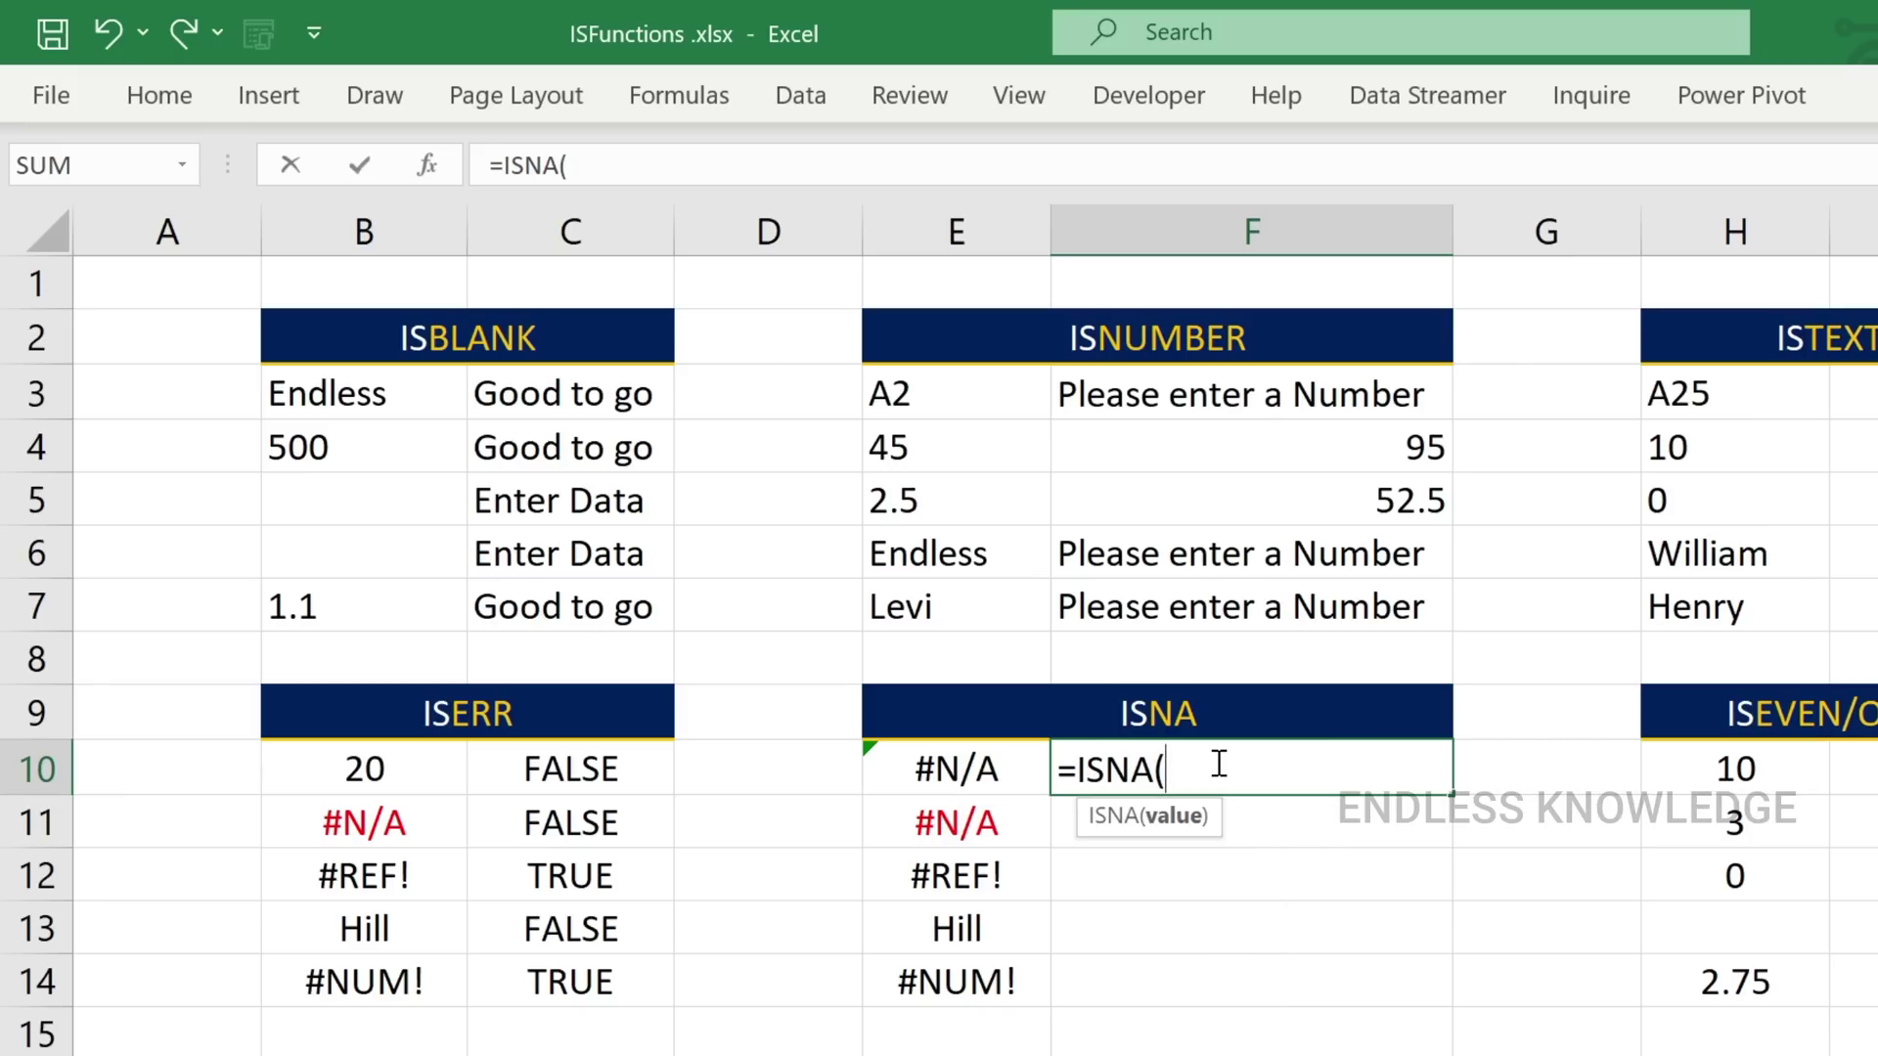
{"action": "left_click", "coordinate": [969, 771]}
{"action": "key", "text": "Return"}
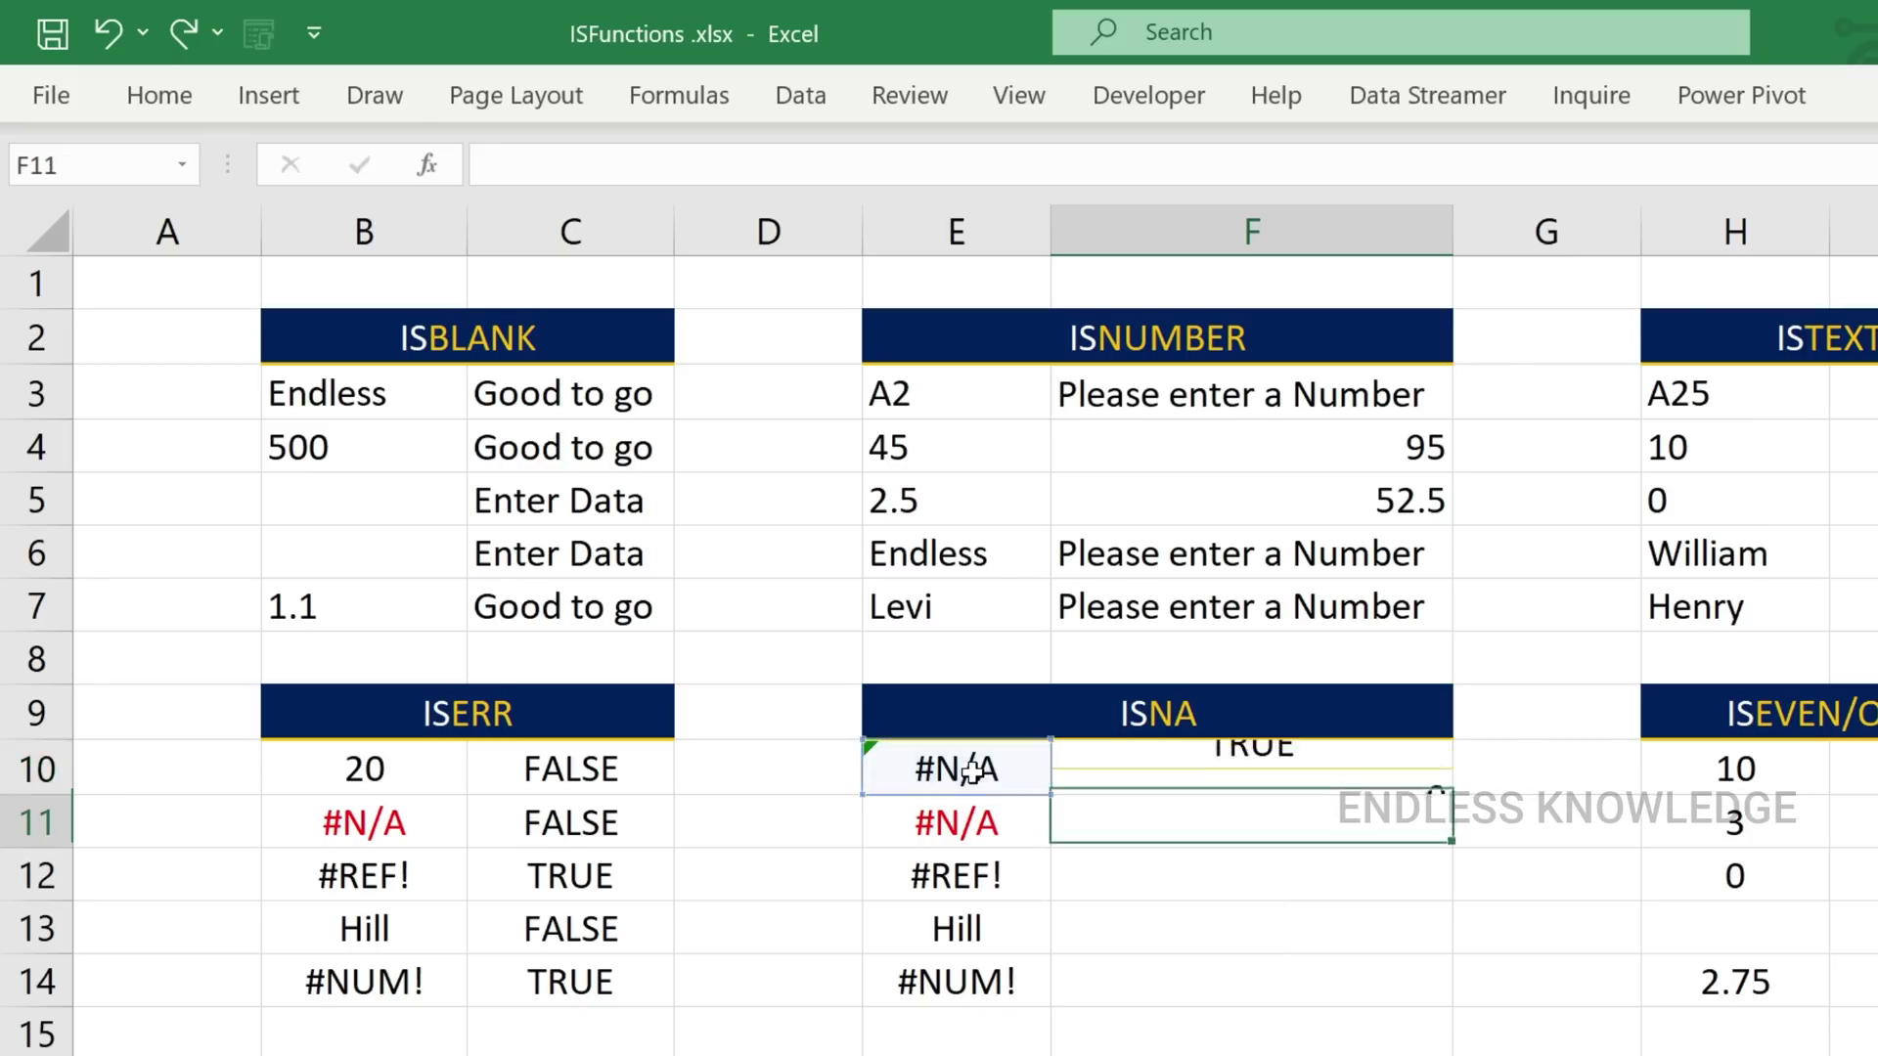
{"action": "left_click", "coordinate": [1424, 765]}
{"action": "left_click_drag", "start_coordinate": [1454, 790], "coordinate": [1425, 1003]}
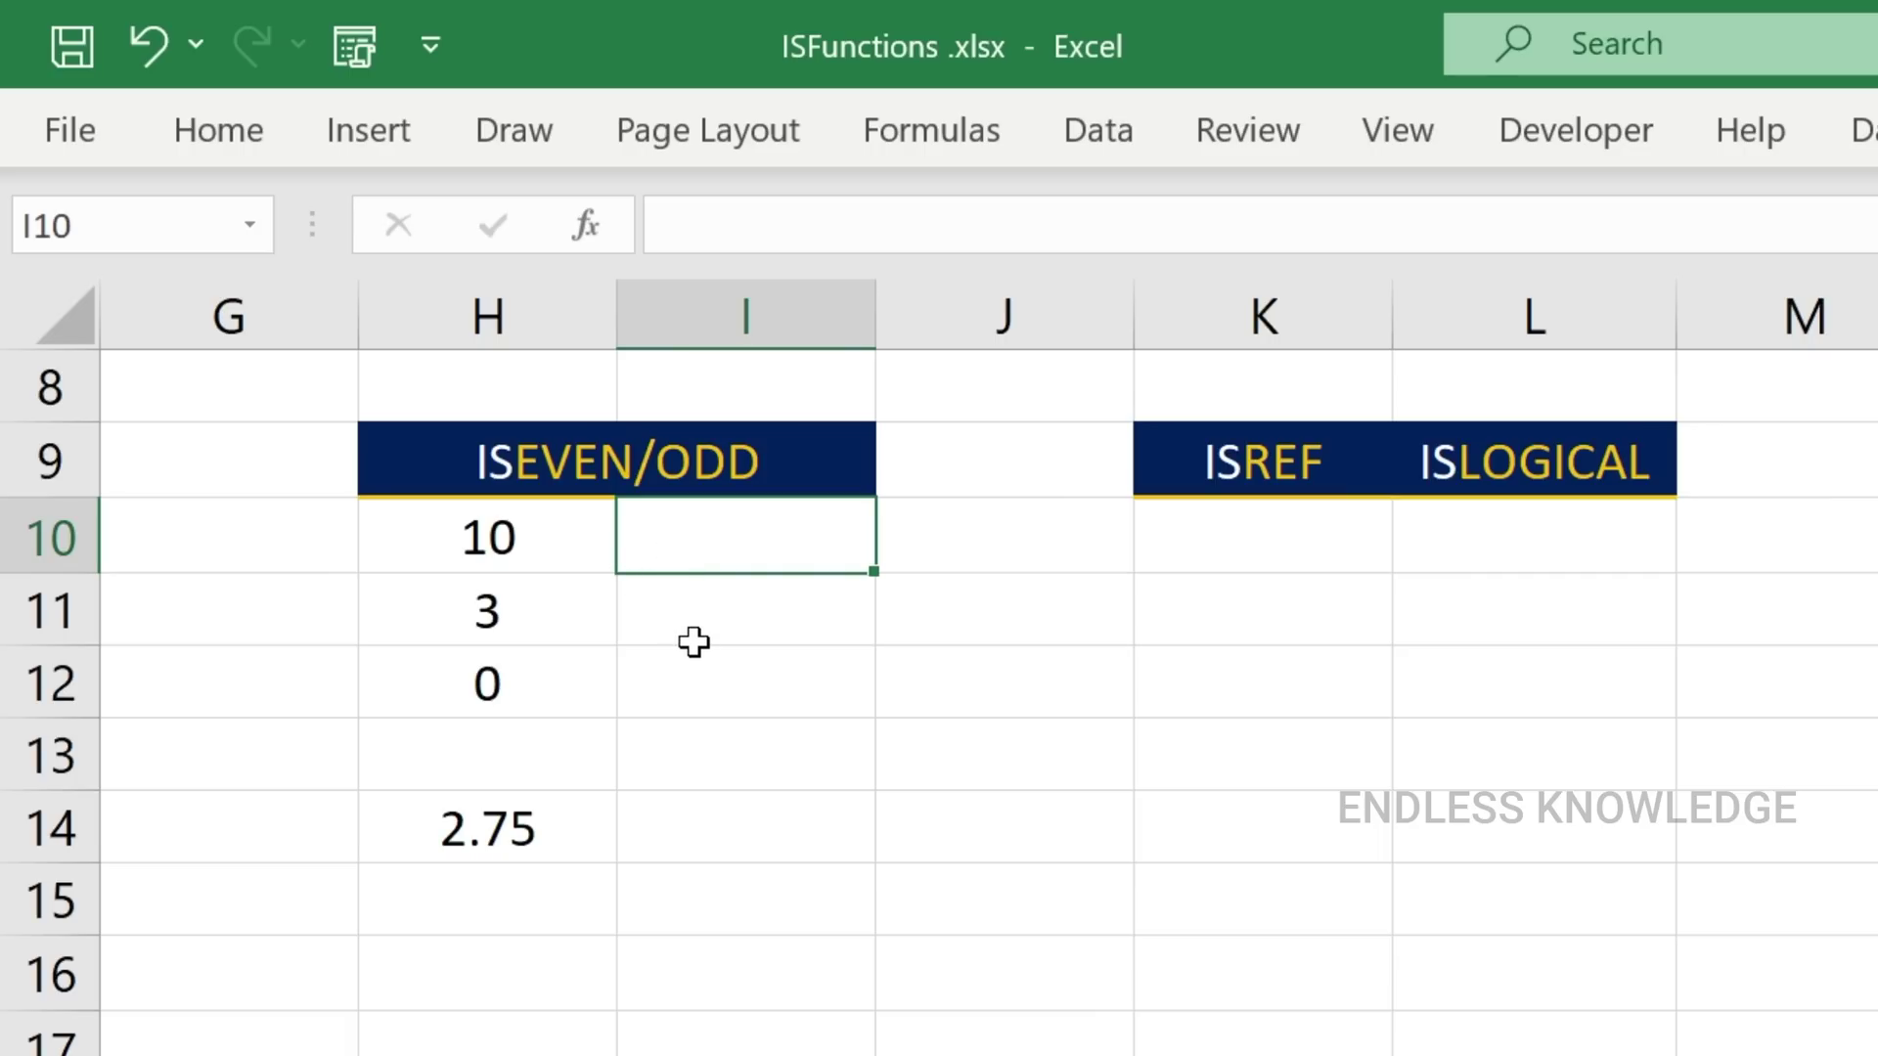
Enter the formula =ISEVEN(H10) in cell I10.
{"action": "type", "text": "="}
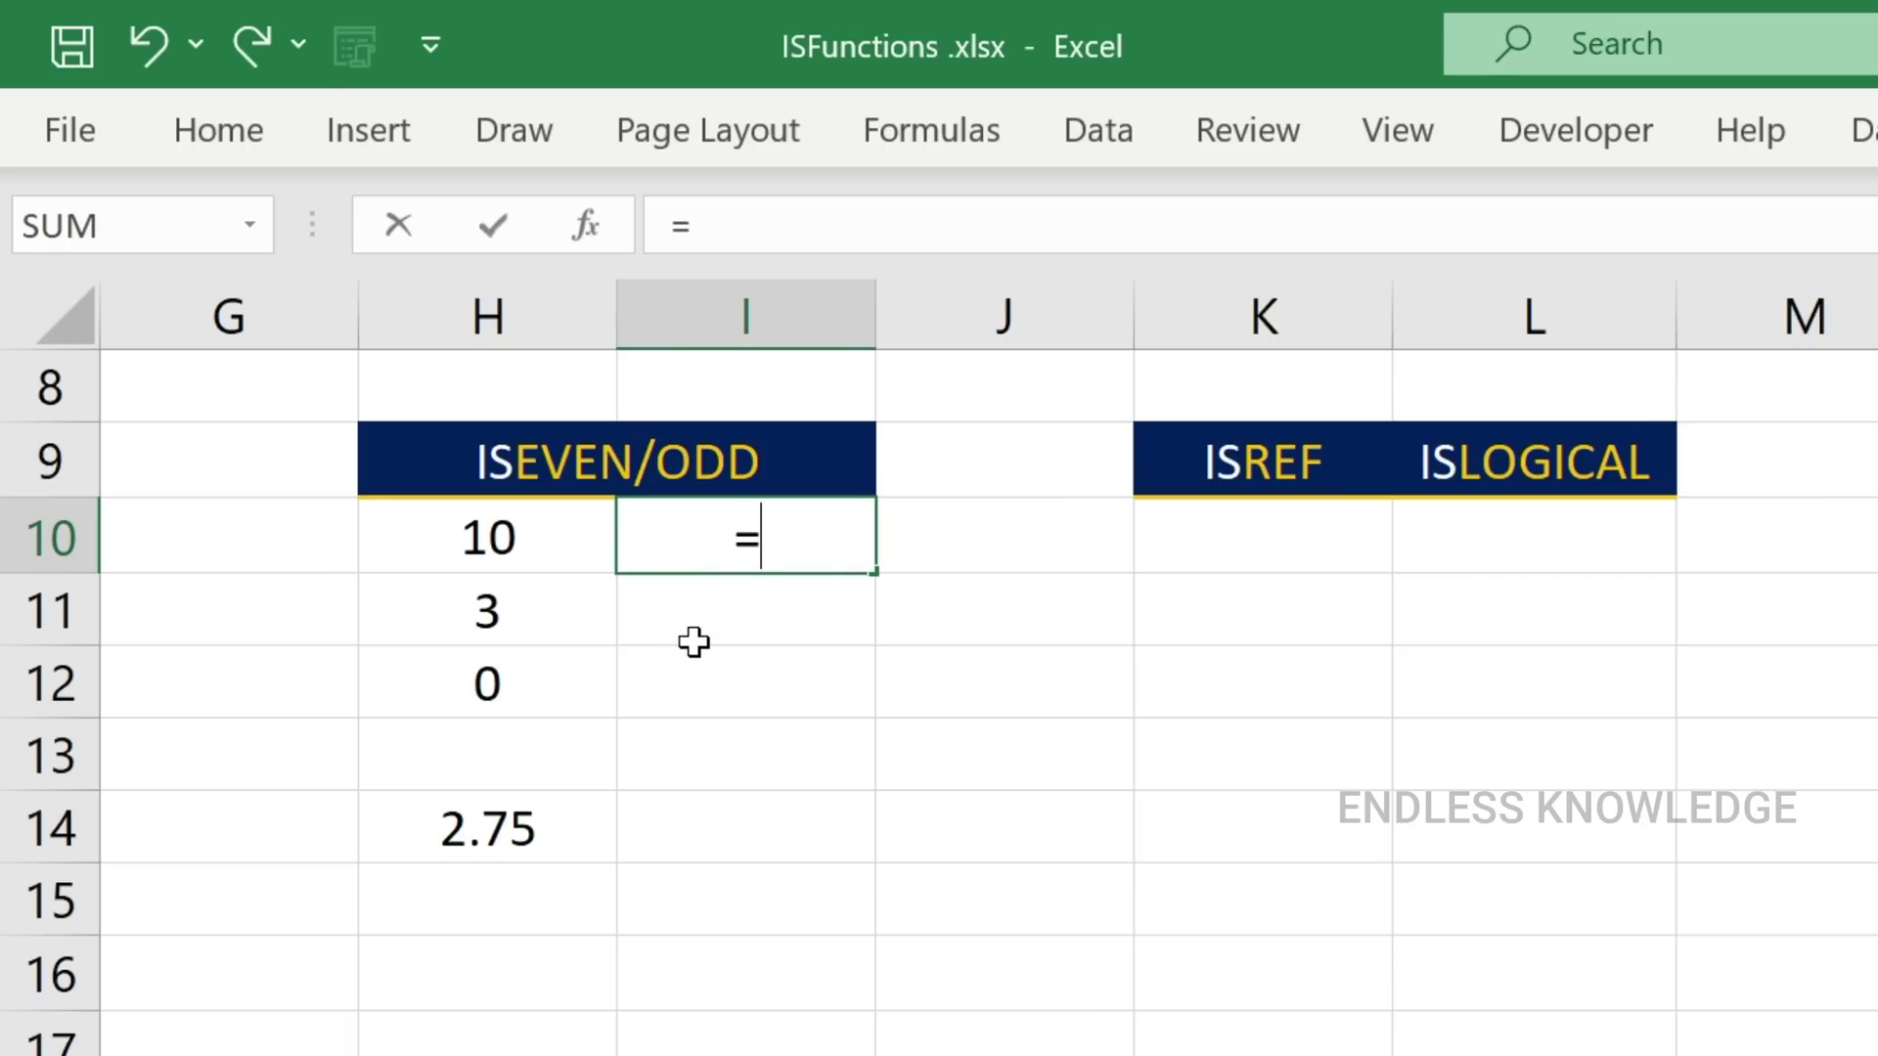
{"action": "type", "text": "is"}
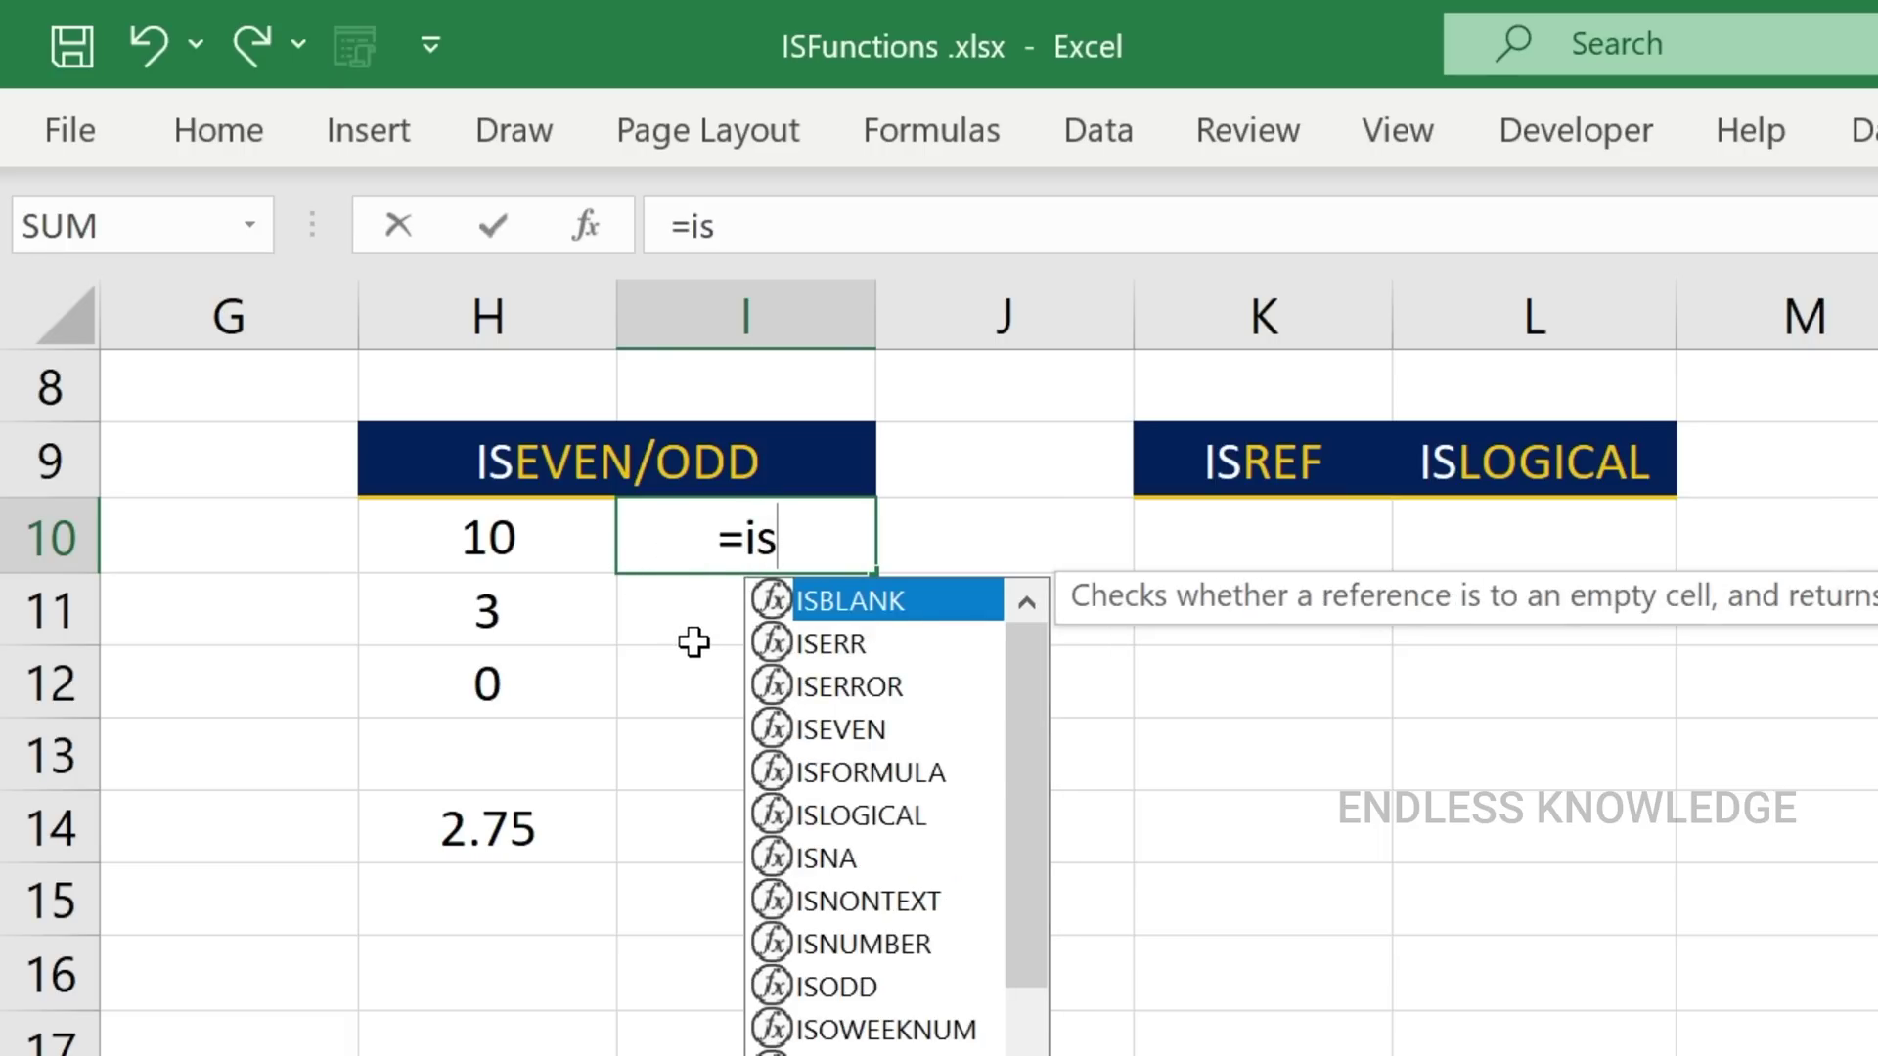
{"action": "type", "text": "d"}
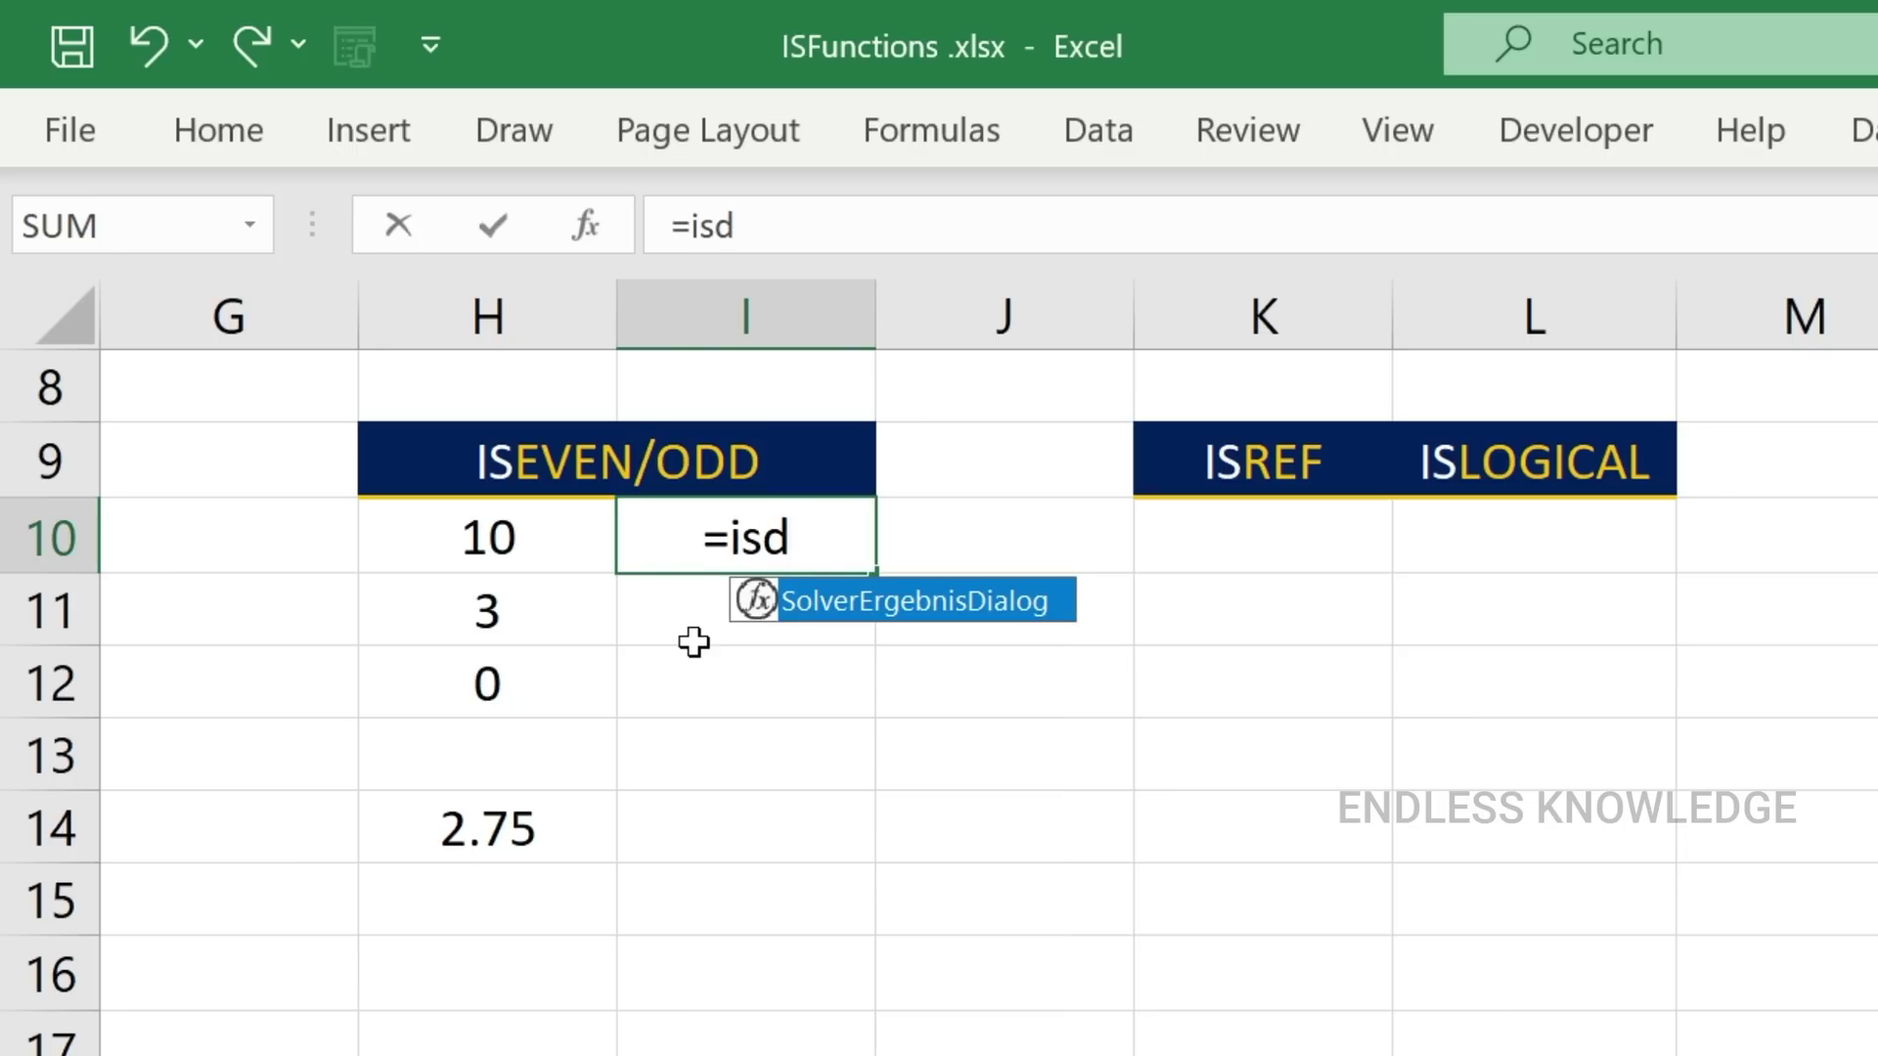
{"action": "key", "text": "BackSpace"}
{"action": "type", "text": "ev"}
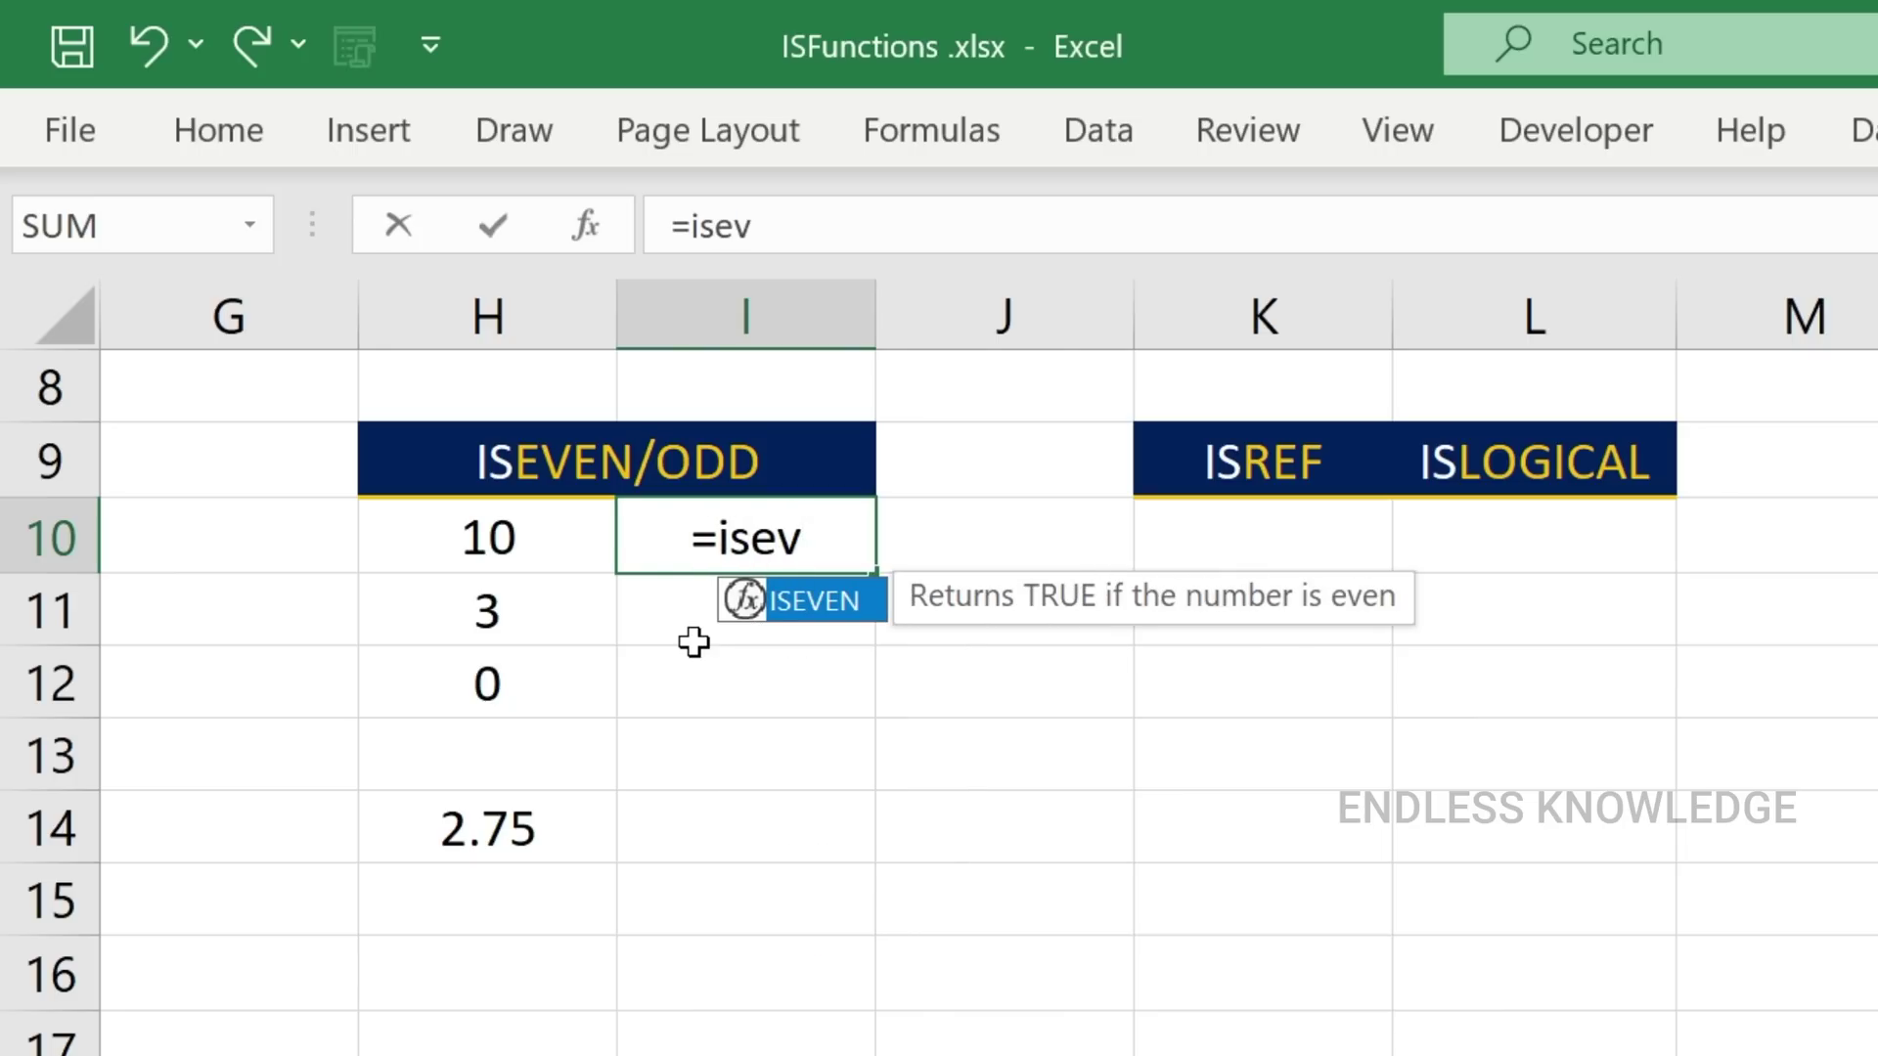
{"action": "key", "text": "Tab"}
{"action": "key", "text": "Left"}
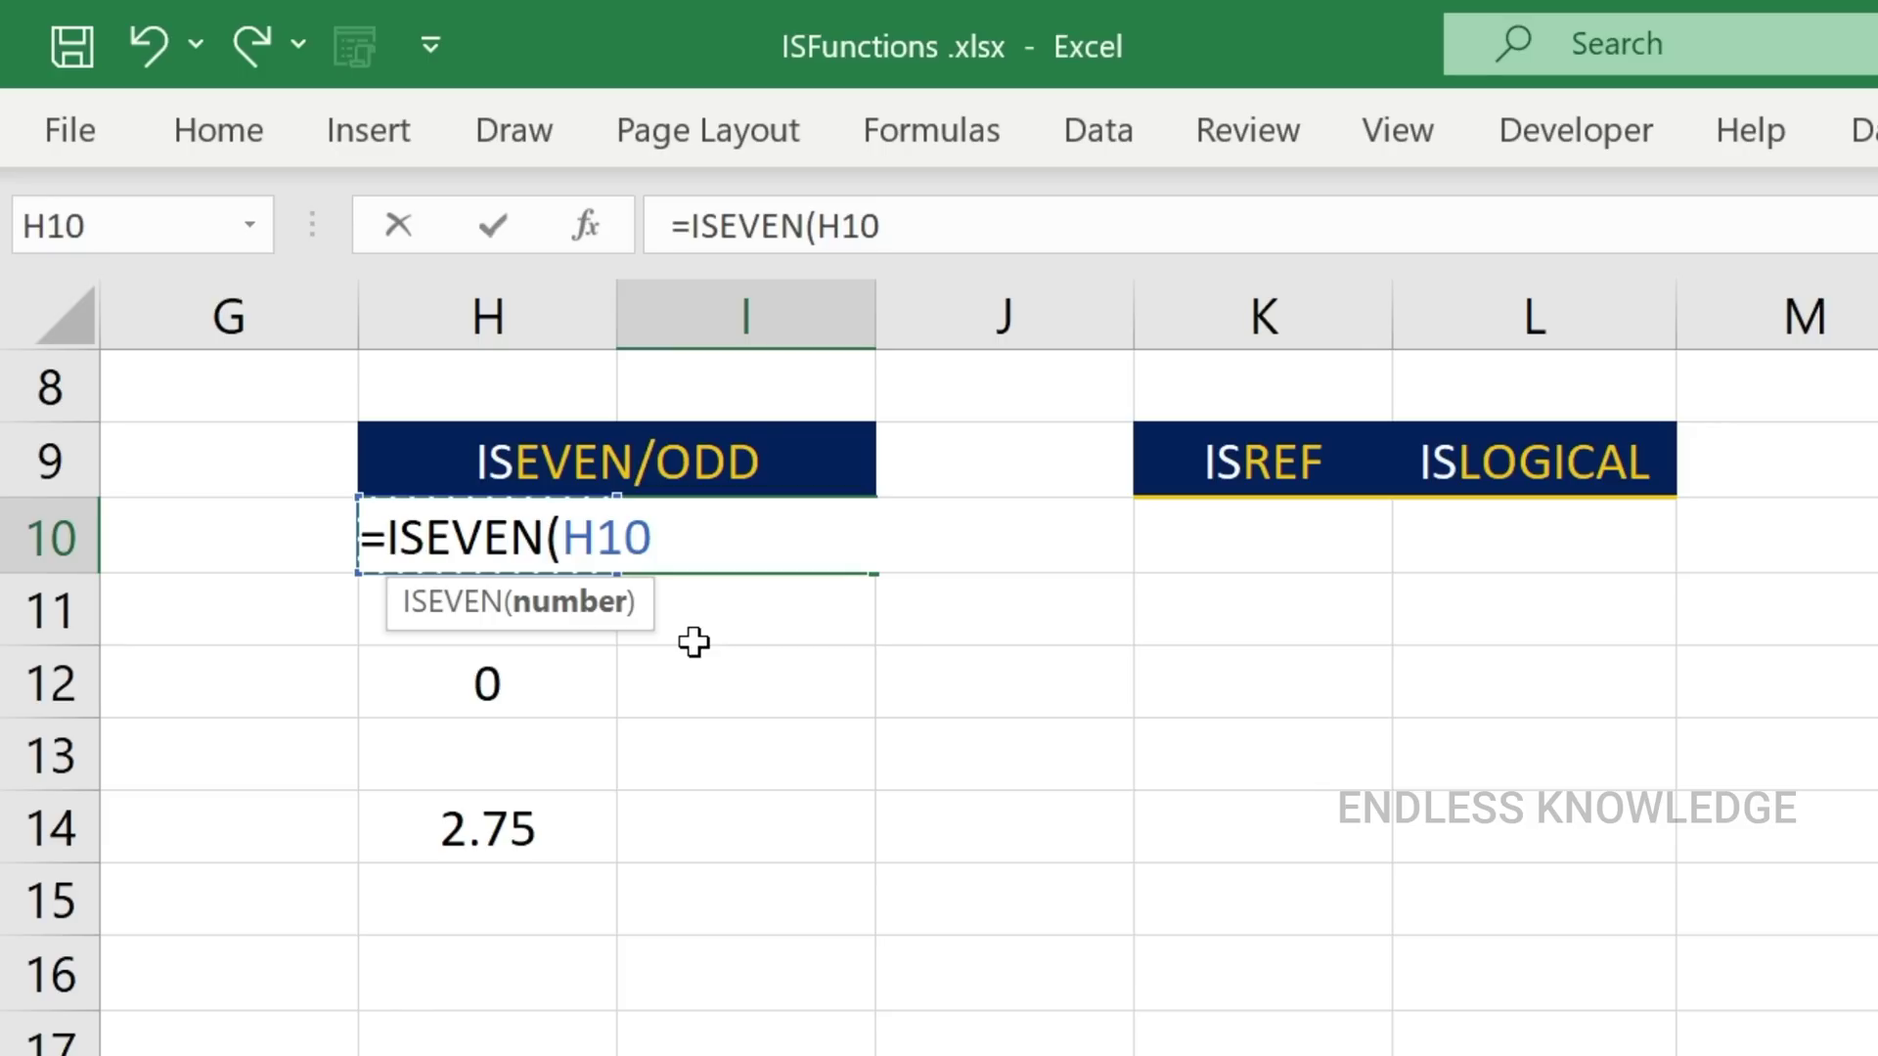
{"action": "type", "text": ")"}
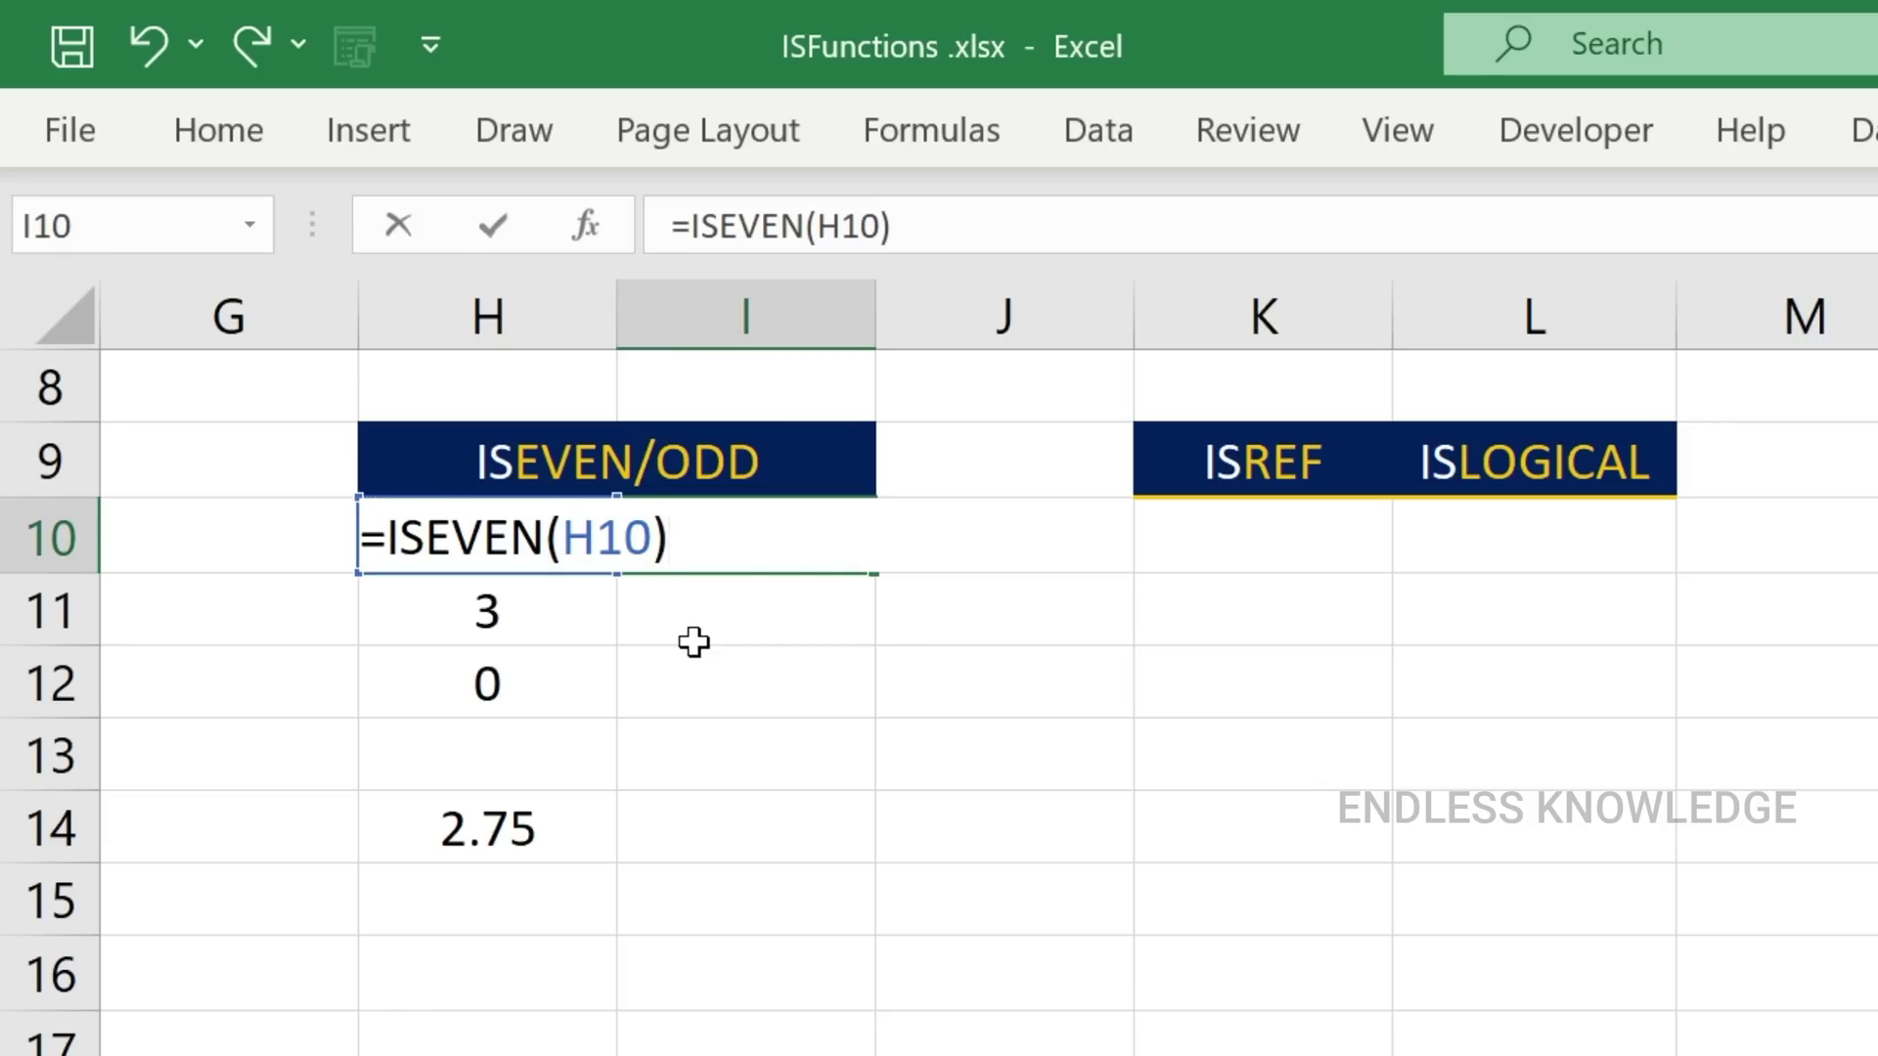
{"action": "key", "text": "Return"}
Fill the ISEVEN formula from I10 down to I14 and check the results for H13 and H12.
{"action": "left_click", "coordinate": [838, 511]}
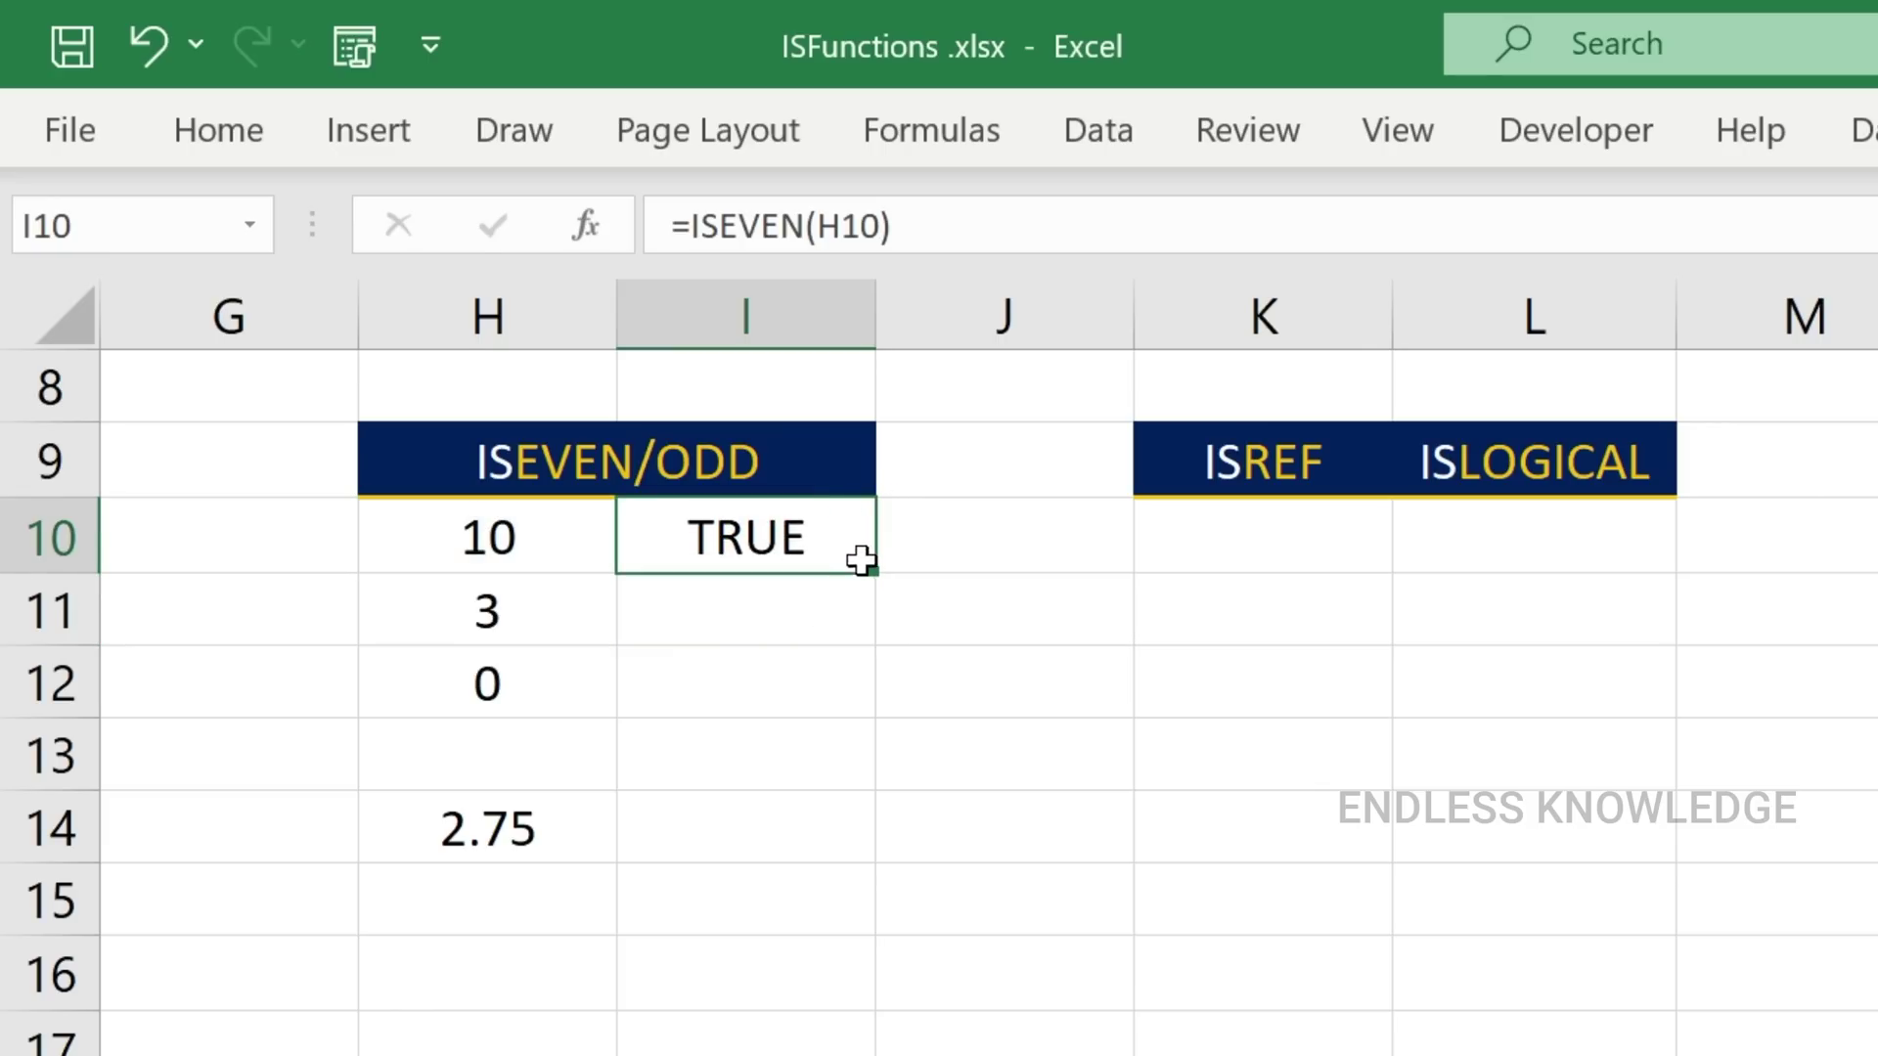
{"action": "double_click", "coordinate": [871, 573]}
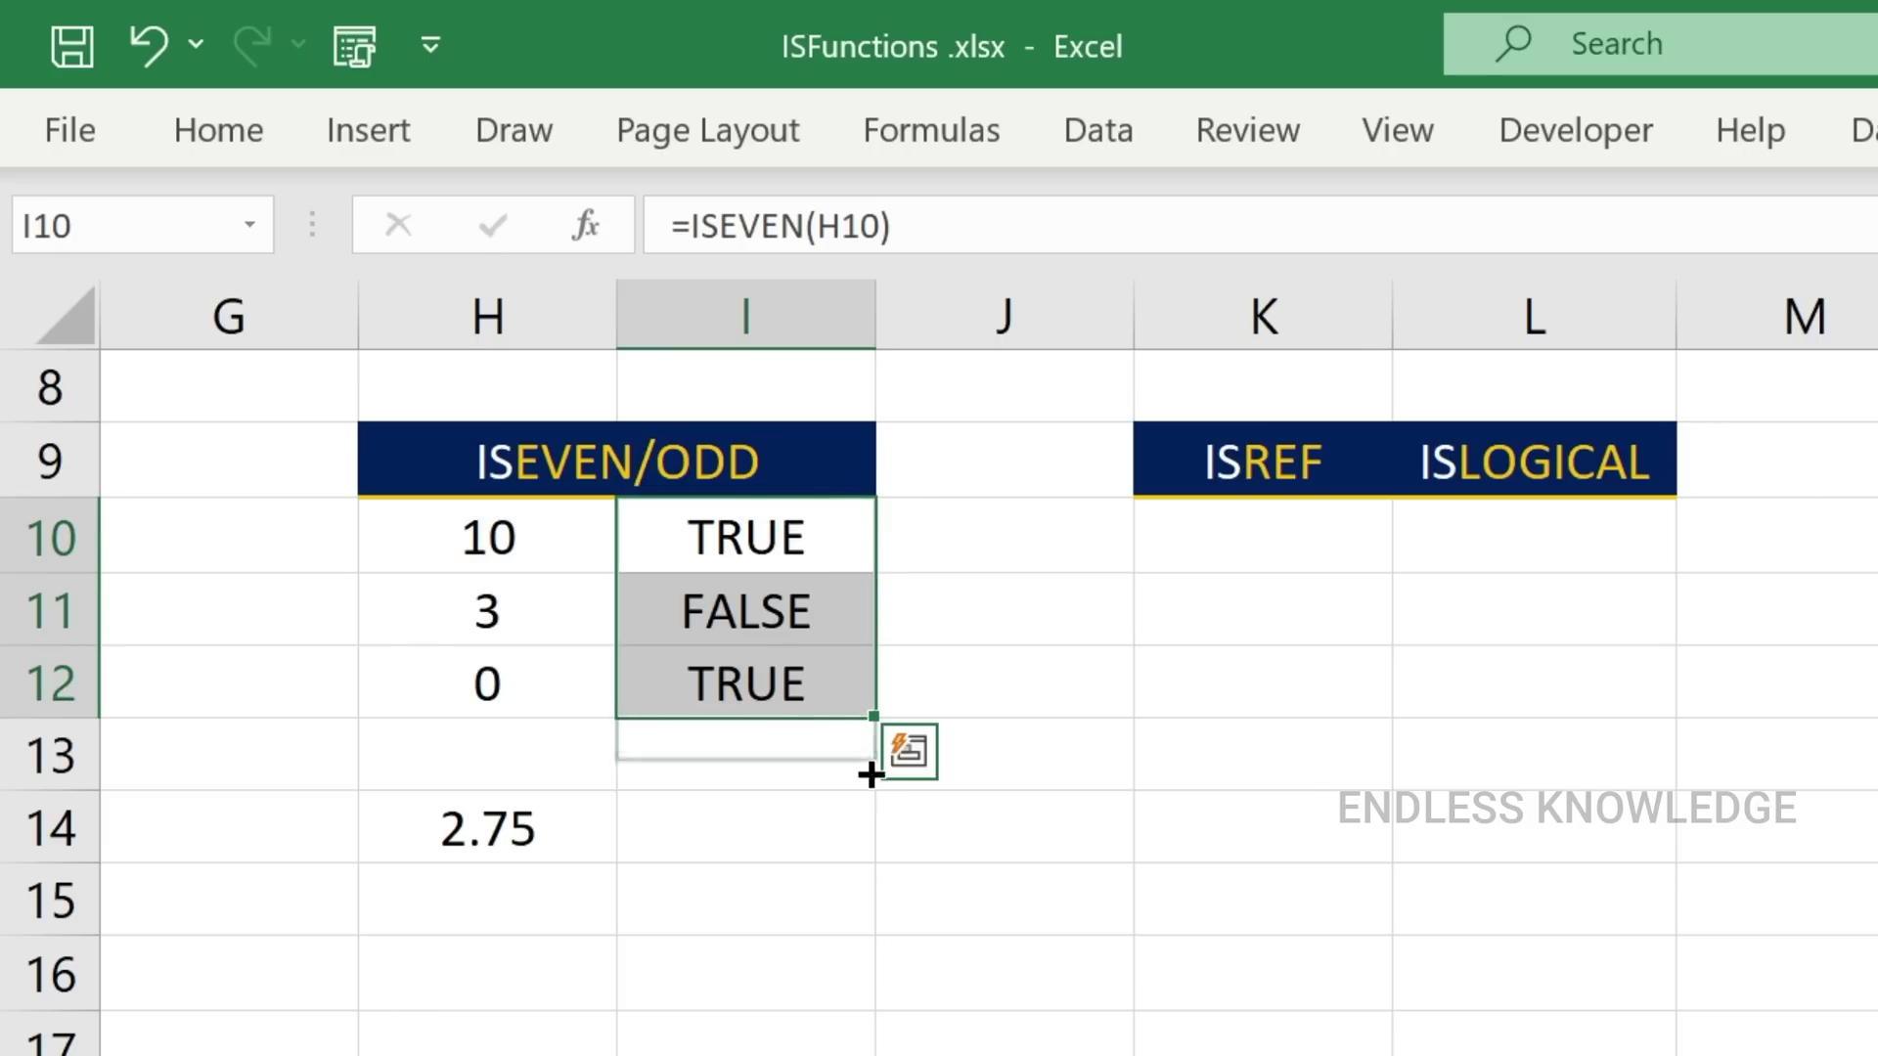
{"action": "left_click_drag", "start_coordinate": [871, 774], "coordinate": [860, 849]}
{"action": "left_click", "coordinate": [489, 762]}
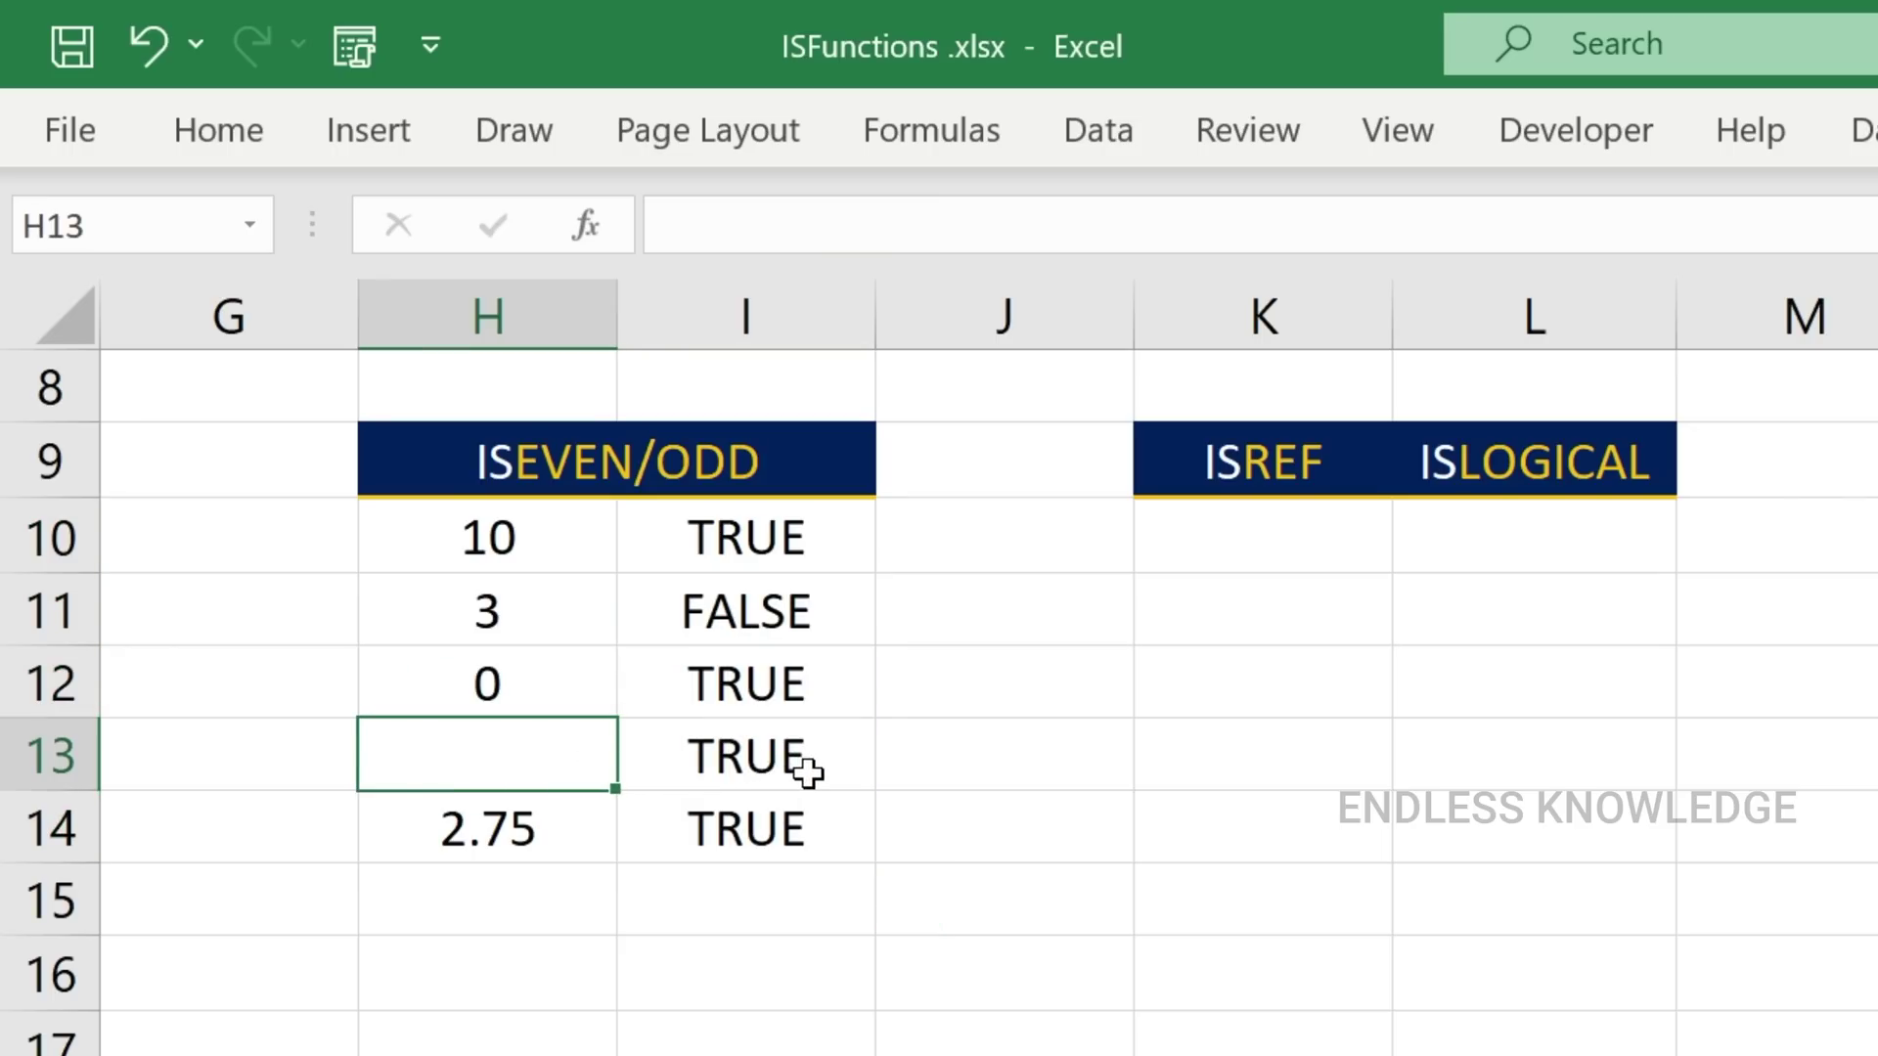
{"action": "left_click", "coordinate": [547, 685]}
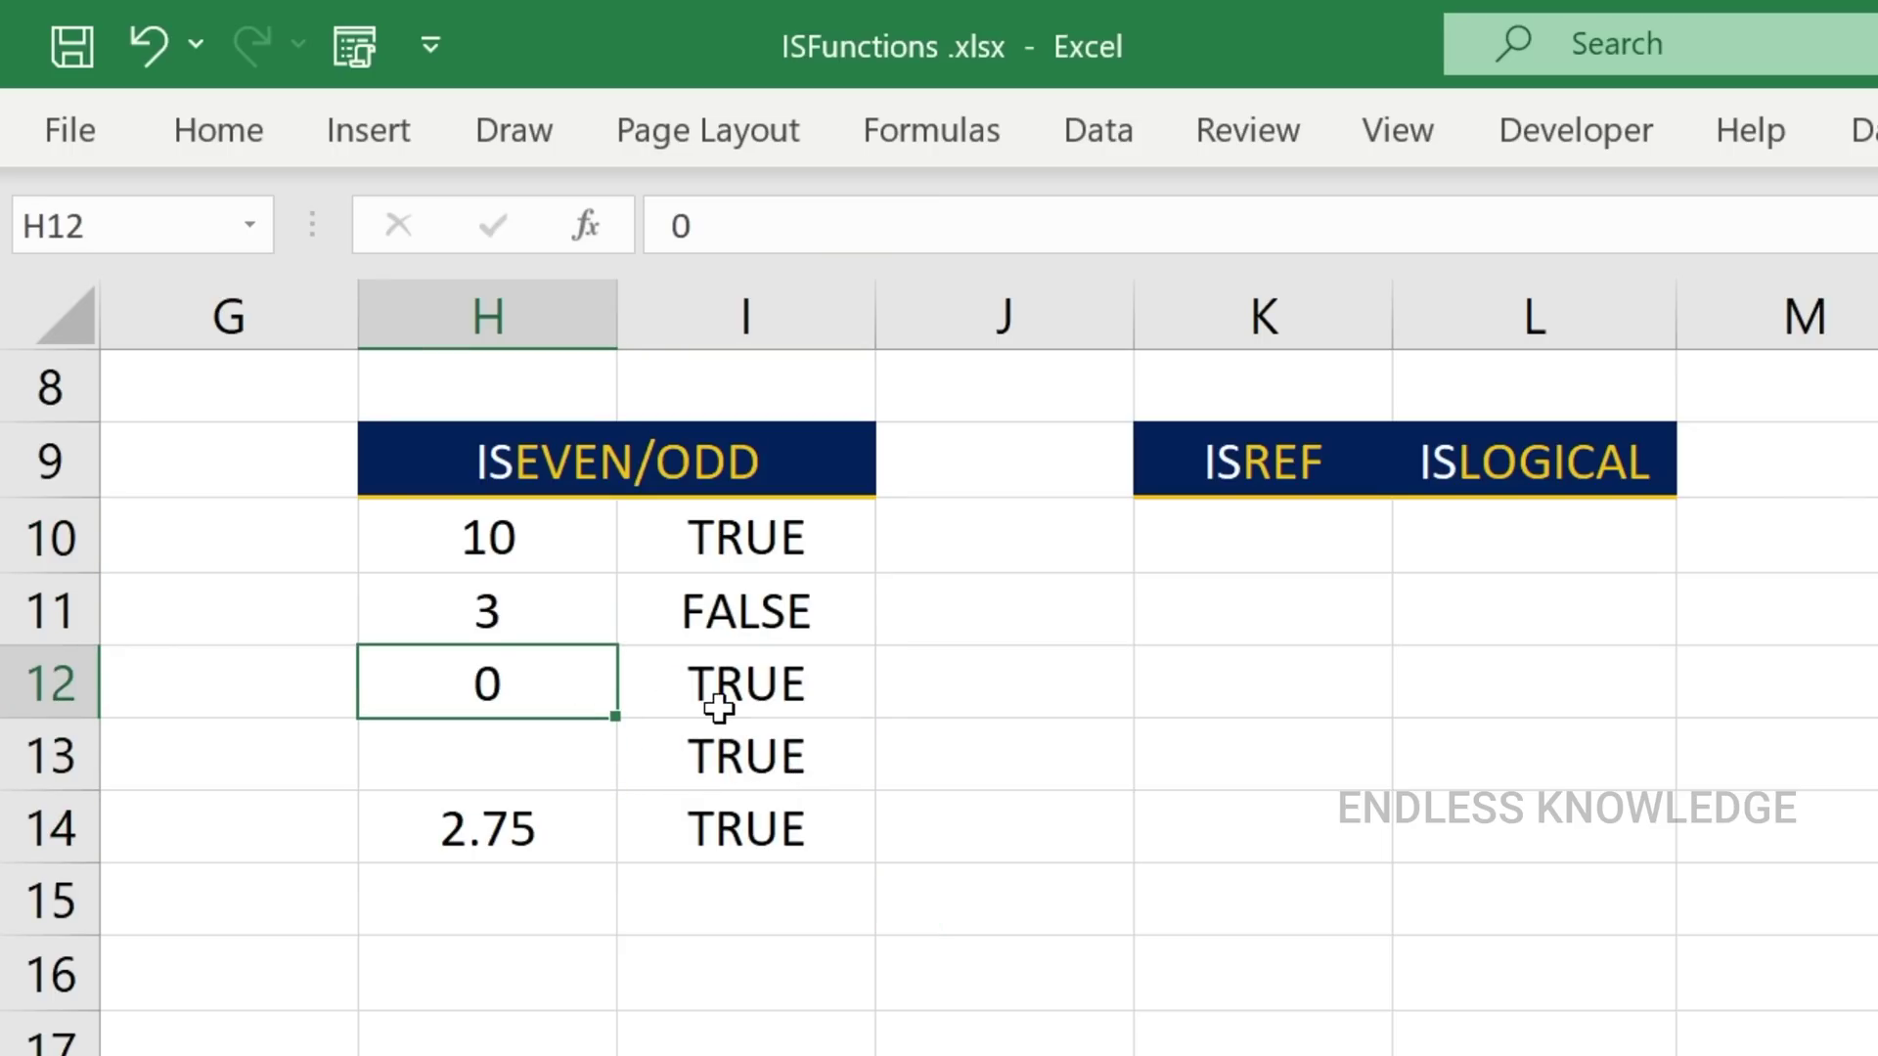
Undo the ISEVEN formulas in I10:I14 and re-enter =ISEVEN(H10) in cell I10.
{"action": "left_click", "coordinate": [557, 757]}
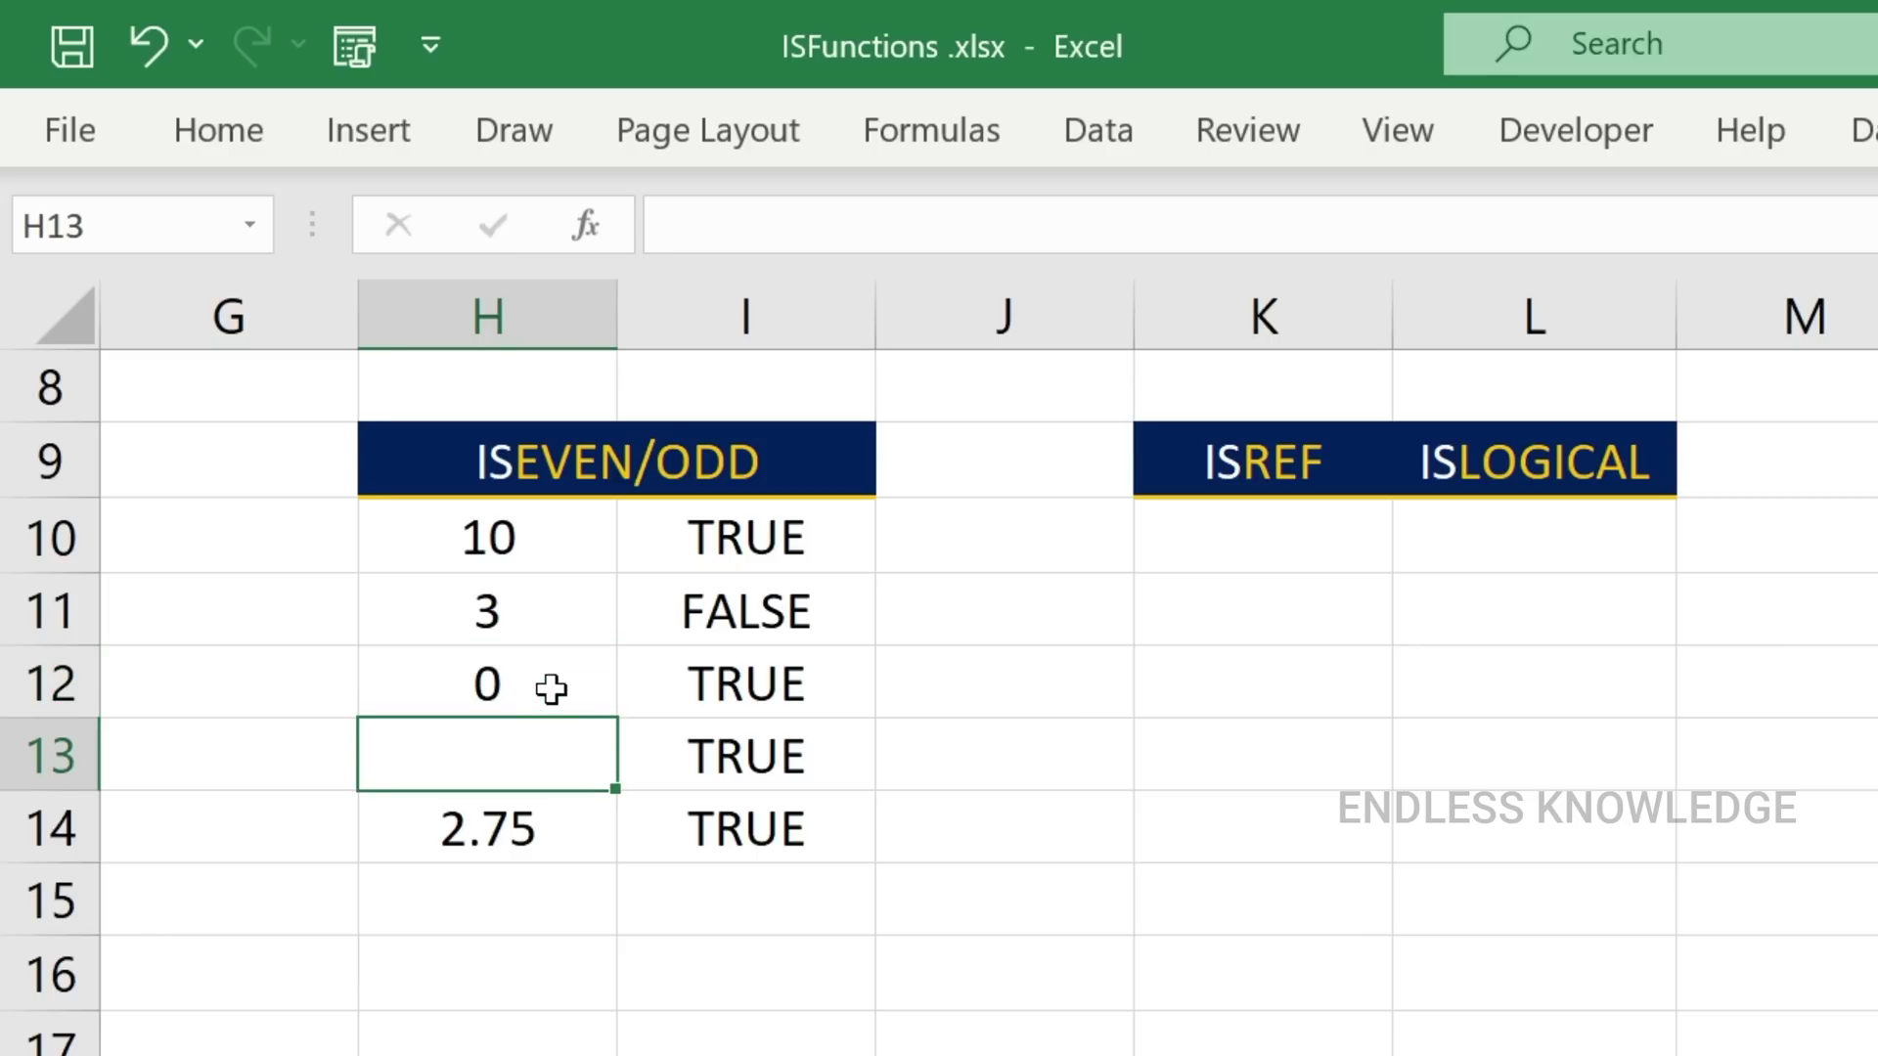
{"action": "key", "text": "ctrl+z"}
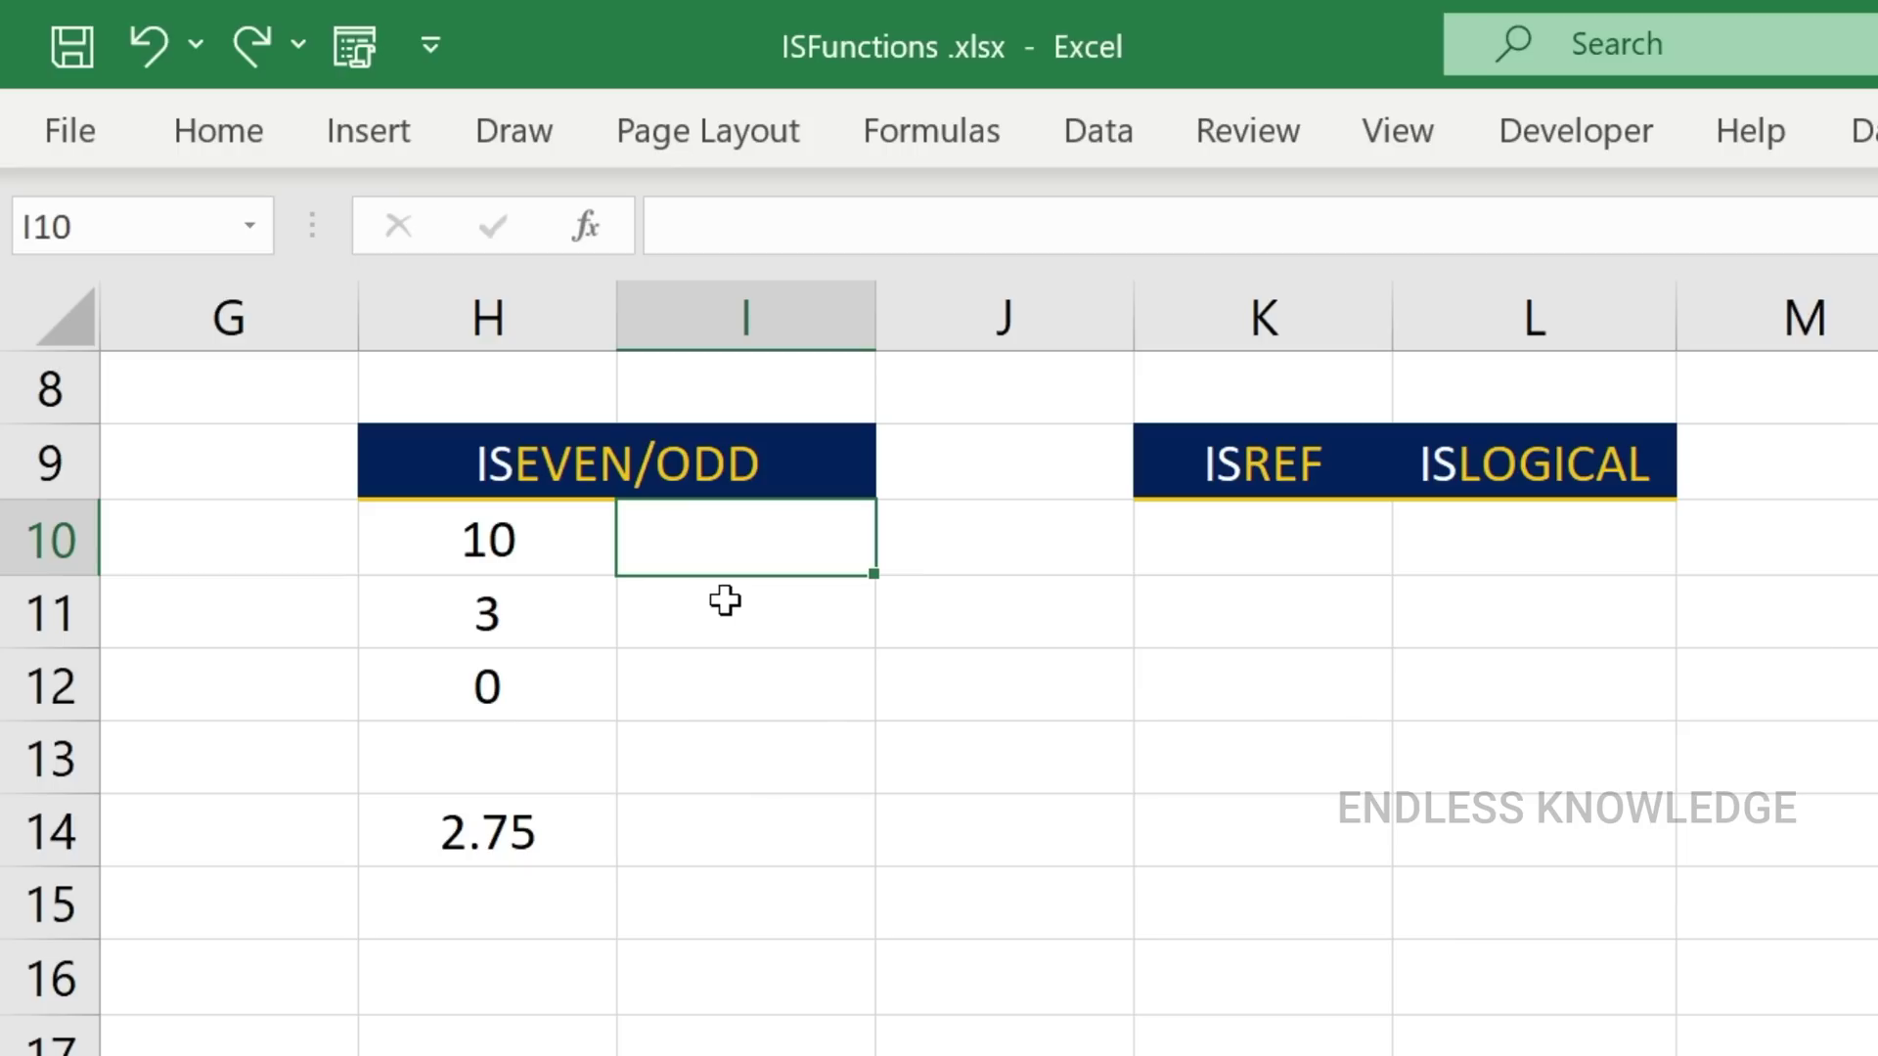
{"action": "type", "text": "=is"}
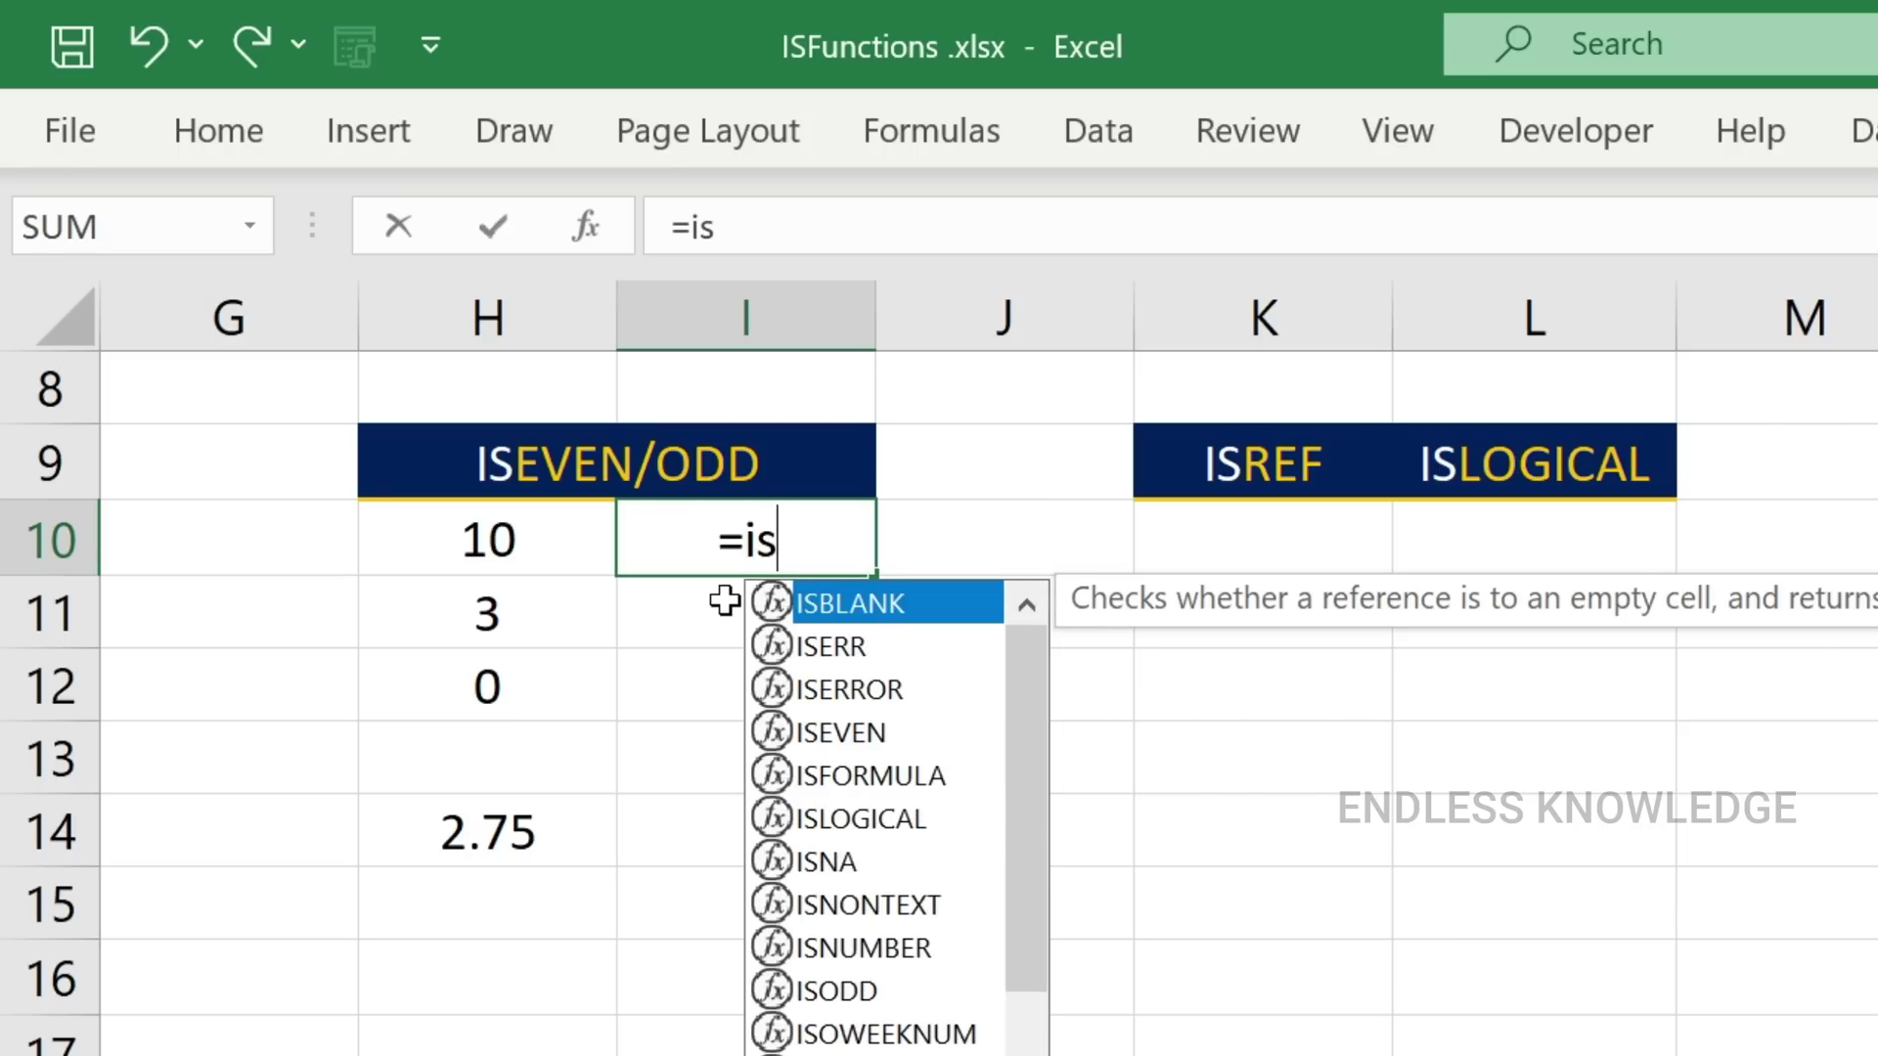
{"action": "type", "text": "eve"}
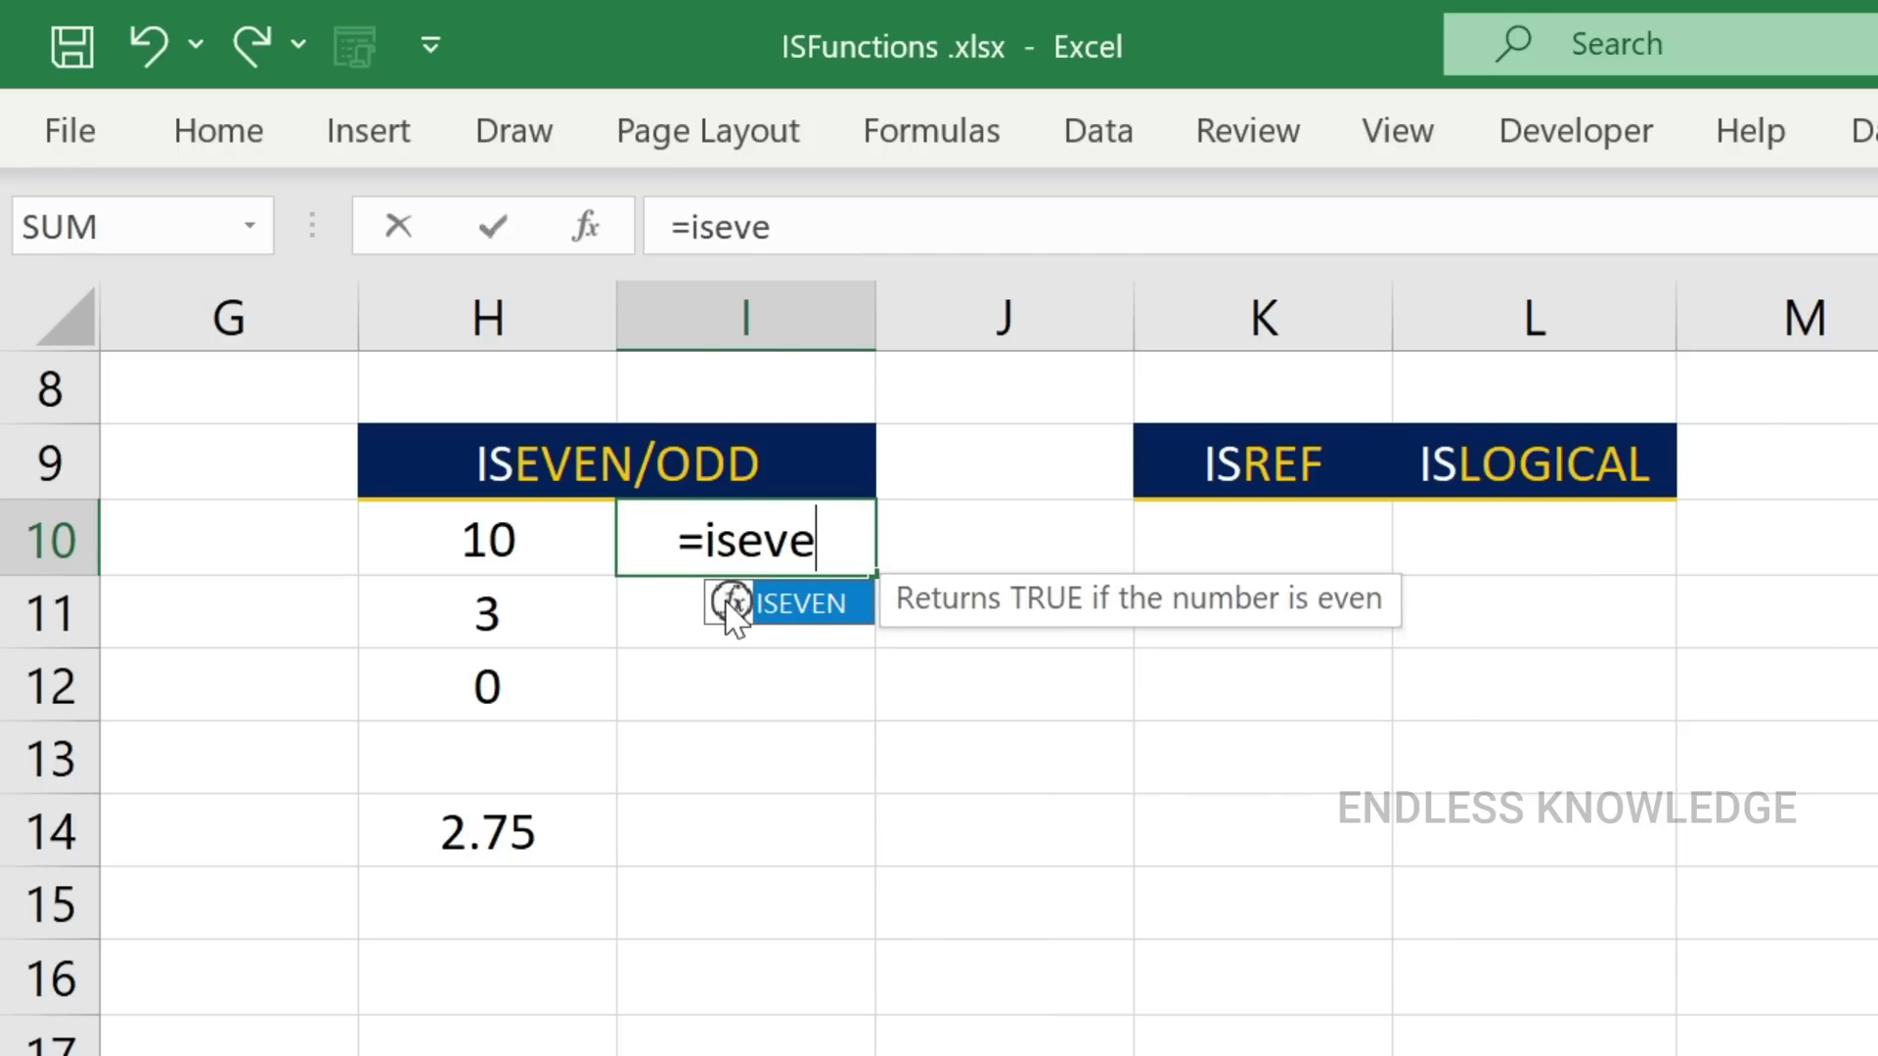
{"action": "double_click", "coordinate": [728, 604]}
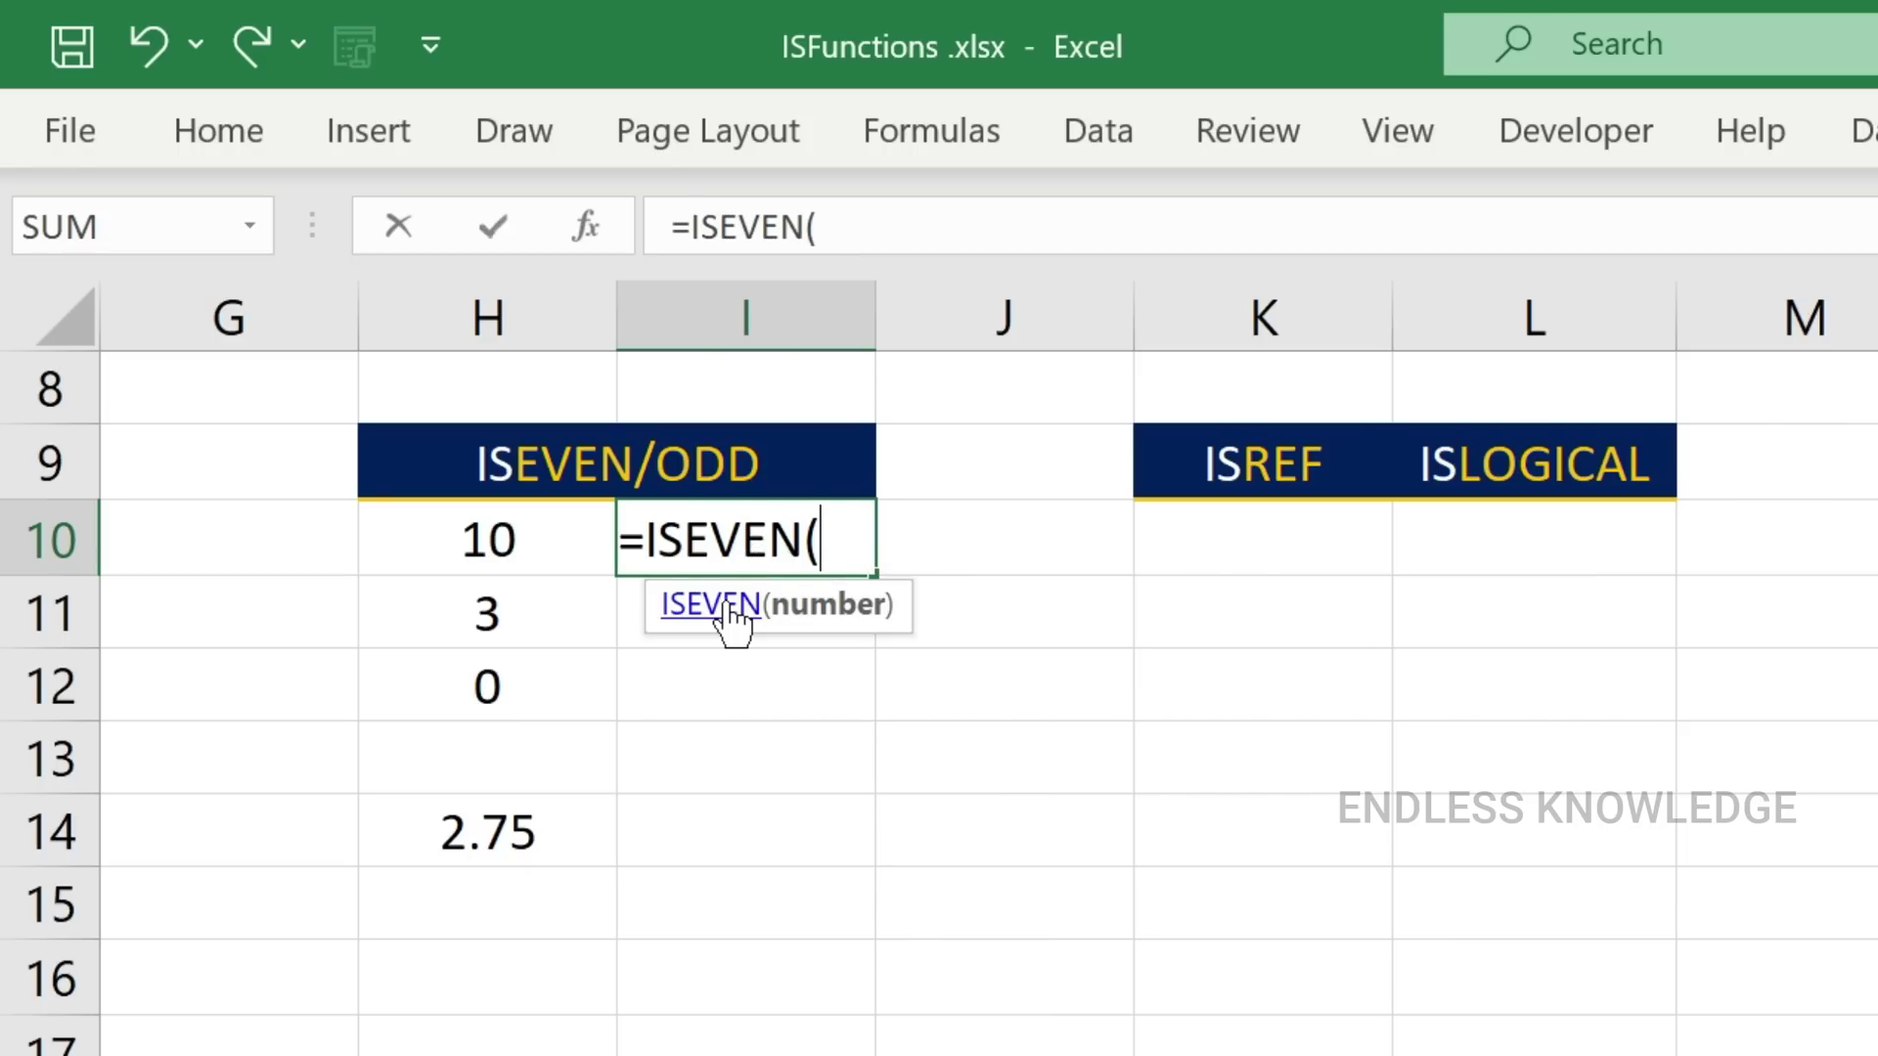
{"action": "left_click", "coordinate": [548, 536]}
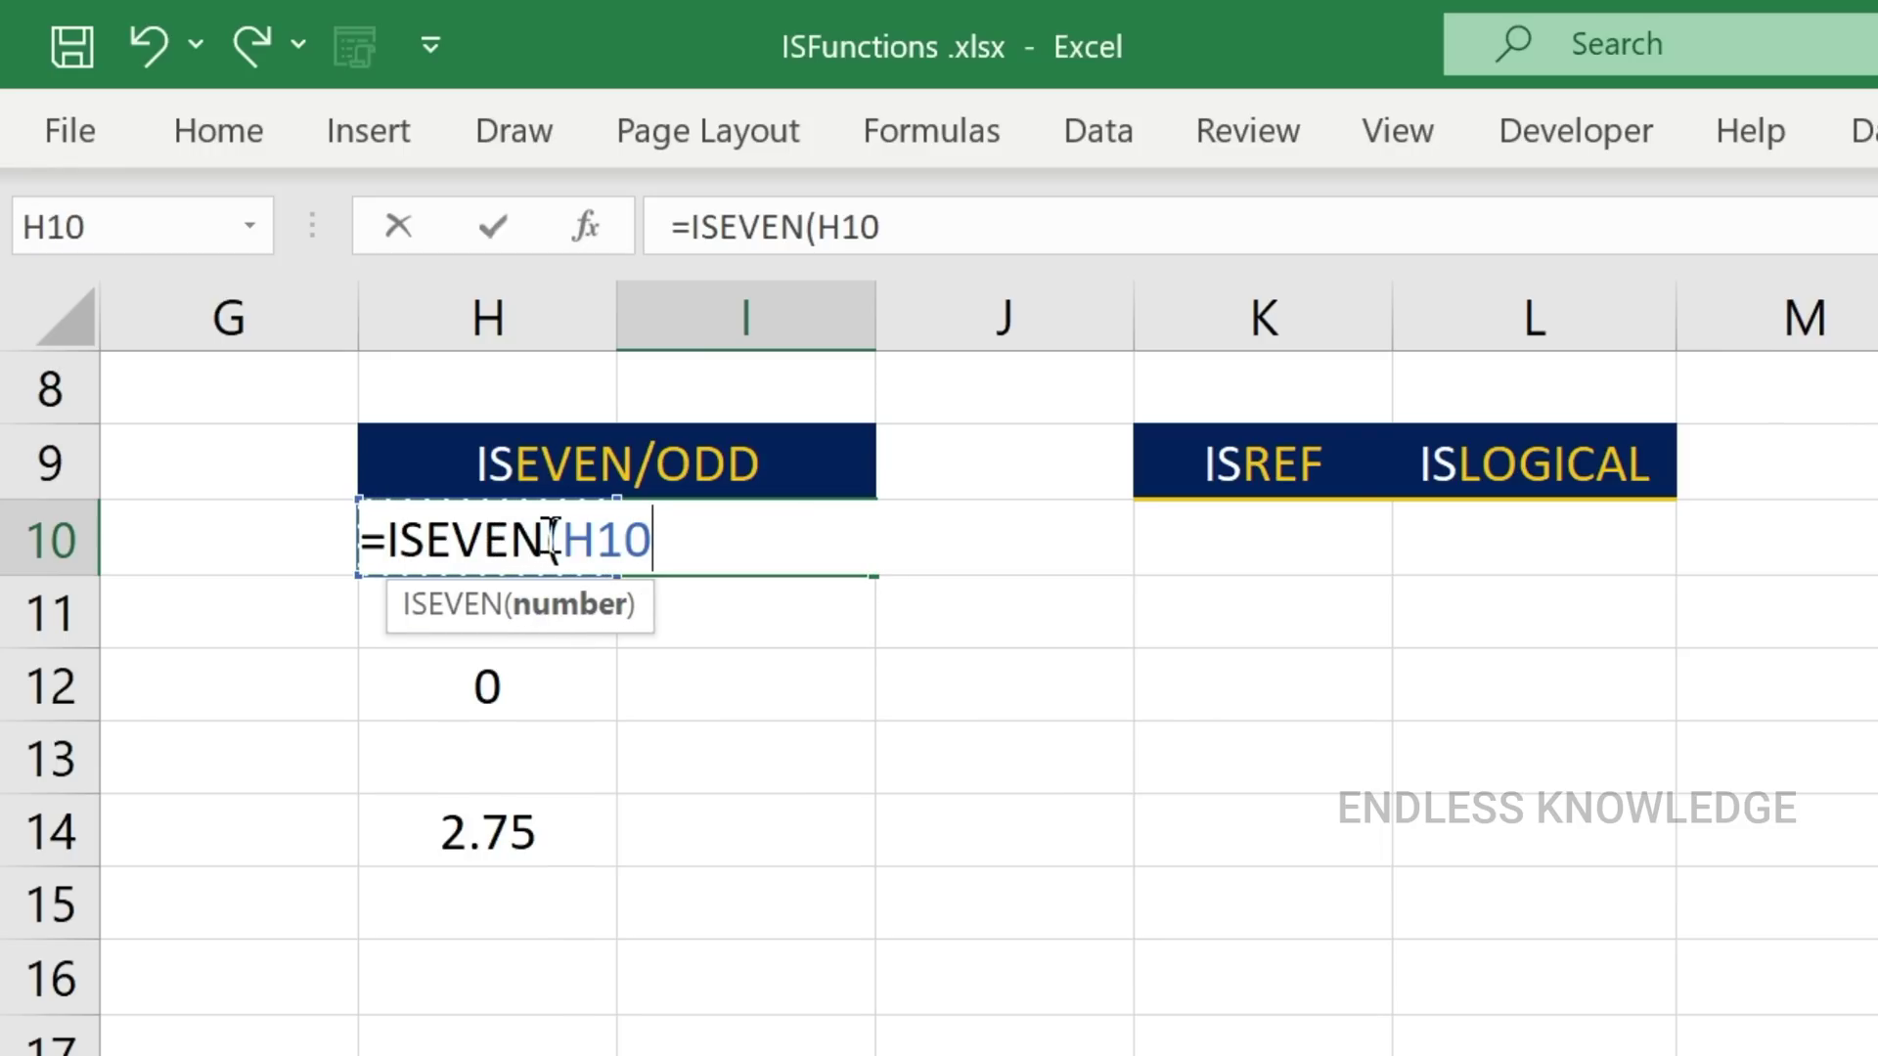
{"action": "type", "text": ")"}
{"action": "key", "text": "Return"}
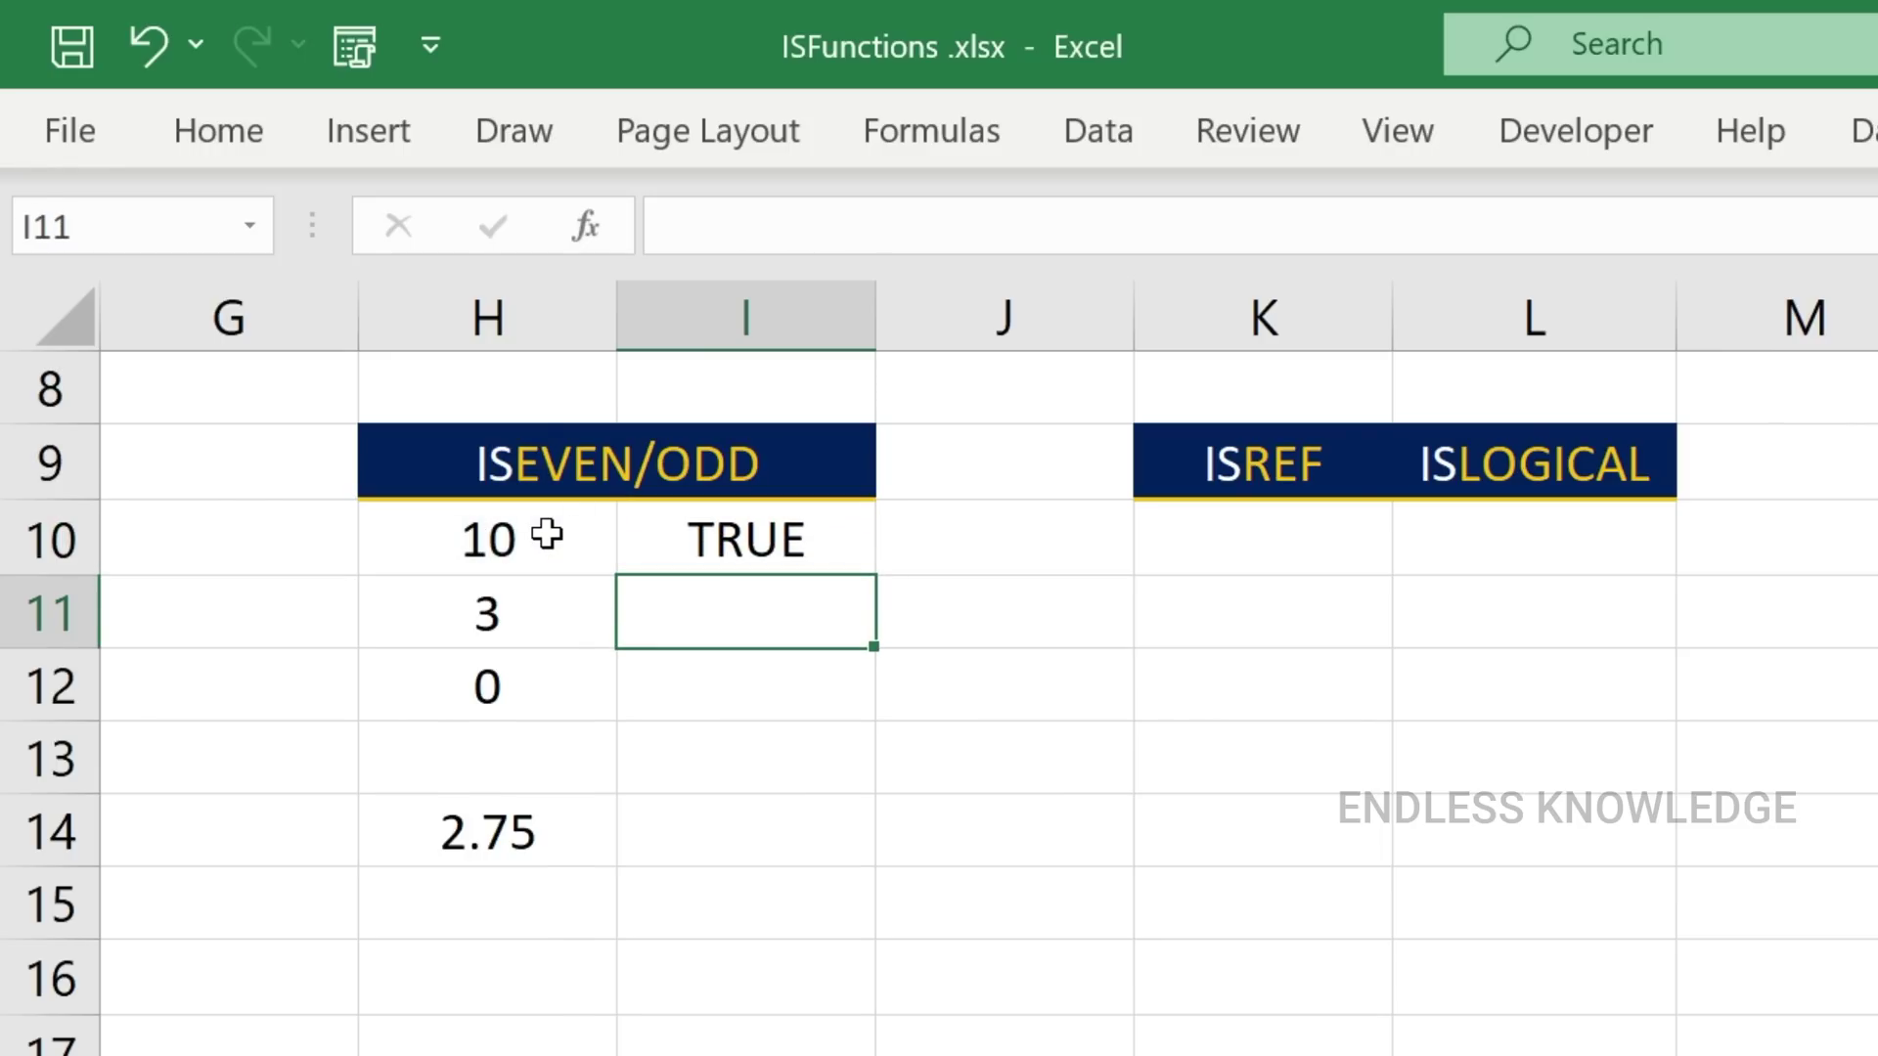
Fill the ISEVEN formula from I10 down to I14 and check the result for the decimal number in H14.
{"action": "left_click", "coordinate": [523, 711]}
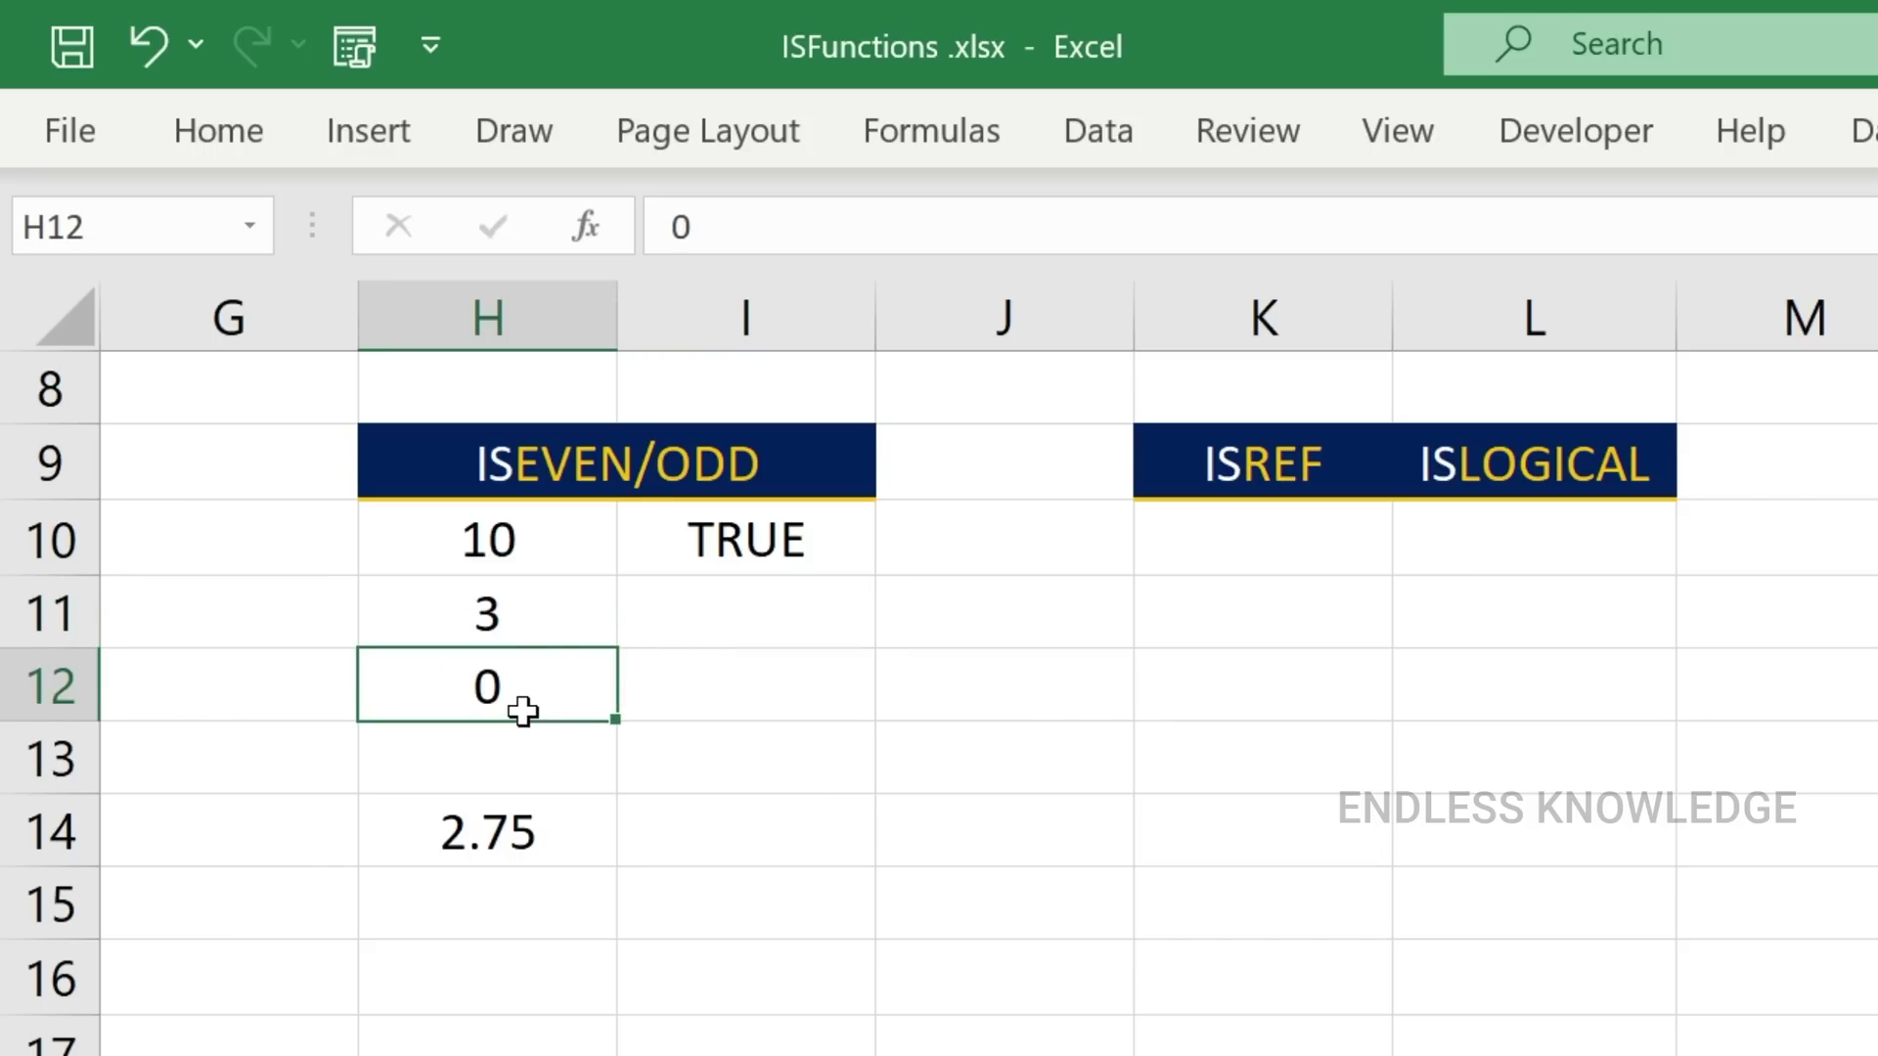
{"action": "left_click", "coordinate": [535, 770]}
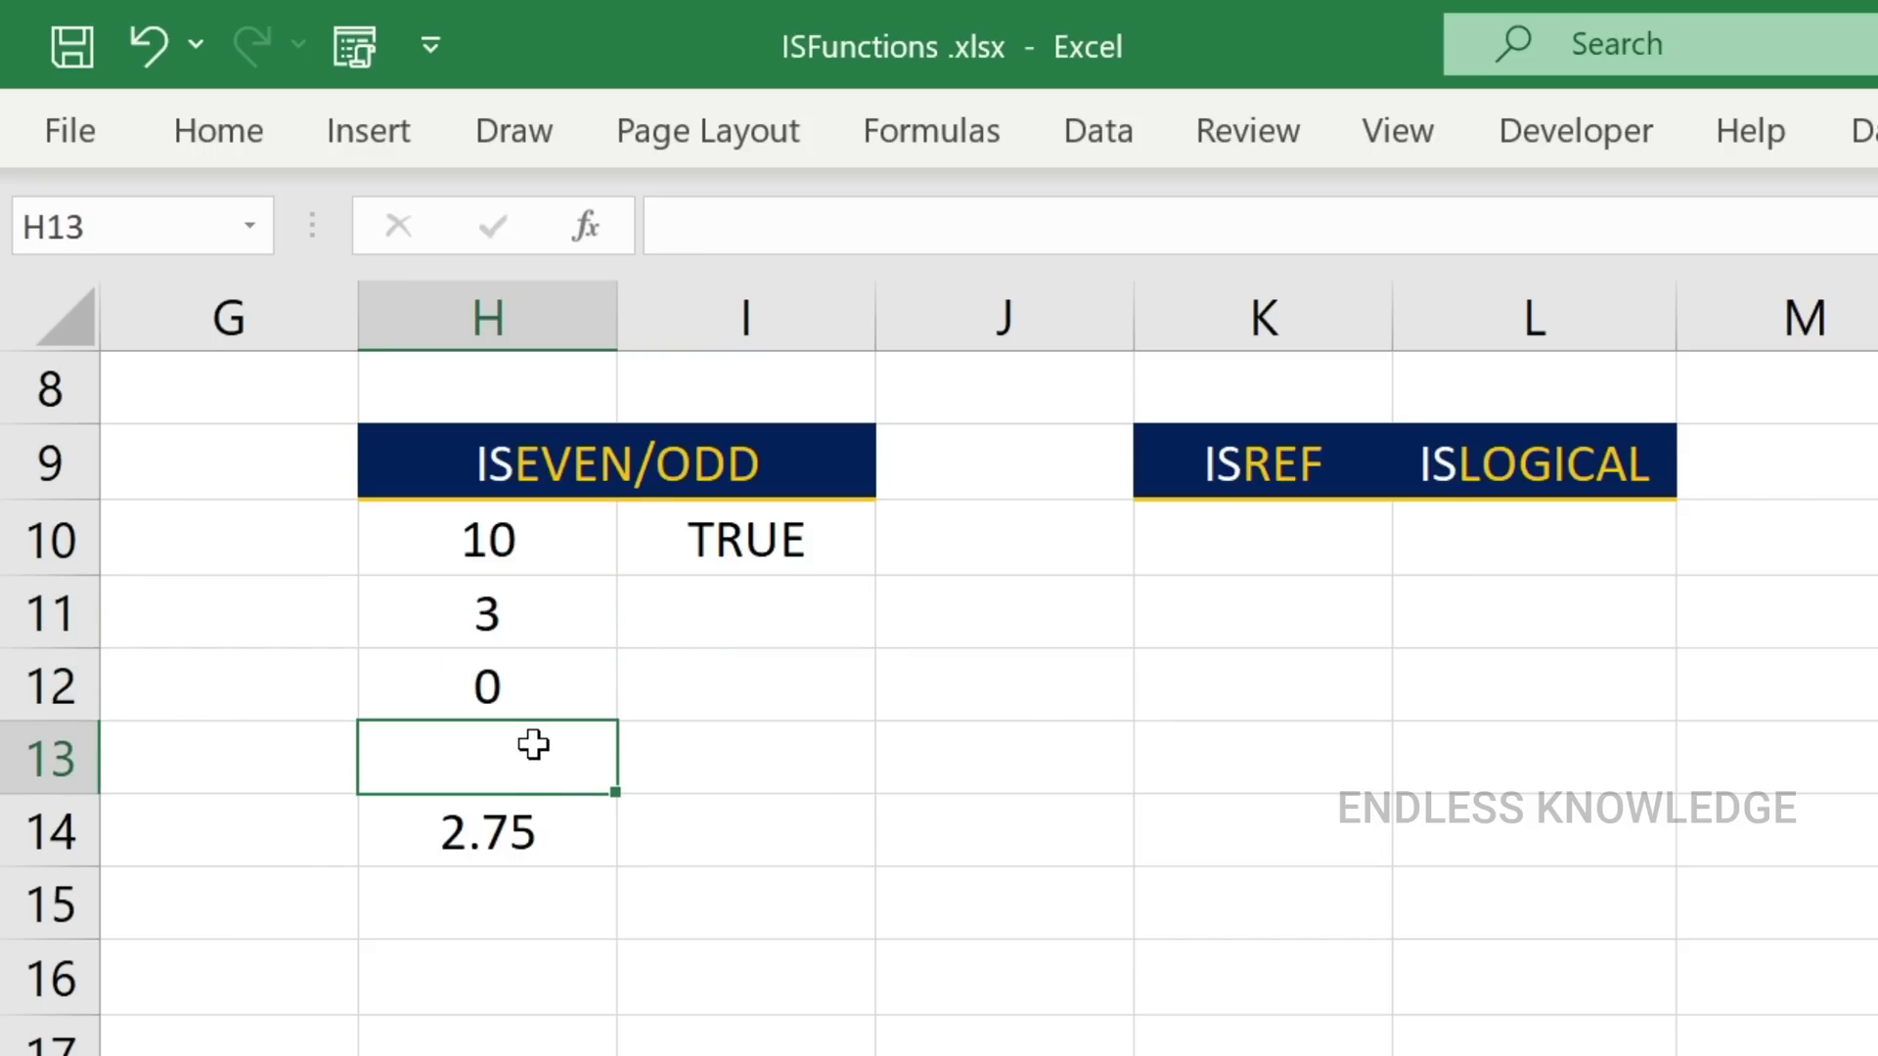
{"action": "left_click", "coordinate": [742, 548]}
{"action": "left_click_drag", "start_coordinate": [872, 578], "coordinate": [821, 834]}
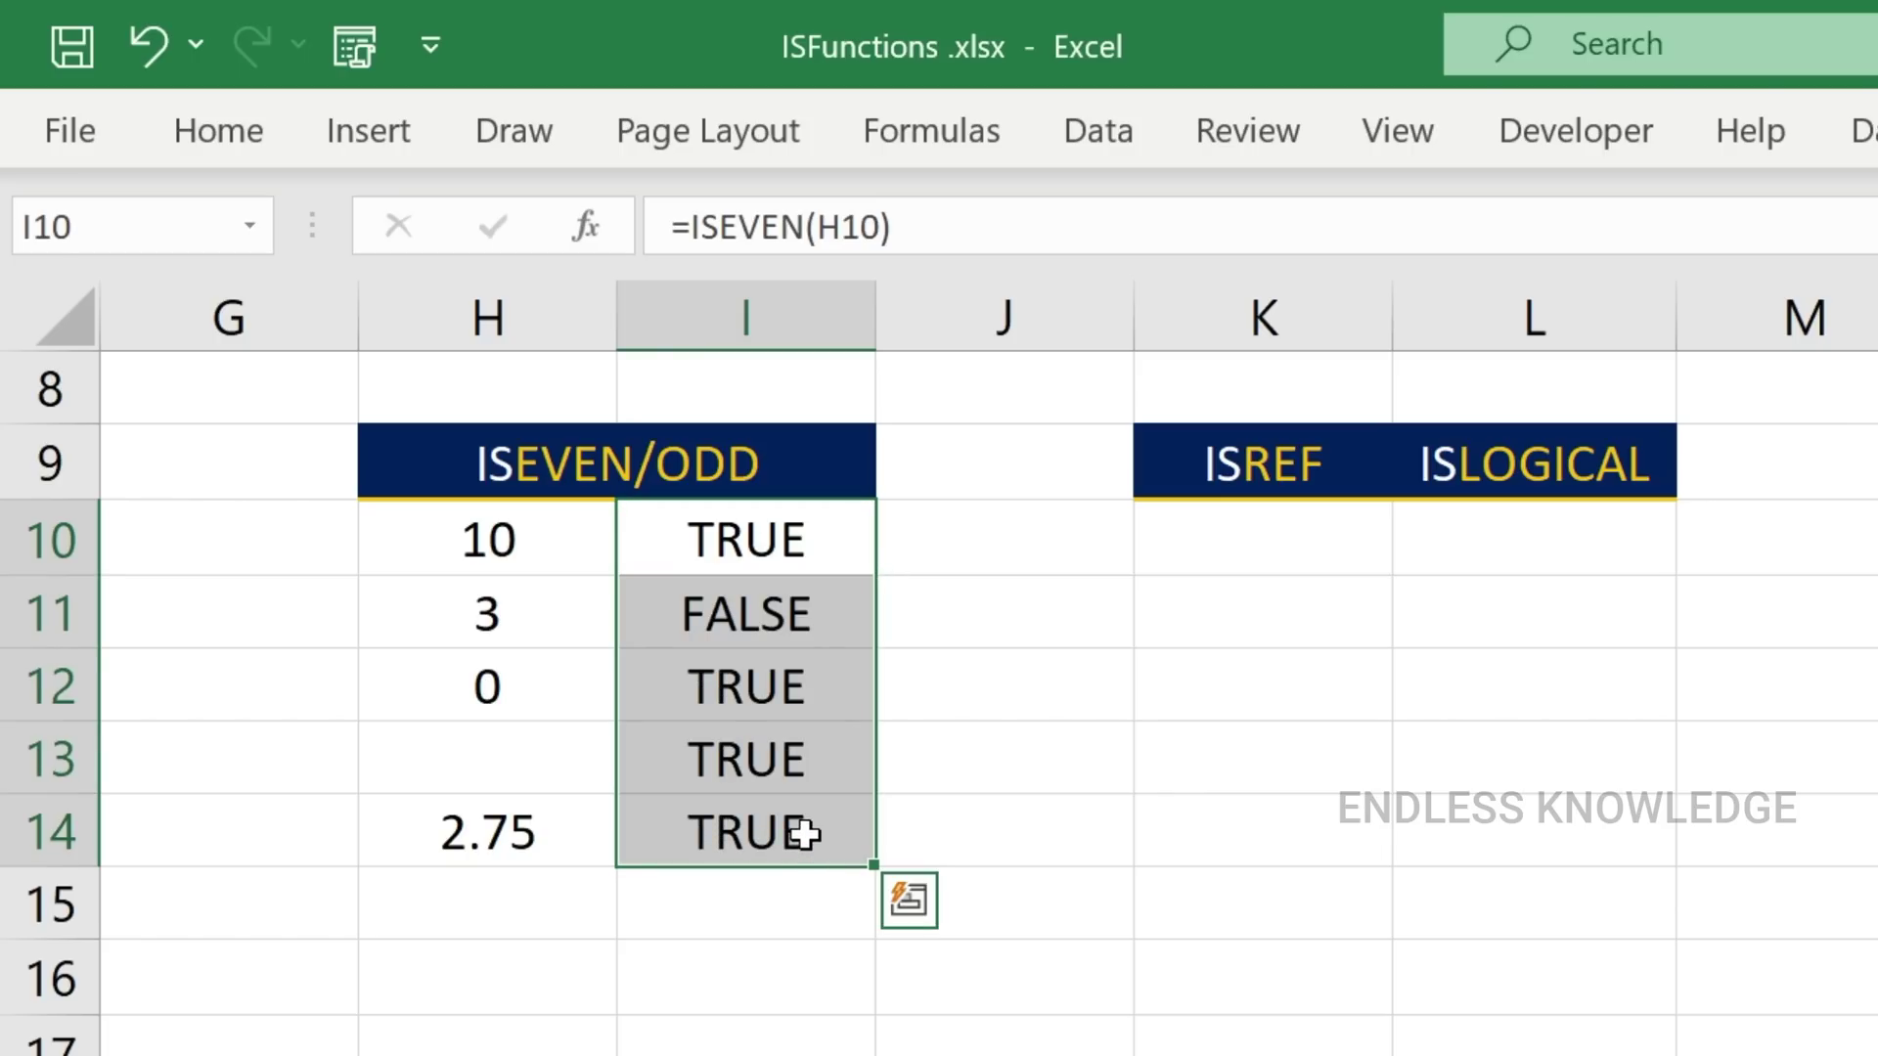
{"action": "left_click", "coordinate": [804, 834]}
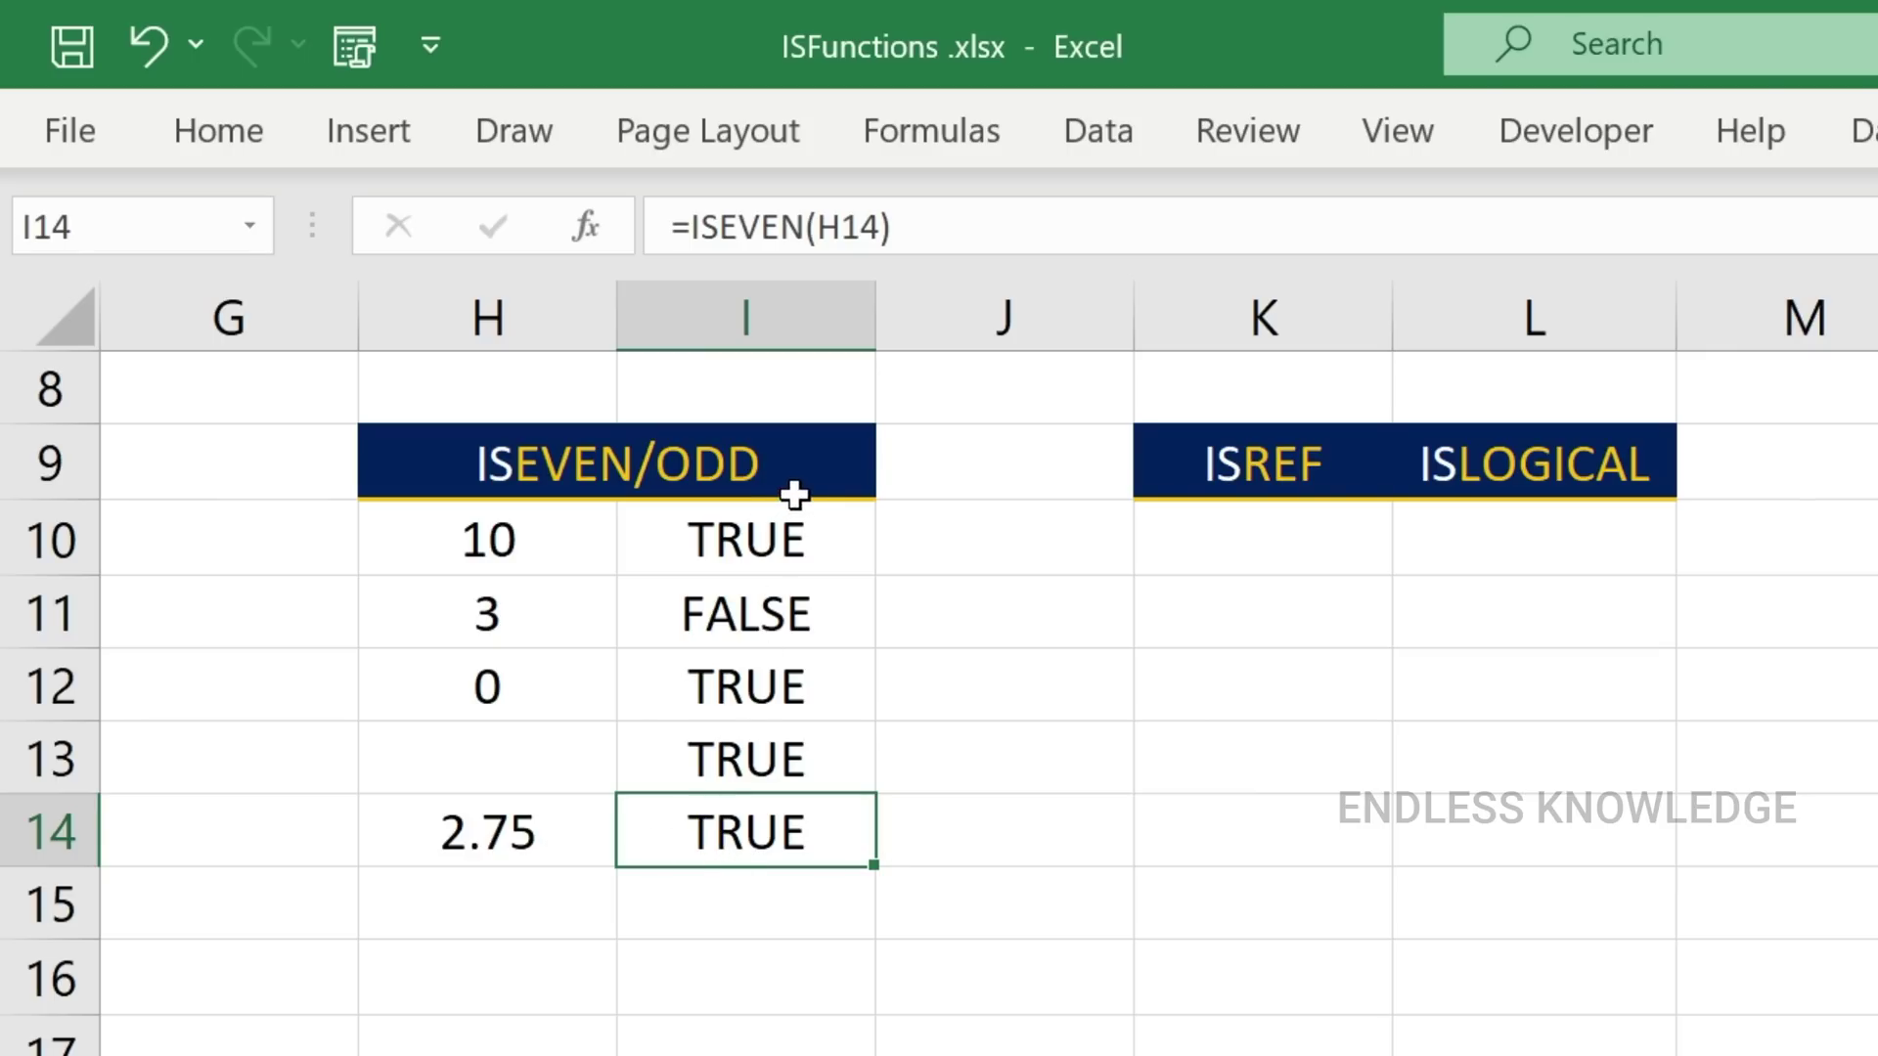
Change the formula in cell I10 to =ISODD(H10) and fill it down to I14.
{"action": "left_click_drag", "start_coordinate": [804, 538], "coordinate": [769, 831]}
{"action": "left_click", "coordinate": [775, 537]}
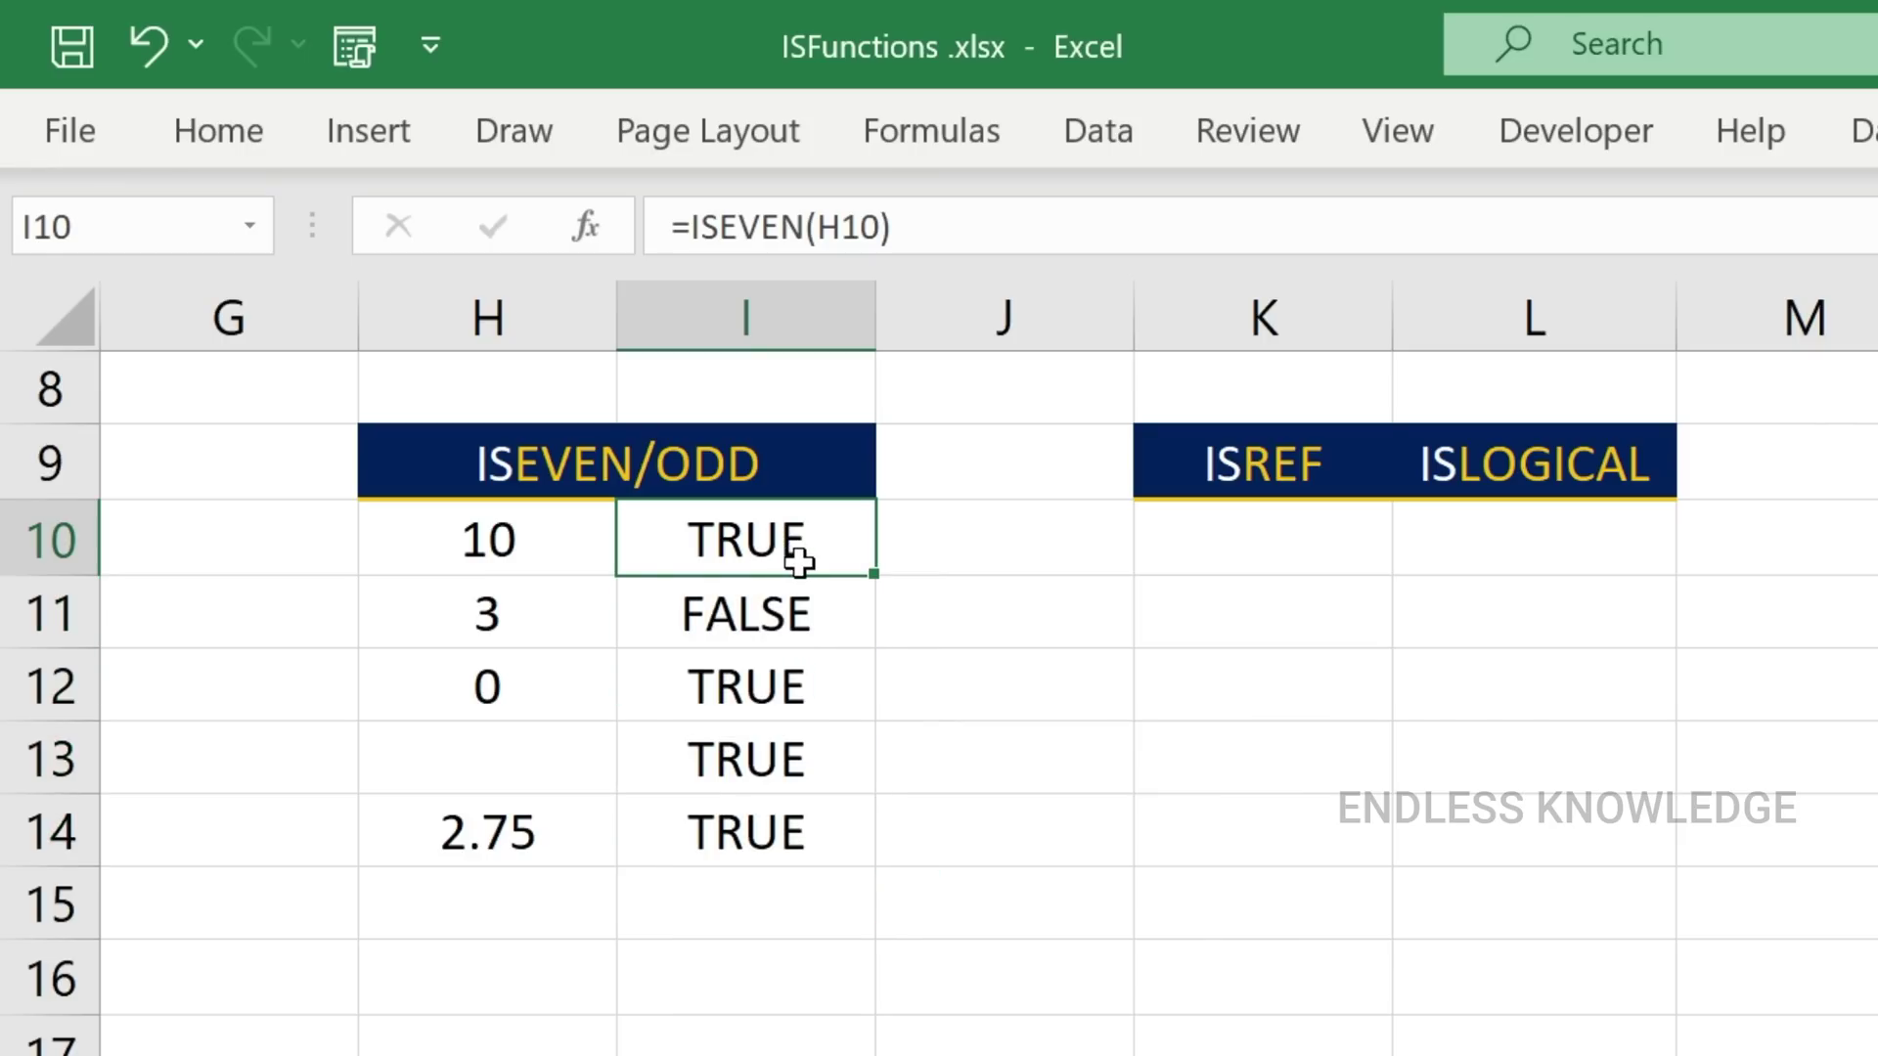
{"action": "double_click", "coordinate": [796, 548]}
{"action": "left_click_drag", "start_coordinate": [435, 538], "coordinate": [544, 540]}
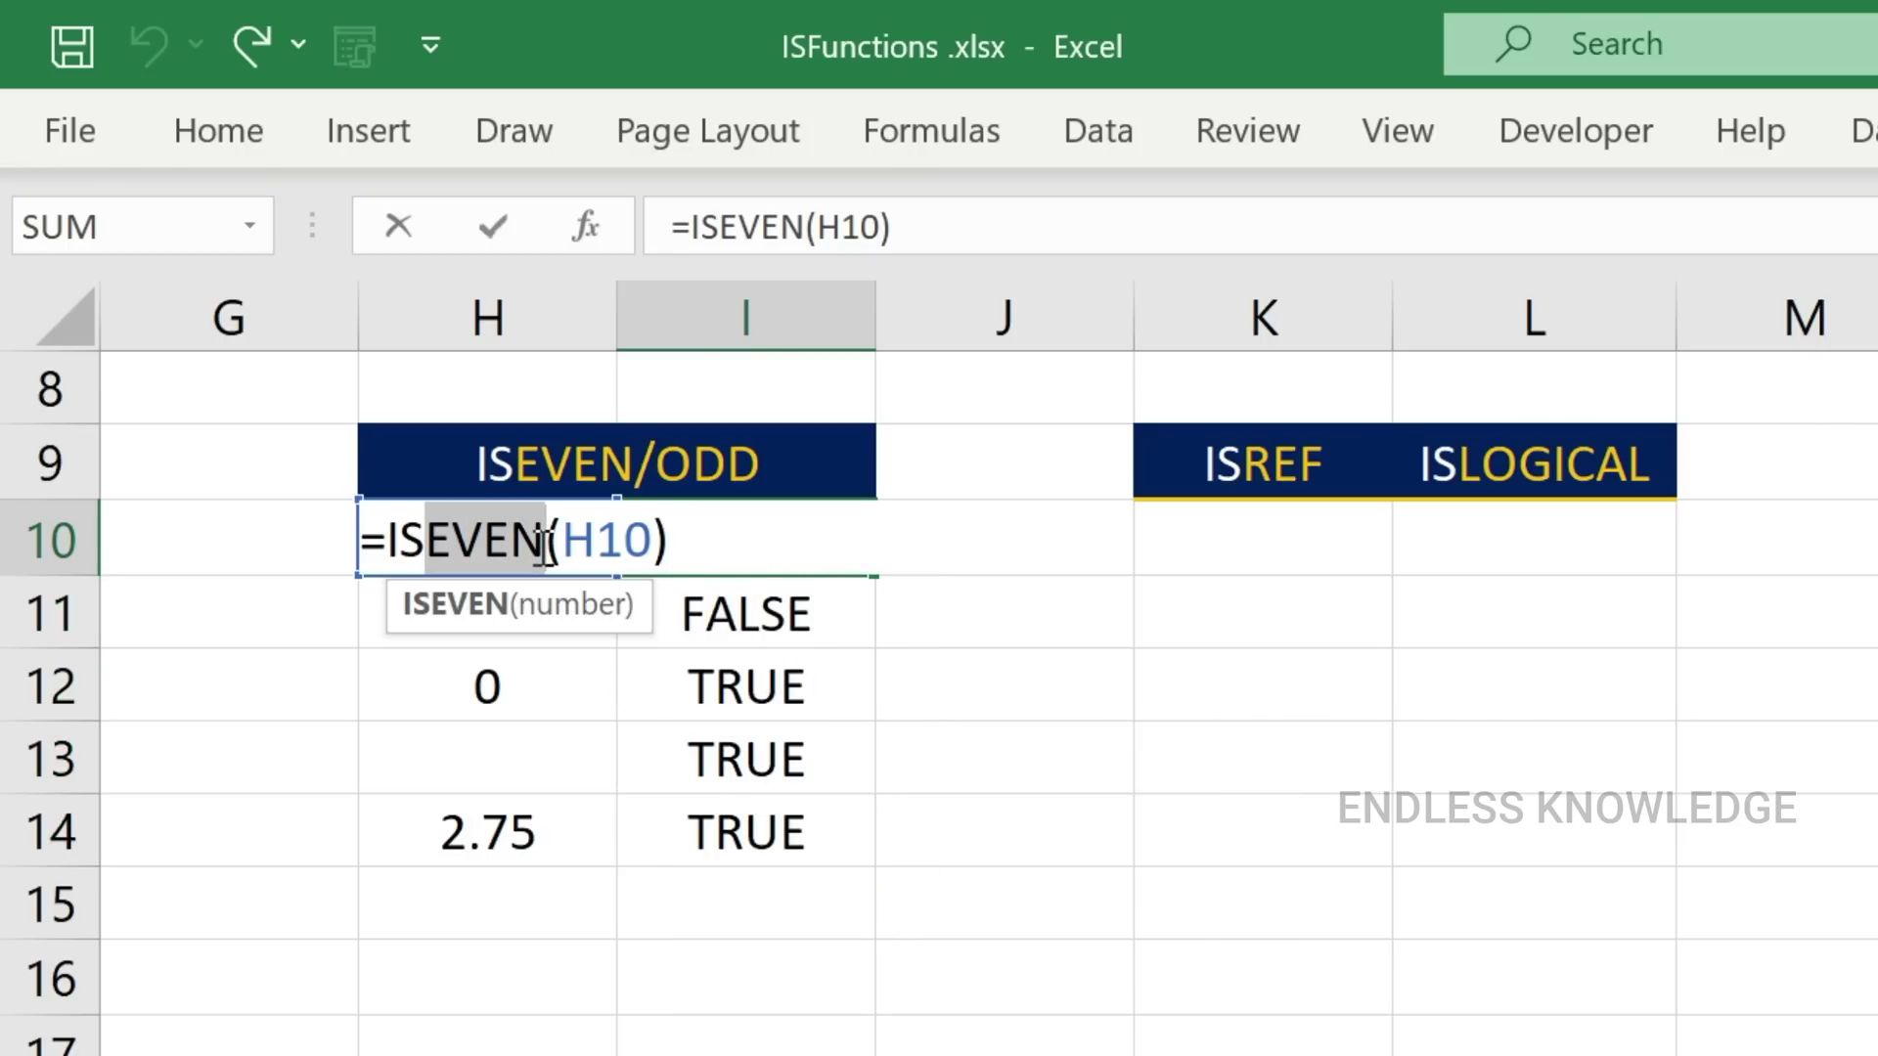
{"action": "type", "text": "odd"}
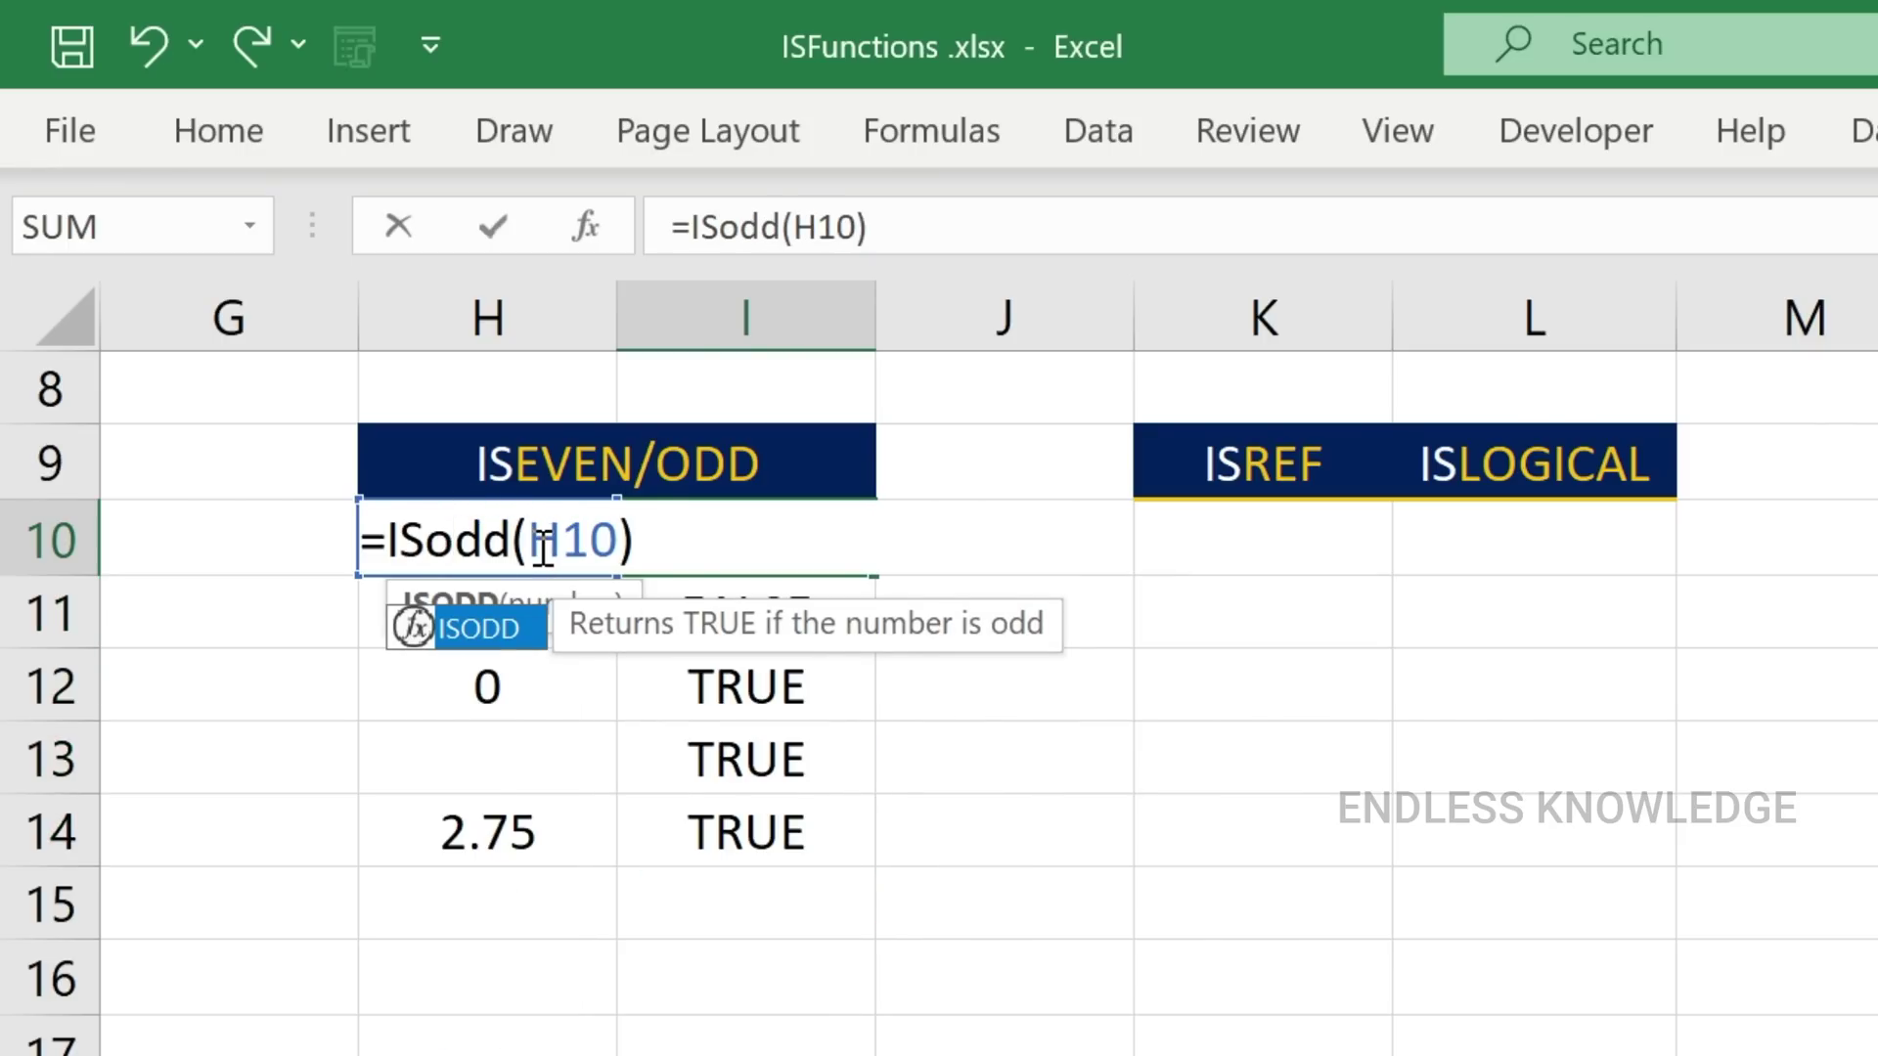
{"action": "key", "text": "Return"}
{"action": "left_click", "coordinate": [797, 549]}
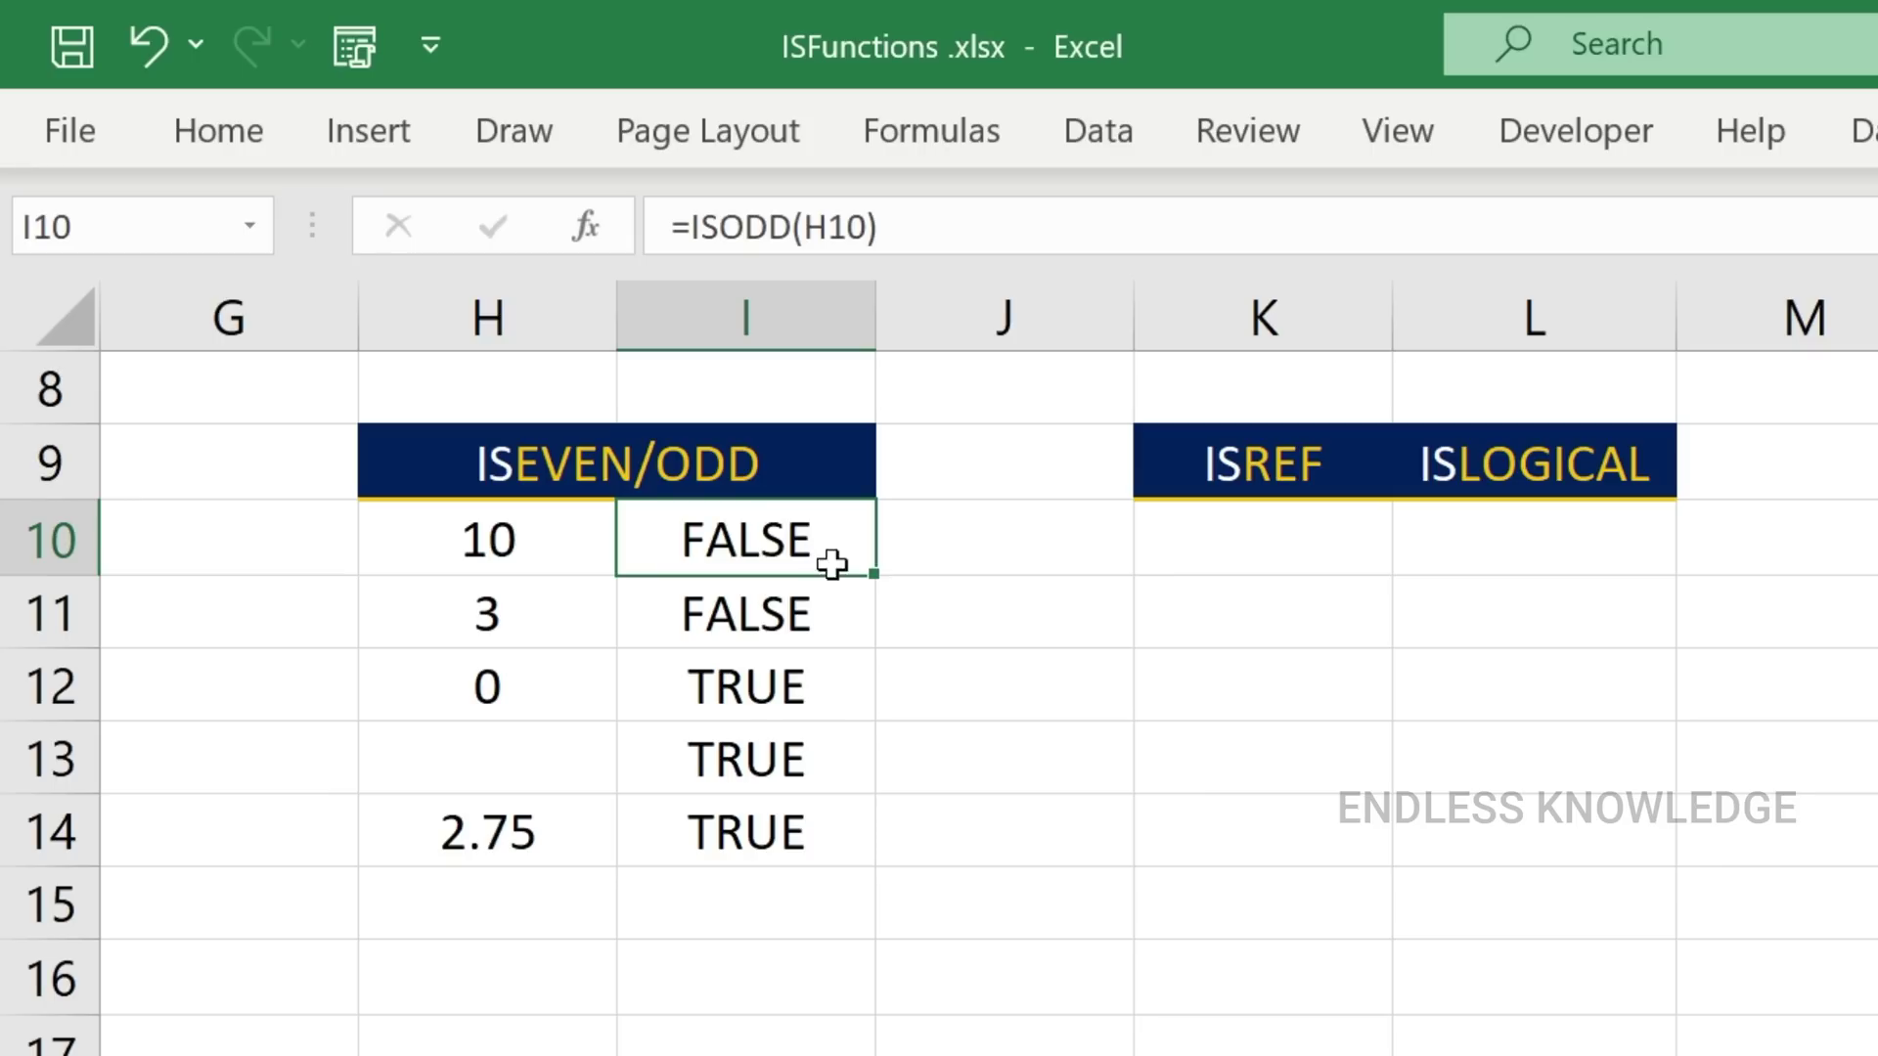
{"action": "left_click_drag", "start_coordinate": [873, 575], "coordinate": [864, 733]}
{"action": "left_click_drag", "start_coordinate": [847, 859], "coordinate": [843, 855]}
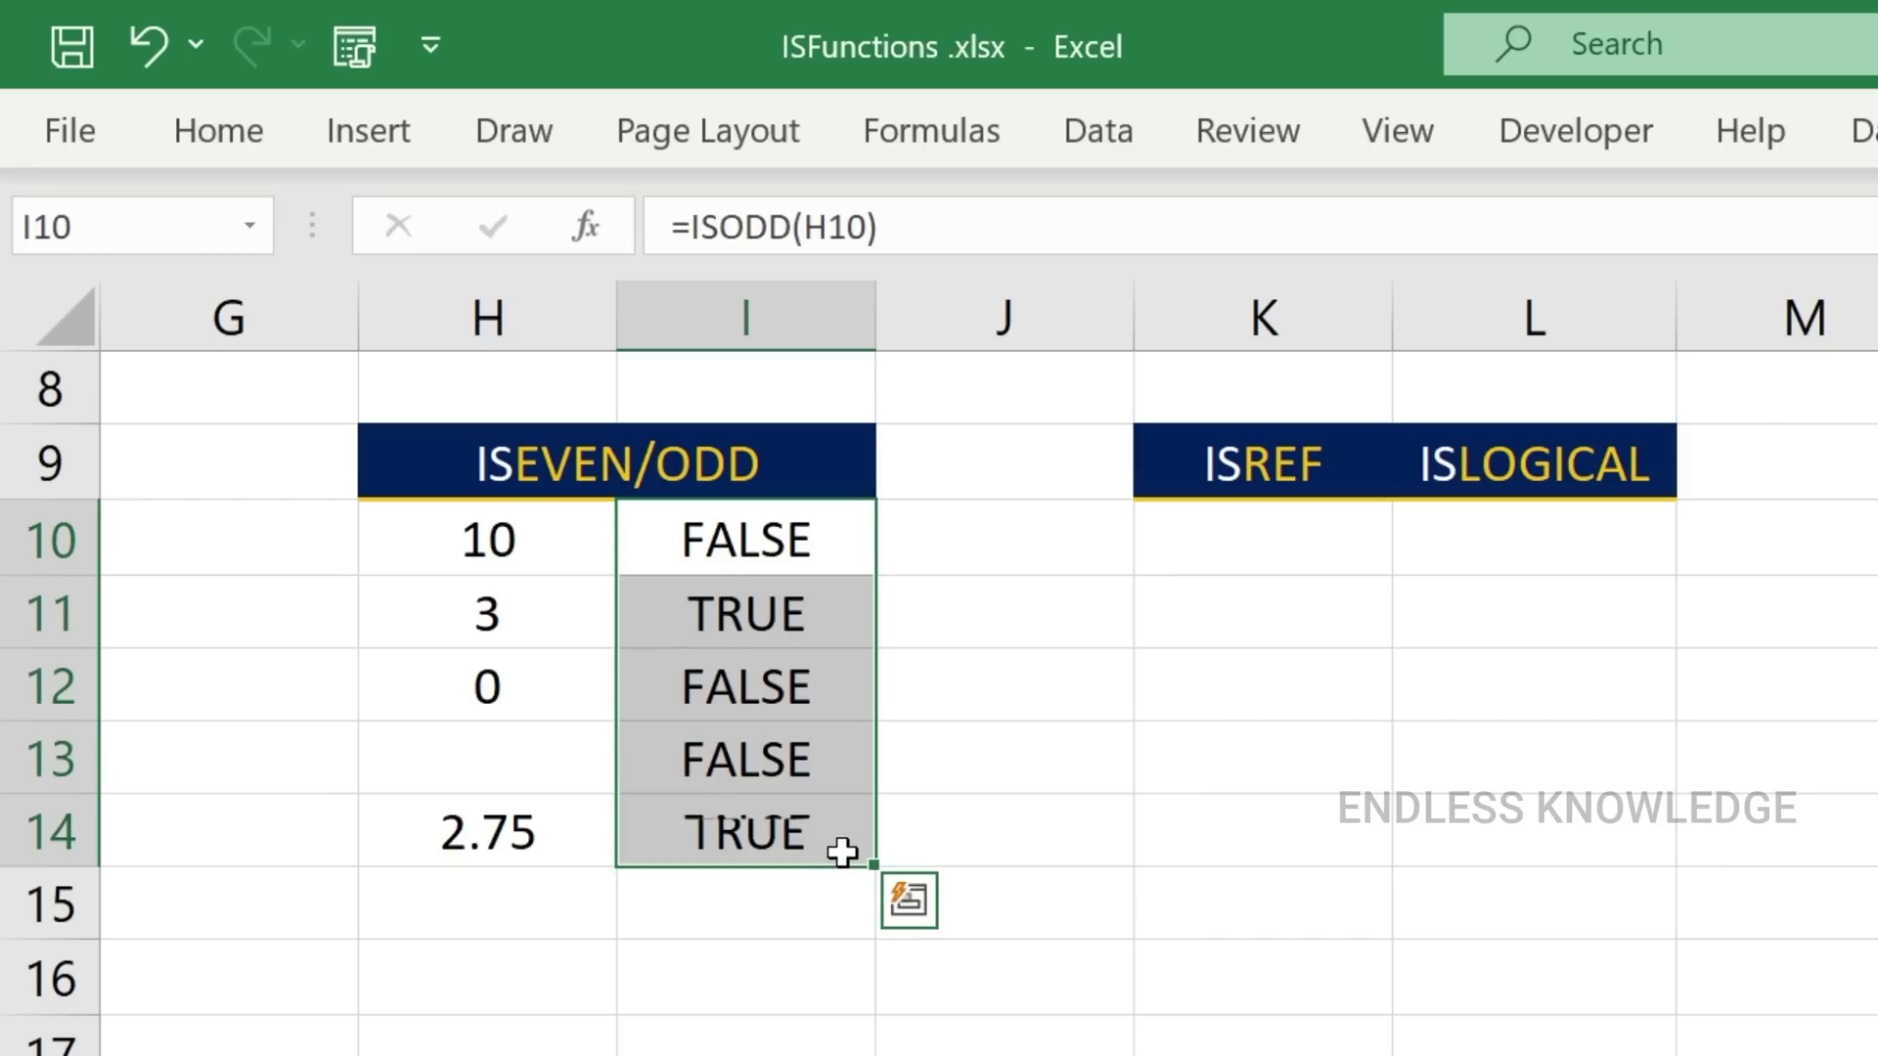
Check the empty cell H13 and set the value in H14 to 3.1.
{"action": "left_click", "coordinate": [489, 759]}
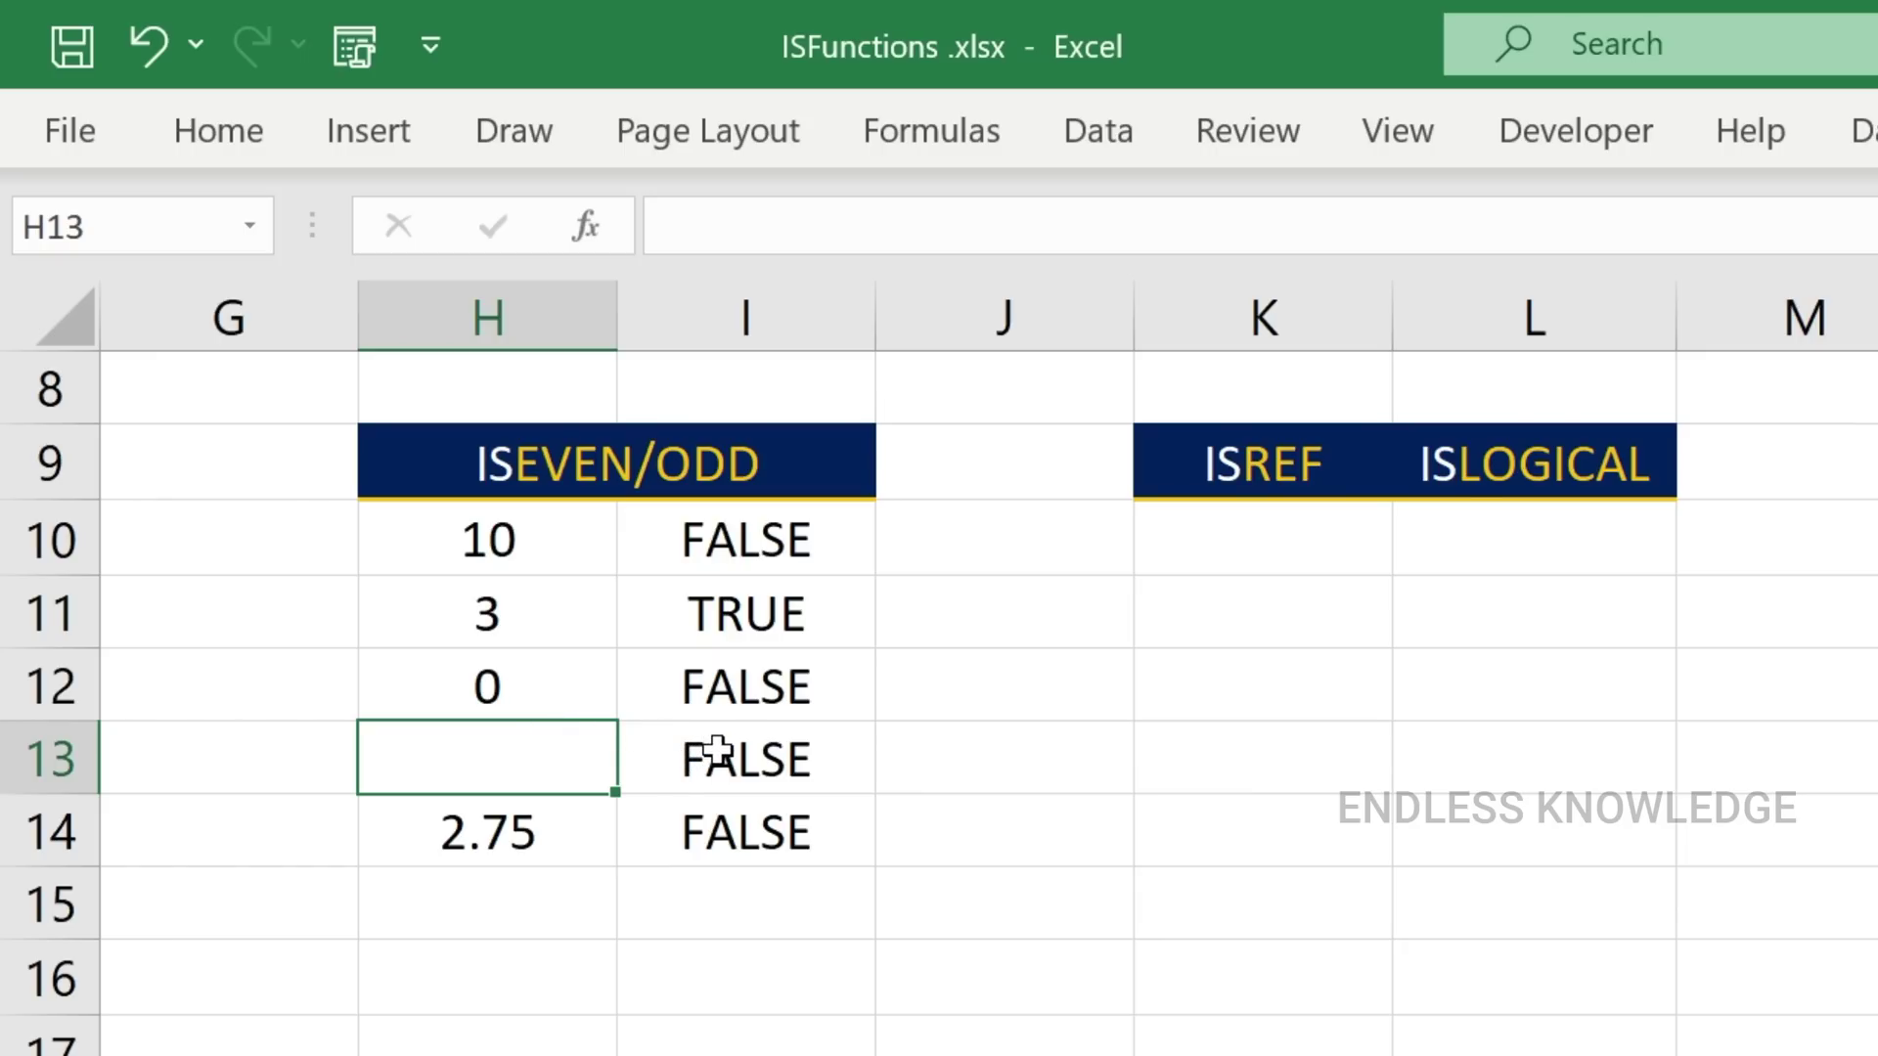
{"action": "left_click", "coordinate": [533, 838]}
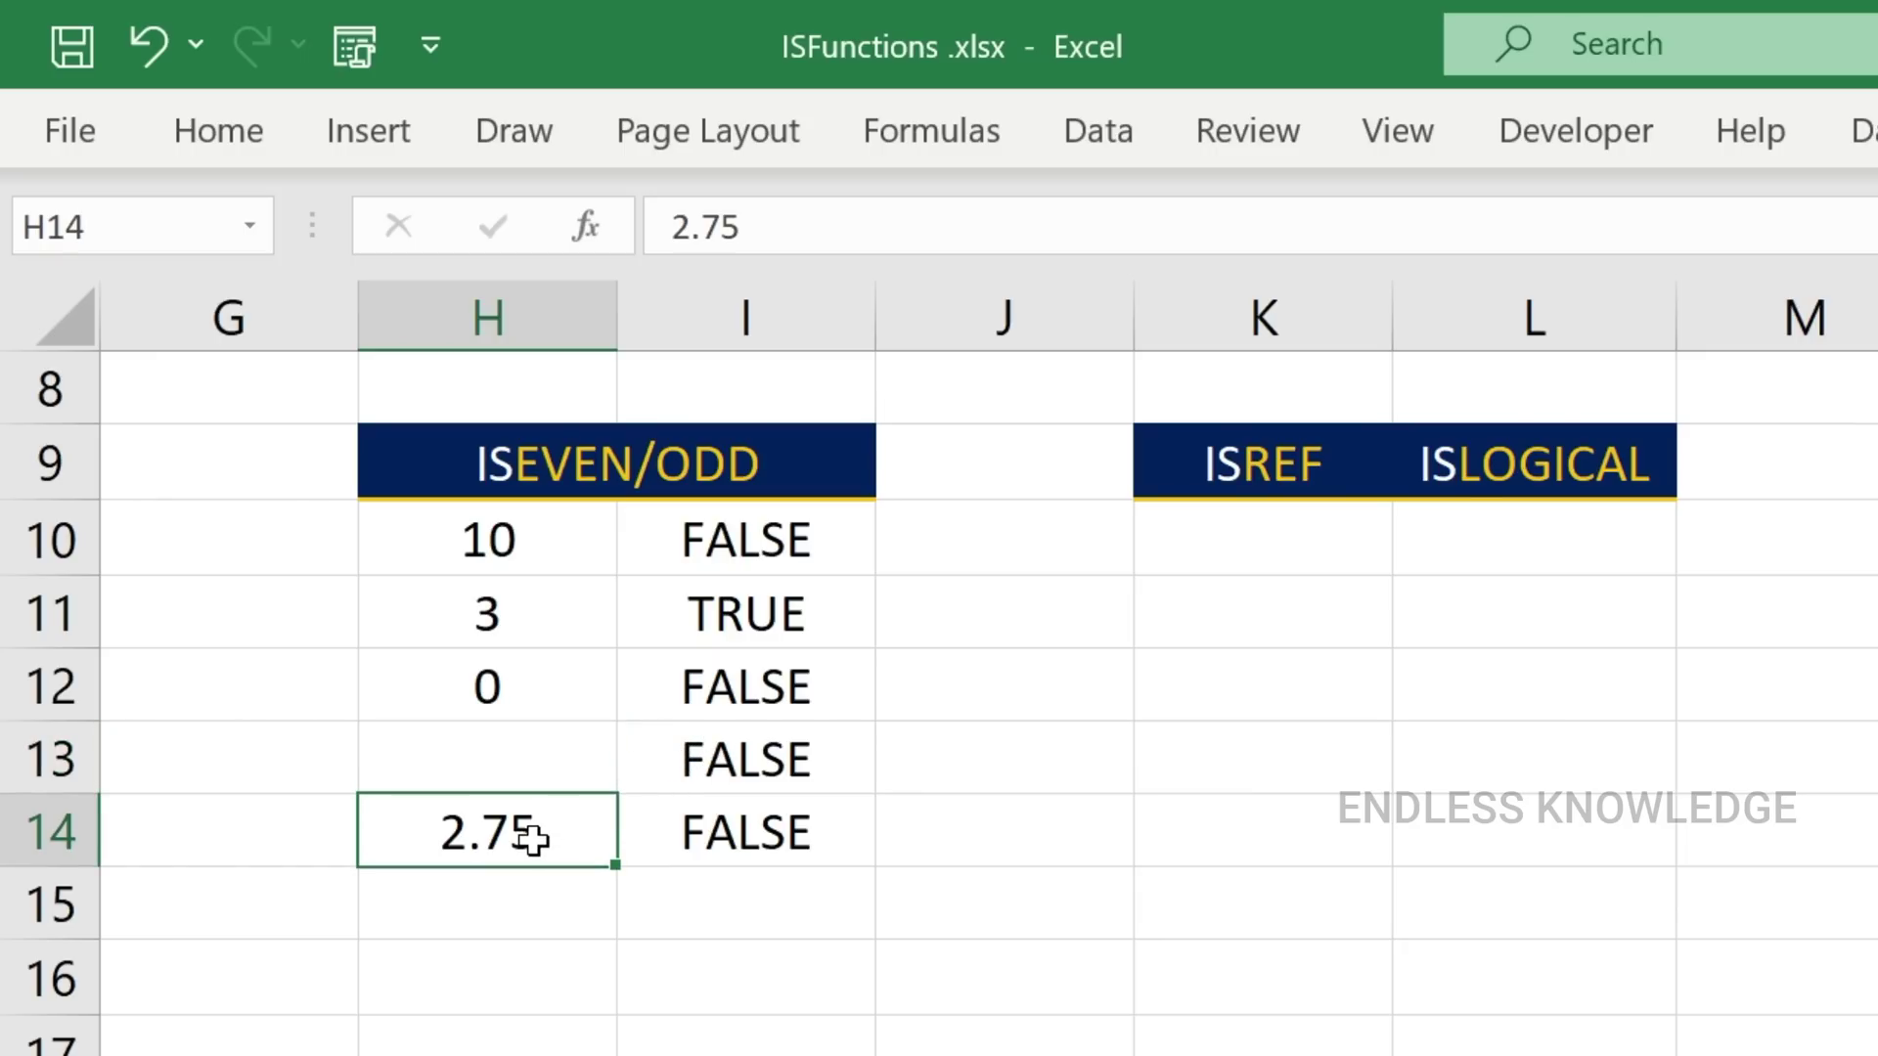
{"action": "type", "text": "3.1"}
{"action": "key", "text": "Return"}
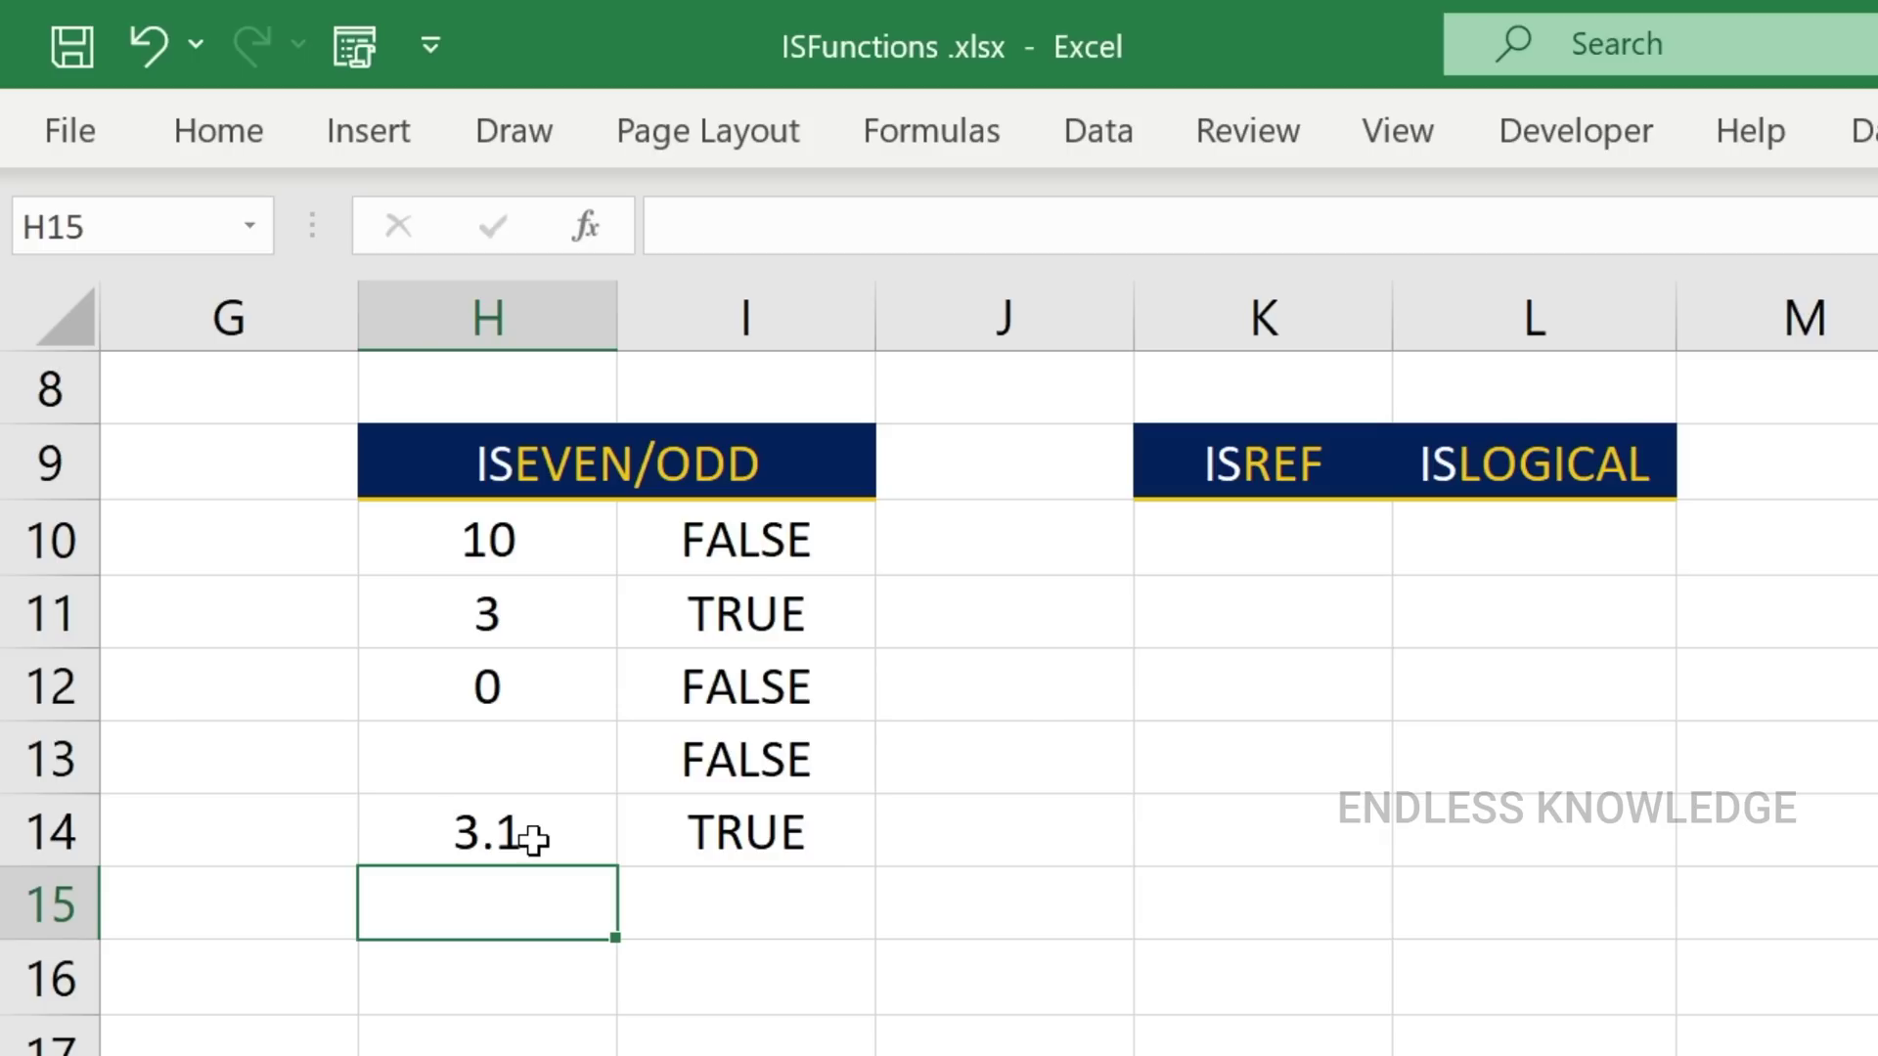
Enter the formula =ISREF(J10) in cell K10.
{"action": "left_click", "coordinate": [1265, 548]}
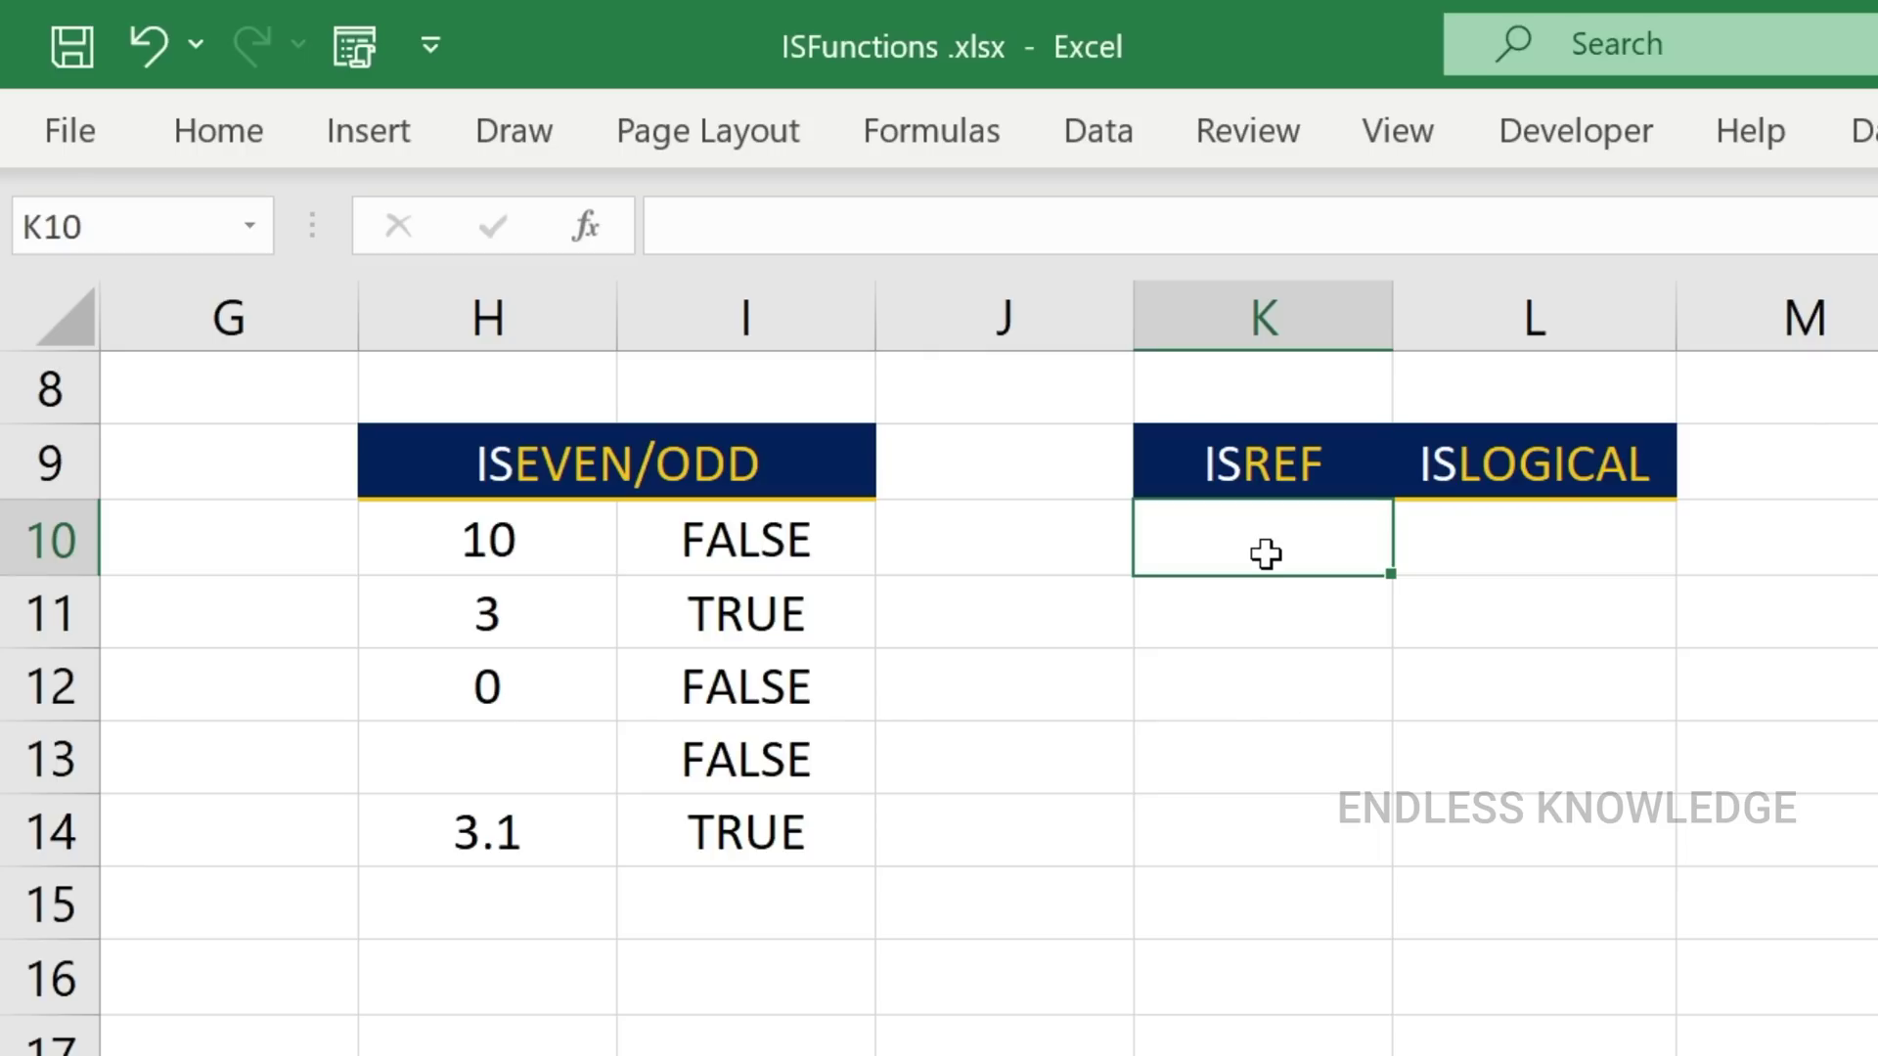
{"action": "type", "text": "=i"}
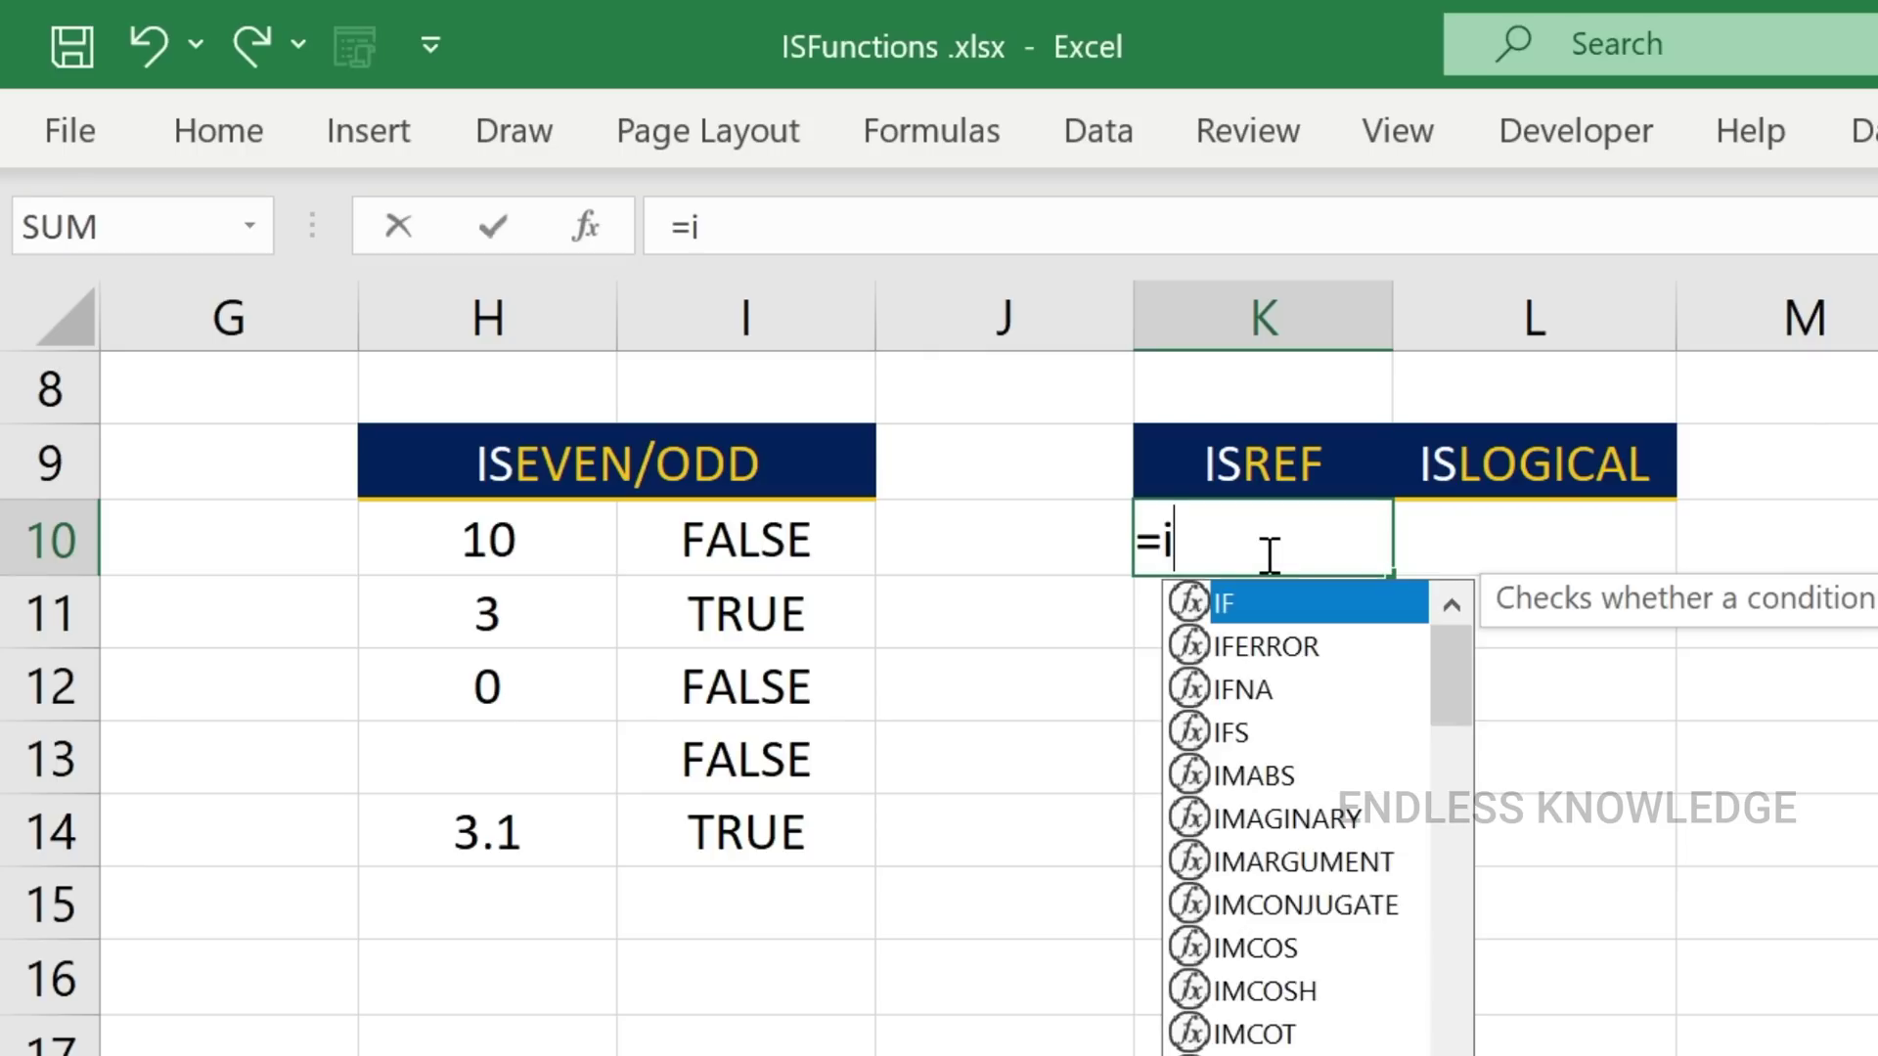
{"action": "type", "text": "sref"}
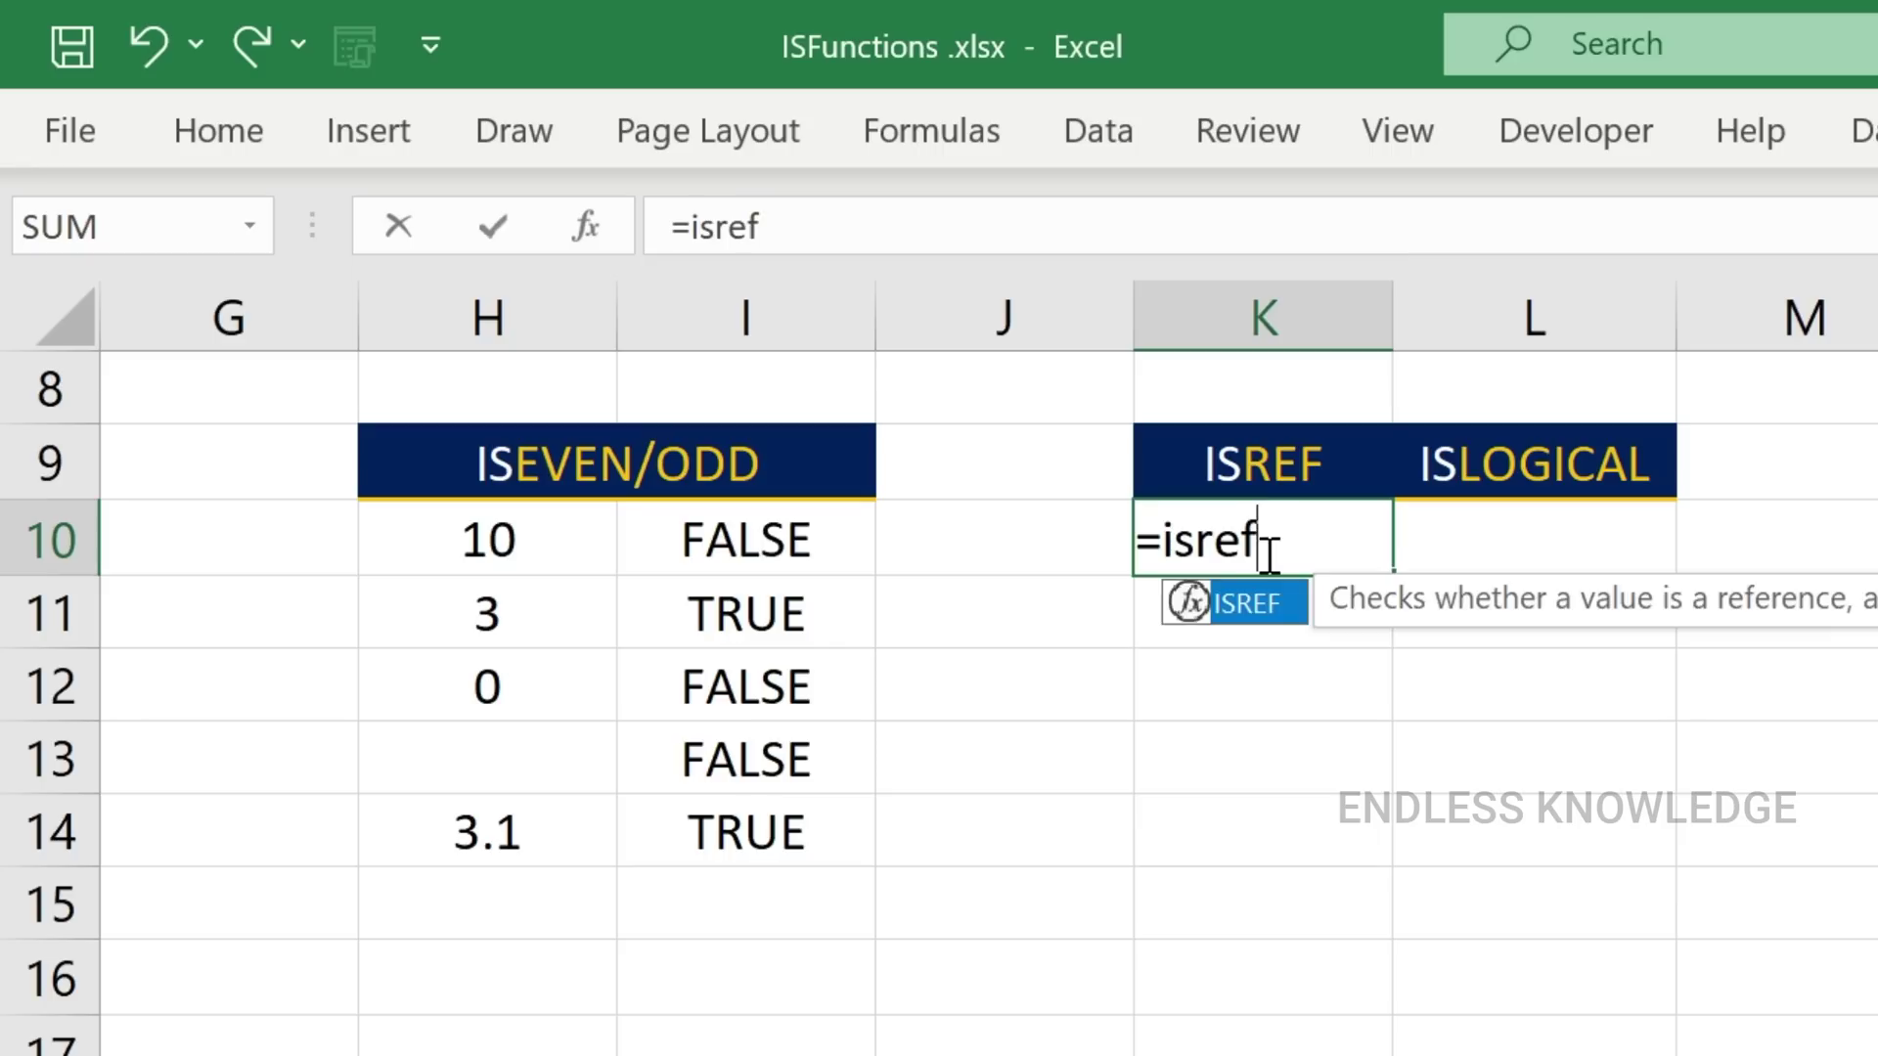
{"action": "key", "text": "Tab"}
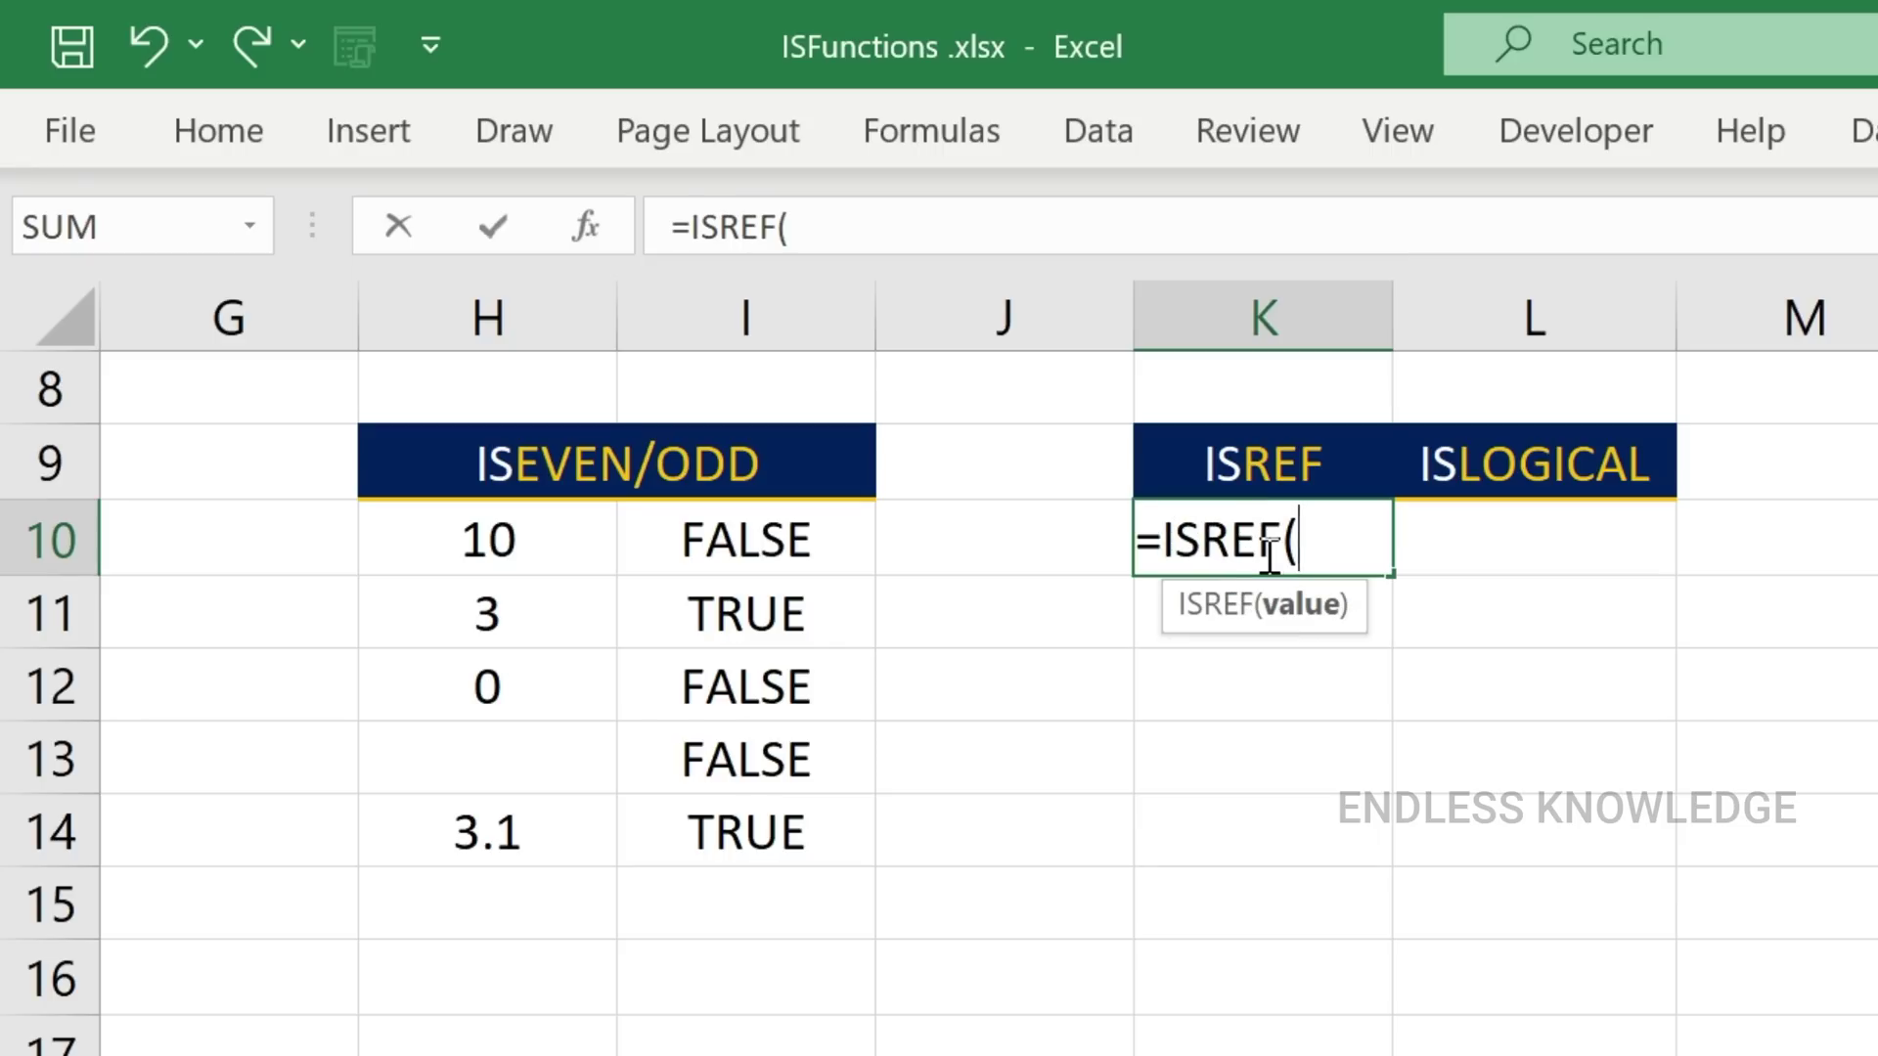
{"action": "left_click", "coordinate": [997, 545]}
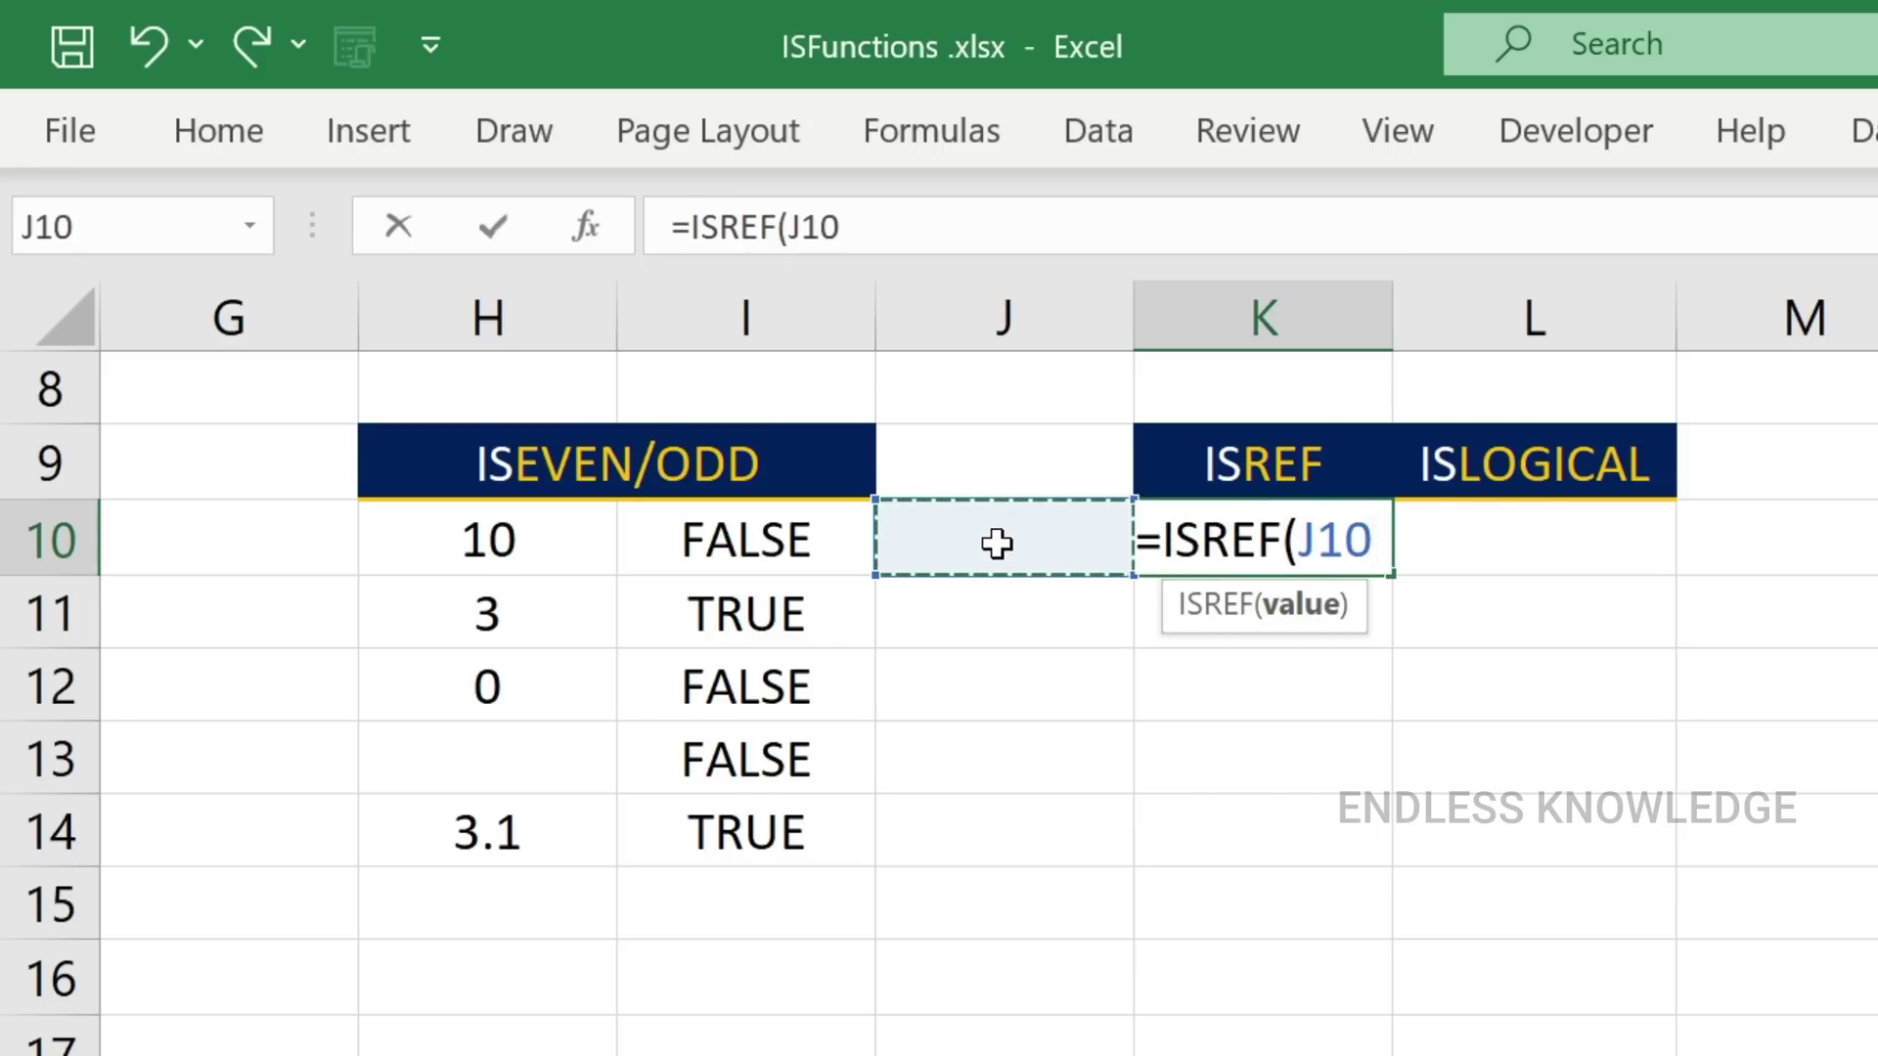
{"action": "type", "text": ")"}
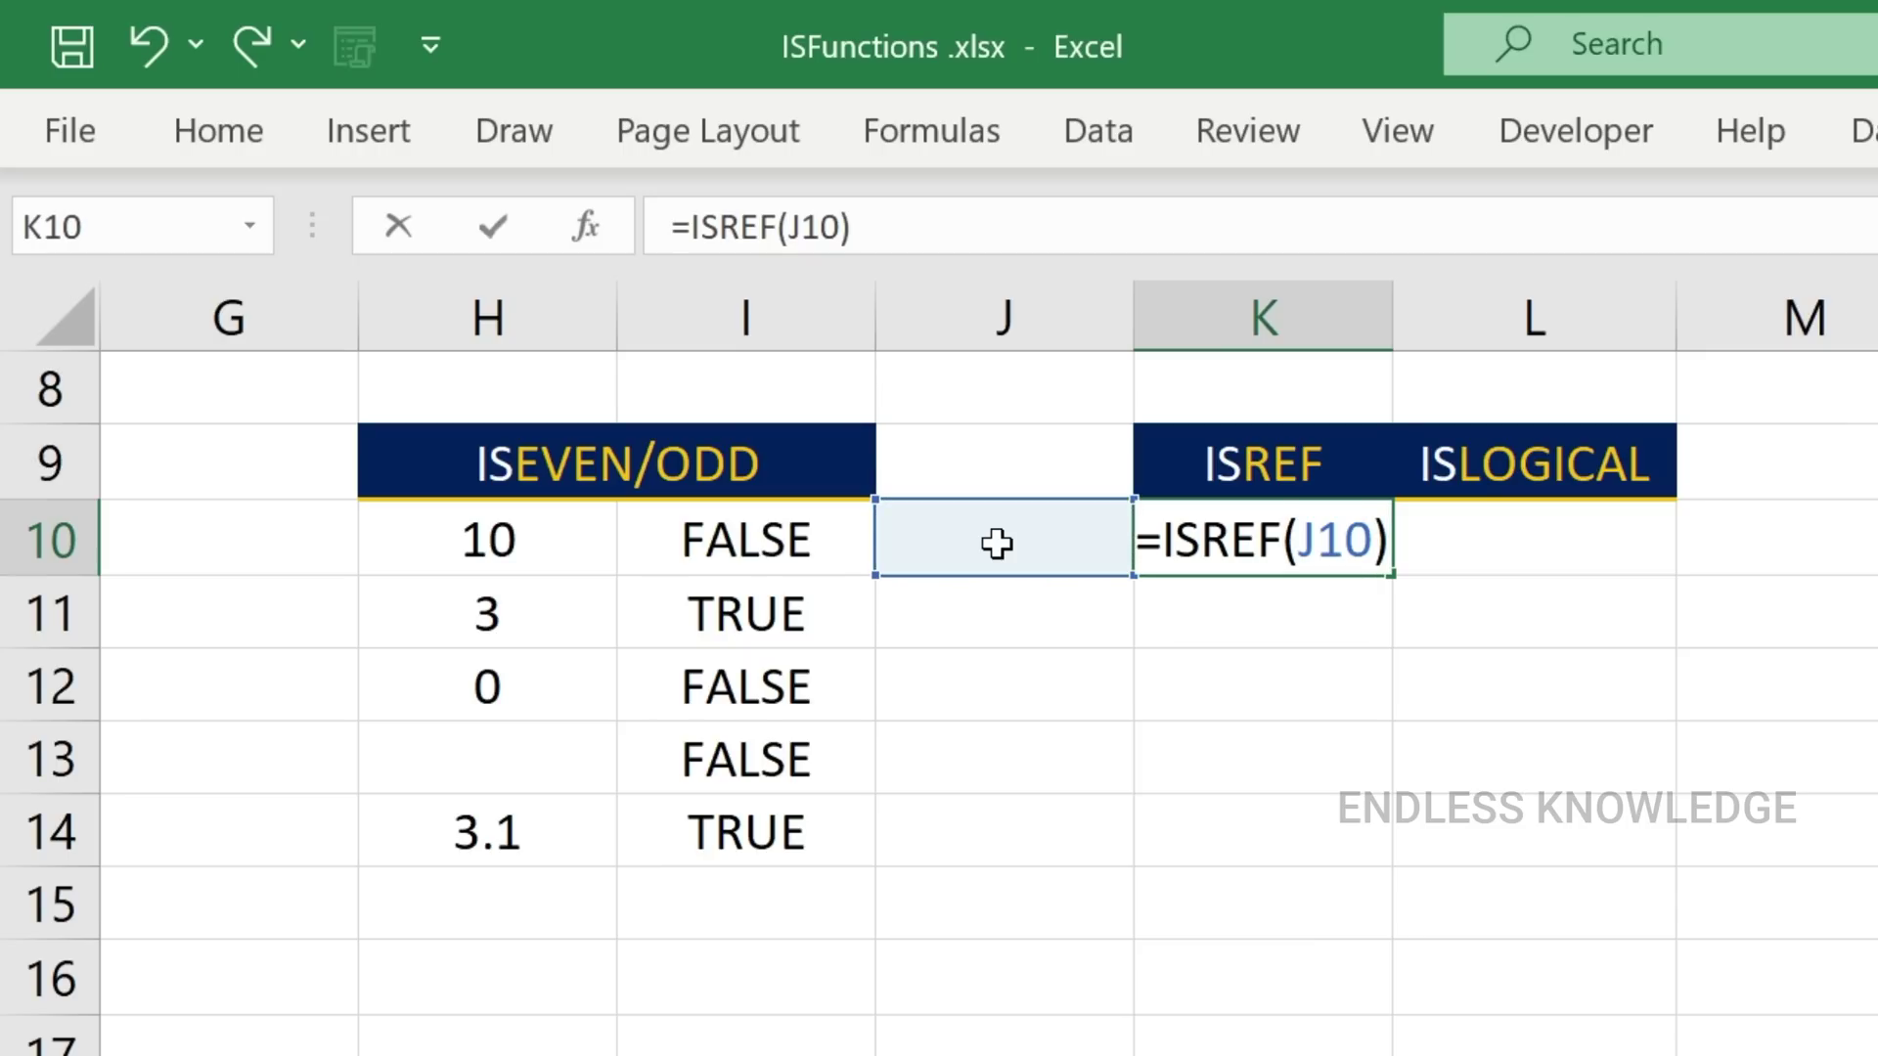
{"action": "key", "text": "Return"}
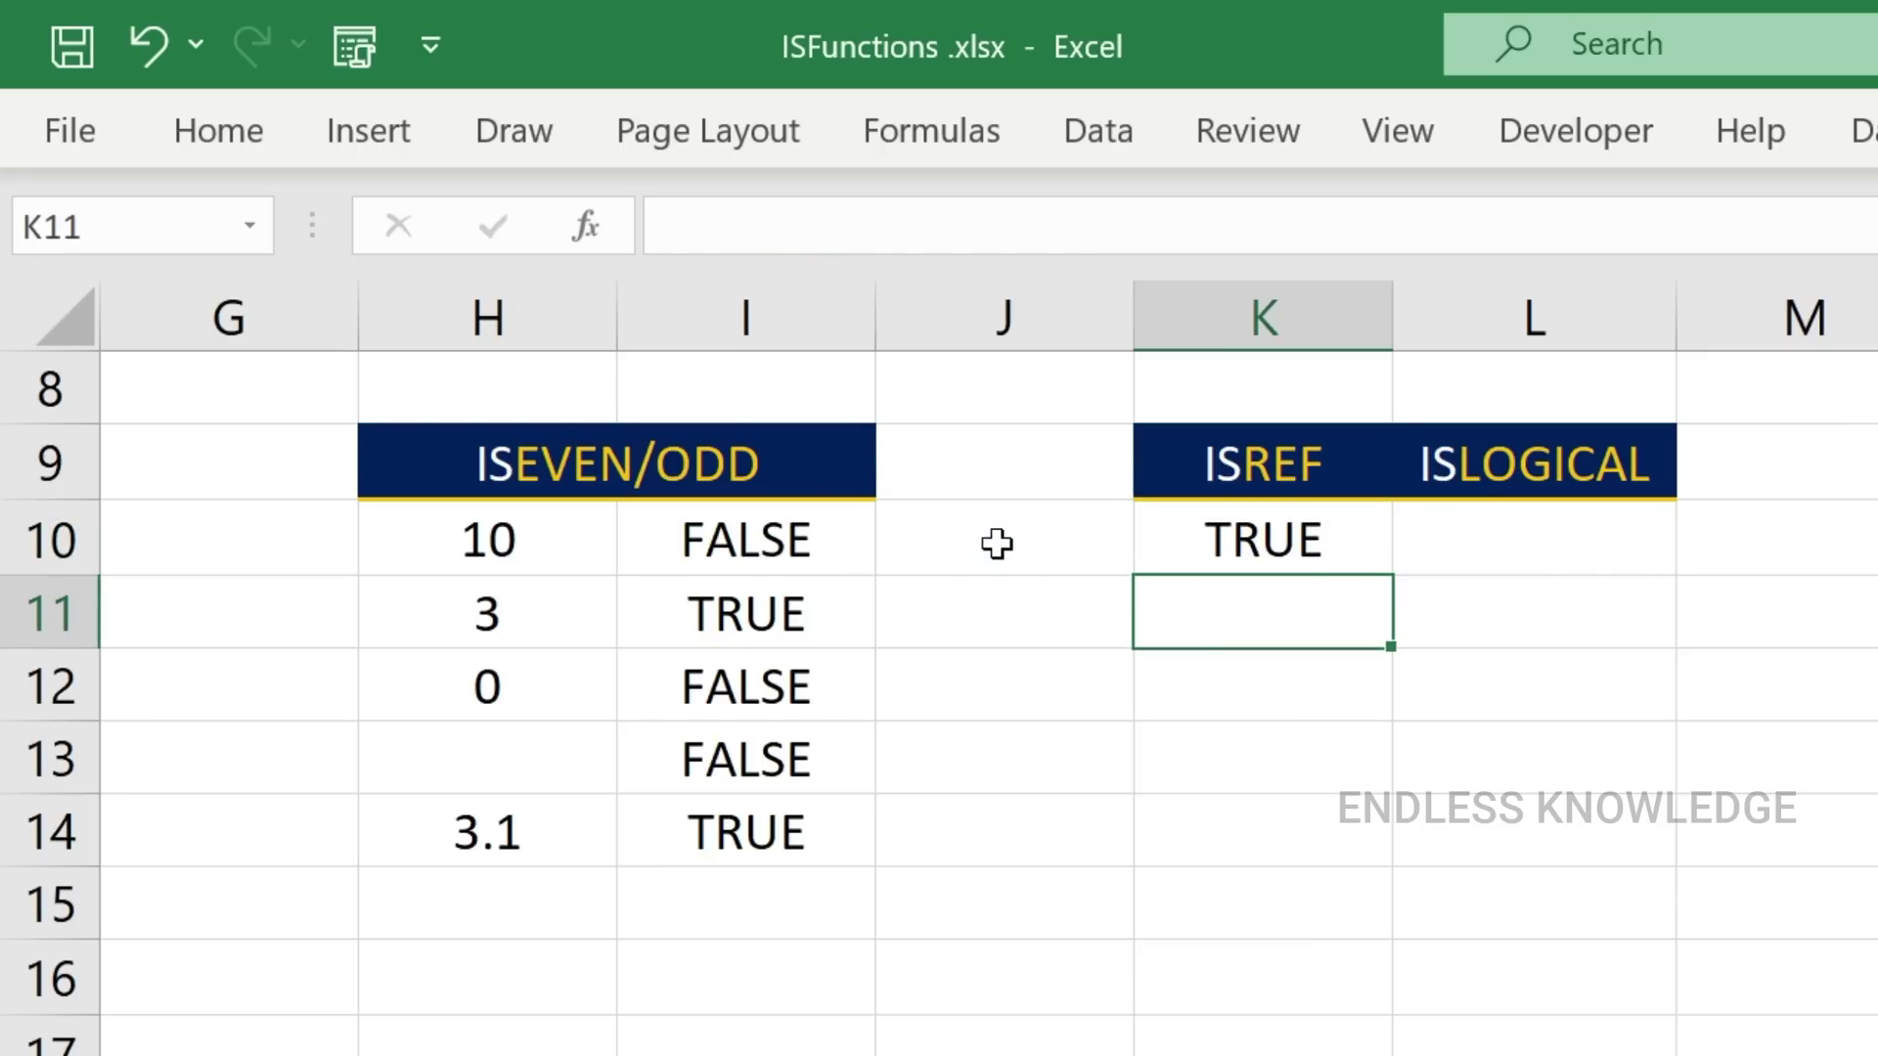
Enter the formula =ISREF(100) in cell K11.
{"action": "type", "text": "="}
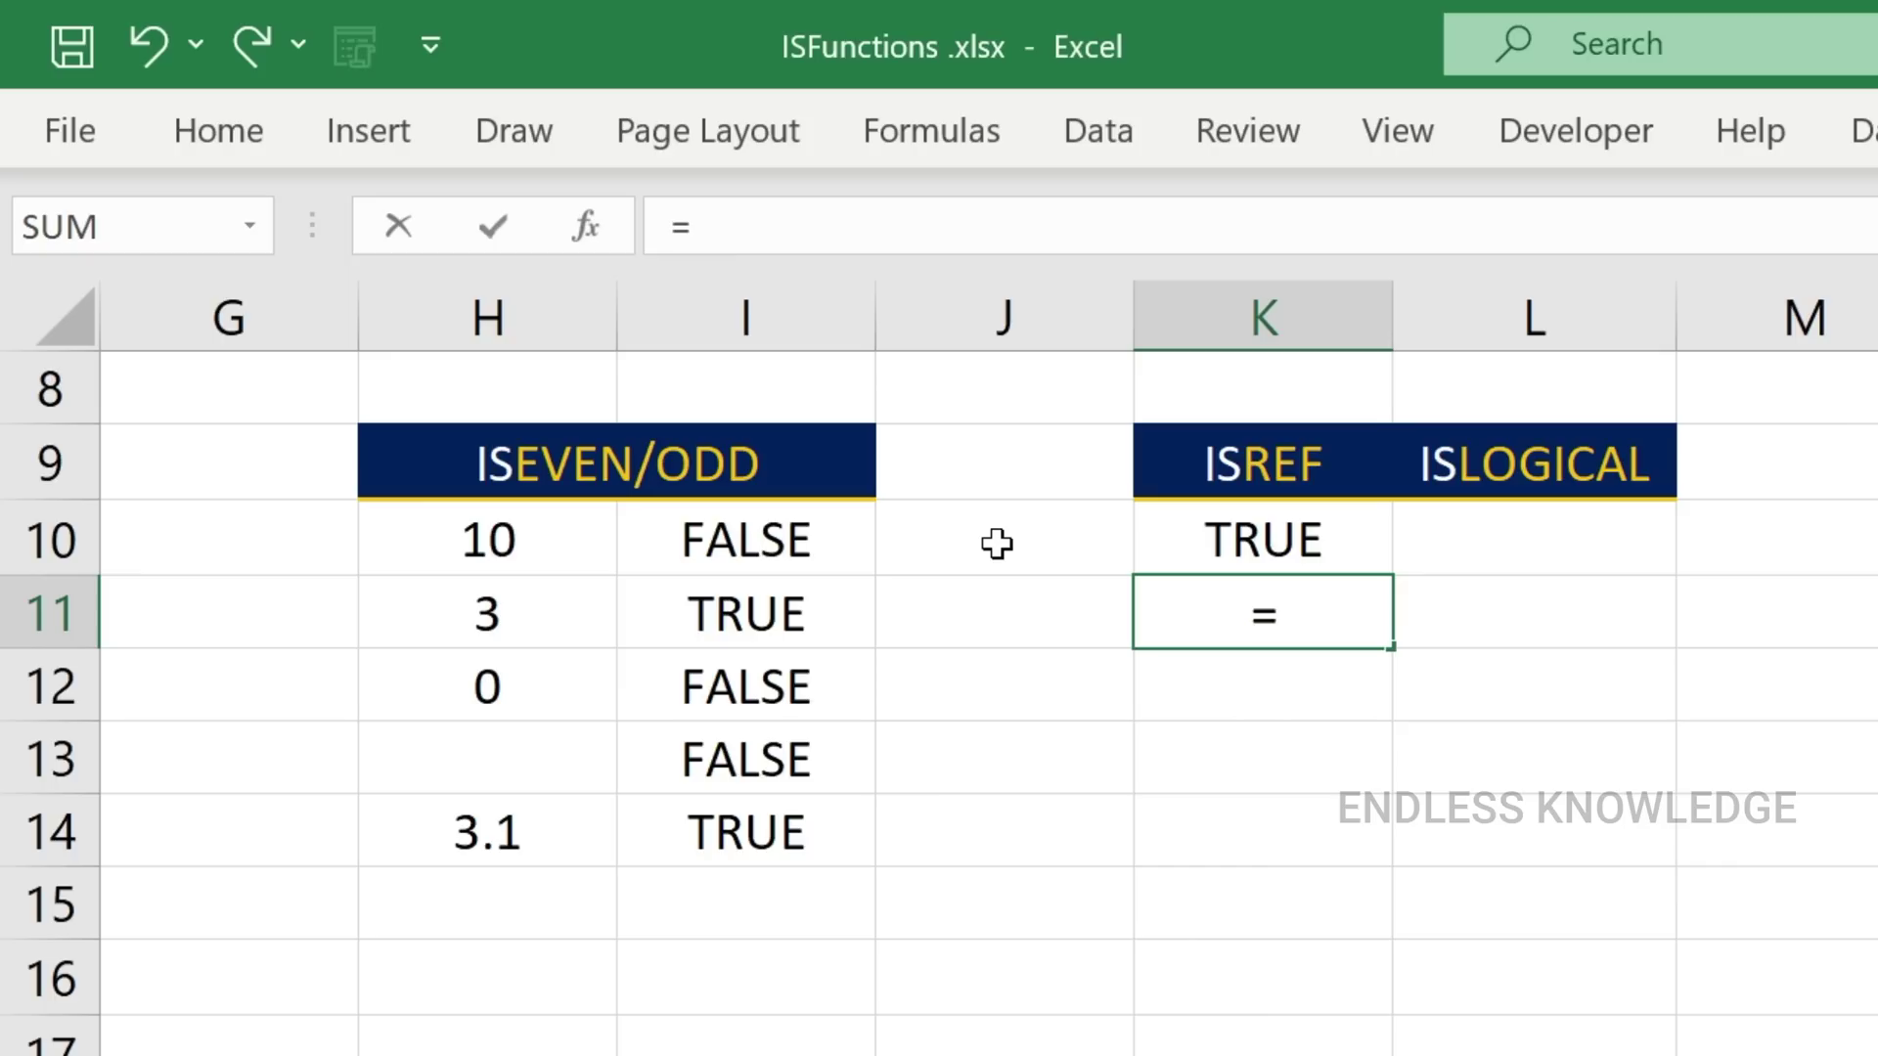
{"action": "type", "text": "ise"}
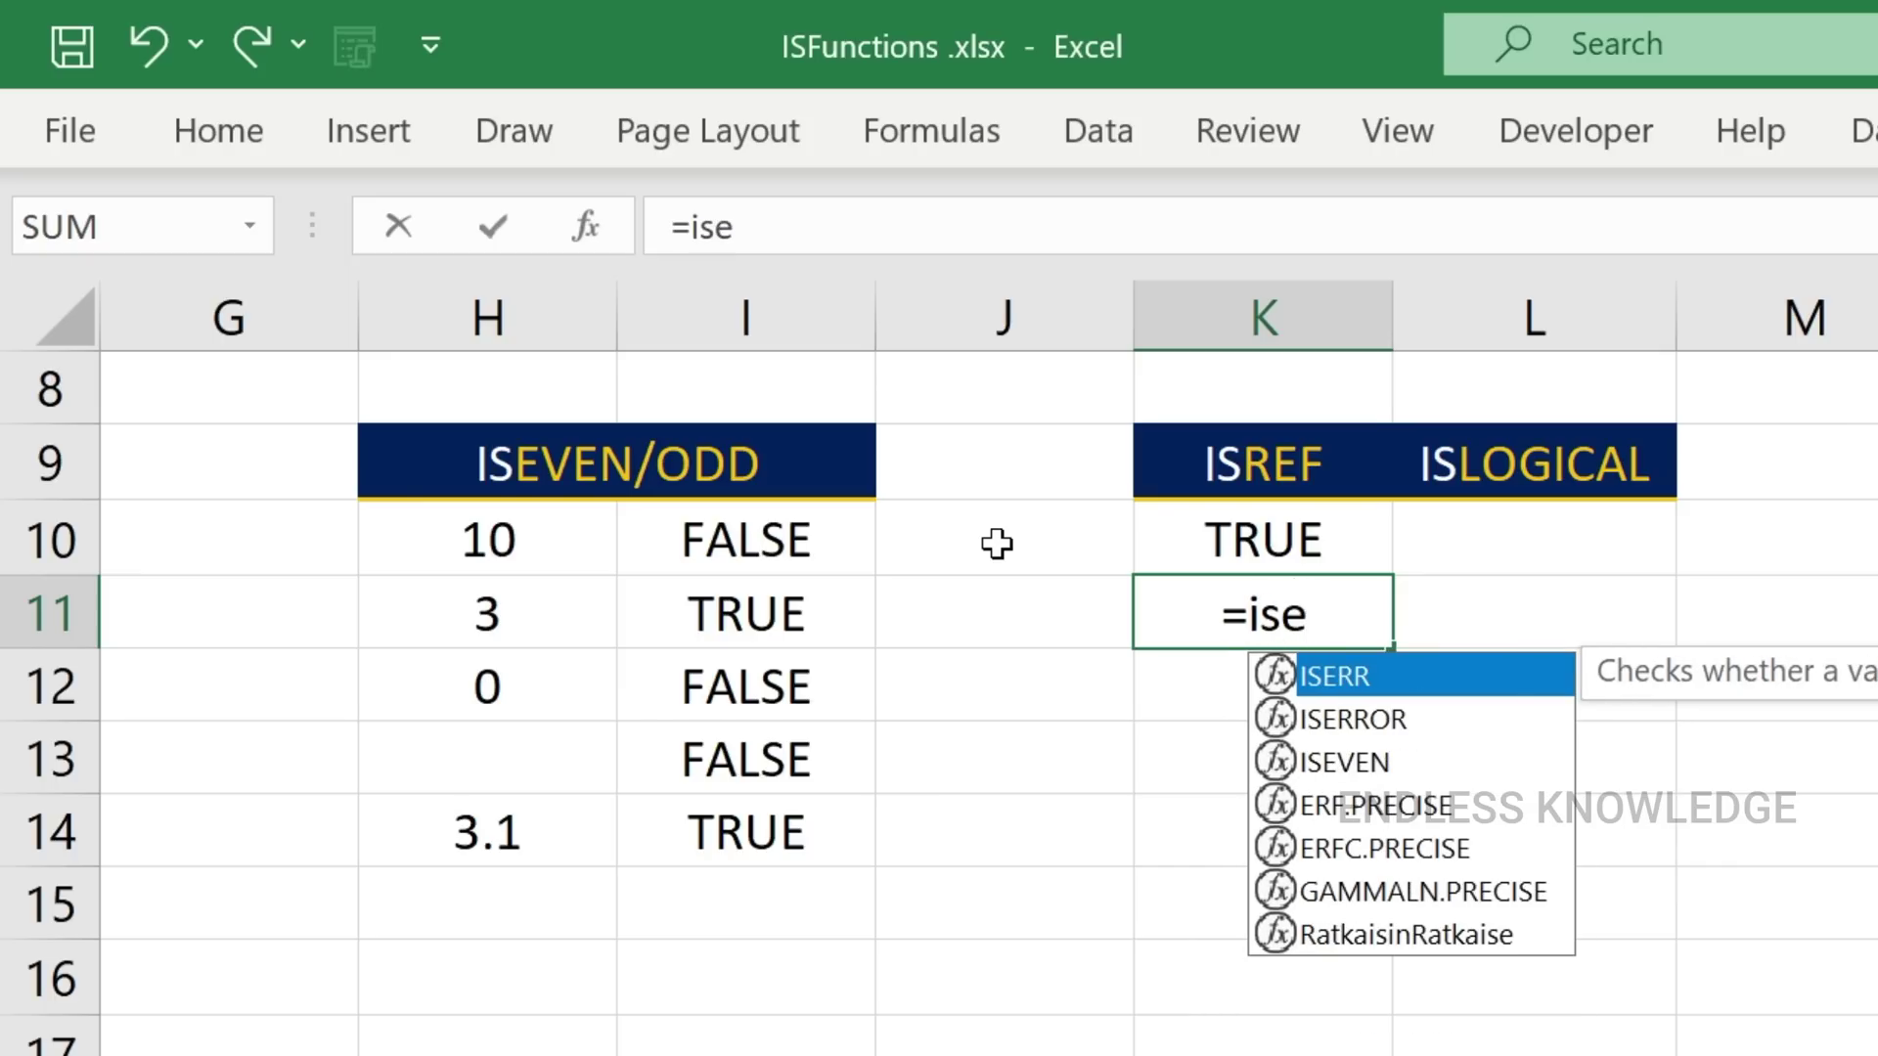
{"action": "key", "text": "BackSpace"}
{"action": "type", "text": "ref"}
{"action": "key", "text": "Tab"}
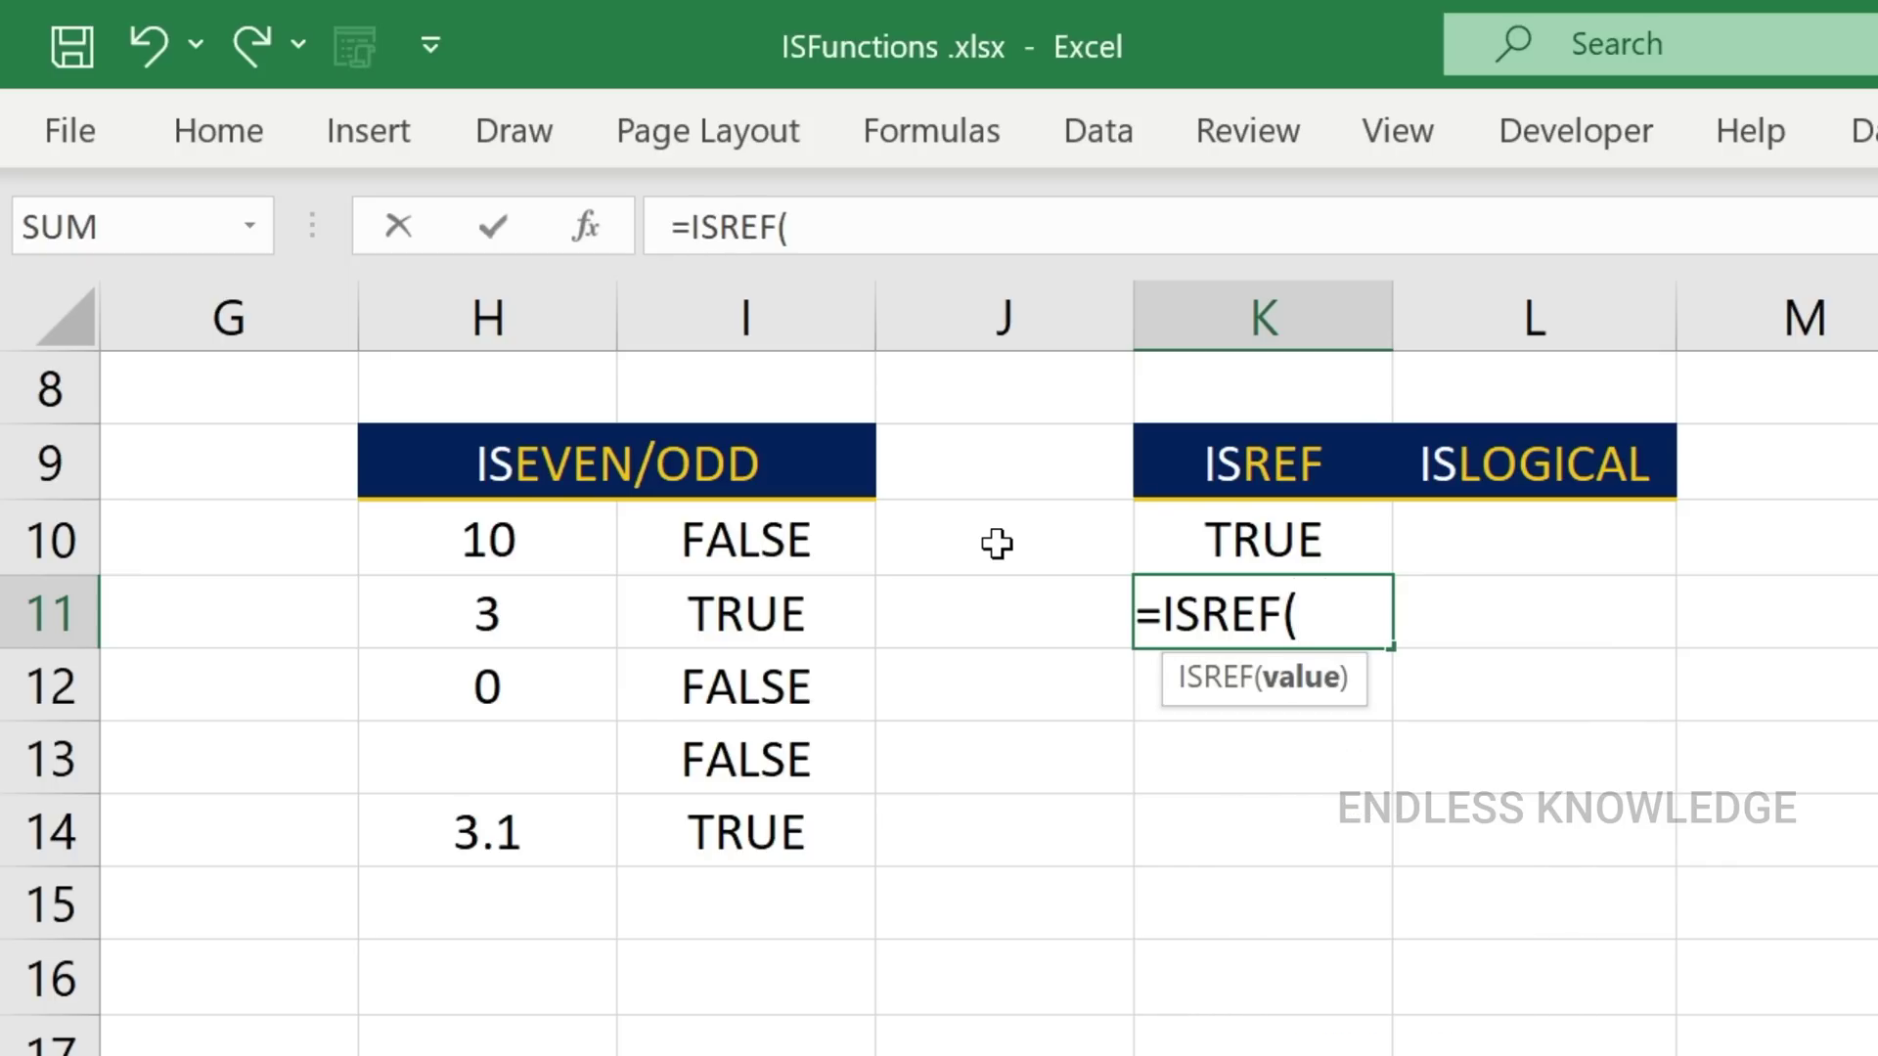
{"action": "type", "text": "100"}
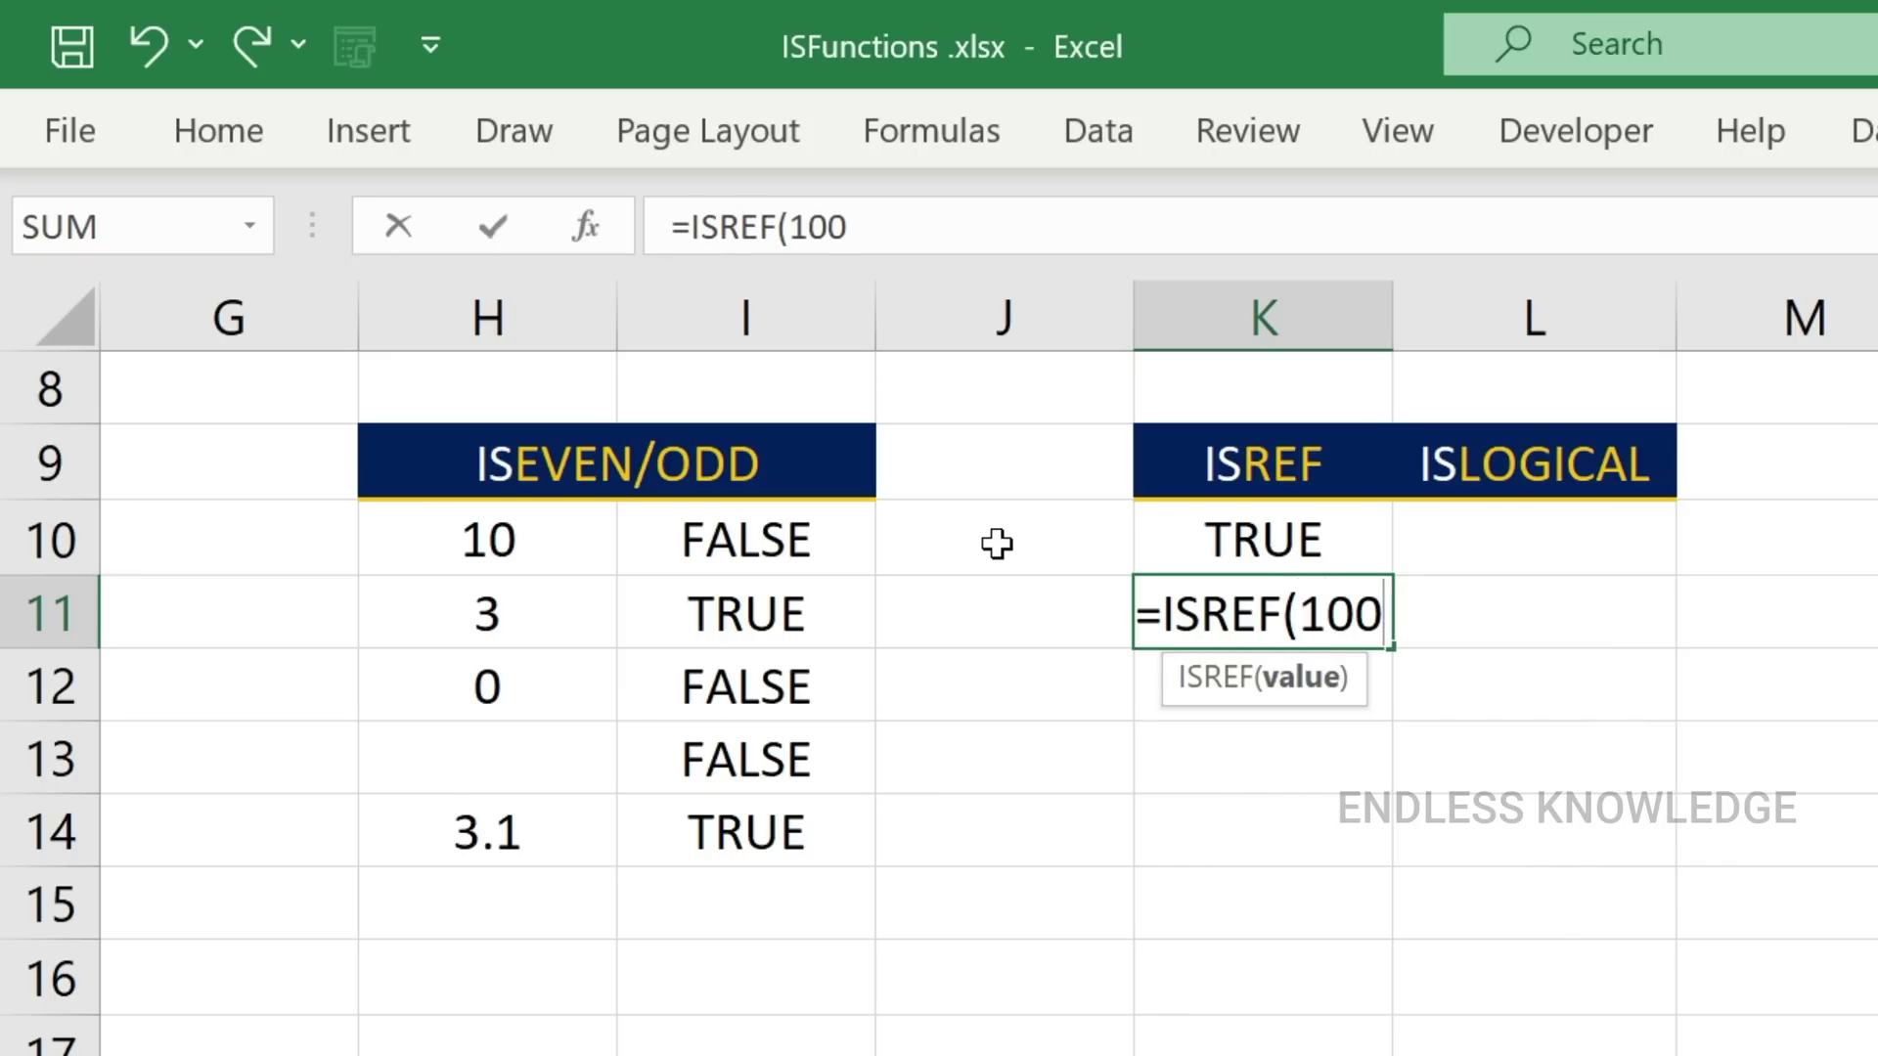
{"action": "type", "text": ")"}
{"action": "key", "text": "Return"}
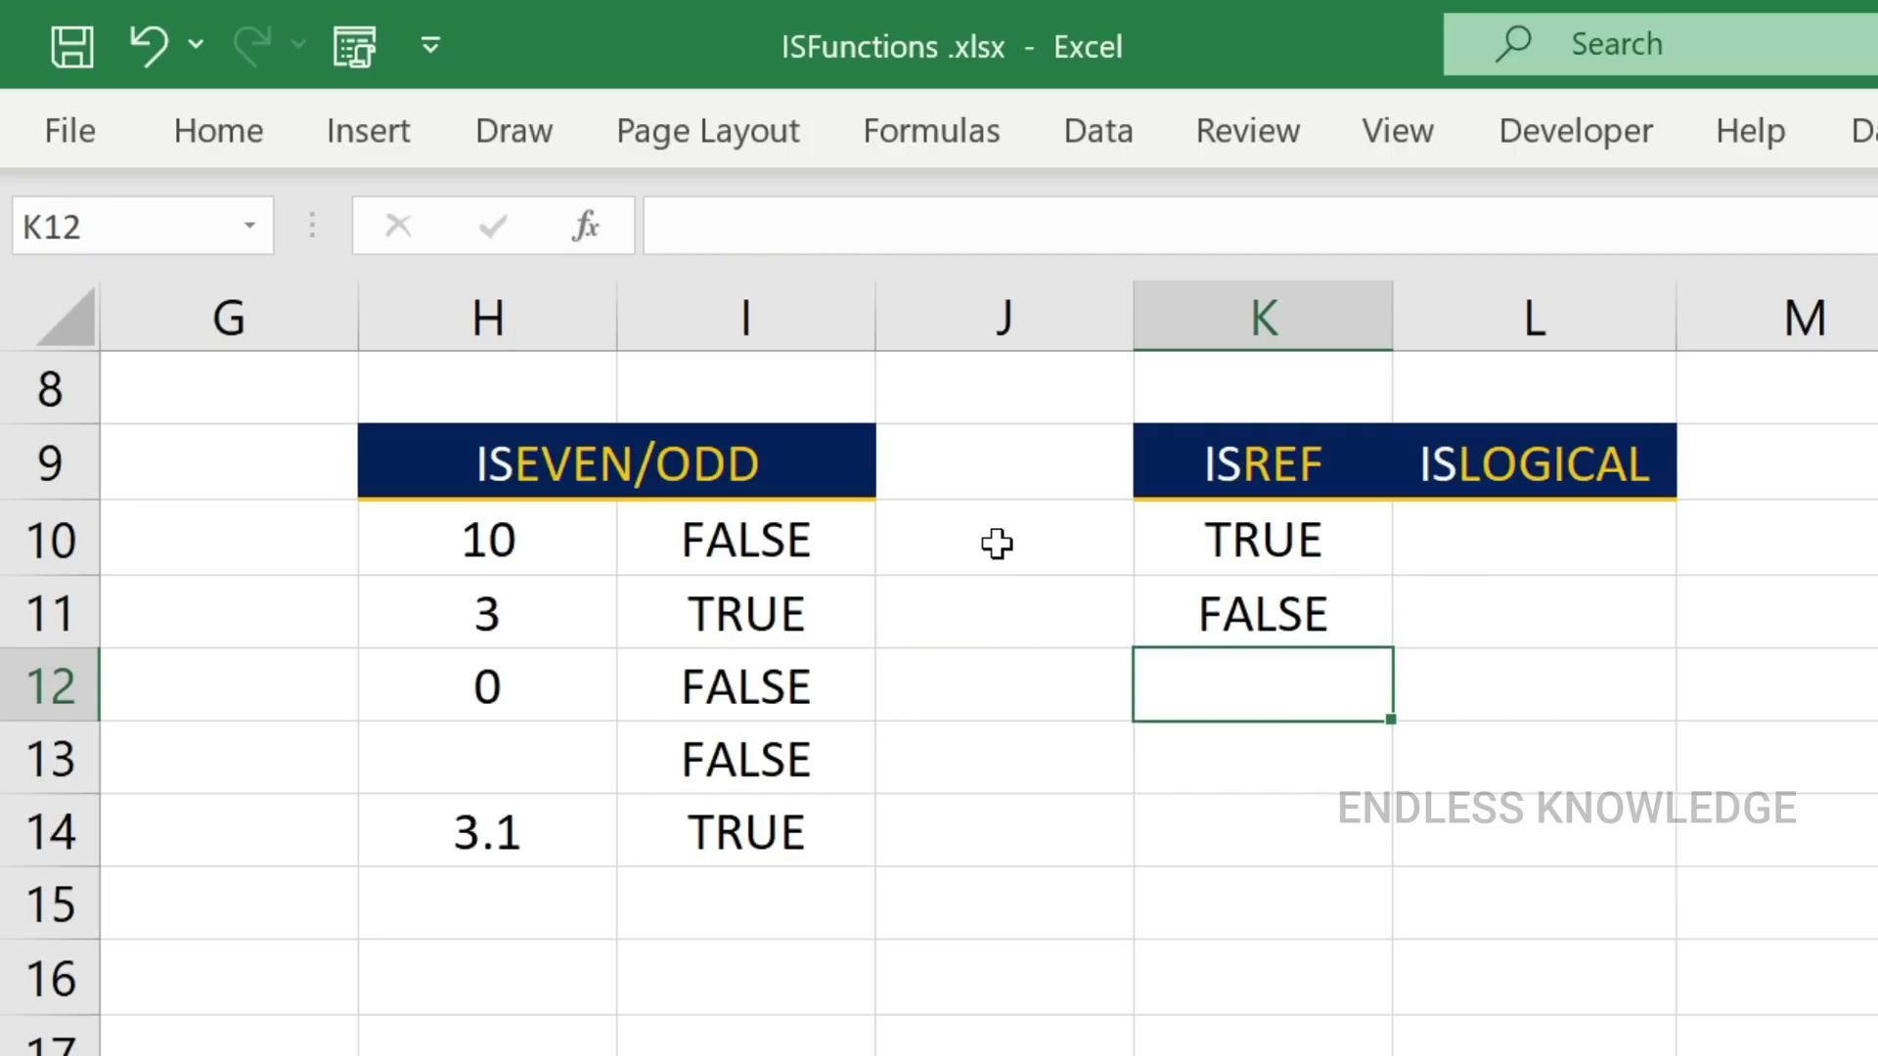
Enter the formula =ISREF(INDEX($H$10:$H$14,3)) in cell K12.
{"action": "type", "text": "=isref"}
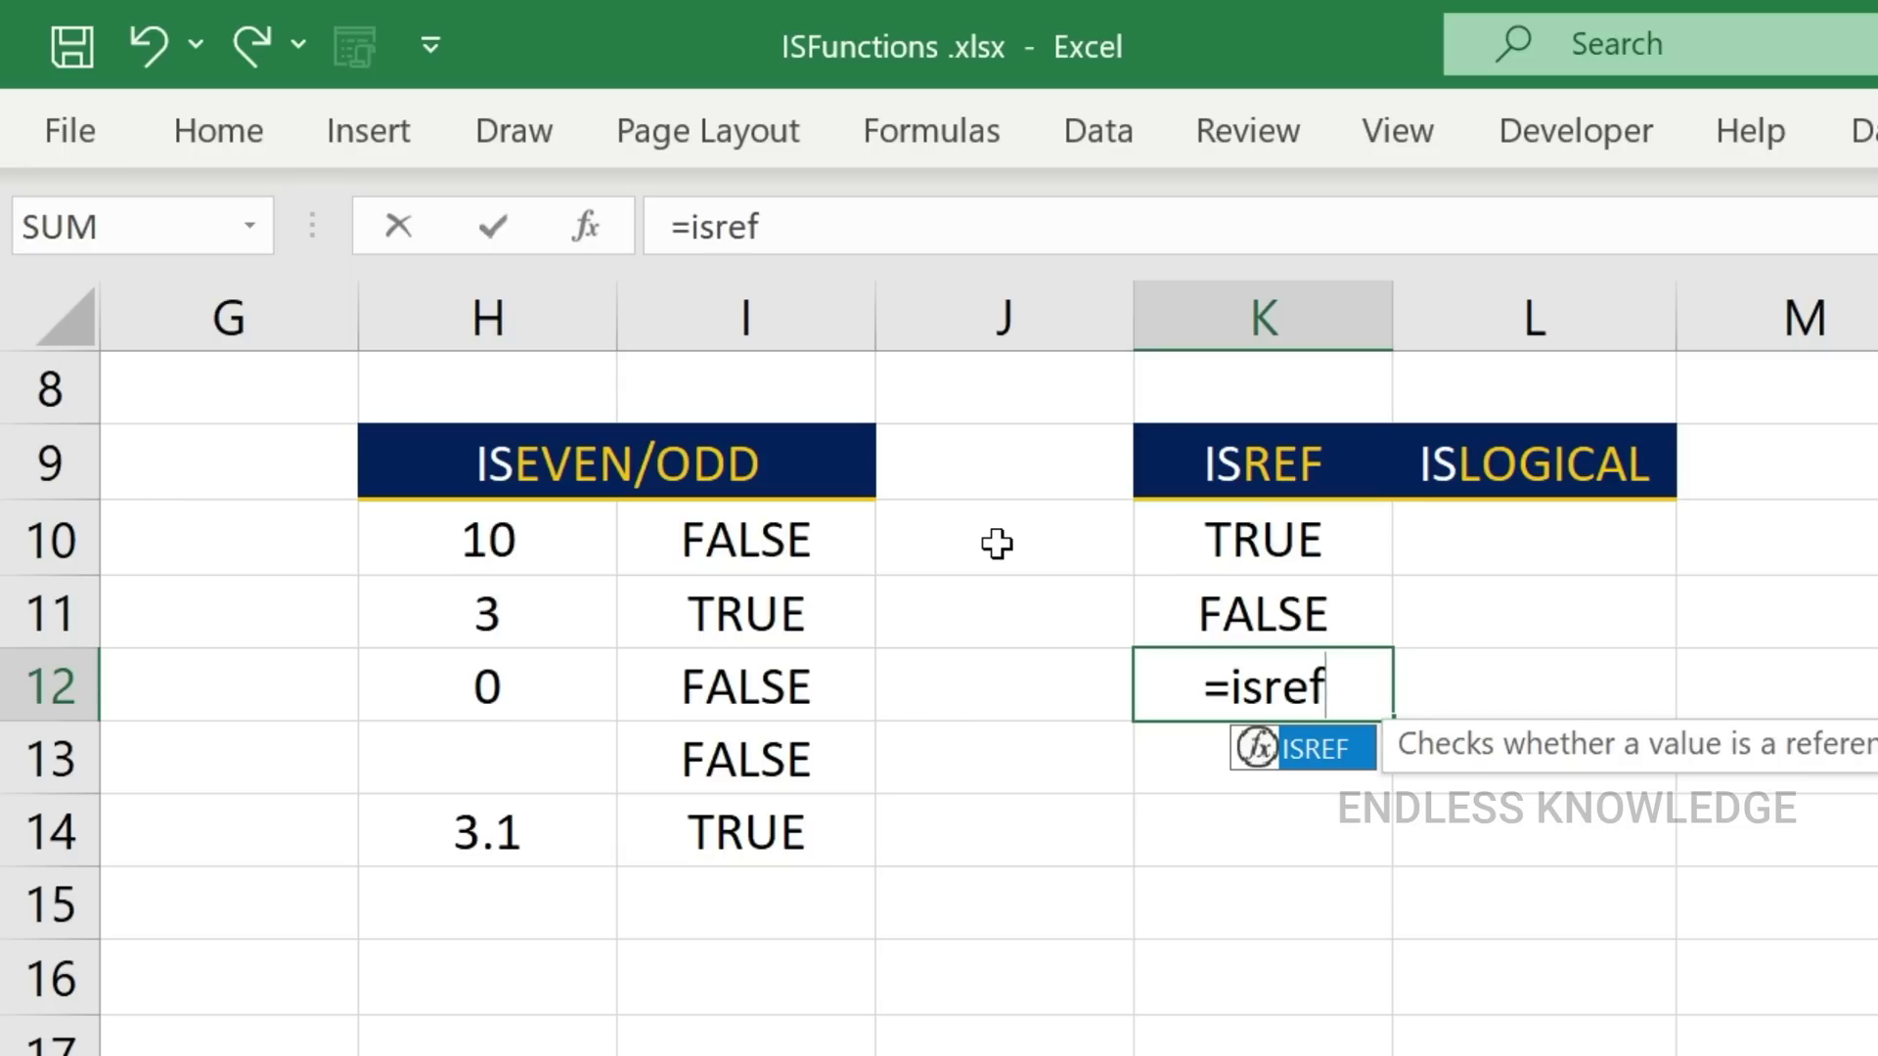
{"action": "key", "text": "Tab"}
{"action": "type", "text": "inde"}
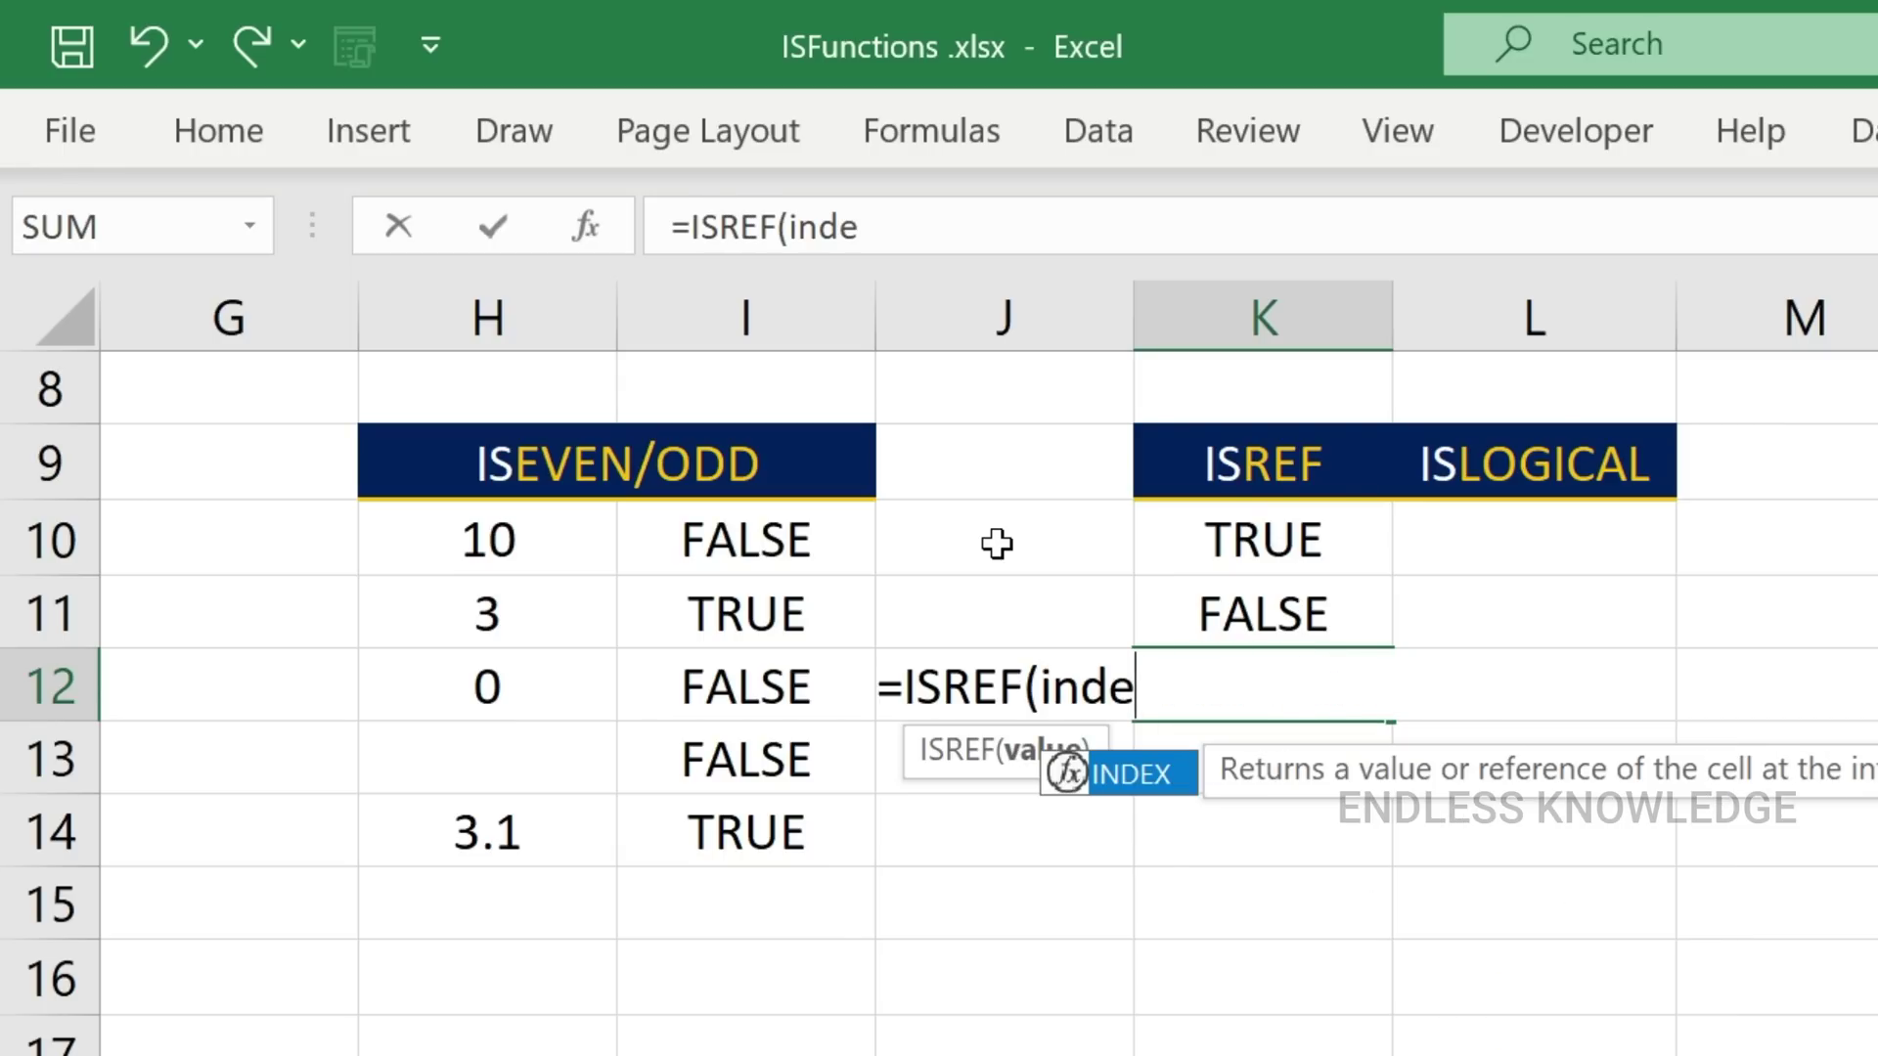
{"action": "key", "text": "Tab"}
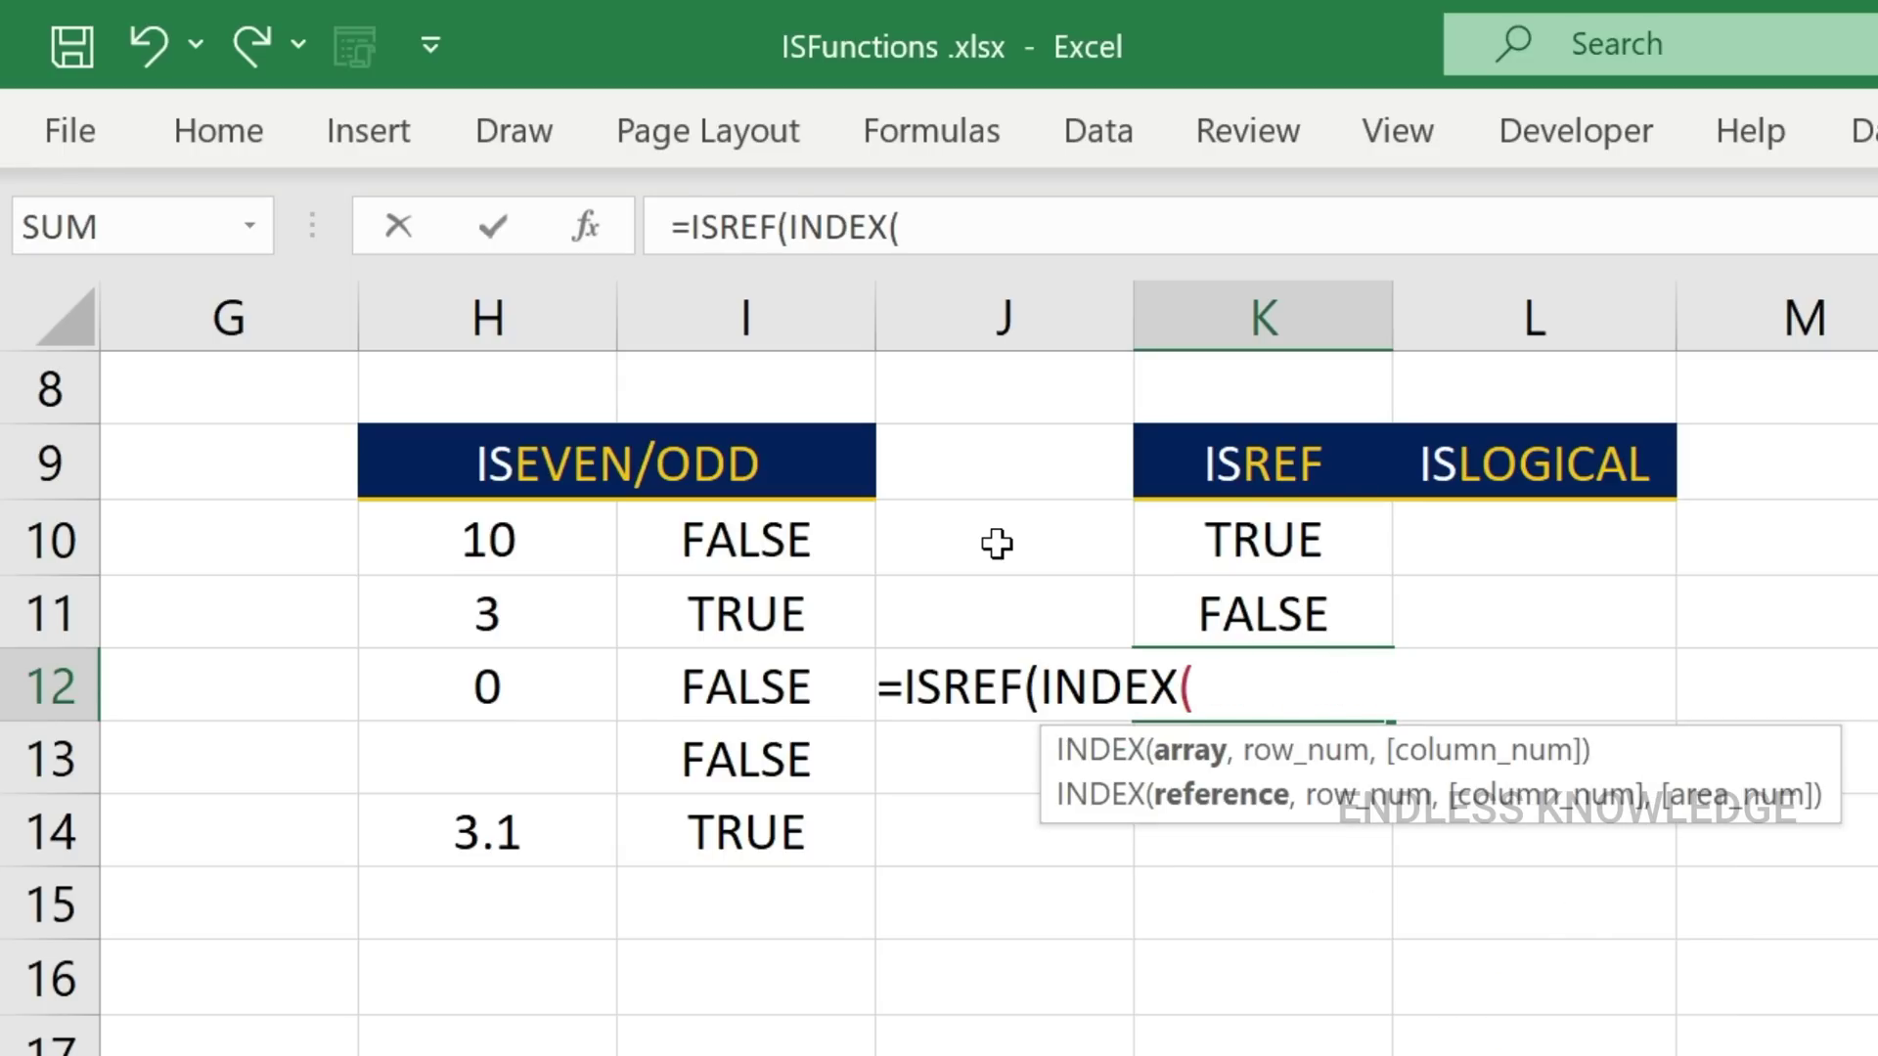
{"action": "left_click_drag", "start_coordinate": [526, 543], "coordinate": [540, 834]}
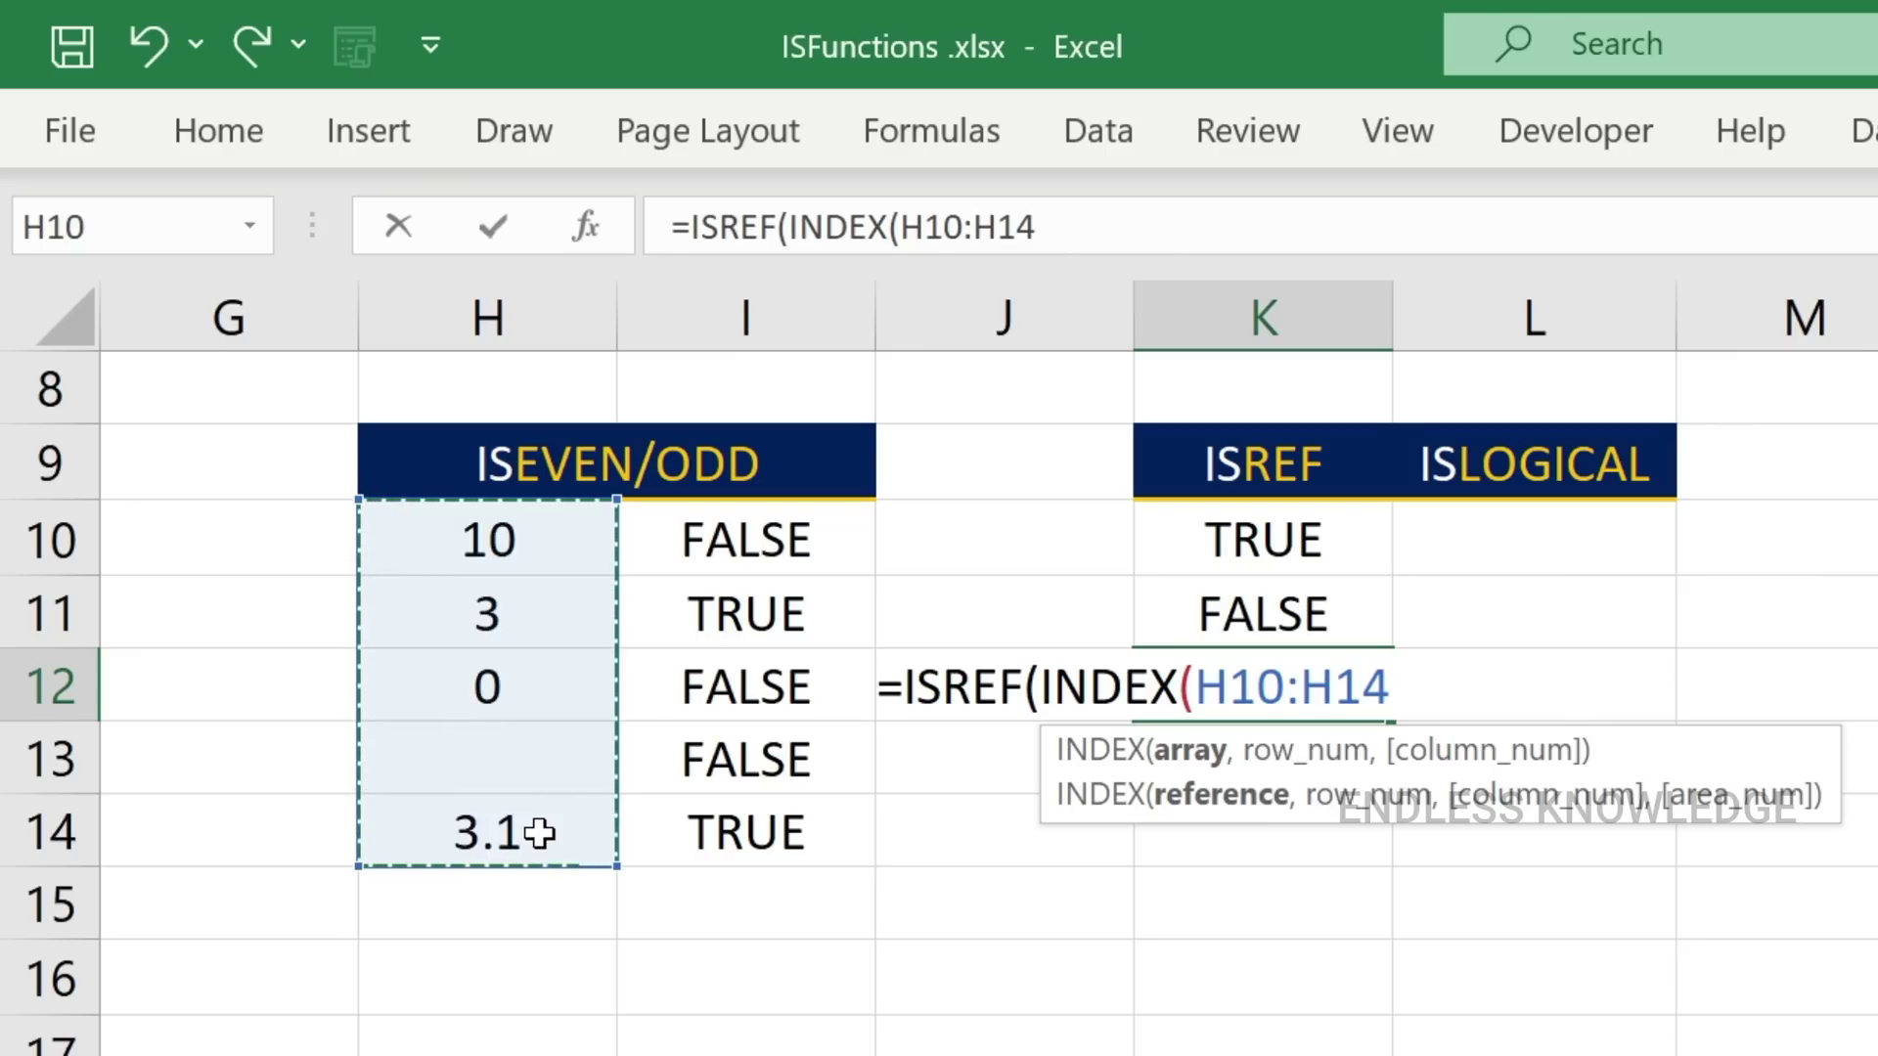
{"action": "key", "text": "F4"}
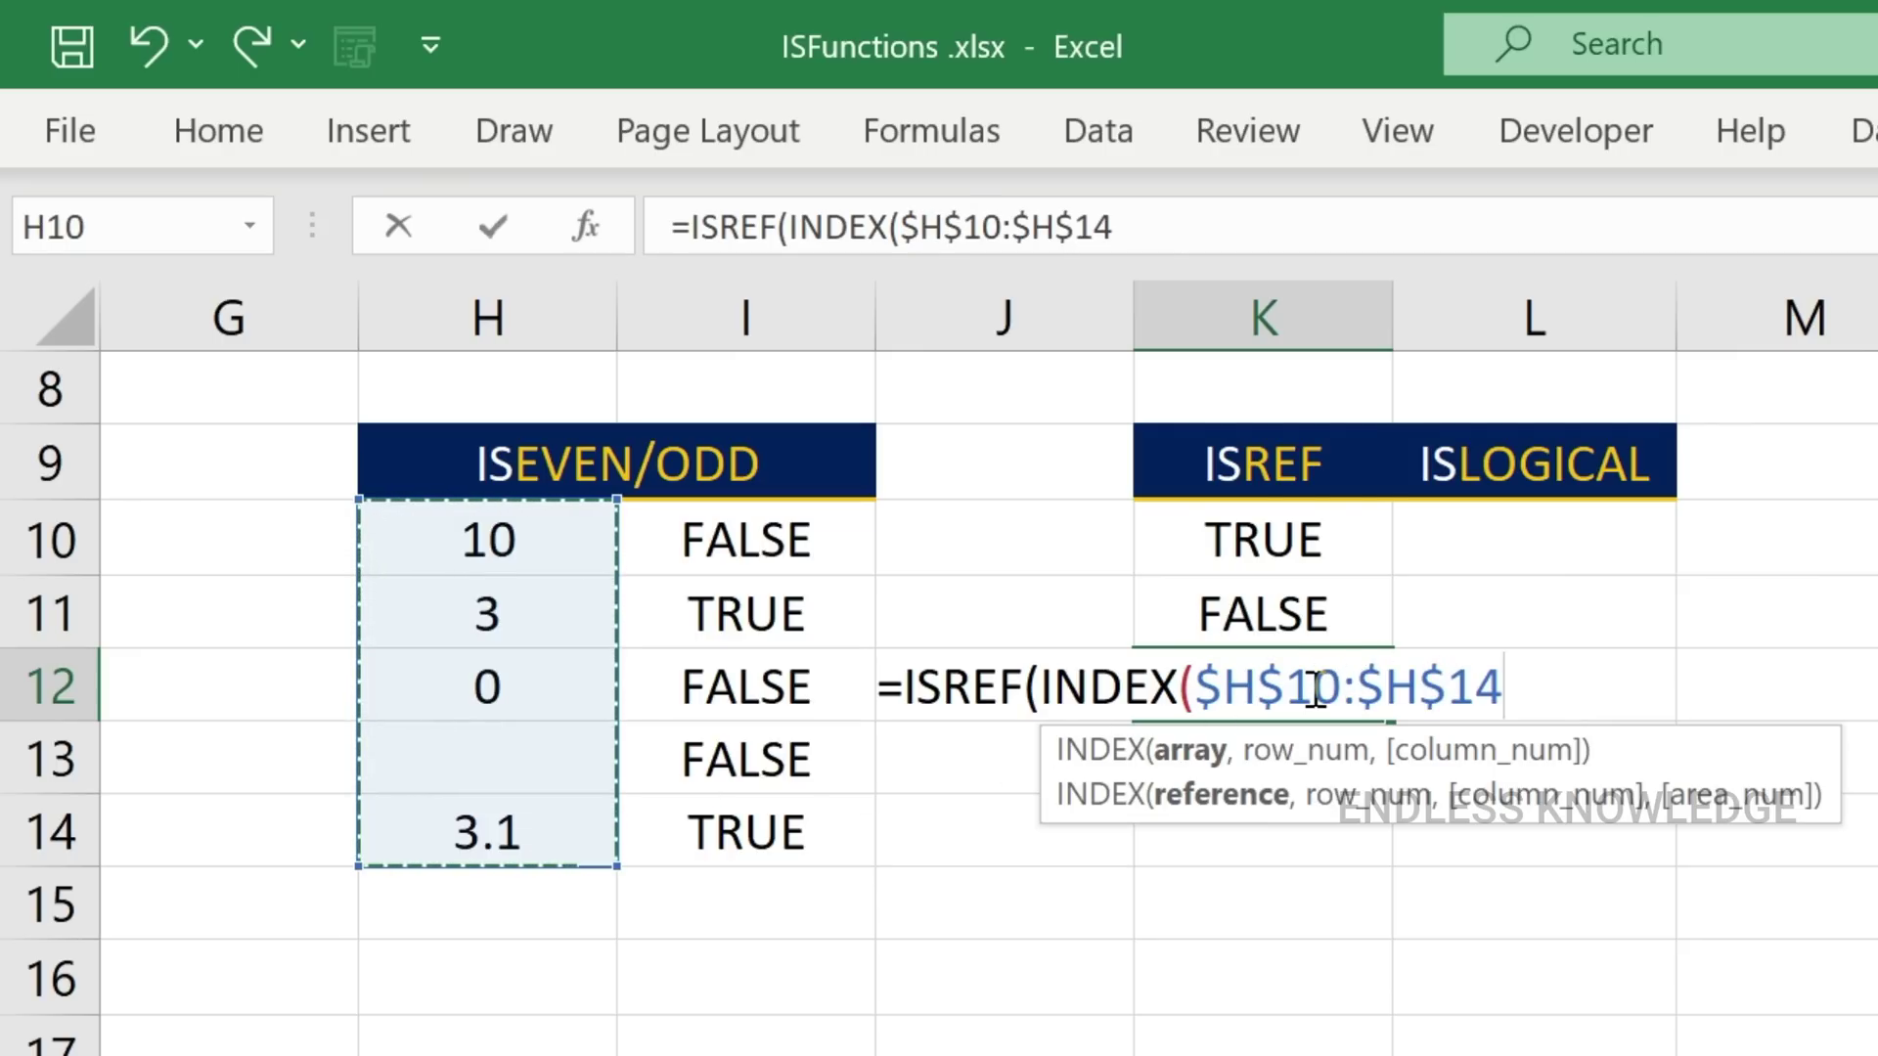
{"action": "type", "text": ","}
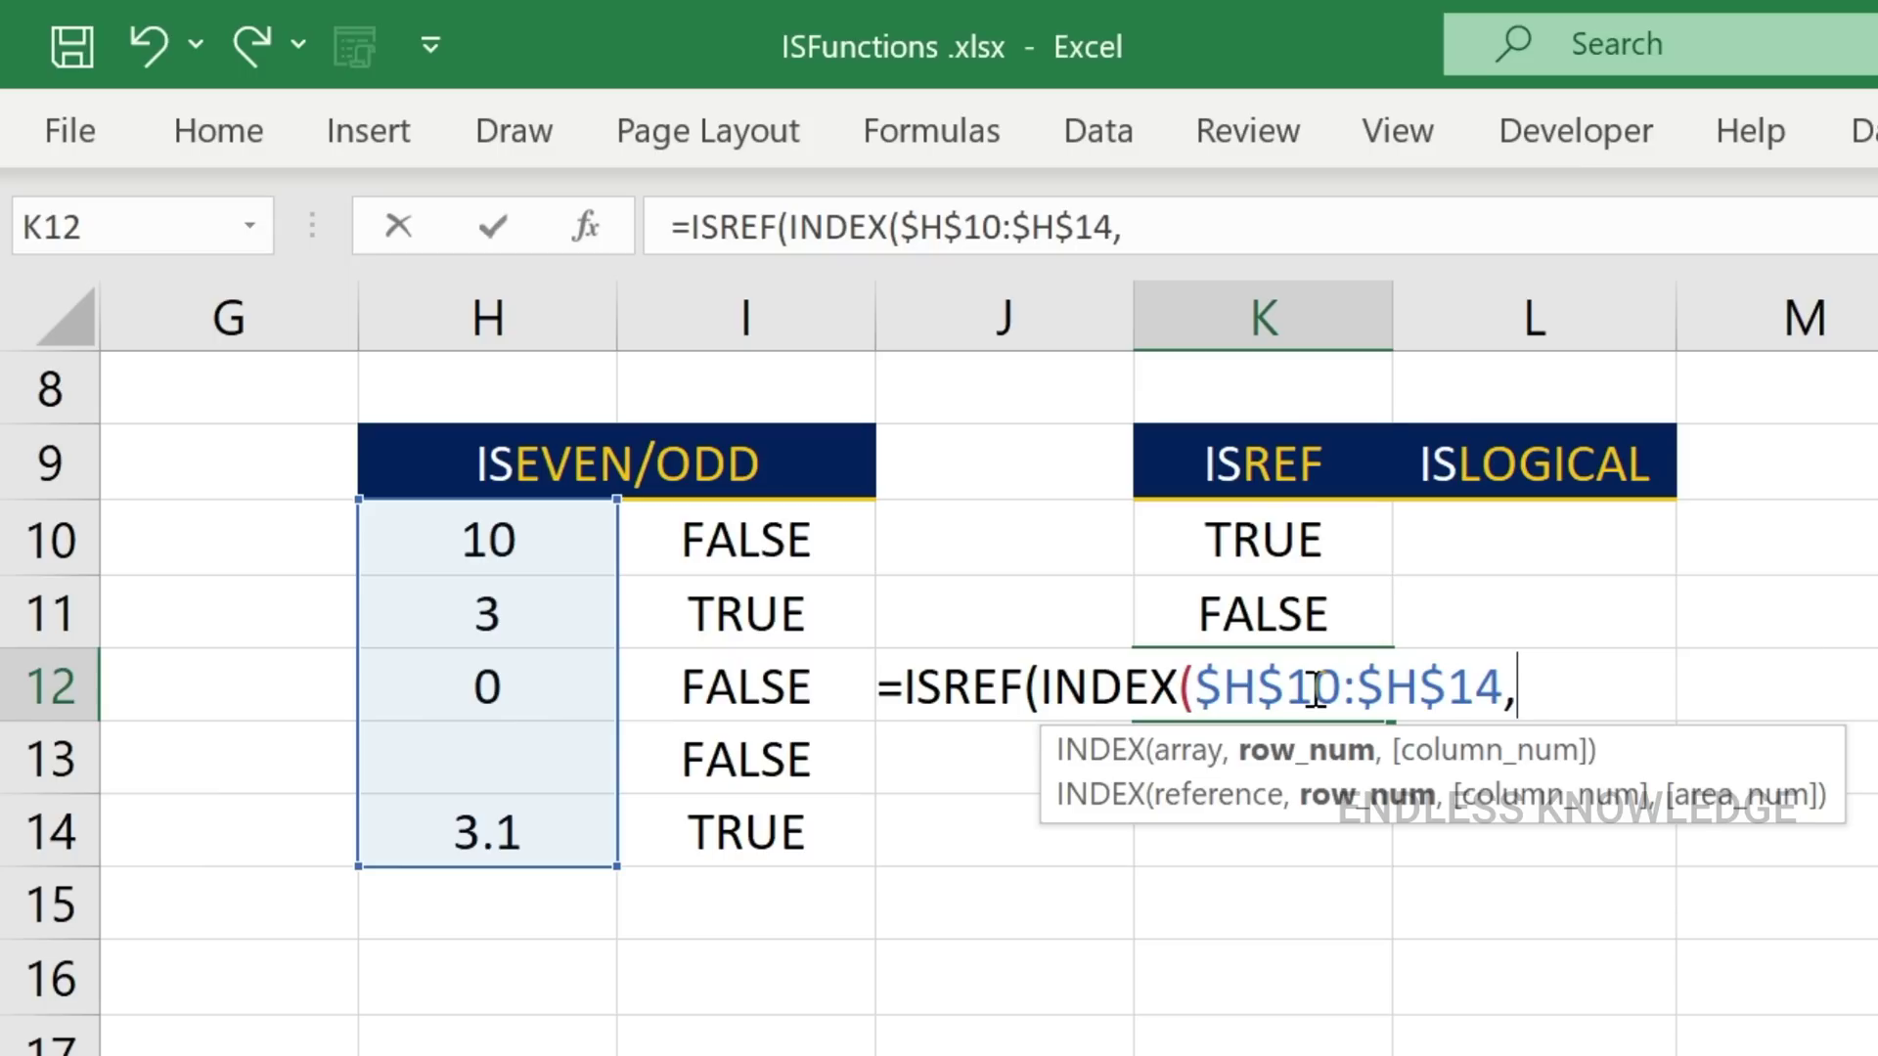
{"action": "type", "text": "3)"}
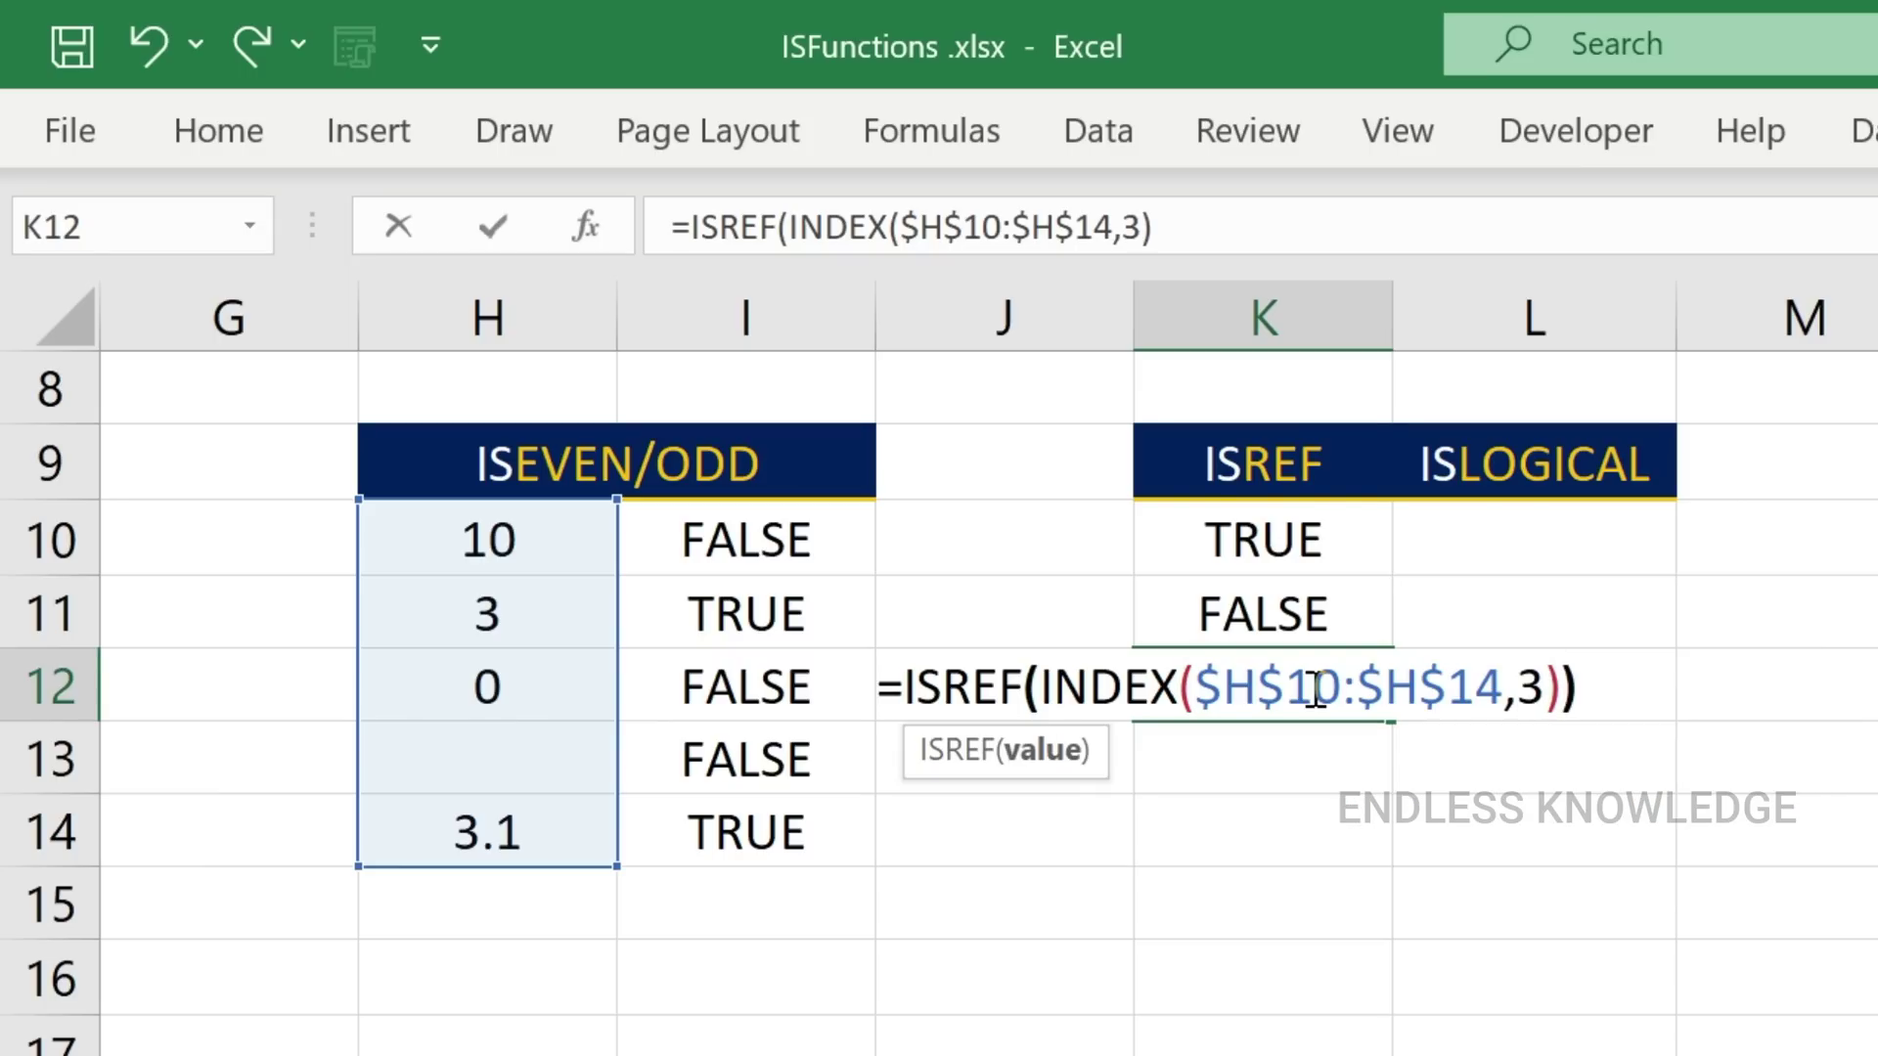
{"action": "key", "text": "Return"}
Try the formula =ISREF(INDEX(100,3)) in cell K12 and undo the change.
{"action": "left_click", "coordinate": [1311, 687]}
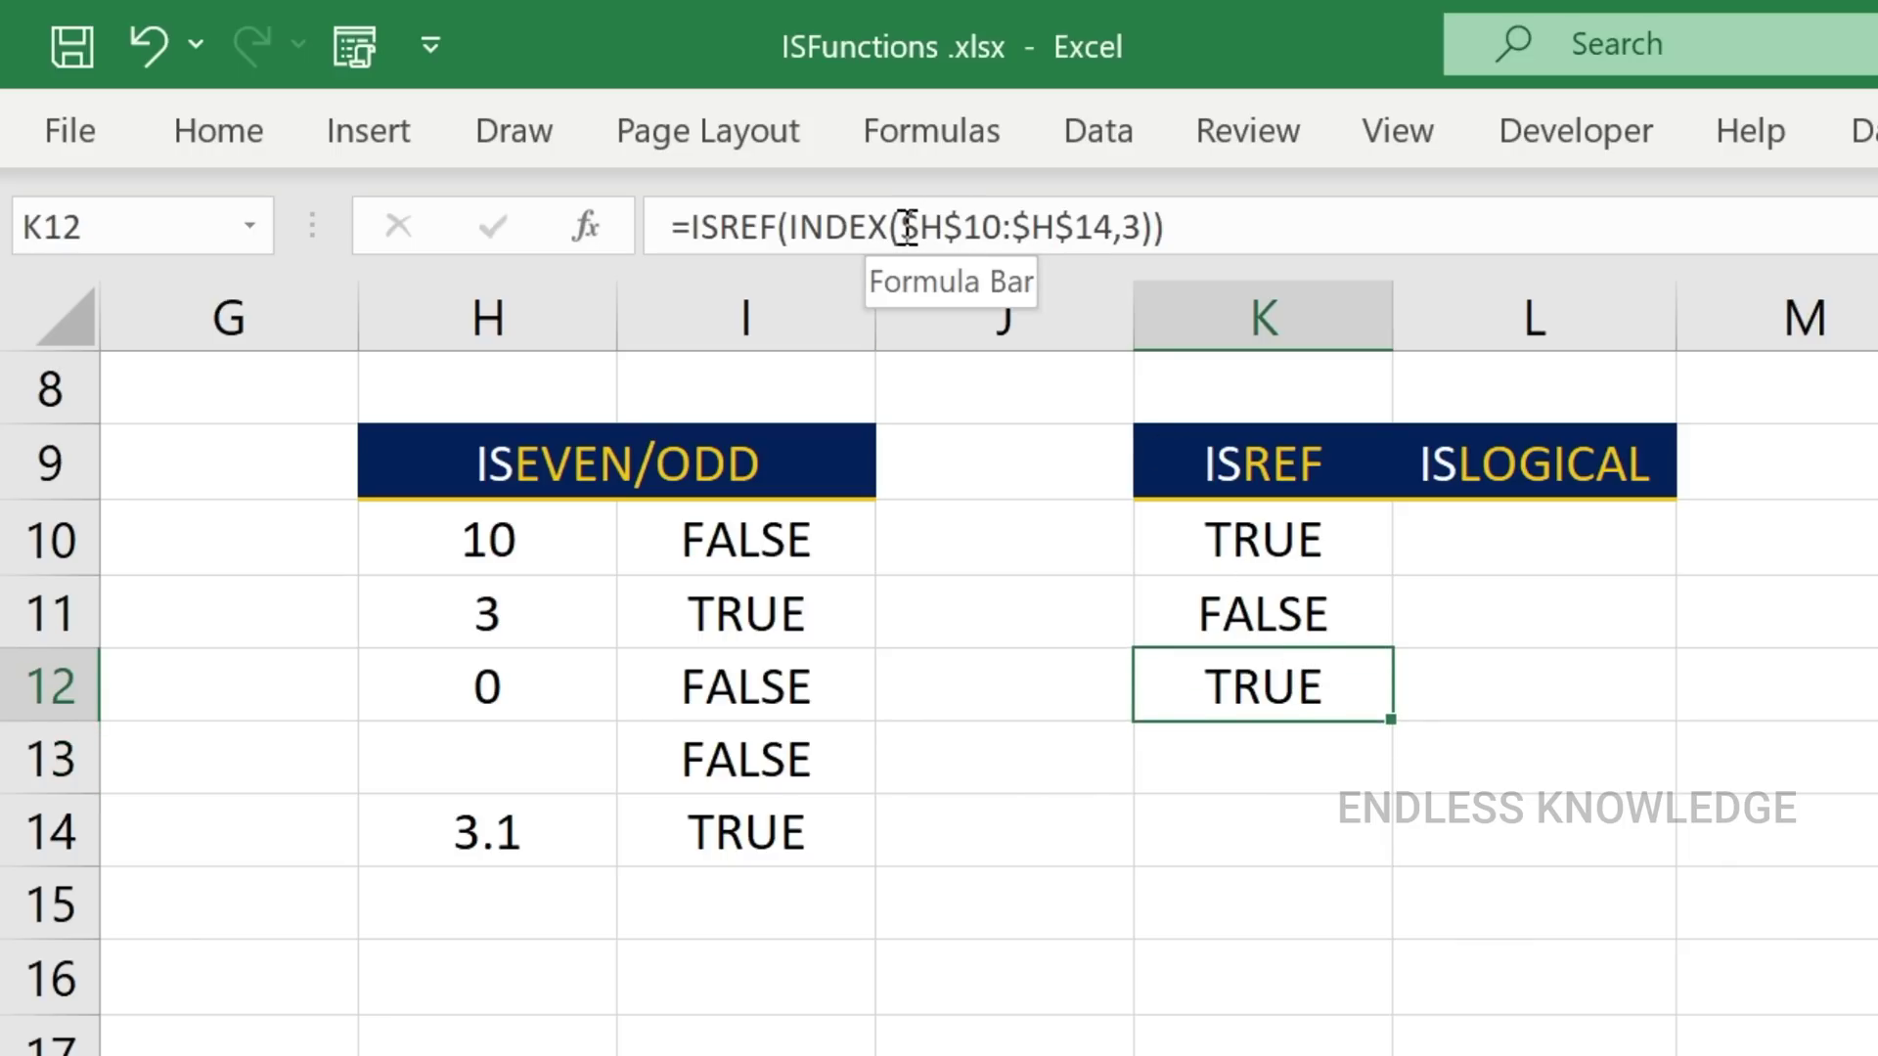
{"action": "left_click_drag", "start_coordinate": [898, 227], "coordinate": [1112, 235]}
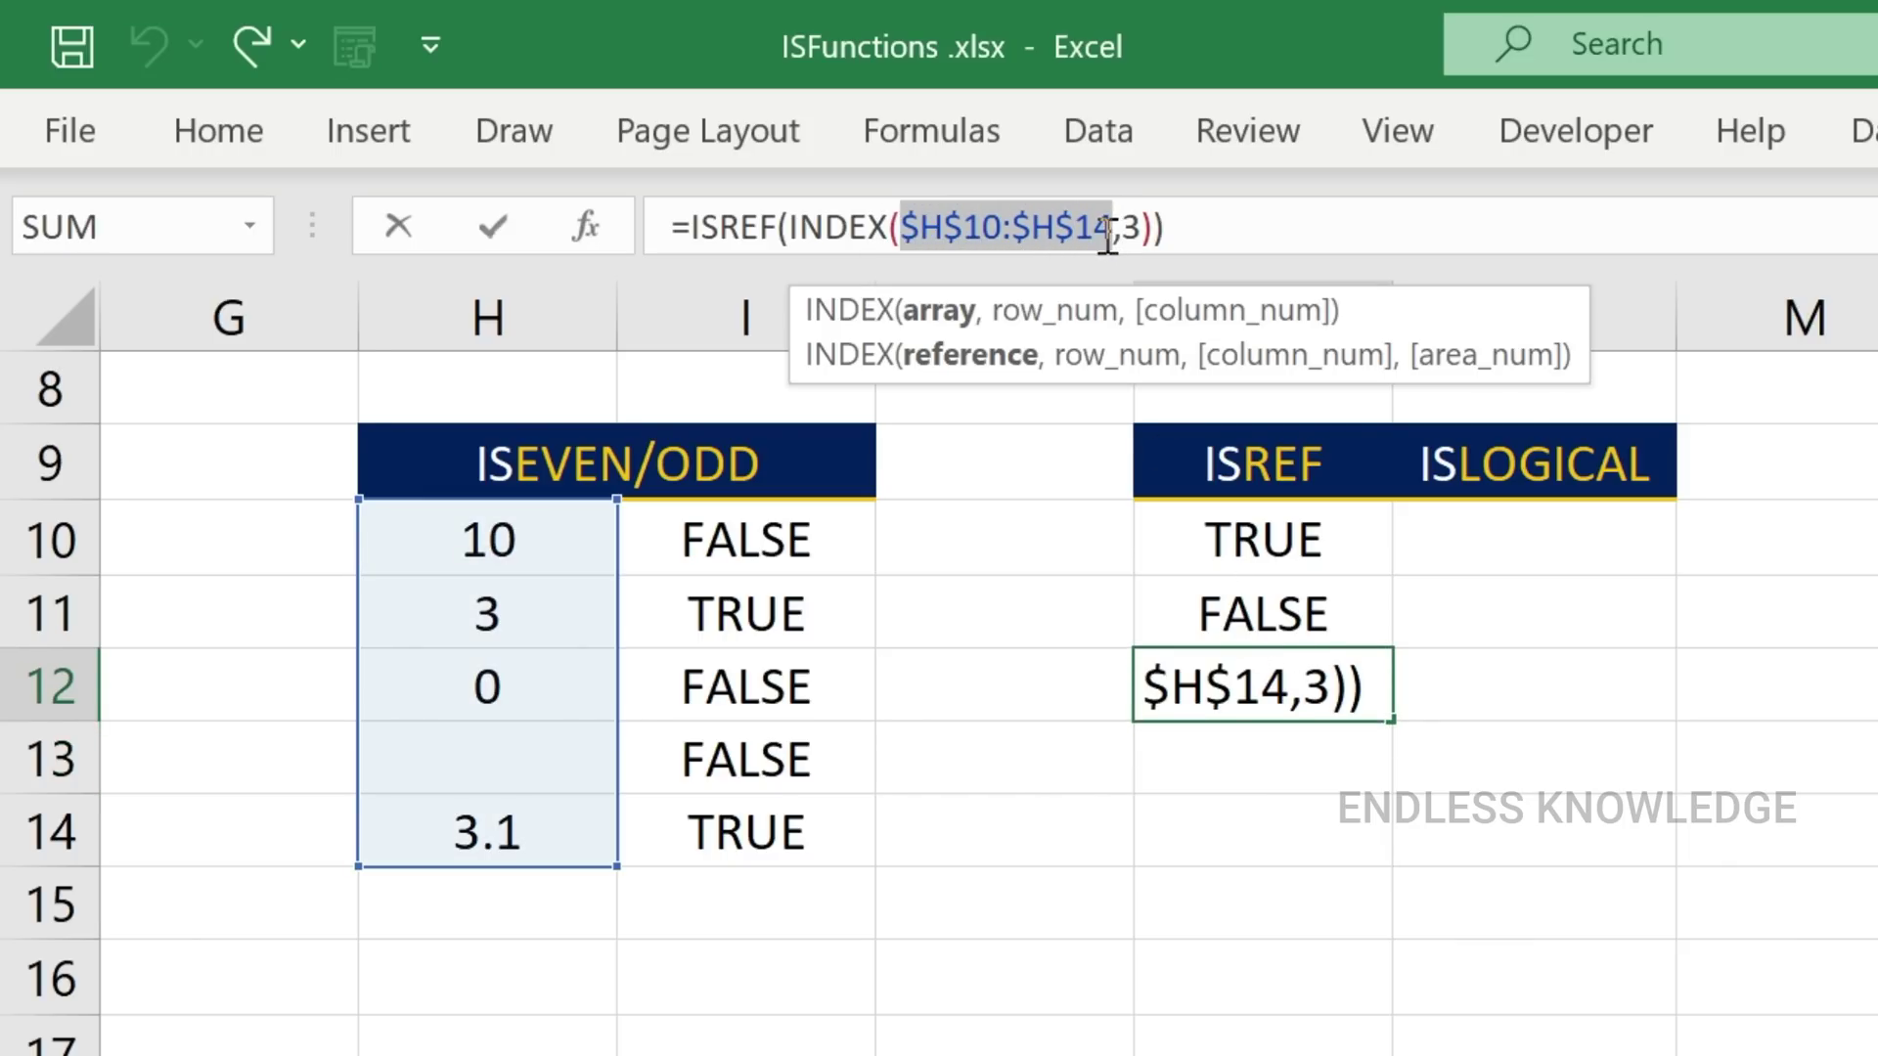
{"action": "type", "text": "100"}
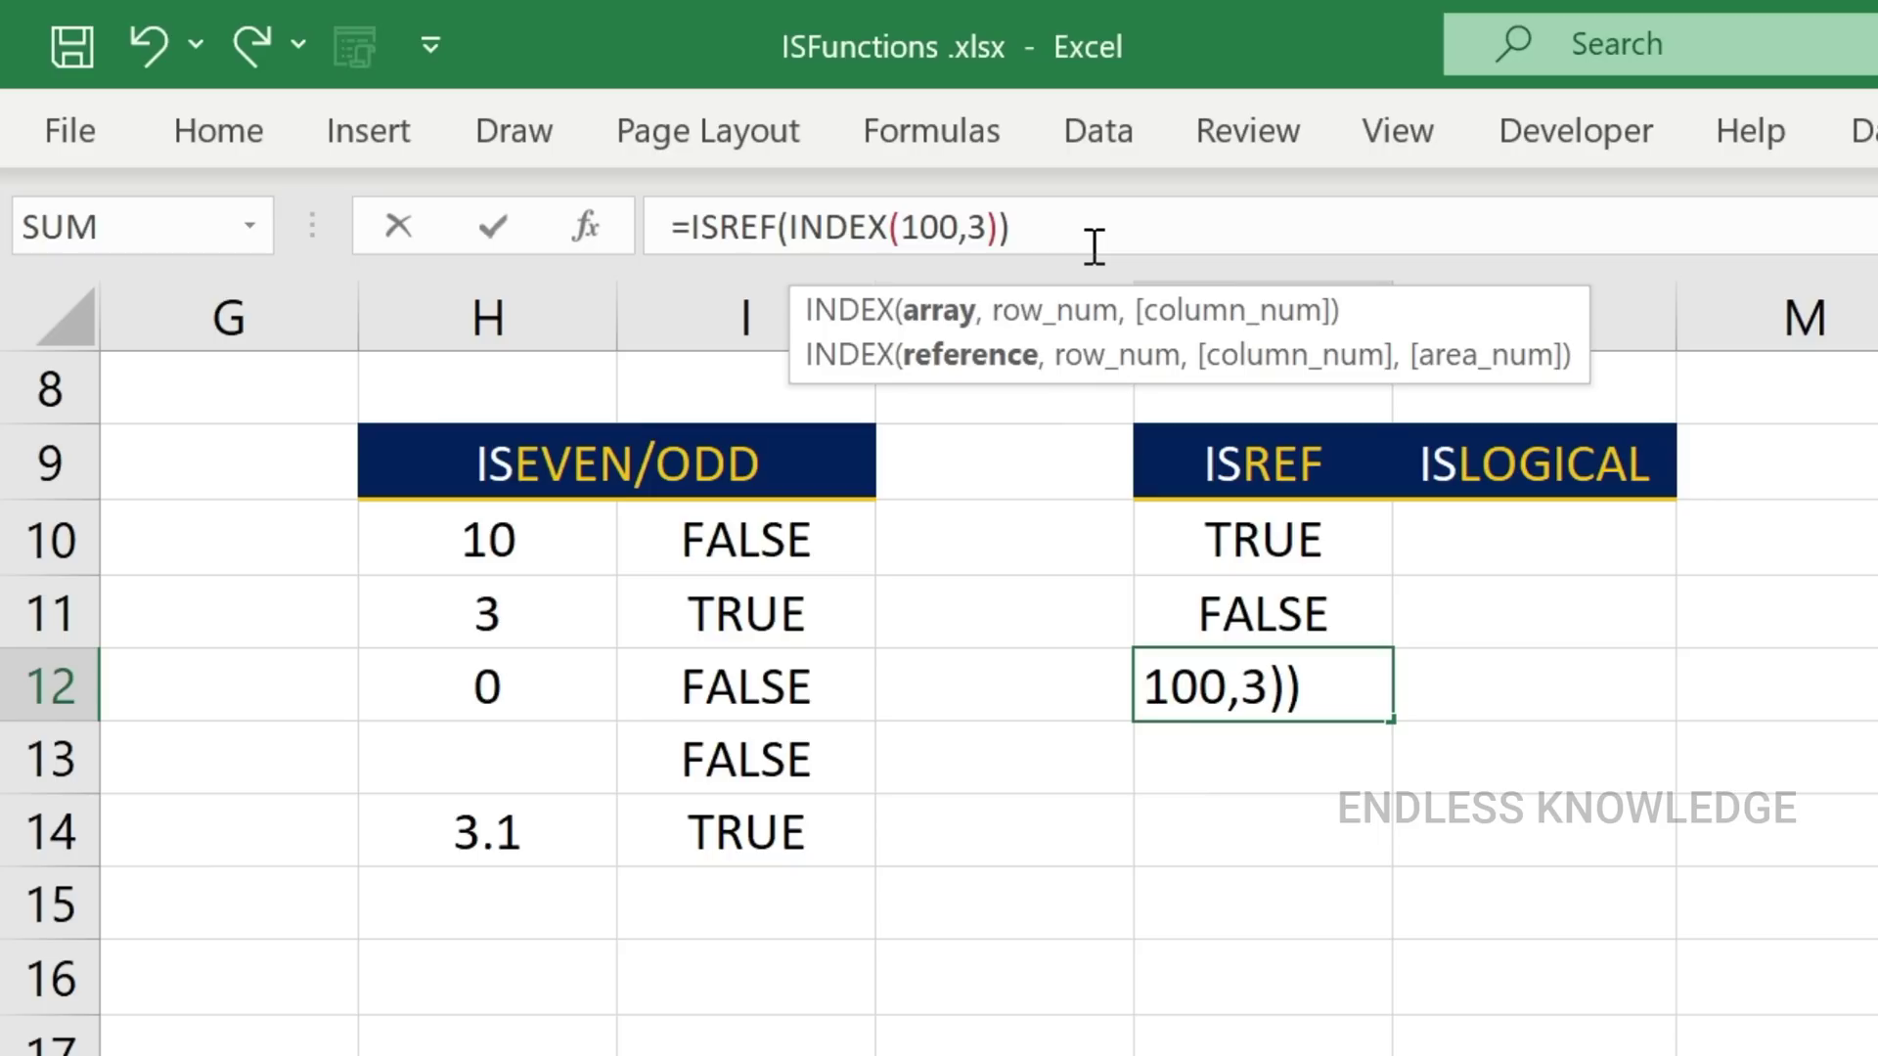
{"action": "key", "text": "Return"}
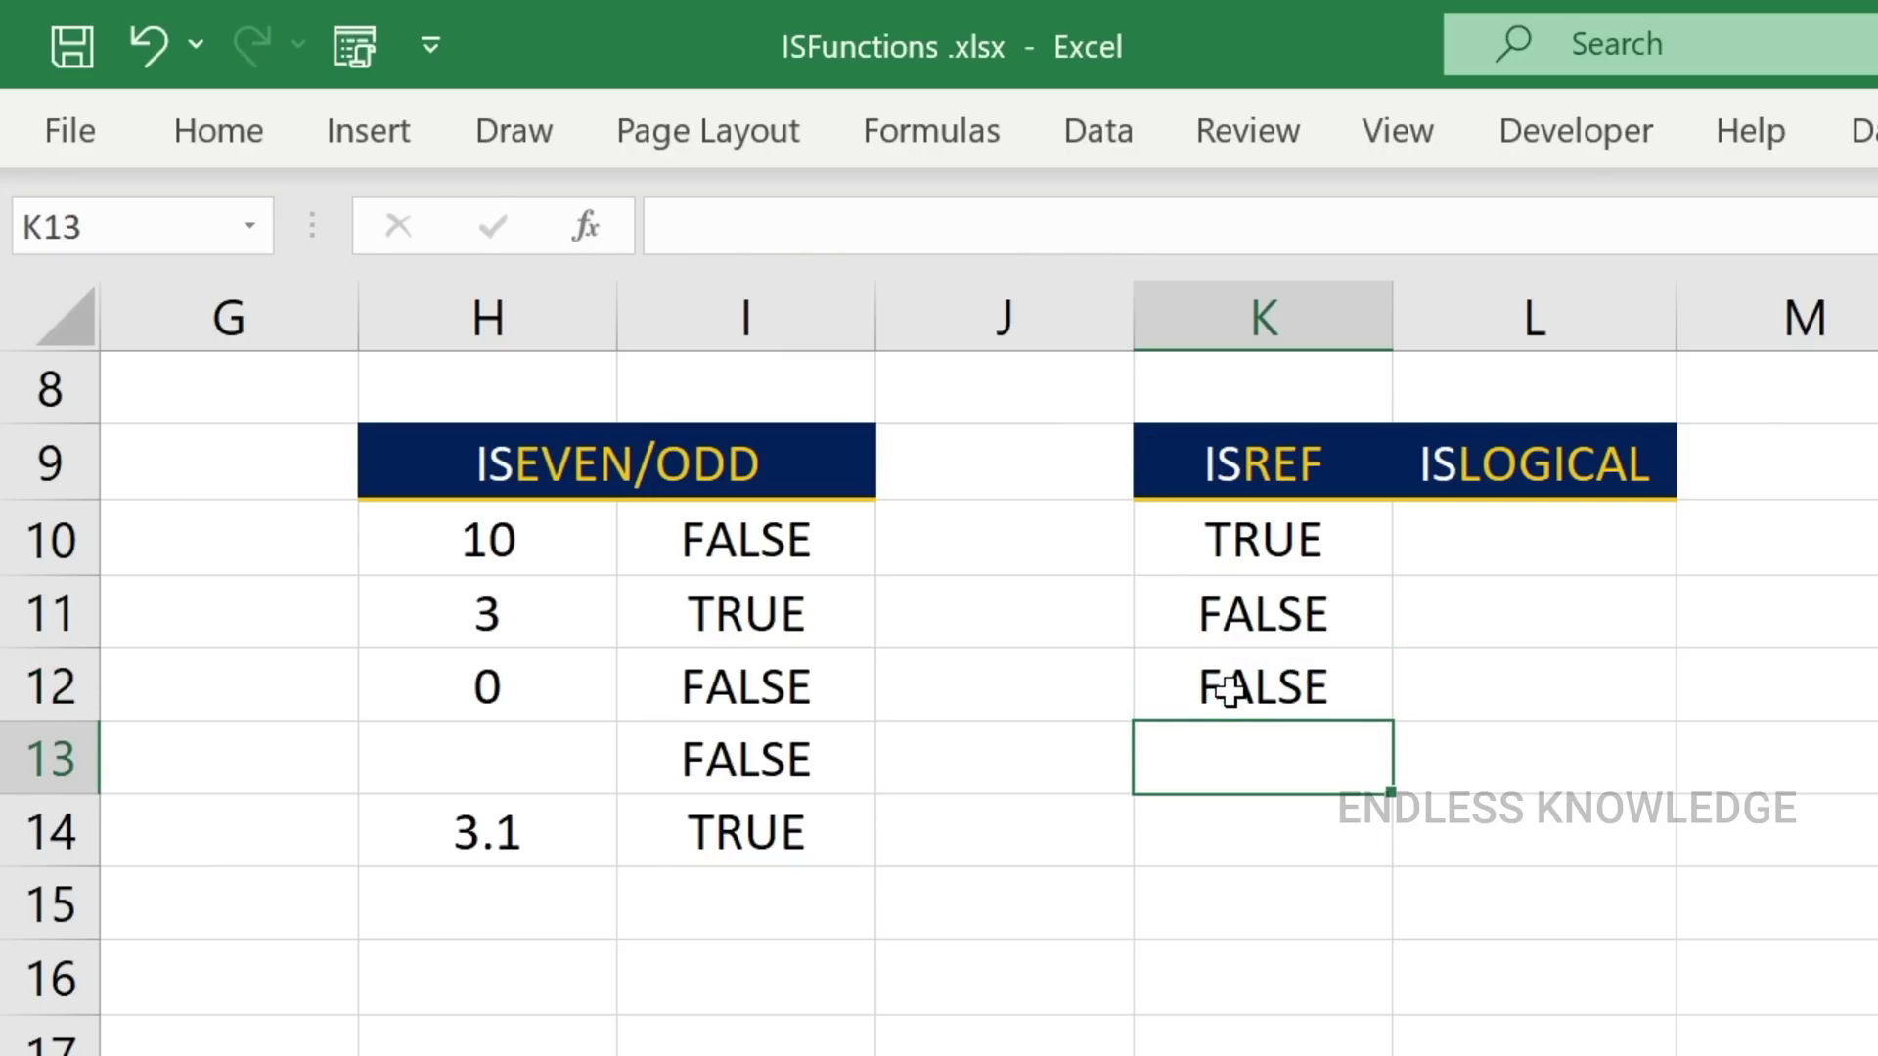
{"action": "key", "text": "ctrl+z"}
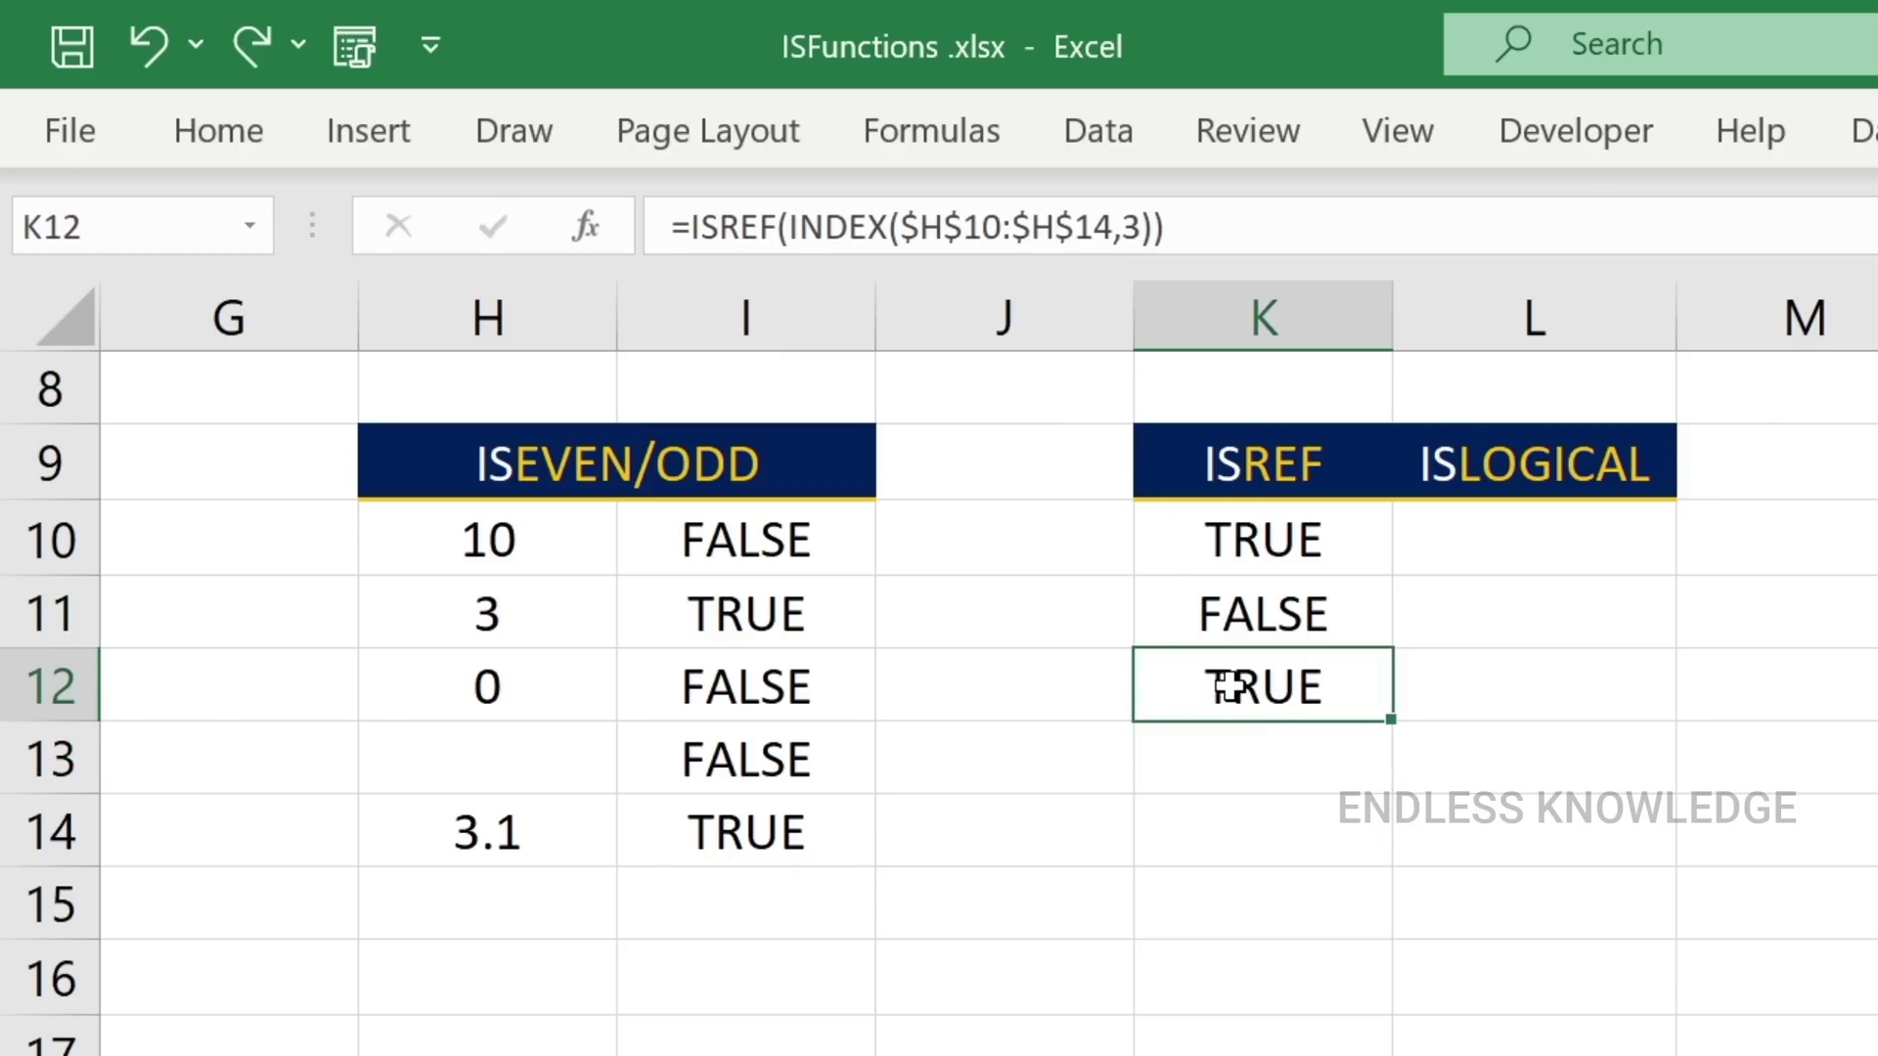
Examine the range argument of the INDEX function in cell K12's formula.
{"action": "double_click", "coordinate": [1234, 689]}
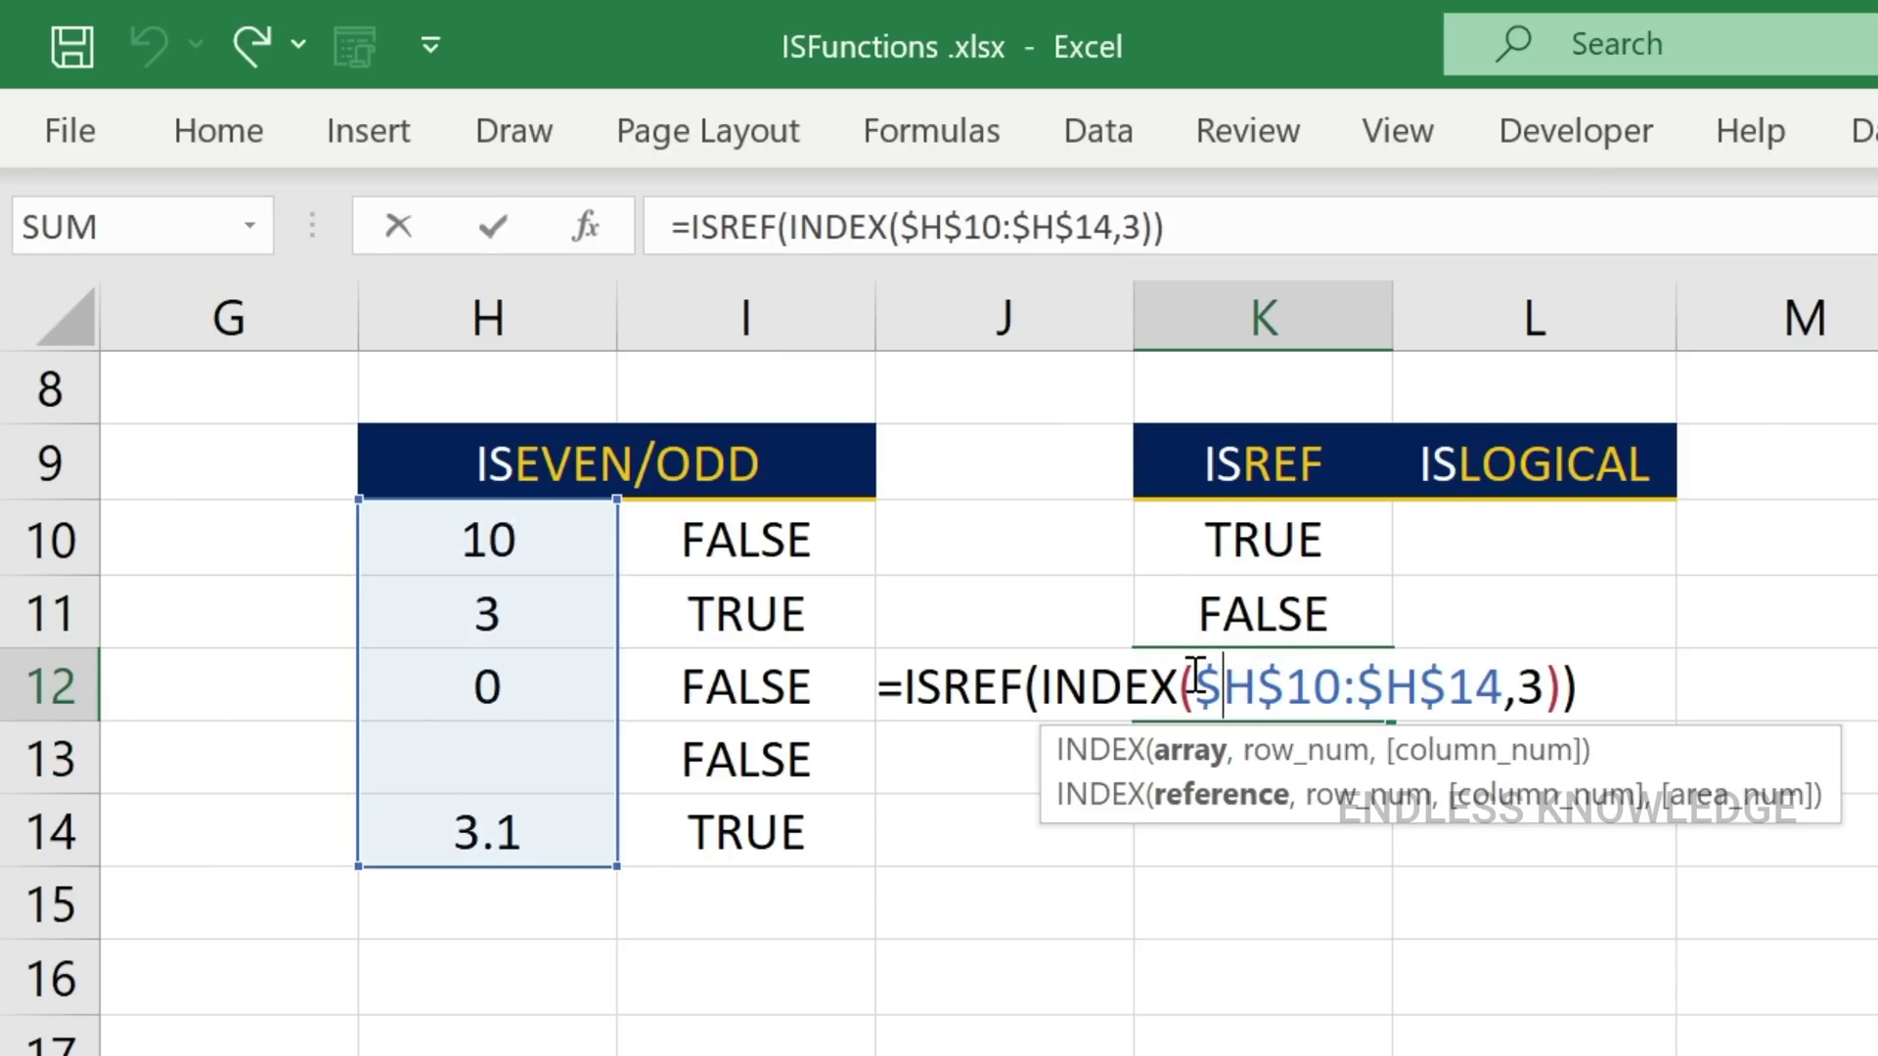
{"action": "left_click_drag", "start_coordinate": [1199, 685], "coordinate": [1504, 682]}
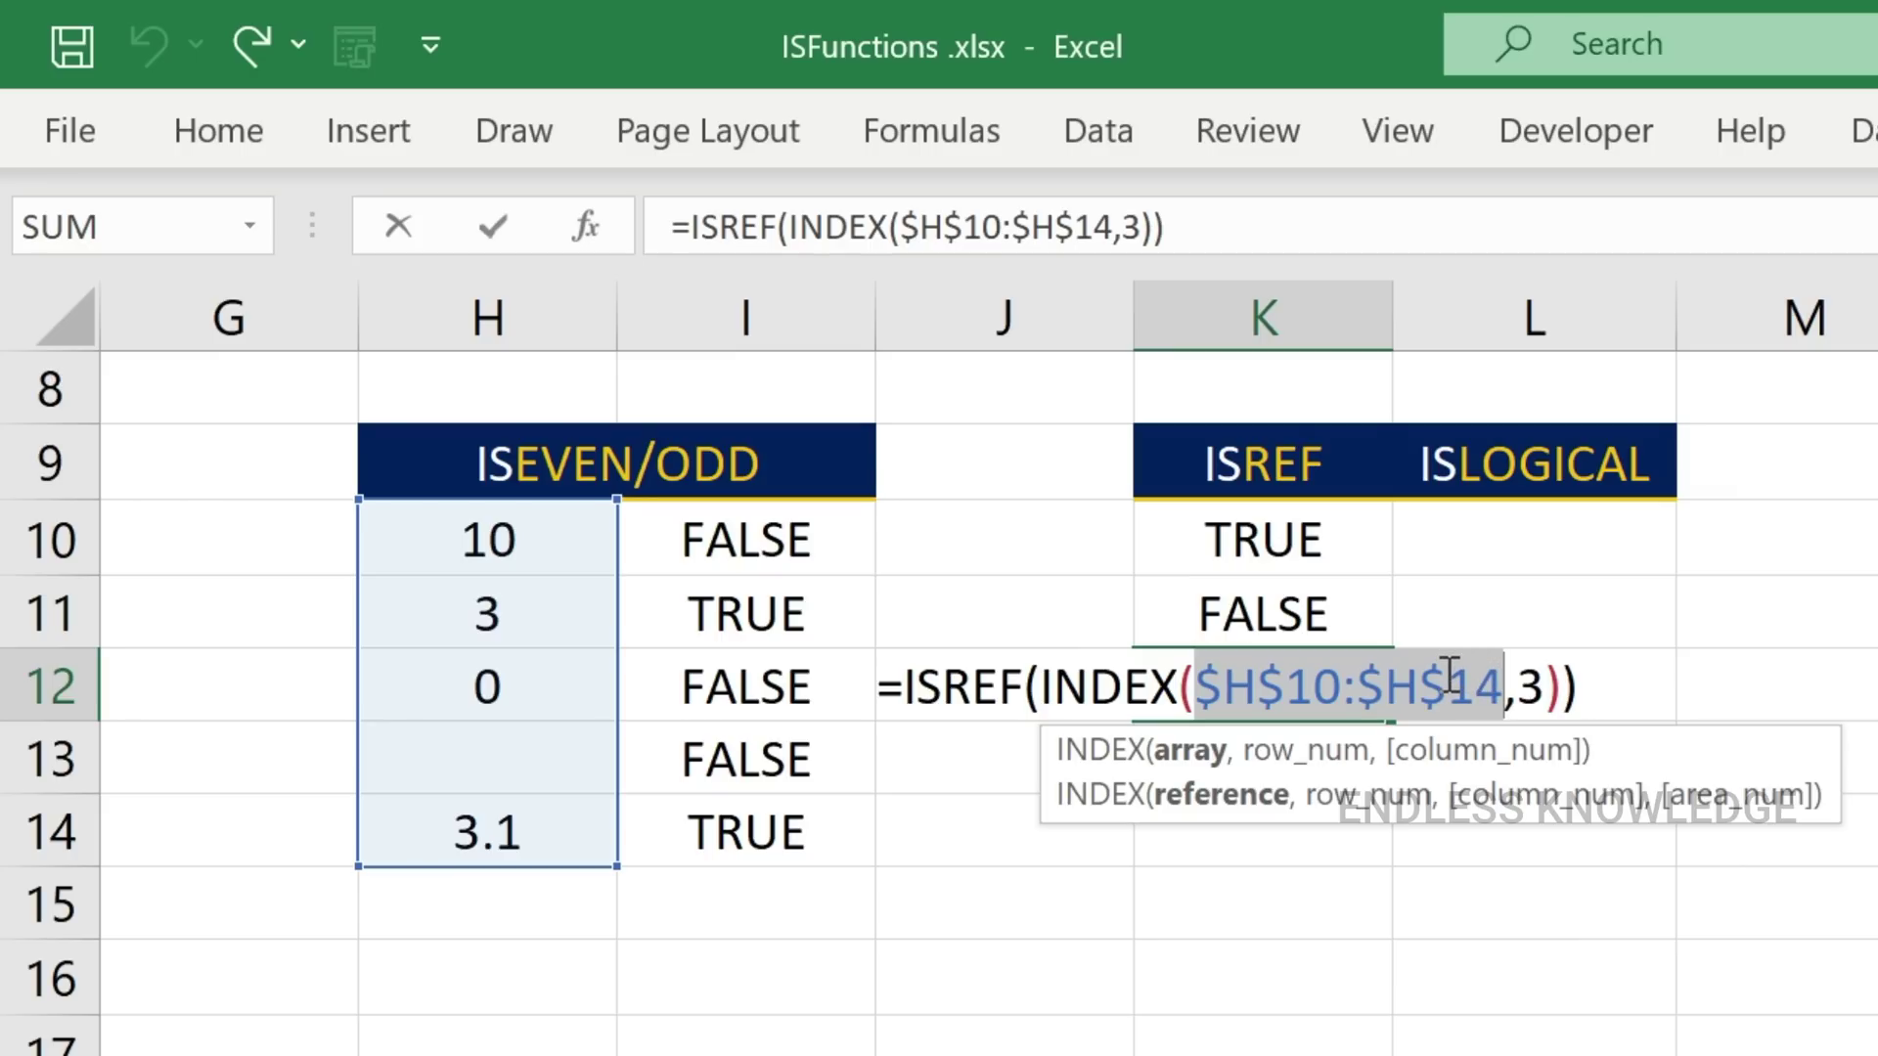
{"action": "key", "text": "ctrl+Return"}
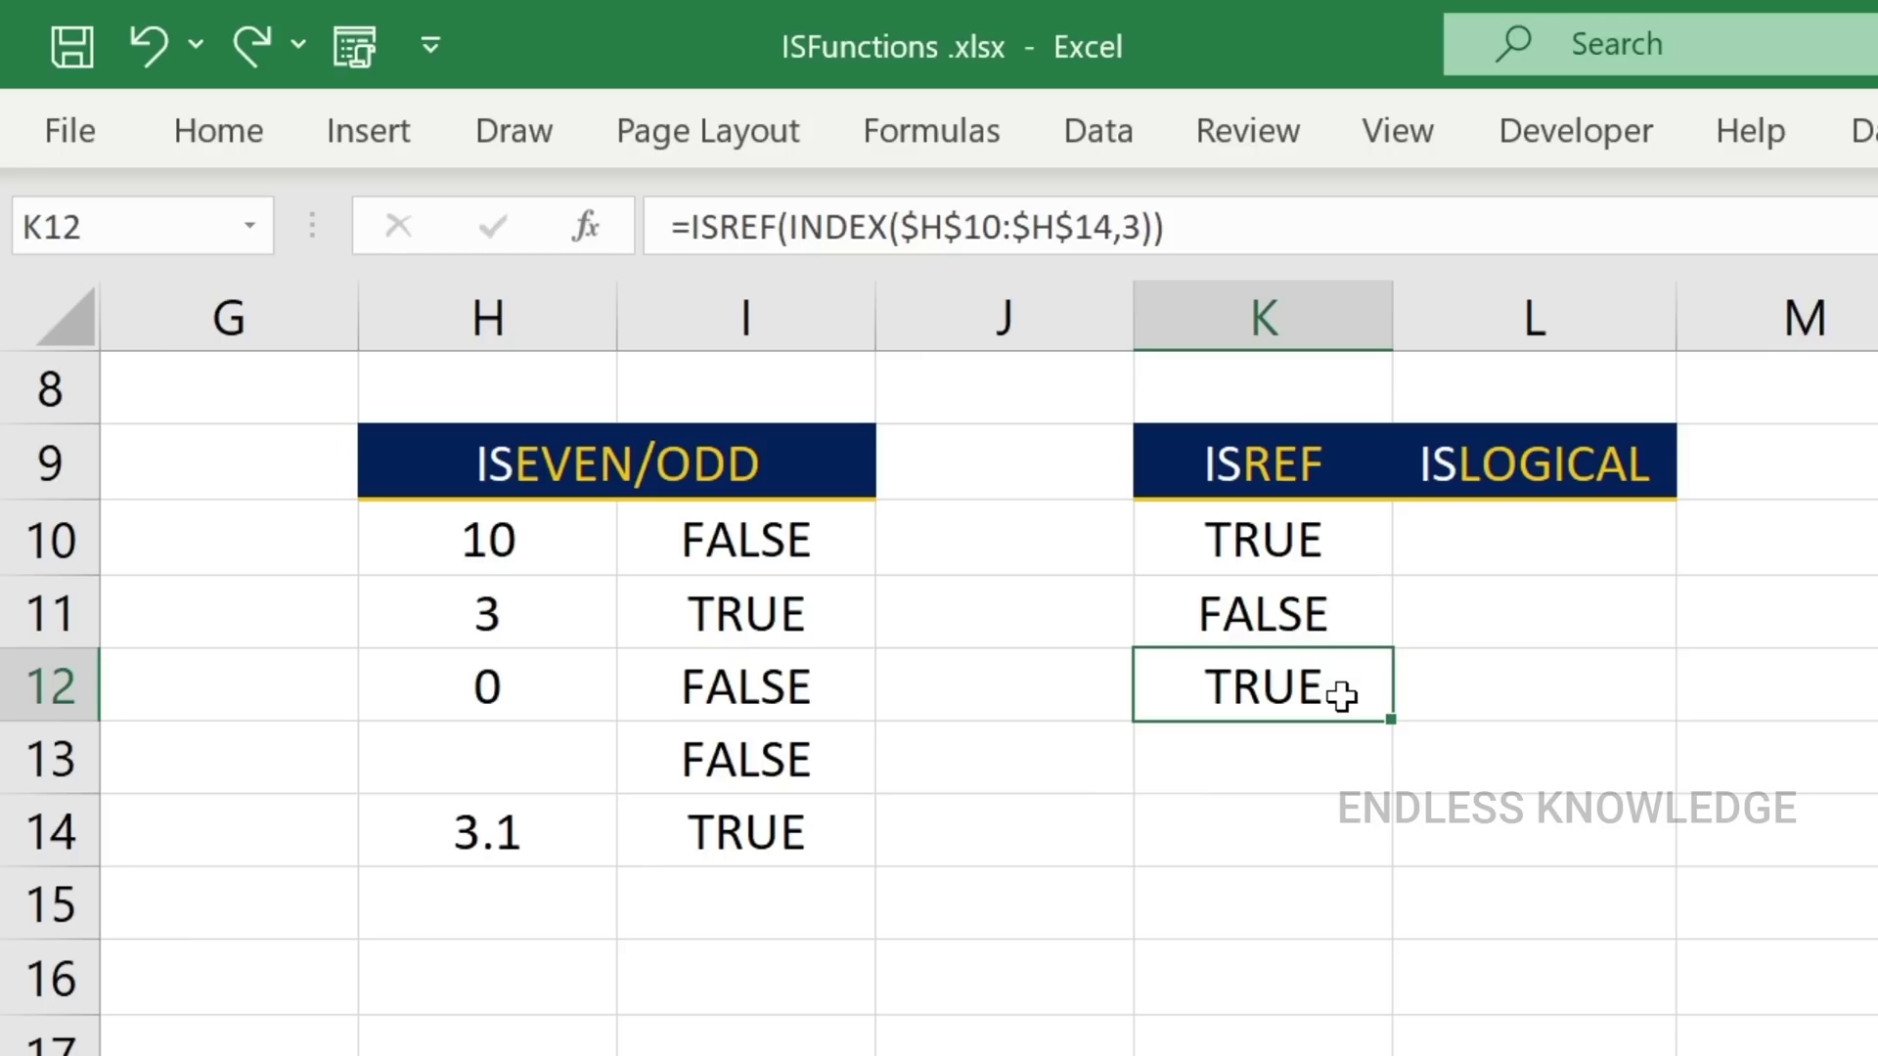
Enter the formula =ISLOGICAL(K10) in cell L10 and fill it down to L12.
{"action": "left_click", "coordinate": [1509, 535]}
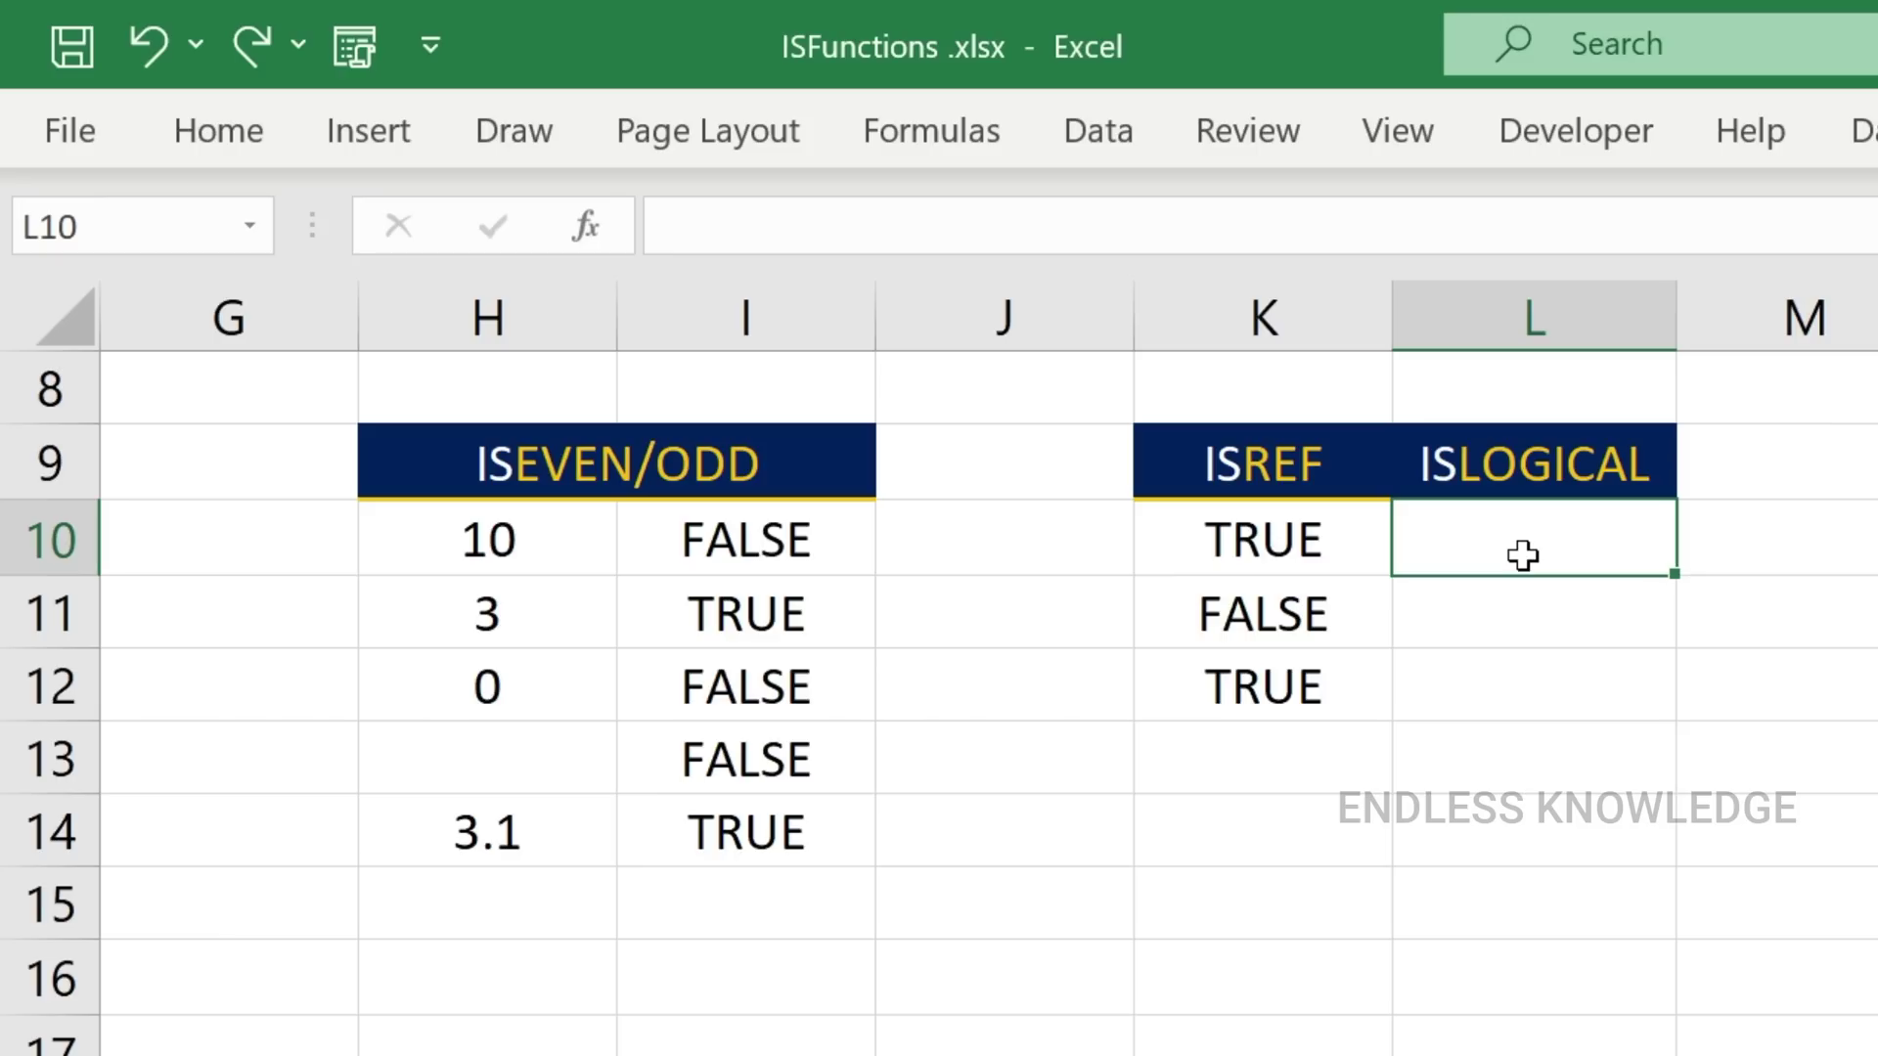
{"action": "type", "text": "=islo"}
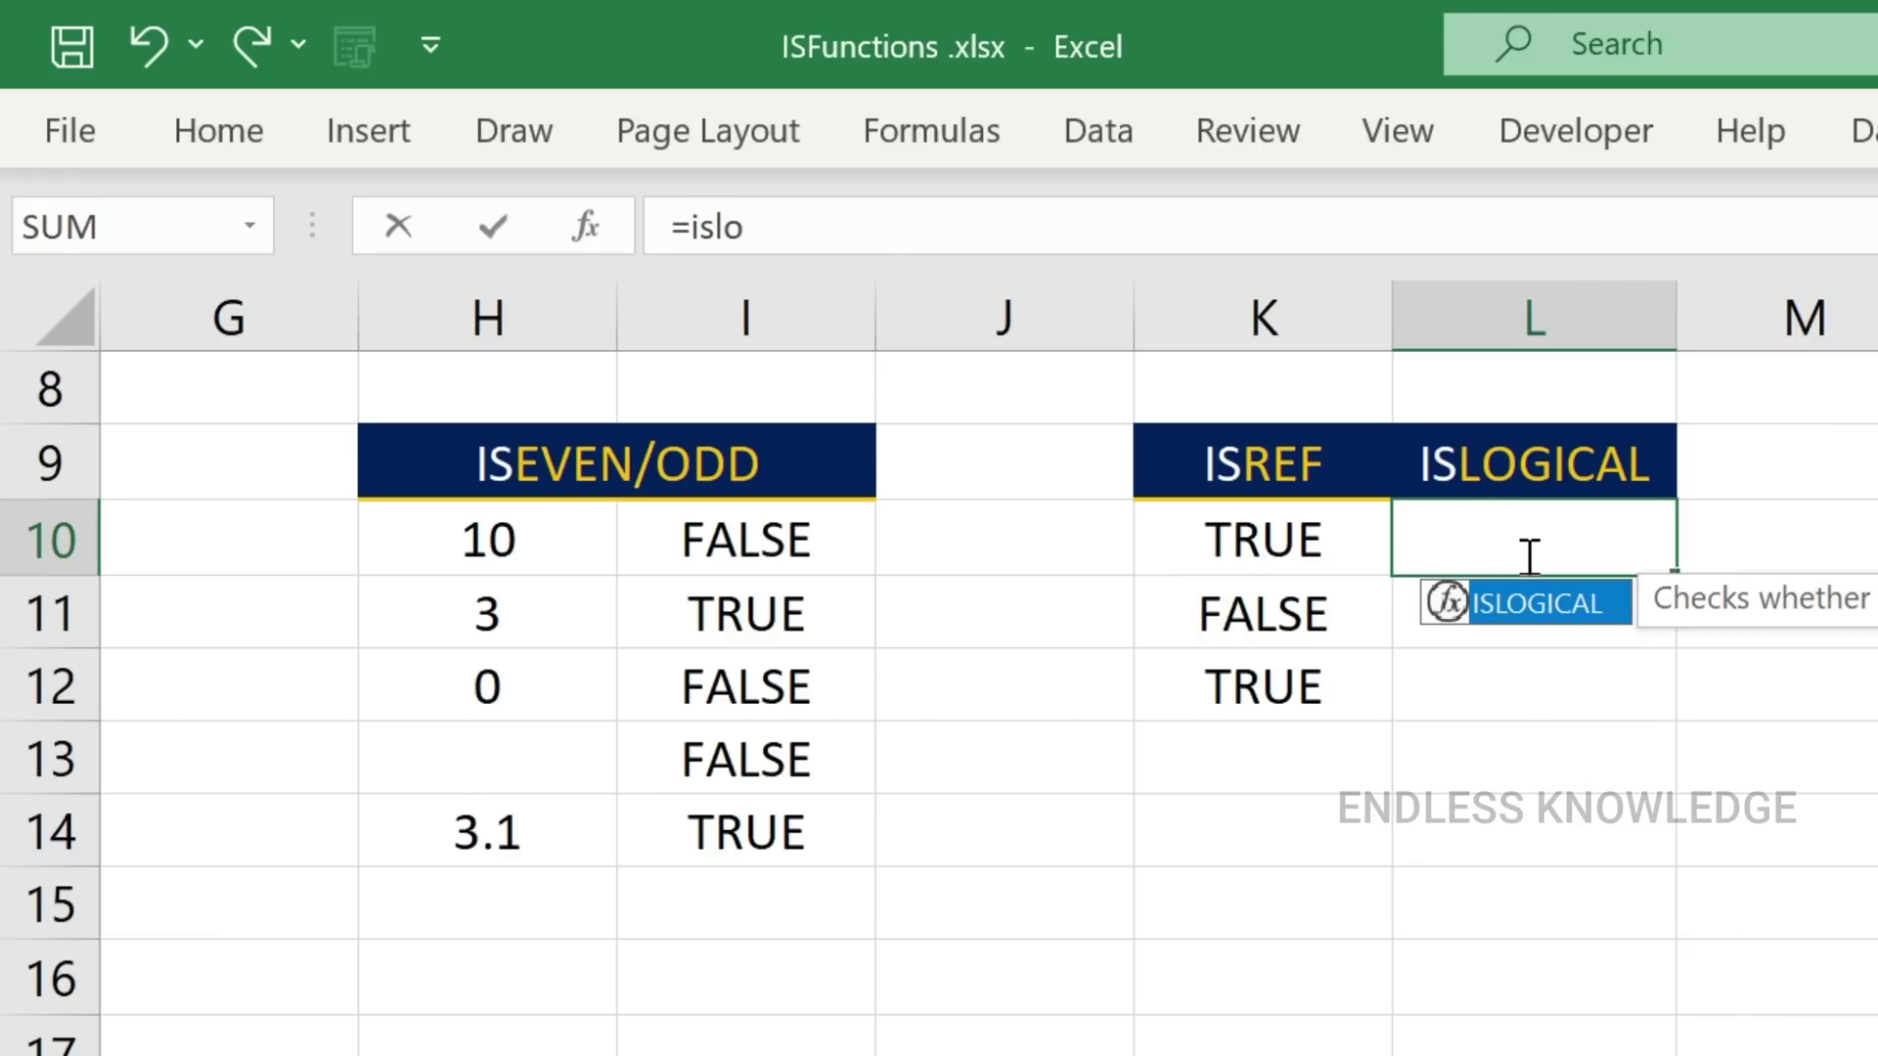
{"action": "key", "text": "Tab"}
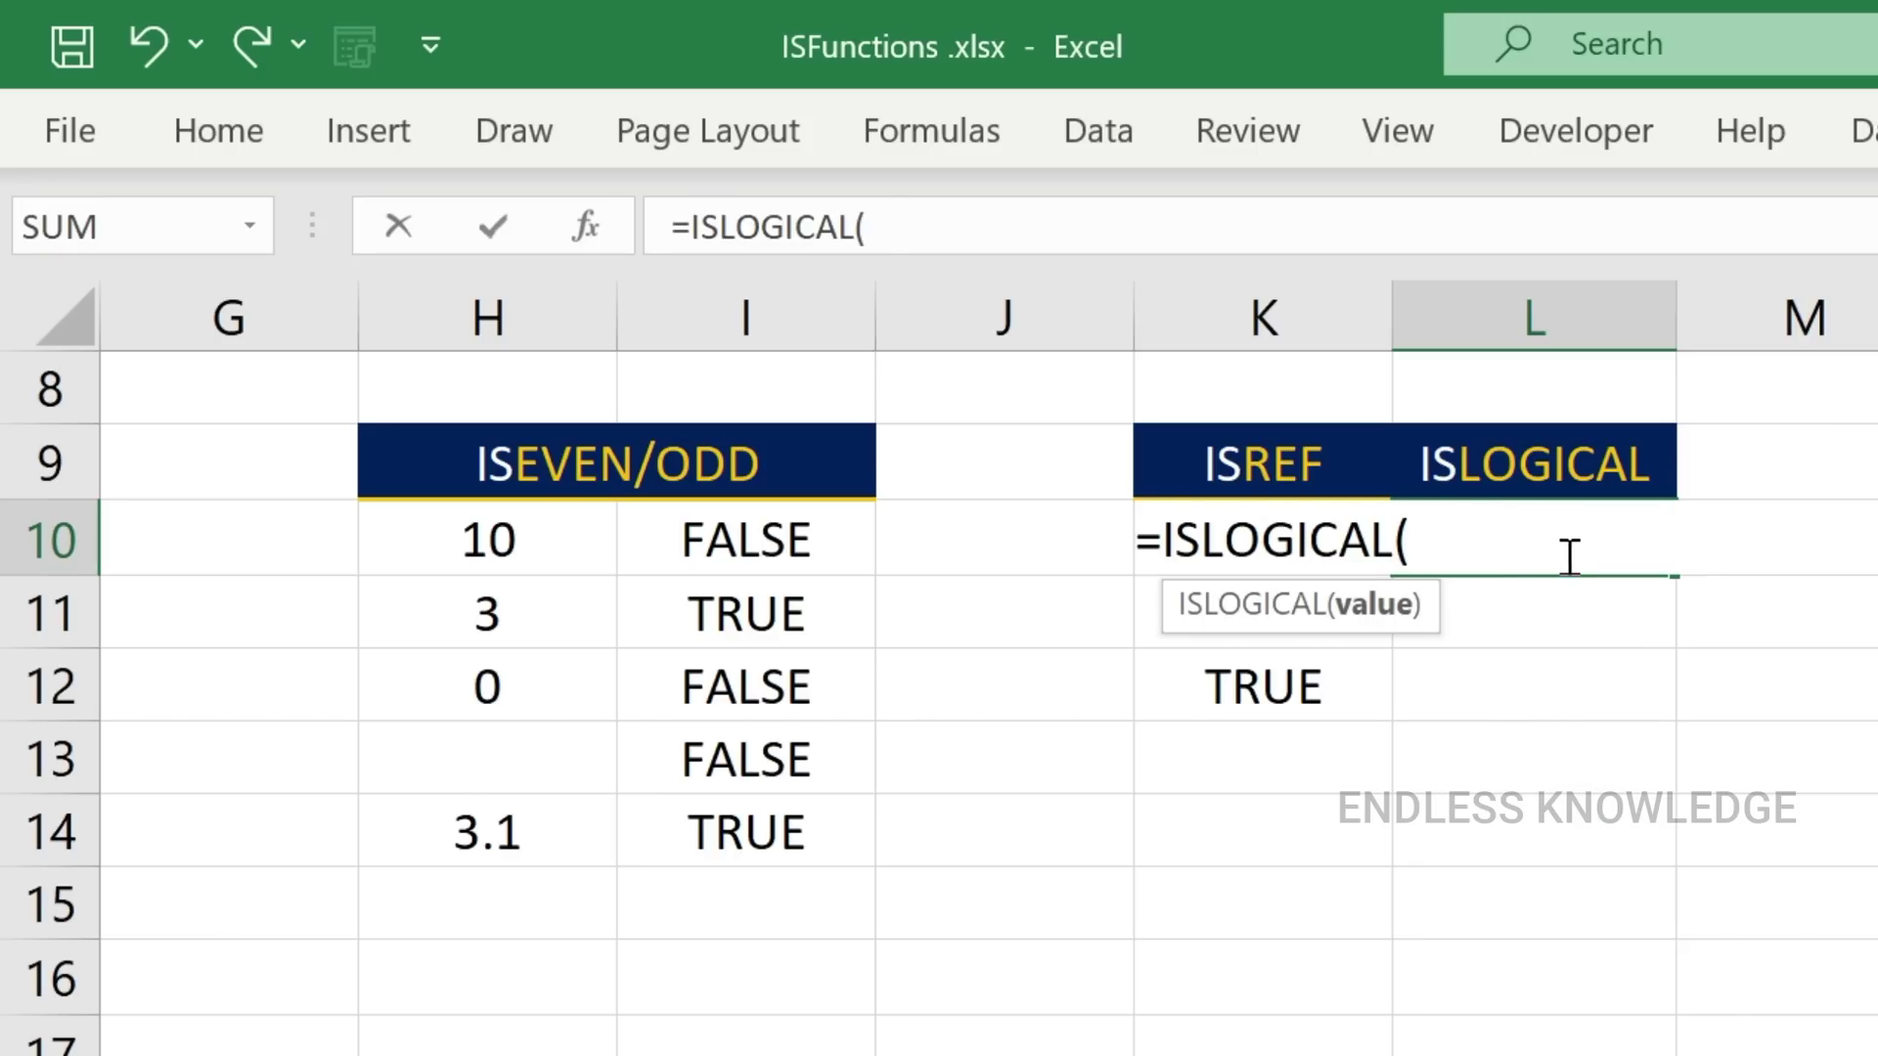
{"action": "key", "text": "Left"}
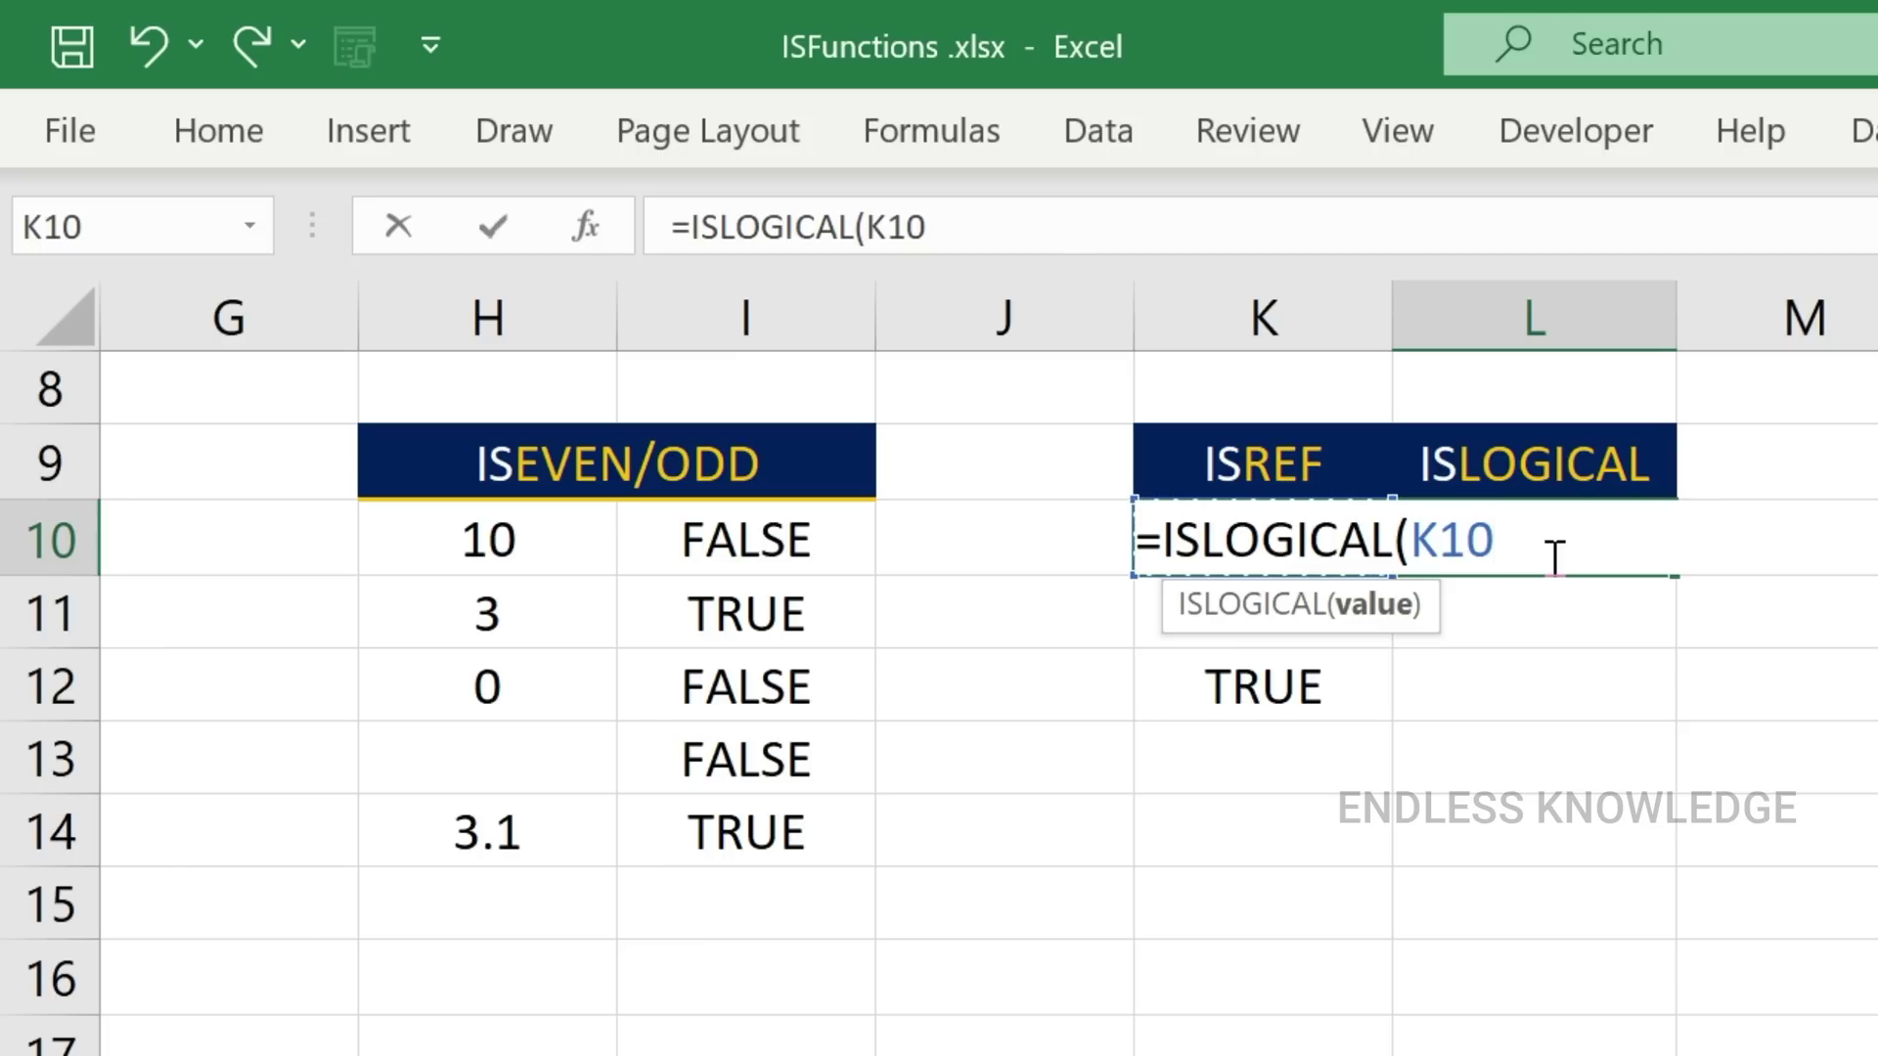
{"action": "type", "text": ")"}
{"action": "key", "text": "Return"}
{"action": "left_click", "coordinate": [1553, 545]}
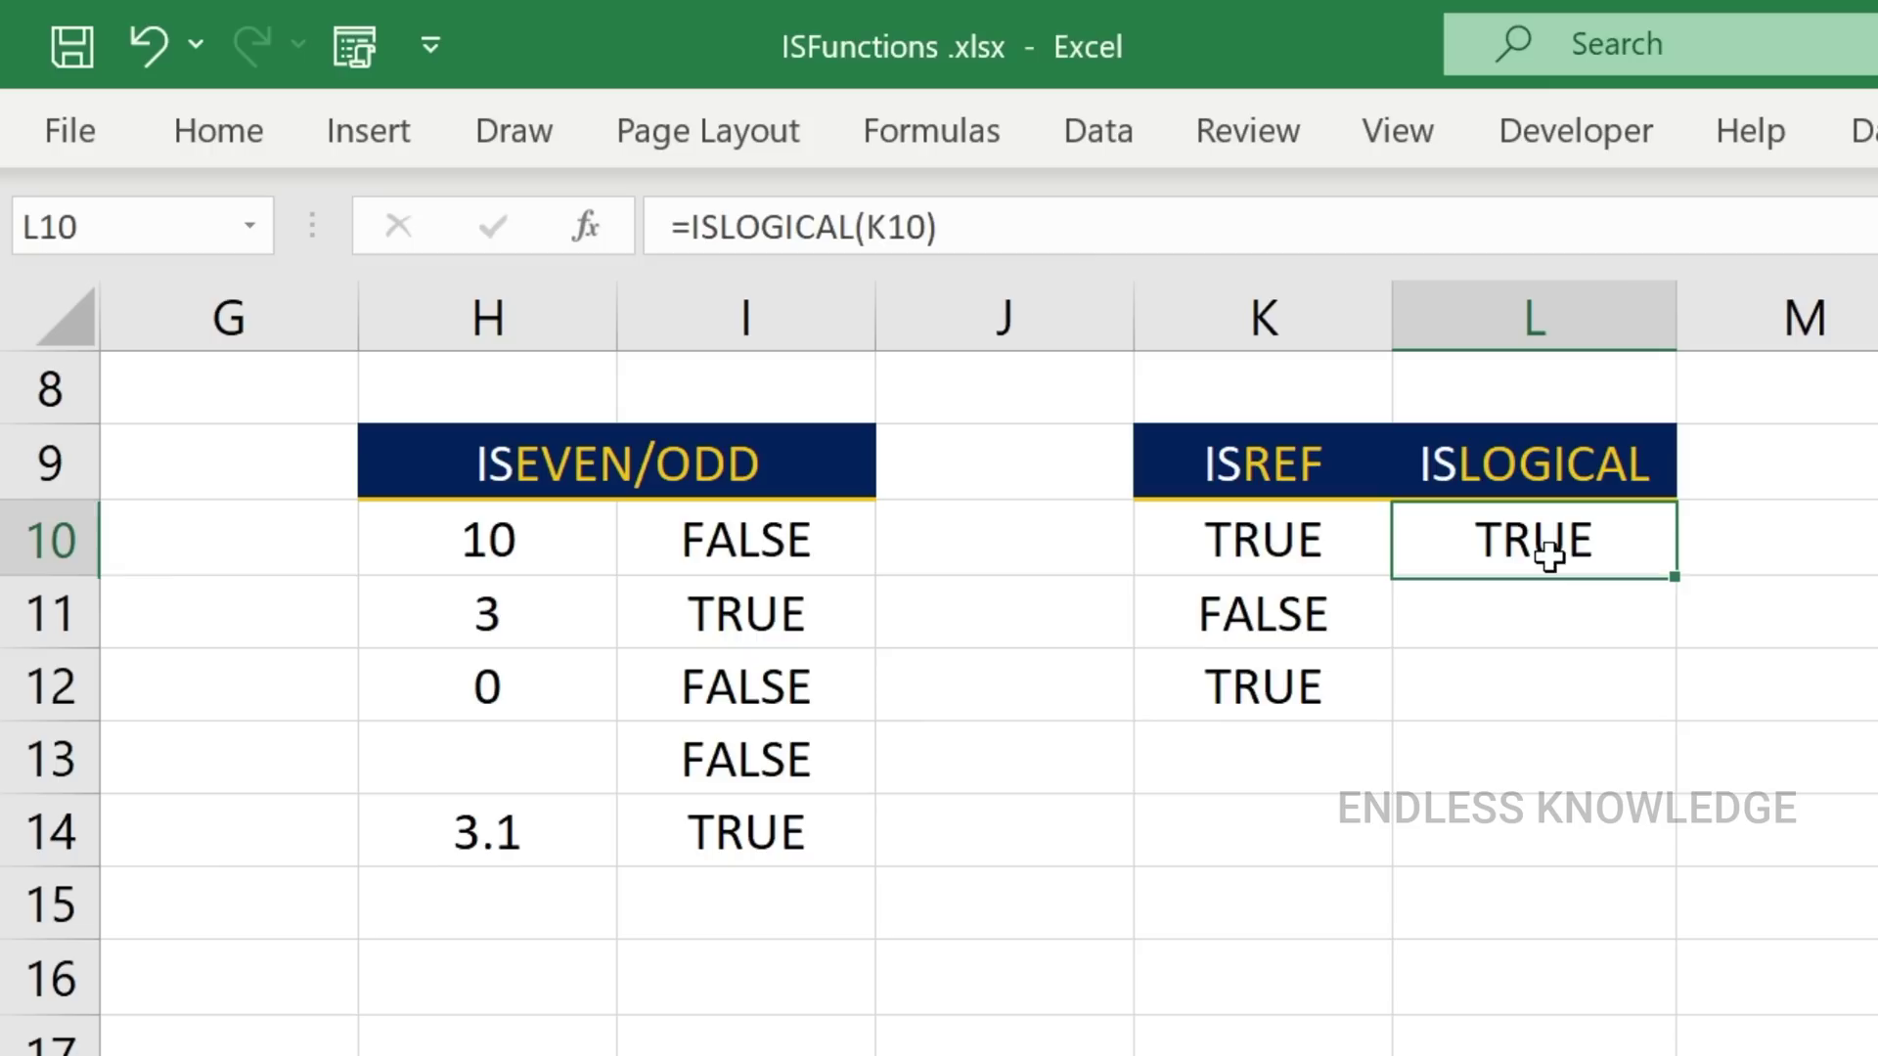
{"action": "left_click_drag", "start_coordinate": [1672, 579], "coordinate": [1675, 699]}
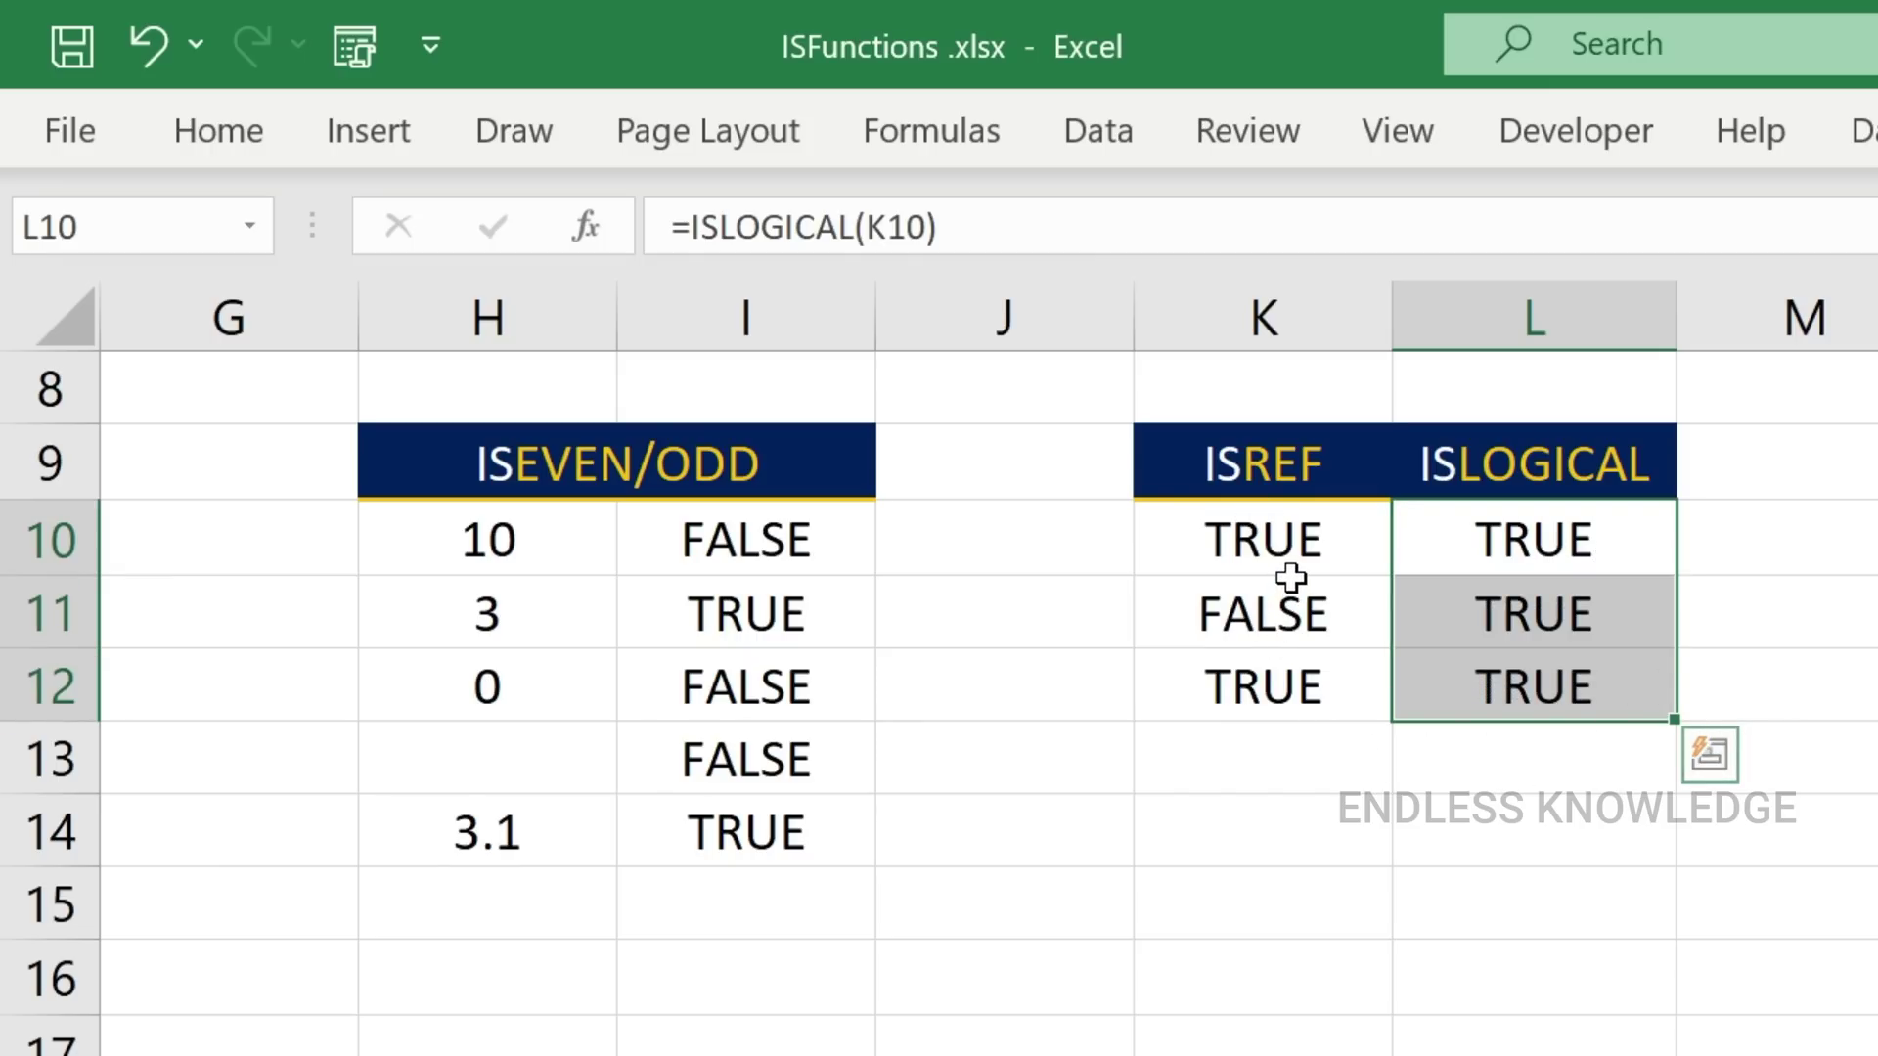
Replace the contents of cell K10 with 1 and of cell K11 with the text "end".
{"action": "left_click", "coordinate": [1305, 547]}
{"action": "type", "text": "1"}
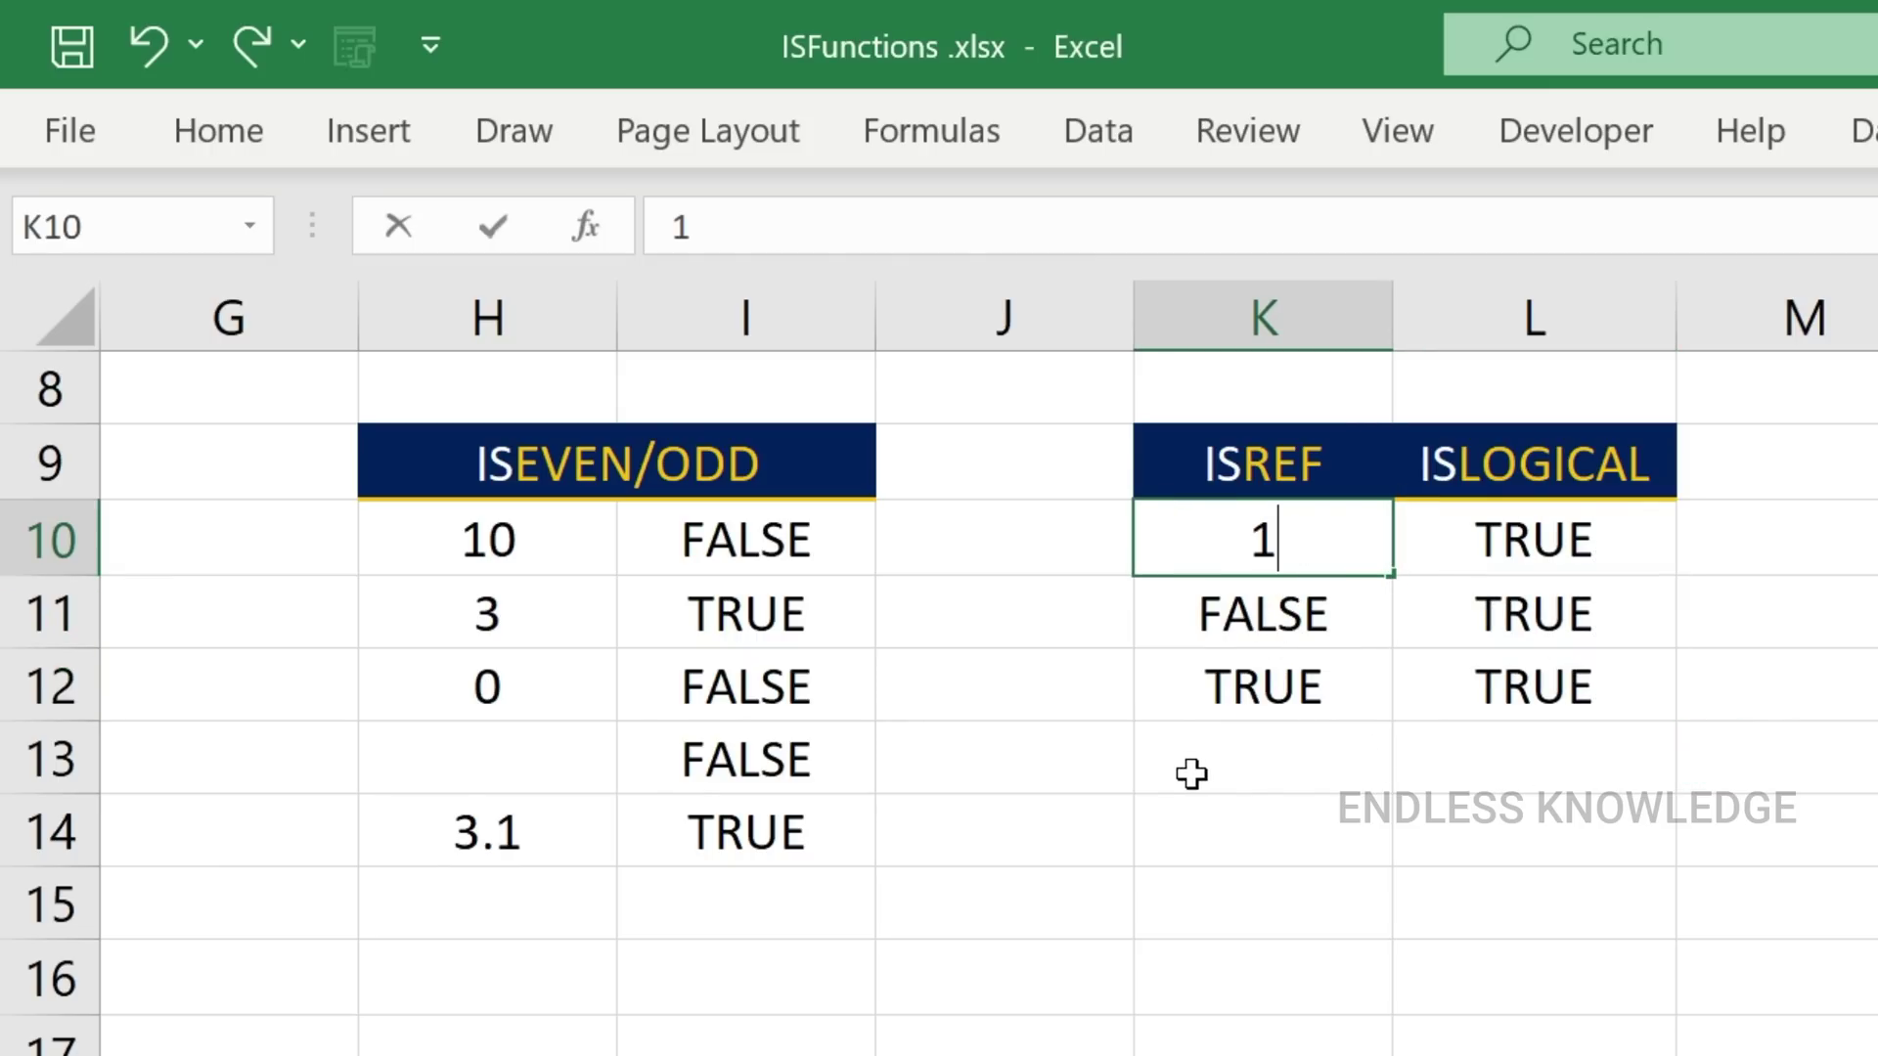
{"action": "key", "text": "Return"}
{"action": "type", "text": "end"}
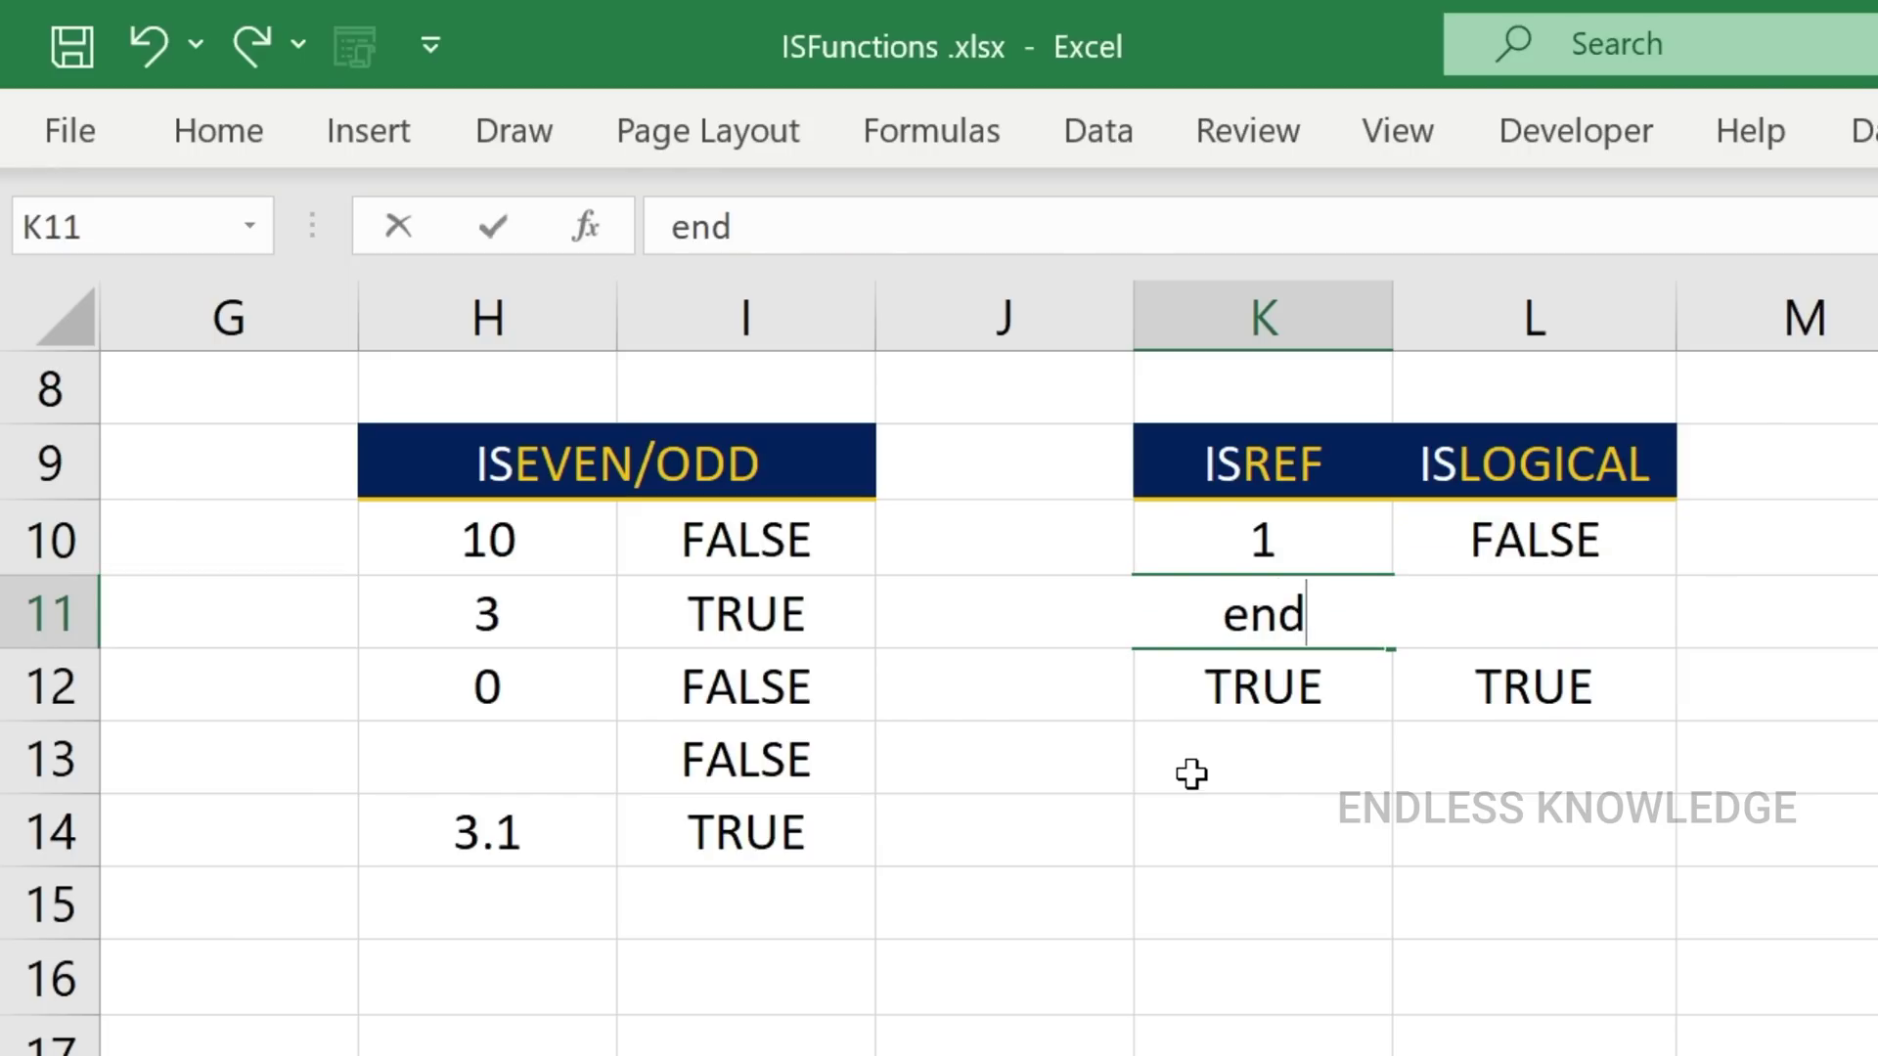
{"action": "key", "text": "Return"}
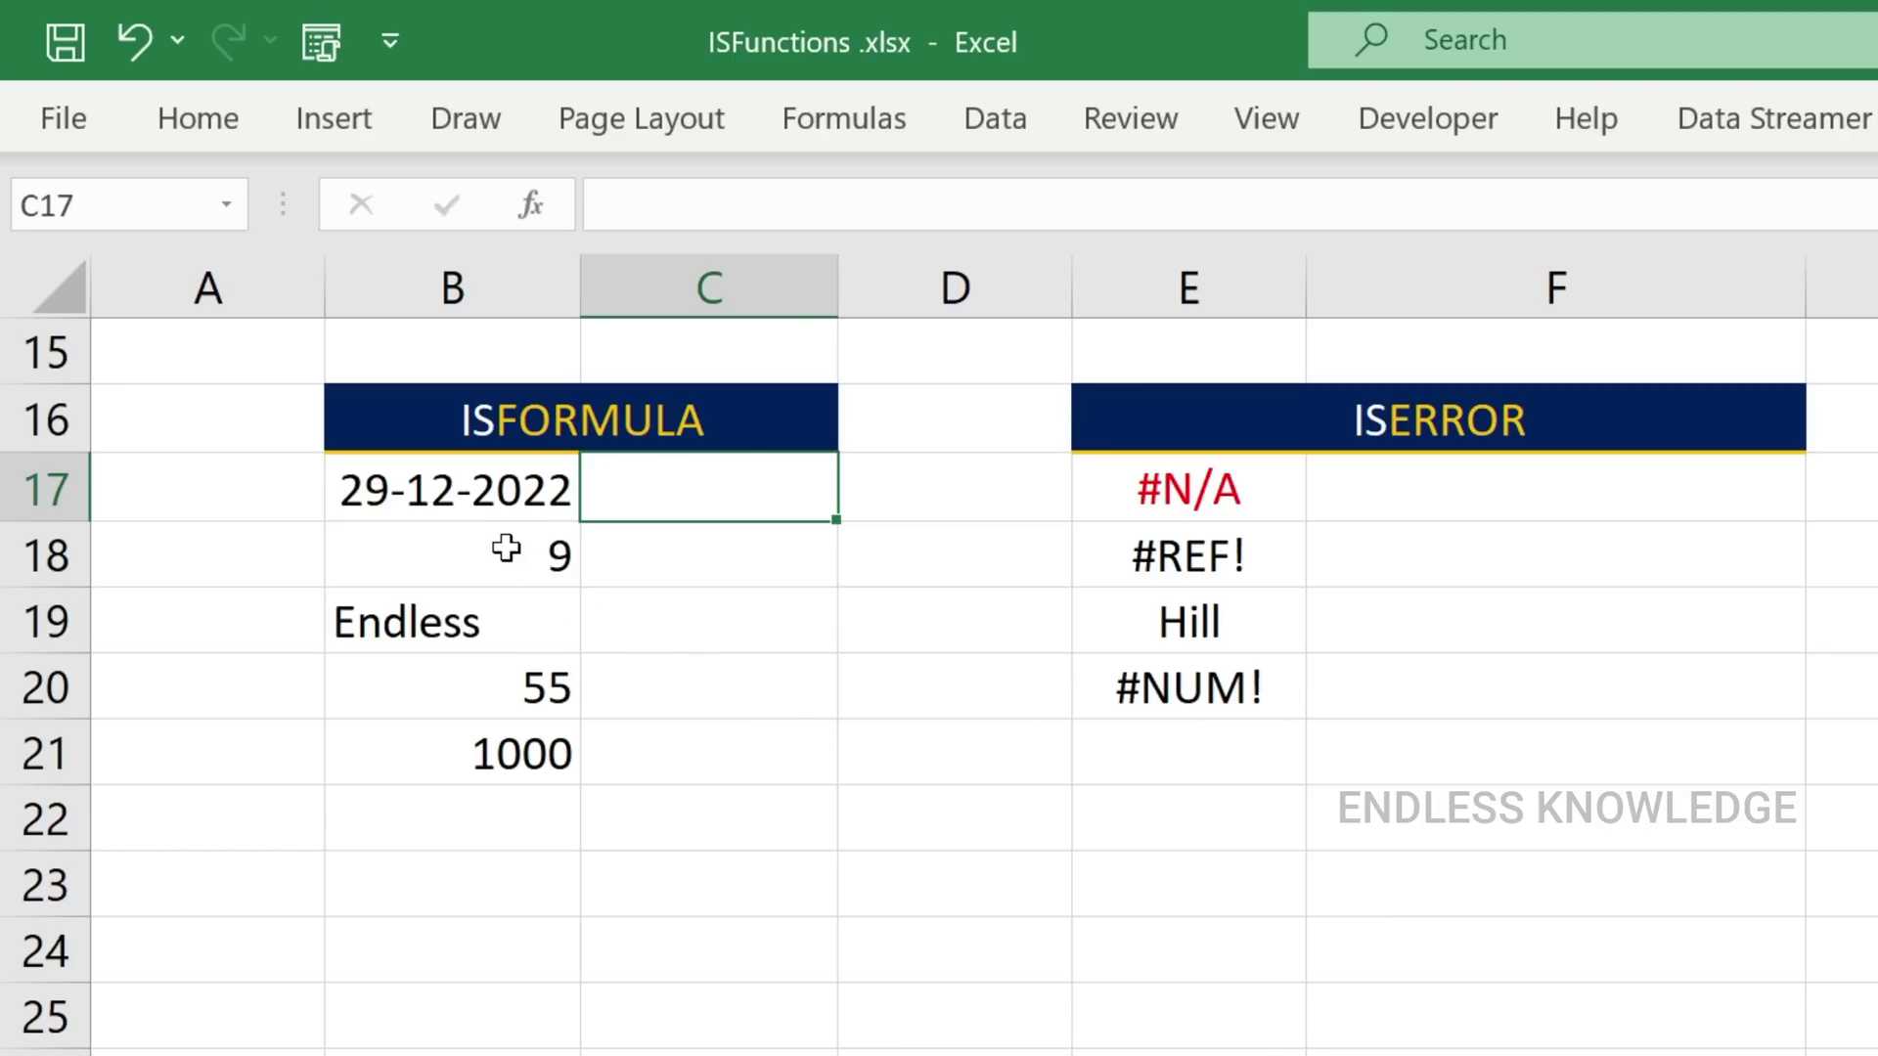
Check the formulas in B17 and B18, enter =ISFORMULA(B17) in cell C17 and fill it down to C21.
{"action": "left_click", "coordinate": [504, 499]}
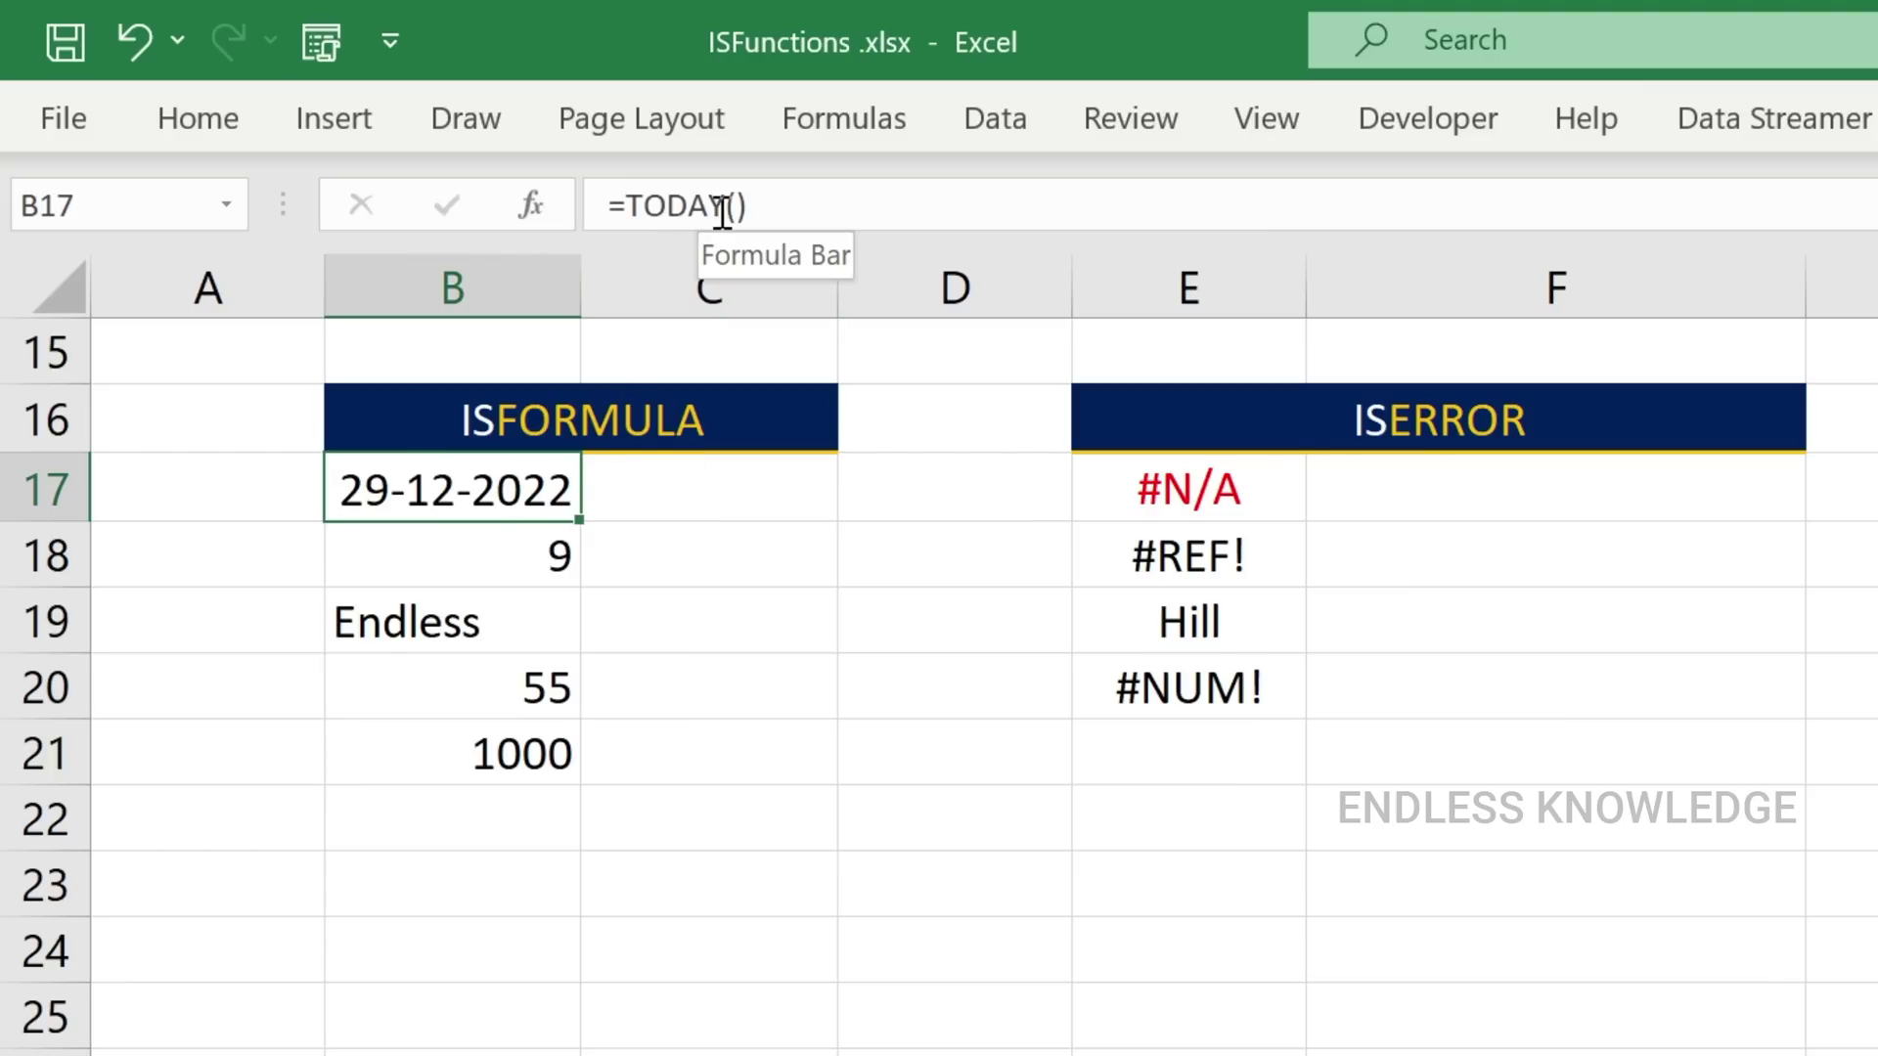
{"action": "left_click", "coordinate": [519, 554]}
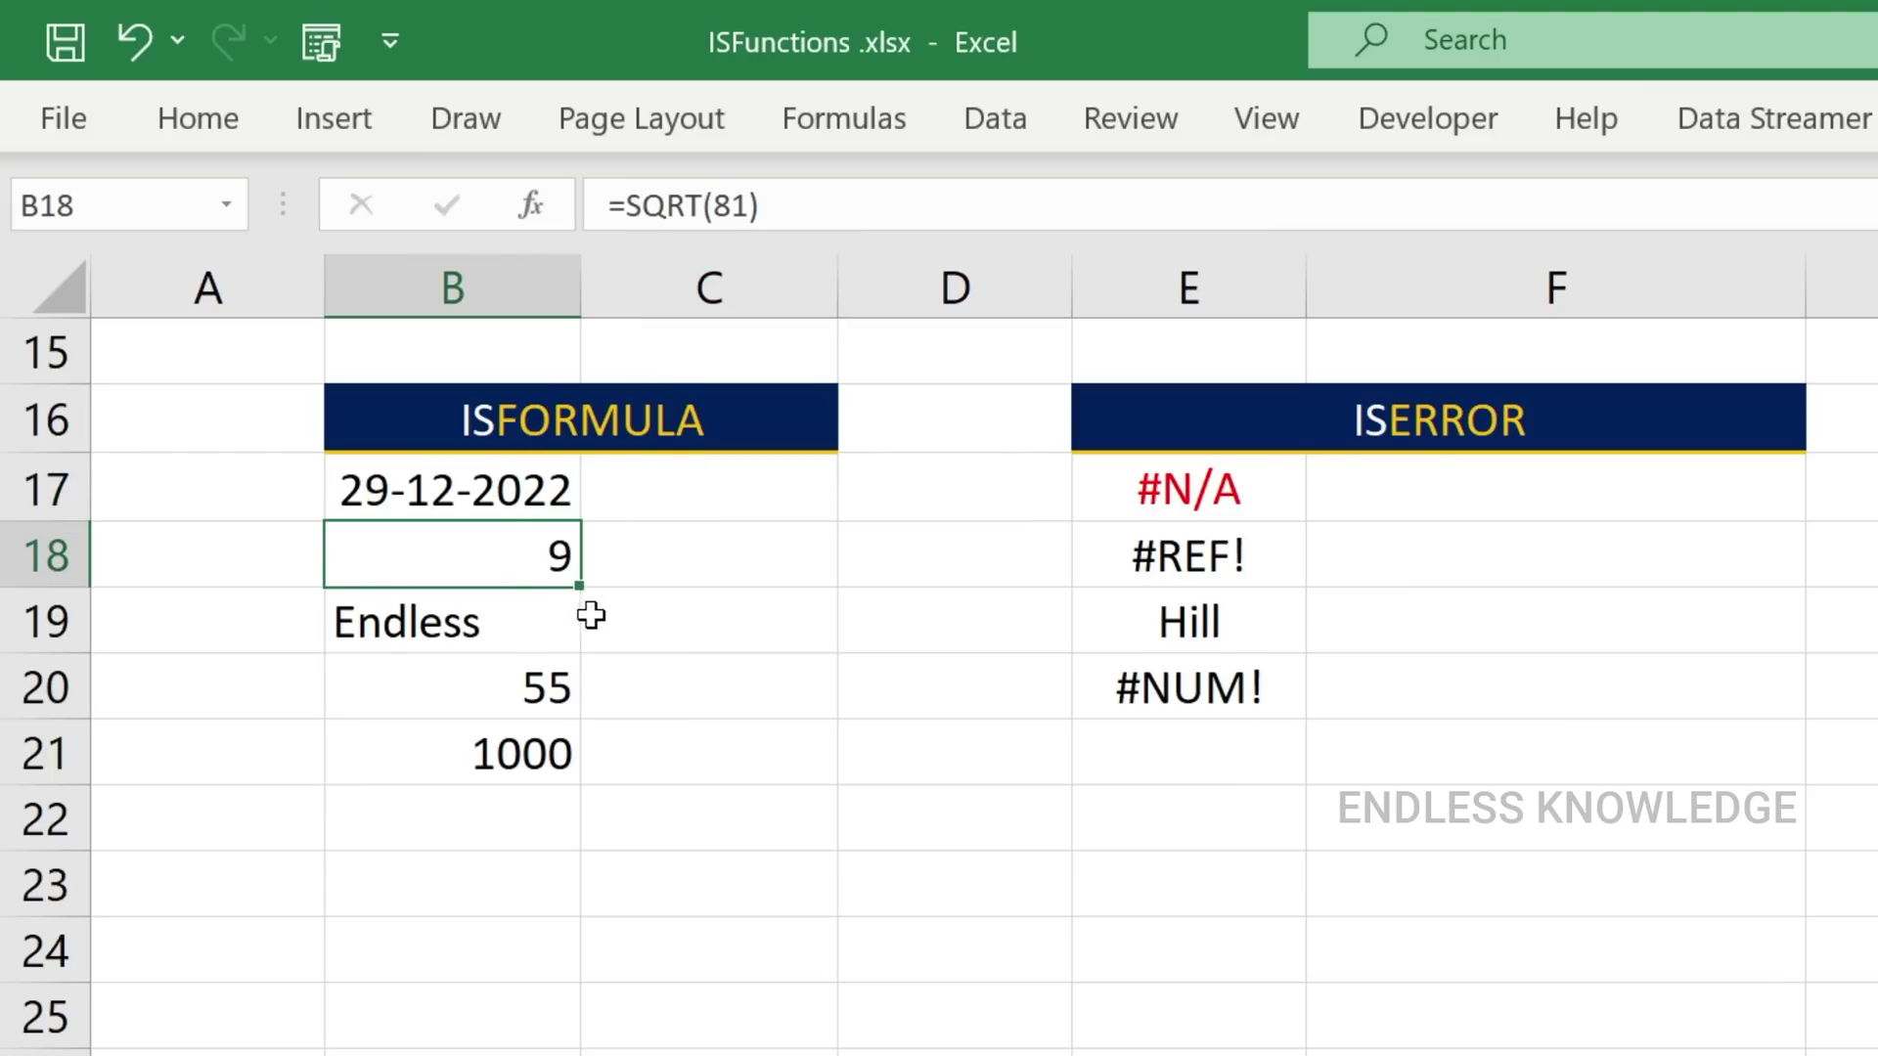
{"action": "left_click", "coordinate": [679, 497]}
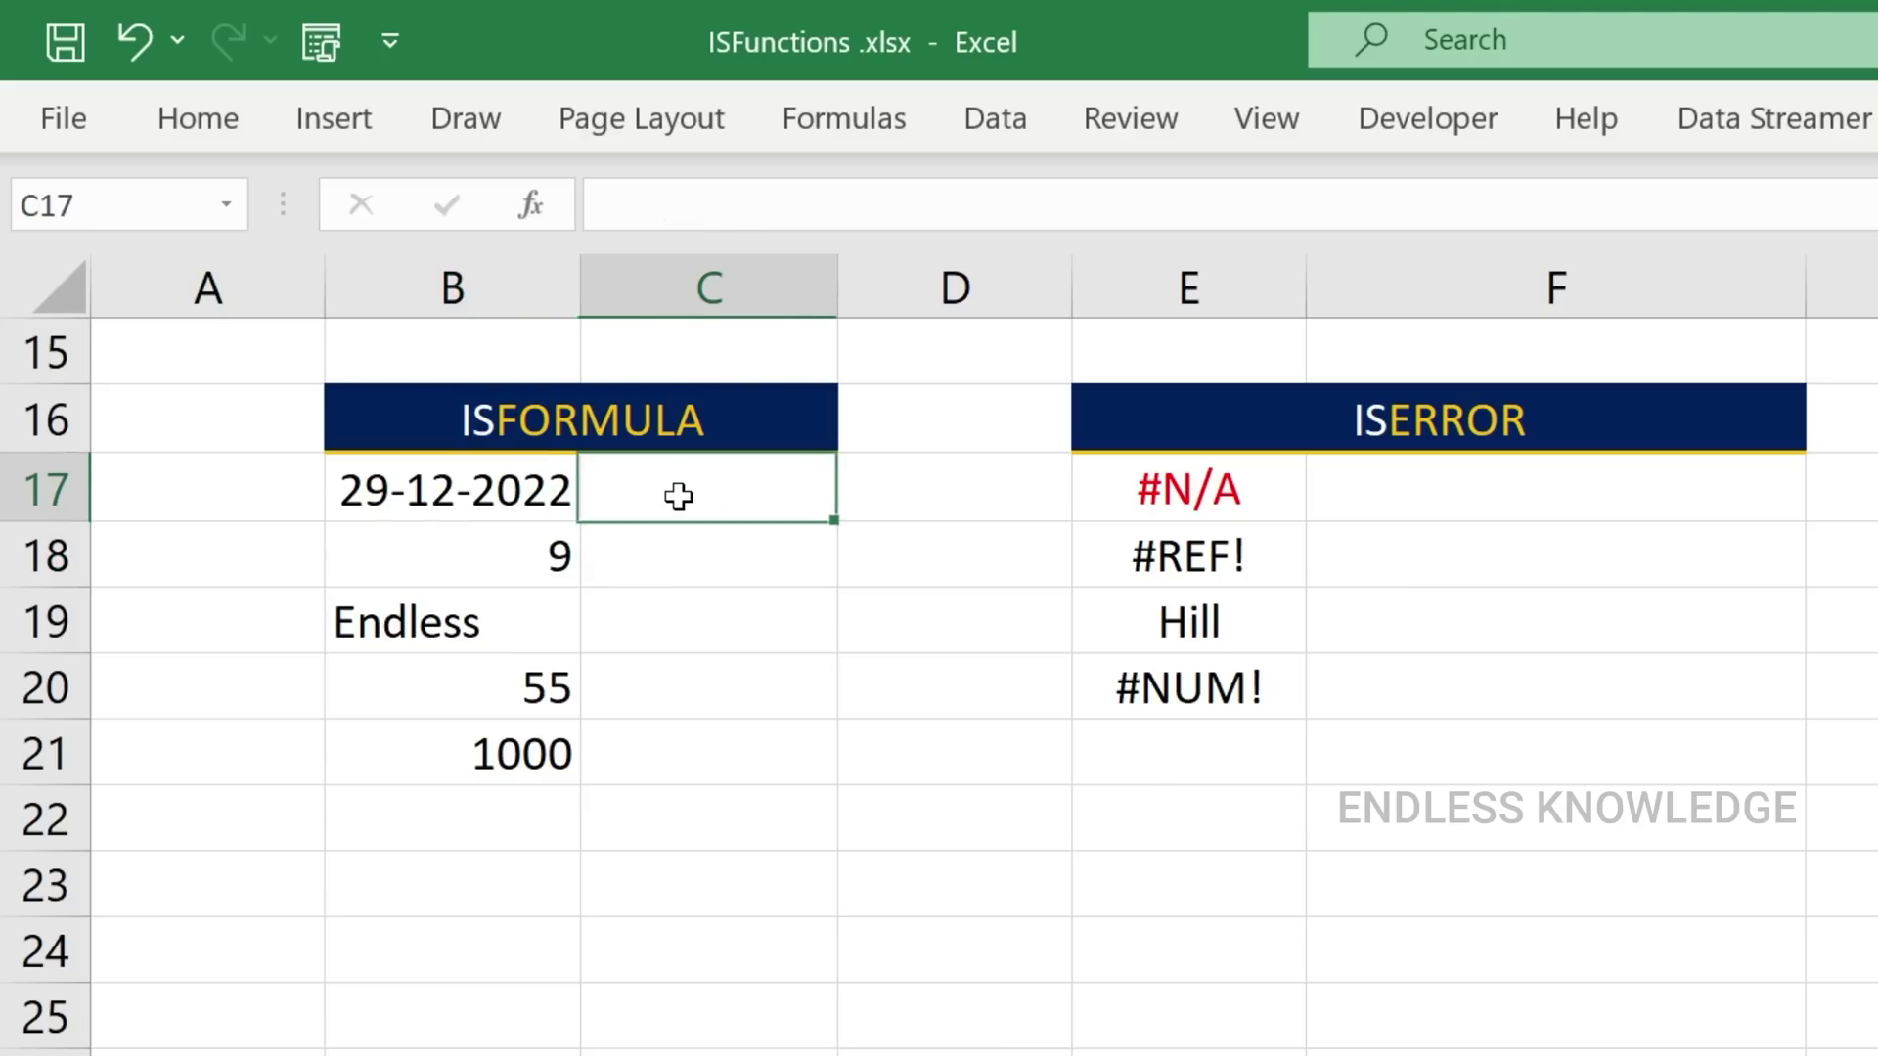
{"action": "type", "text": "="}
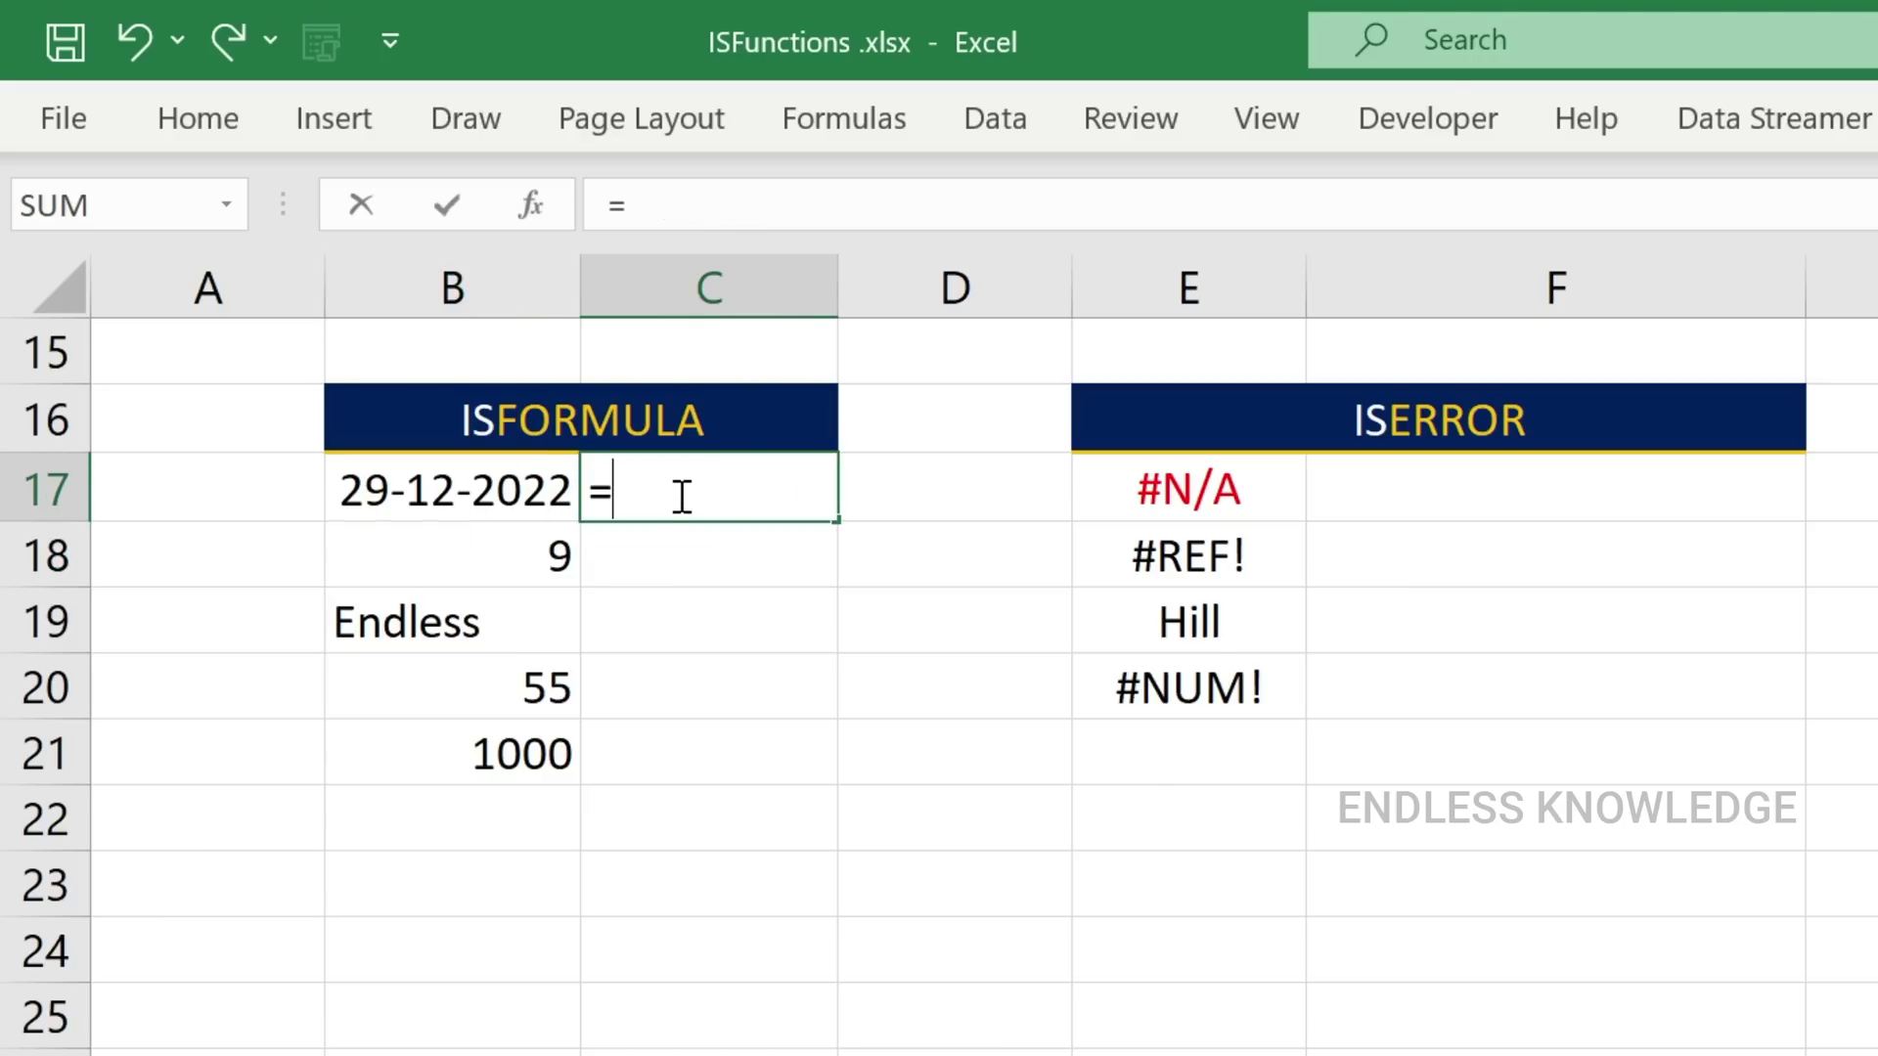
{"action": "type", "text": "isfo"}
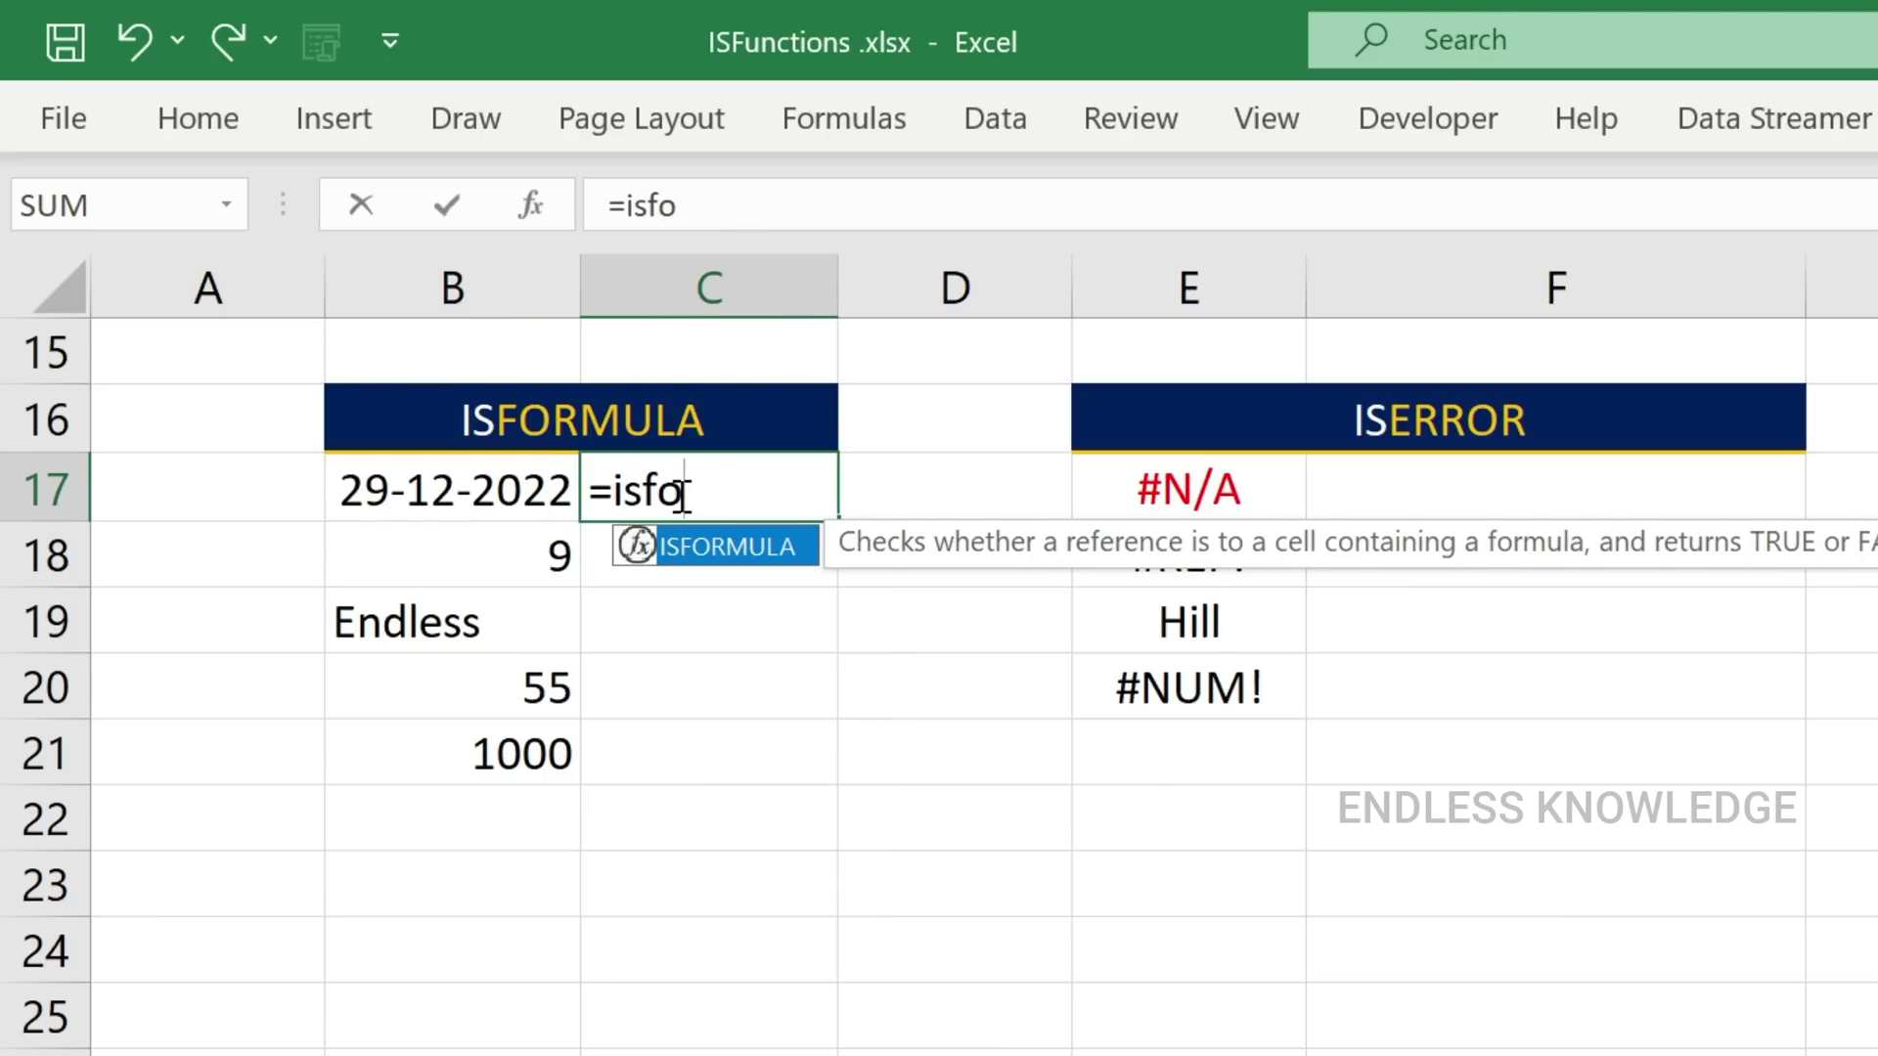
{"action": "key", "text": "Tab"}
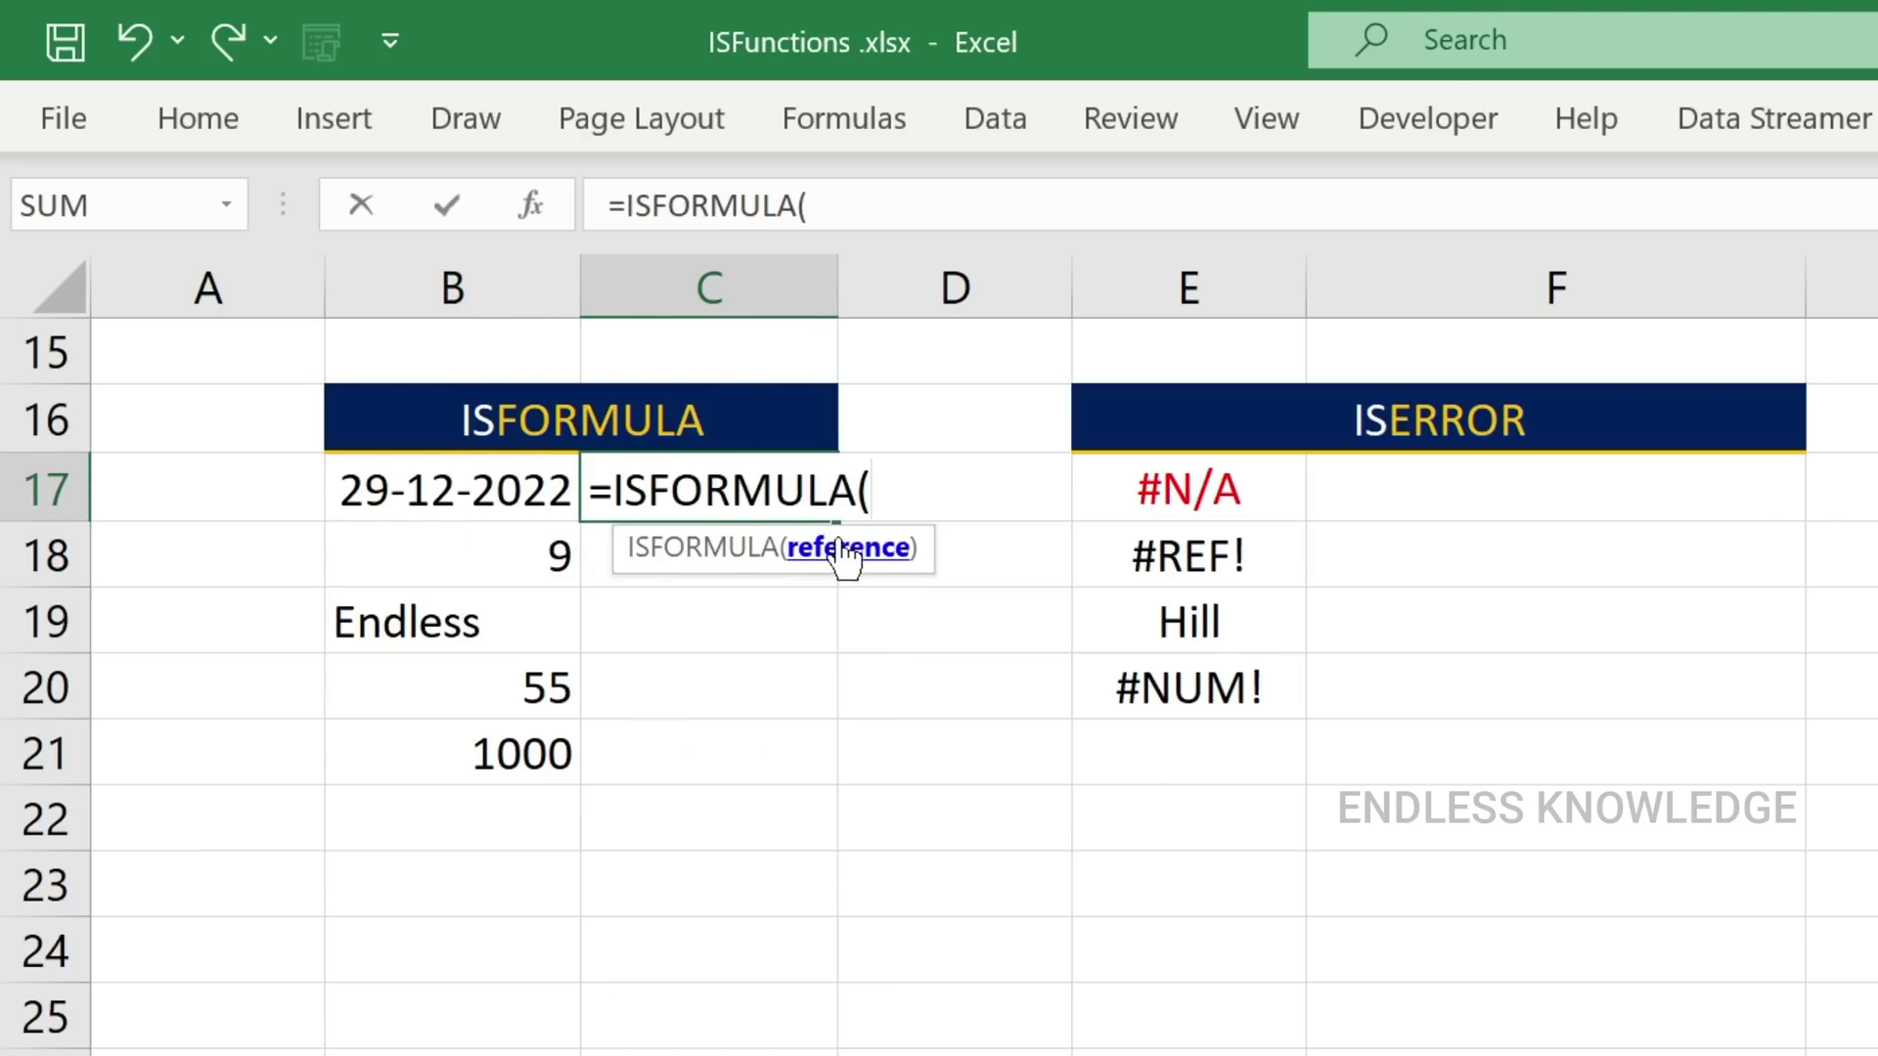
{"action": "left_click", "coordinate": [501, 489]}
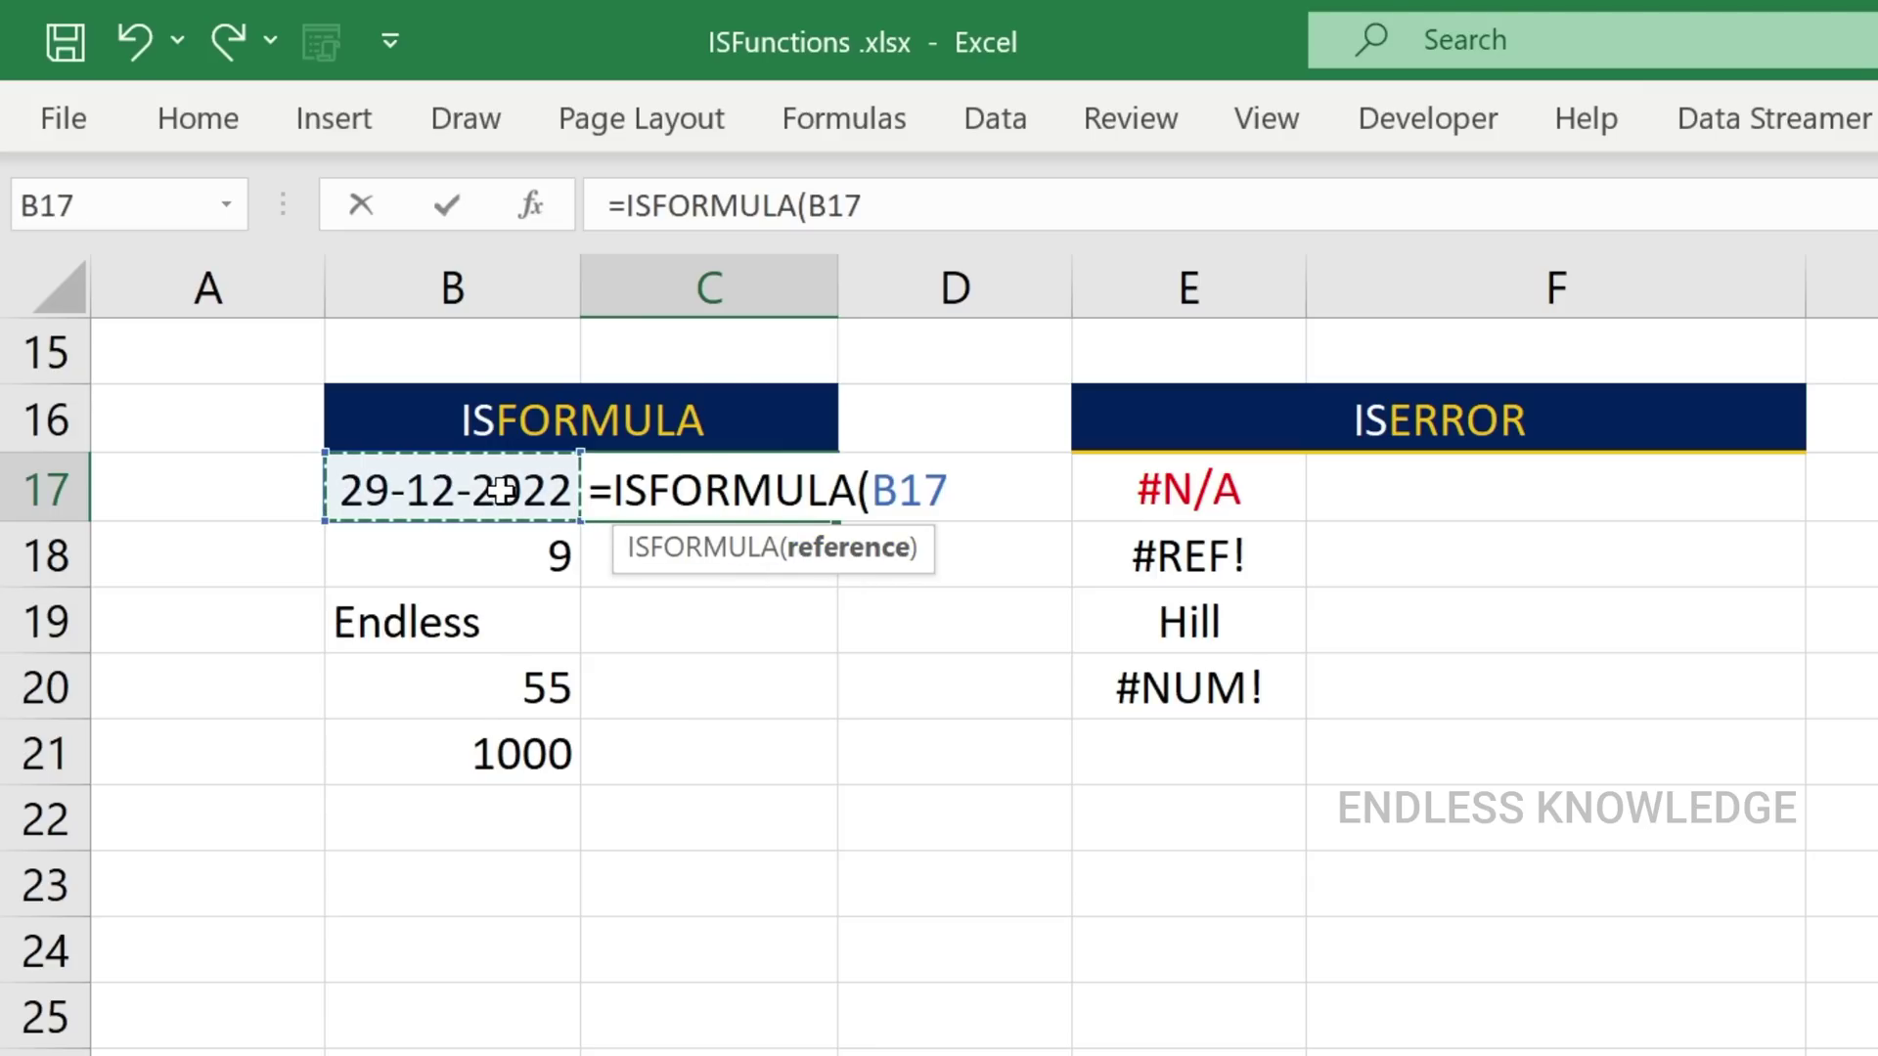
{"action": "key", "text": "Return"}
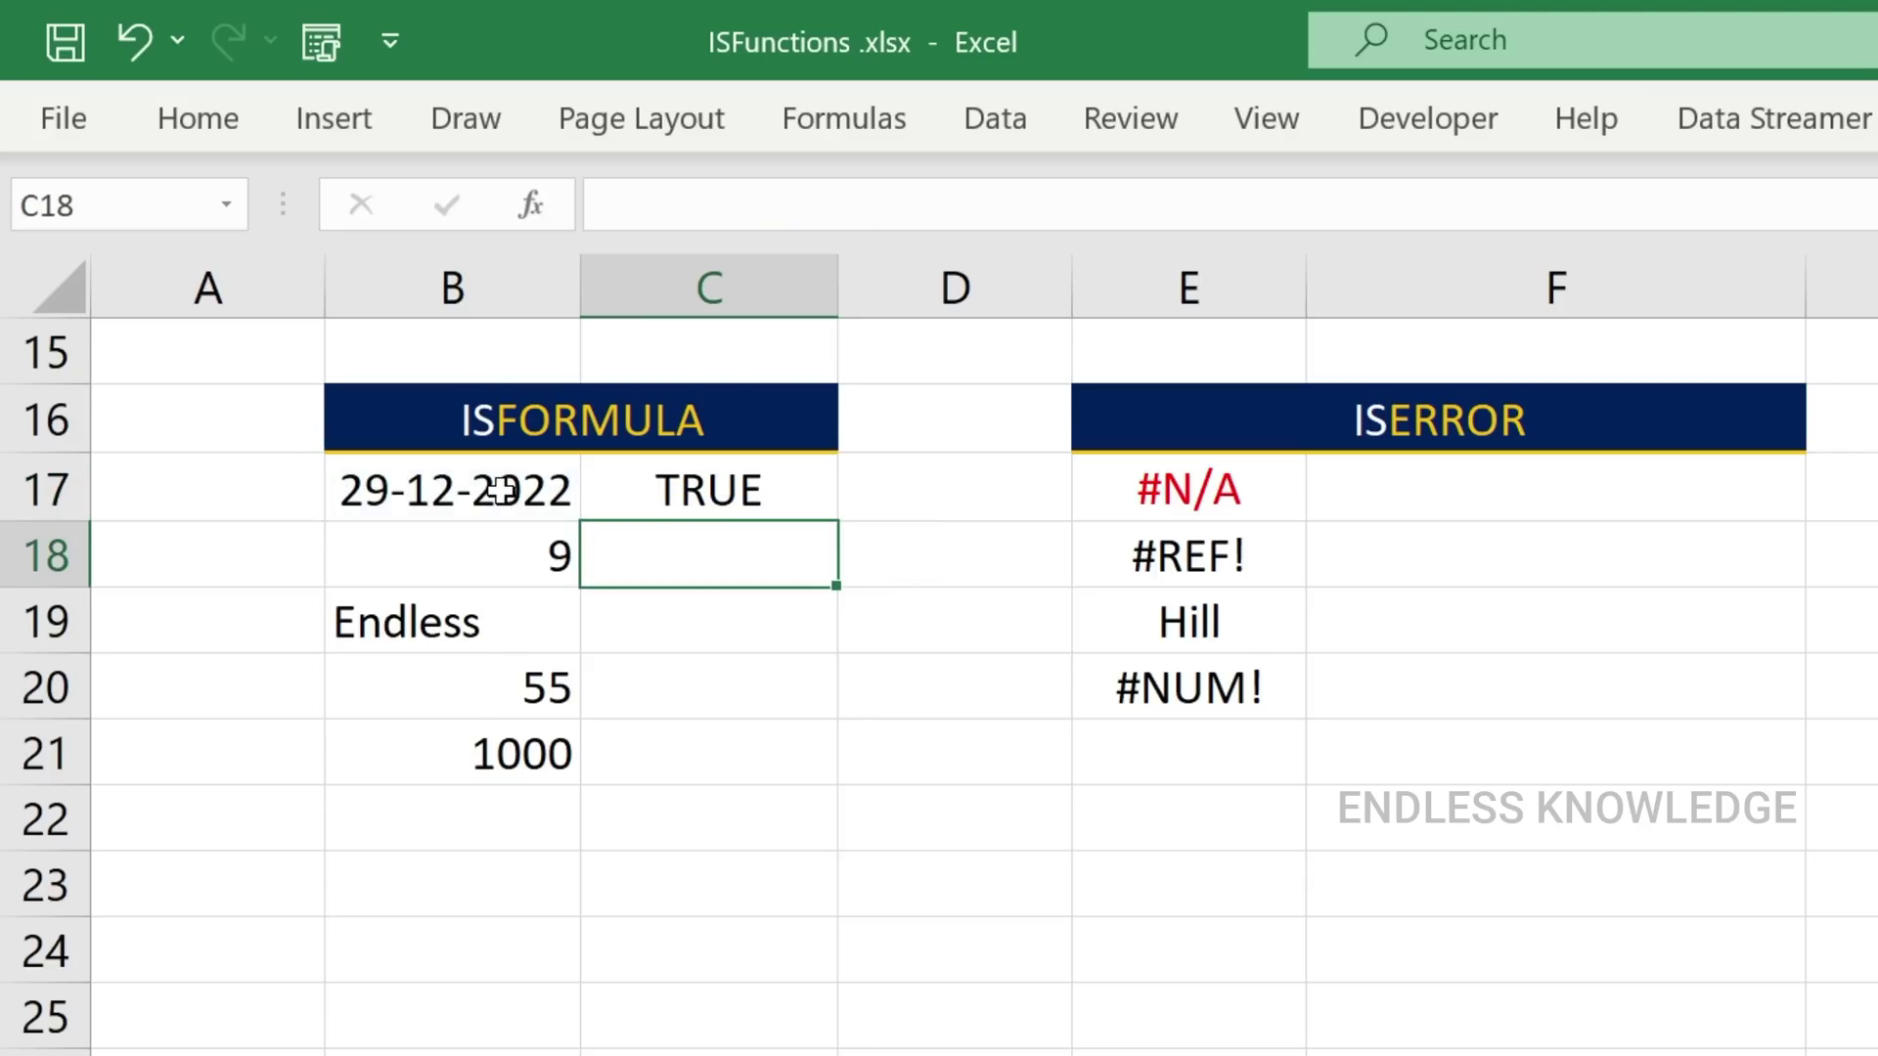
{"action": "left_click", "coordinate": [646, 492]}
{"action": "left_click_drag", "start_coordinate": [836, 521], "coordinate": [818, 783]}
Compare the contents of cells B19 and B20 with their ISFORMULA results in C19 and C20.
{"action": "left_click_drag", "start_coordinate": [453, 623], "coordinate": [453, 671]}
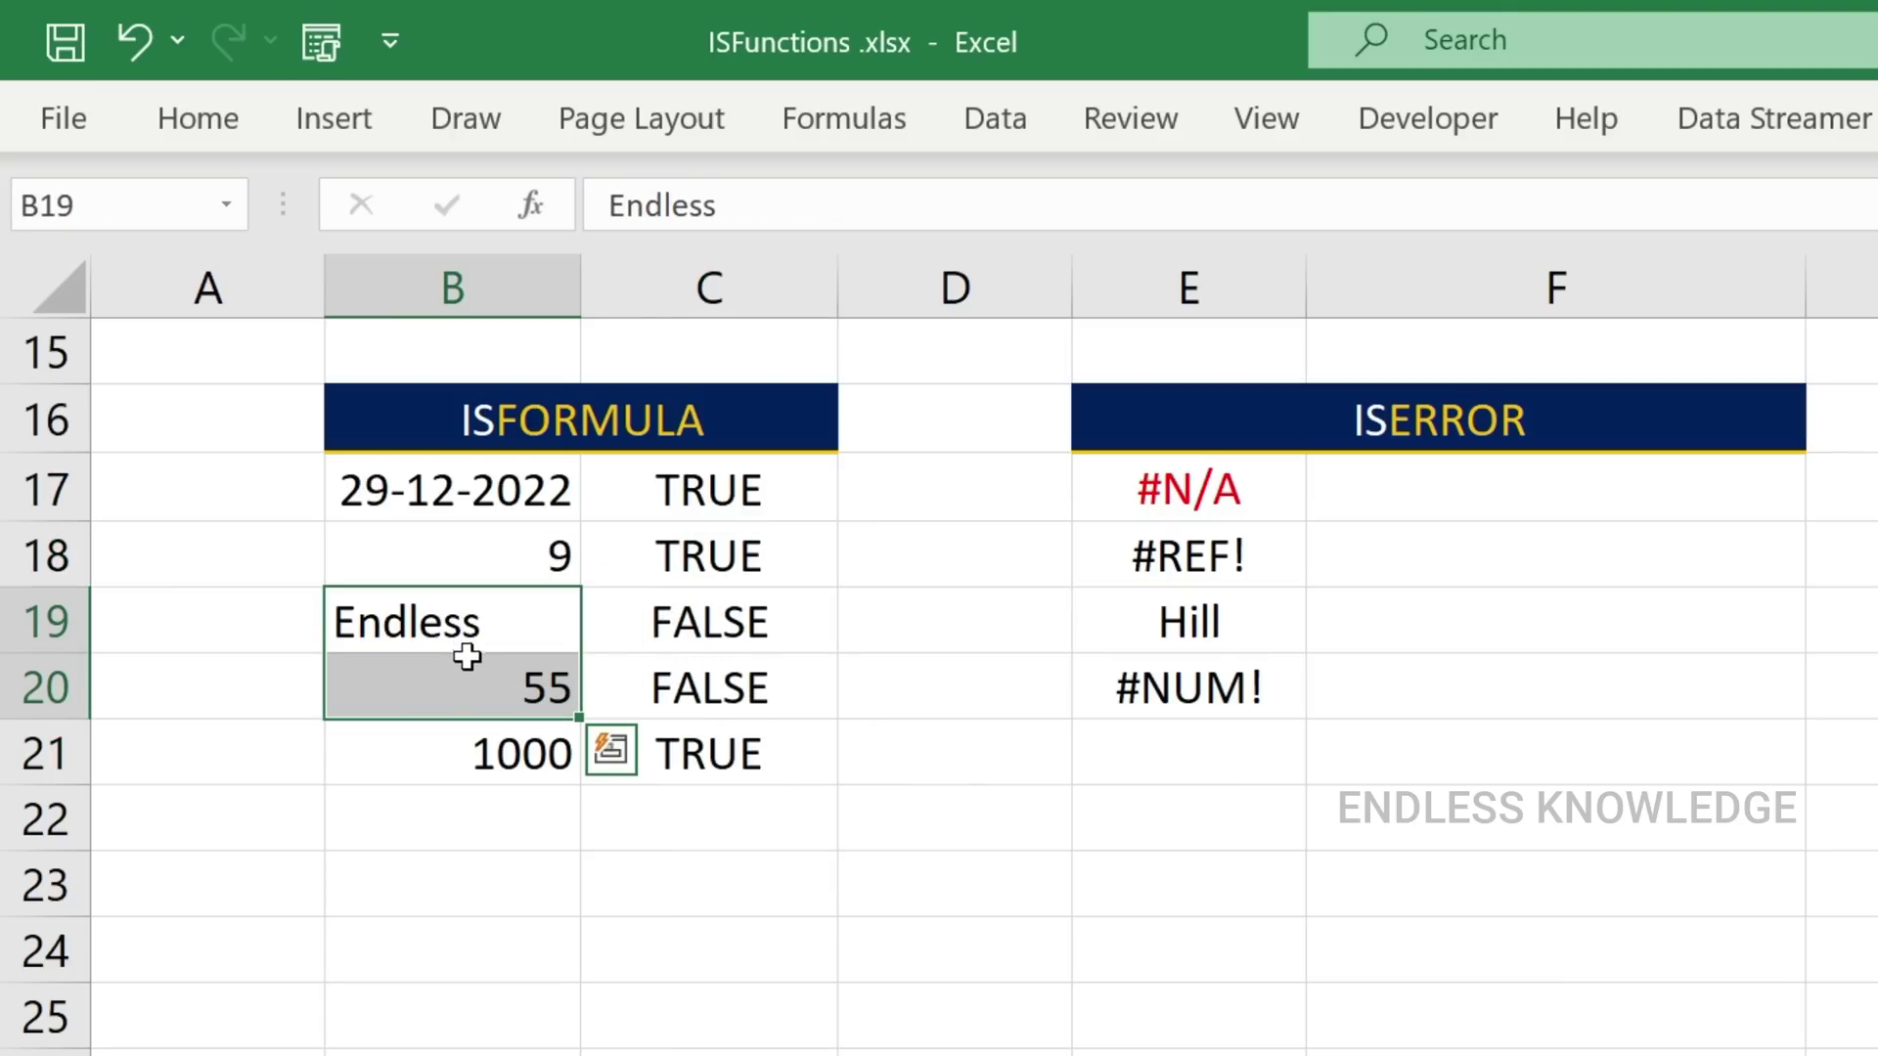
{"action": "left_click", "coordinate": [469, 684]}
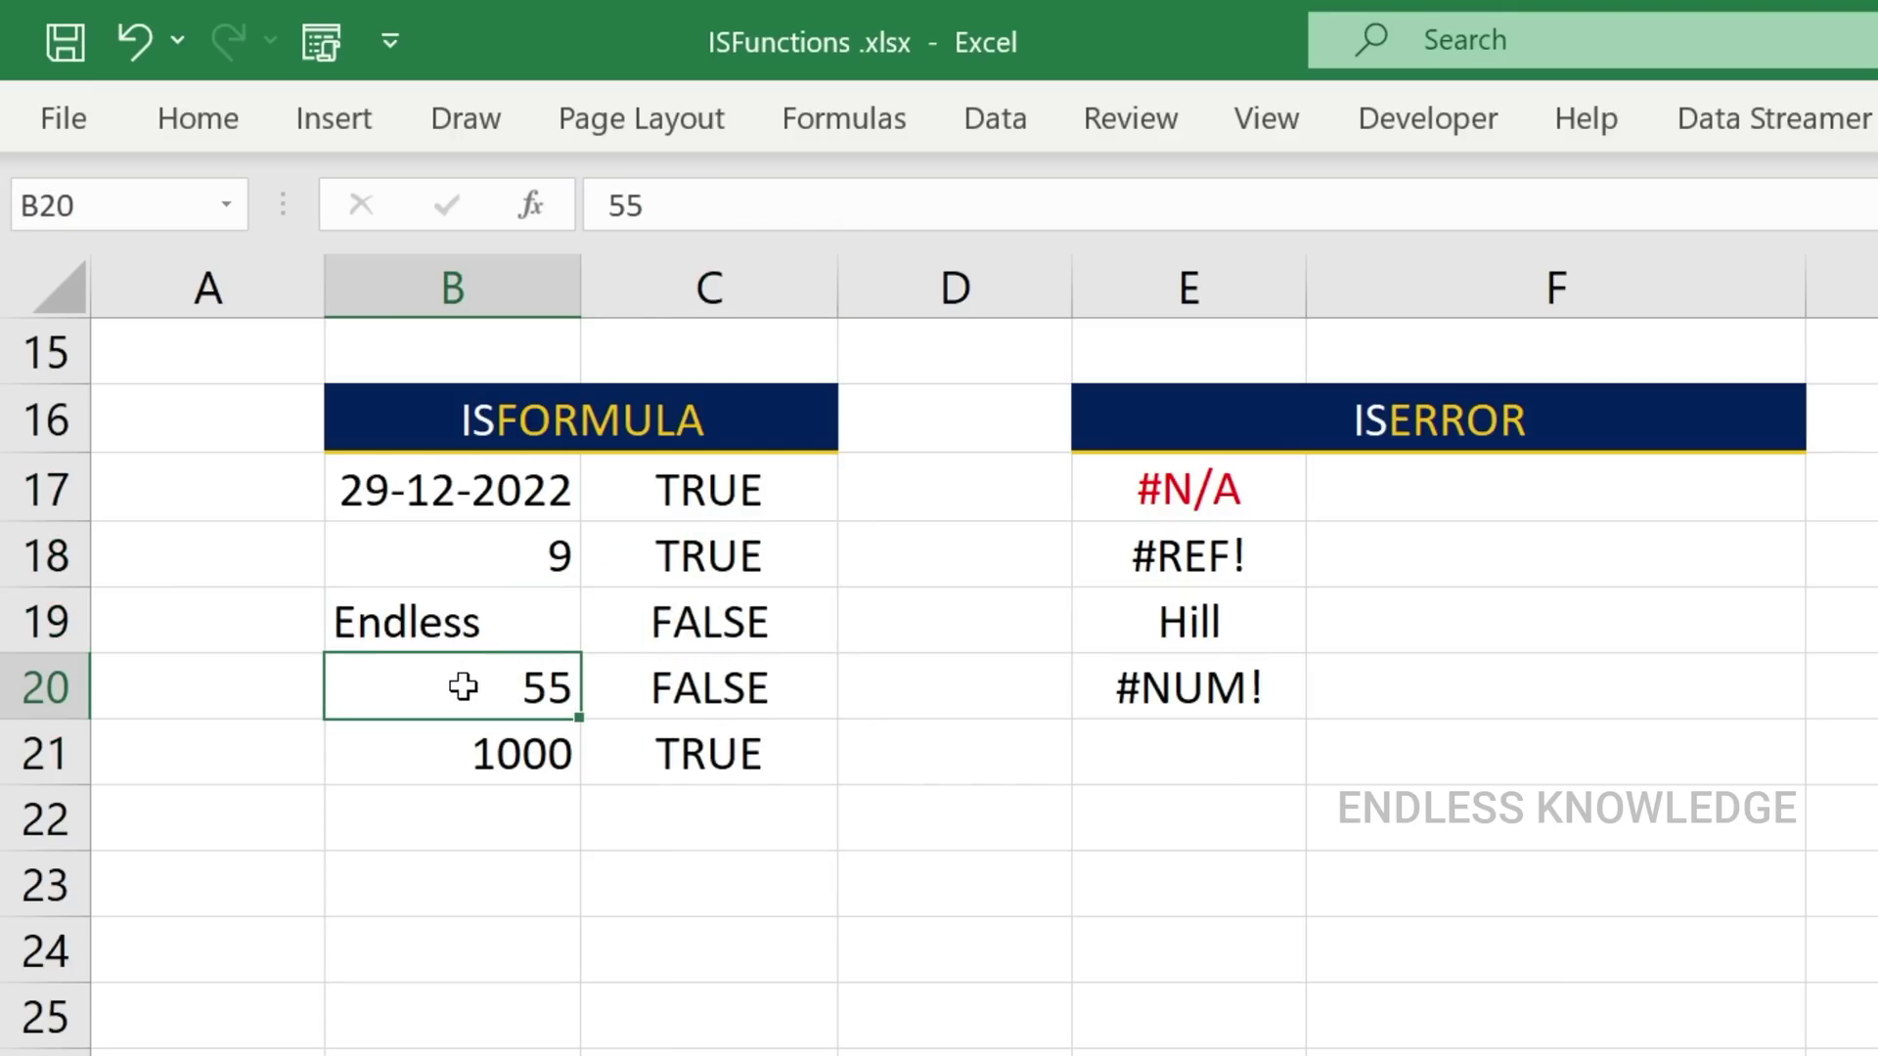
{"action": "left_click_drag", "start_coordinate": [681, 621], "coordinate": [680, 689]}
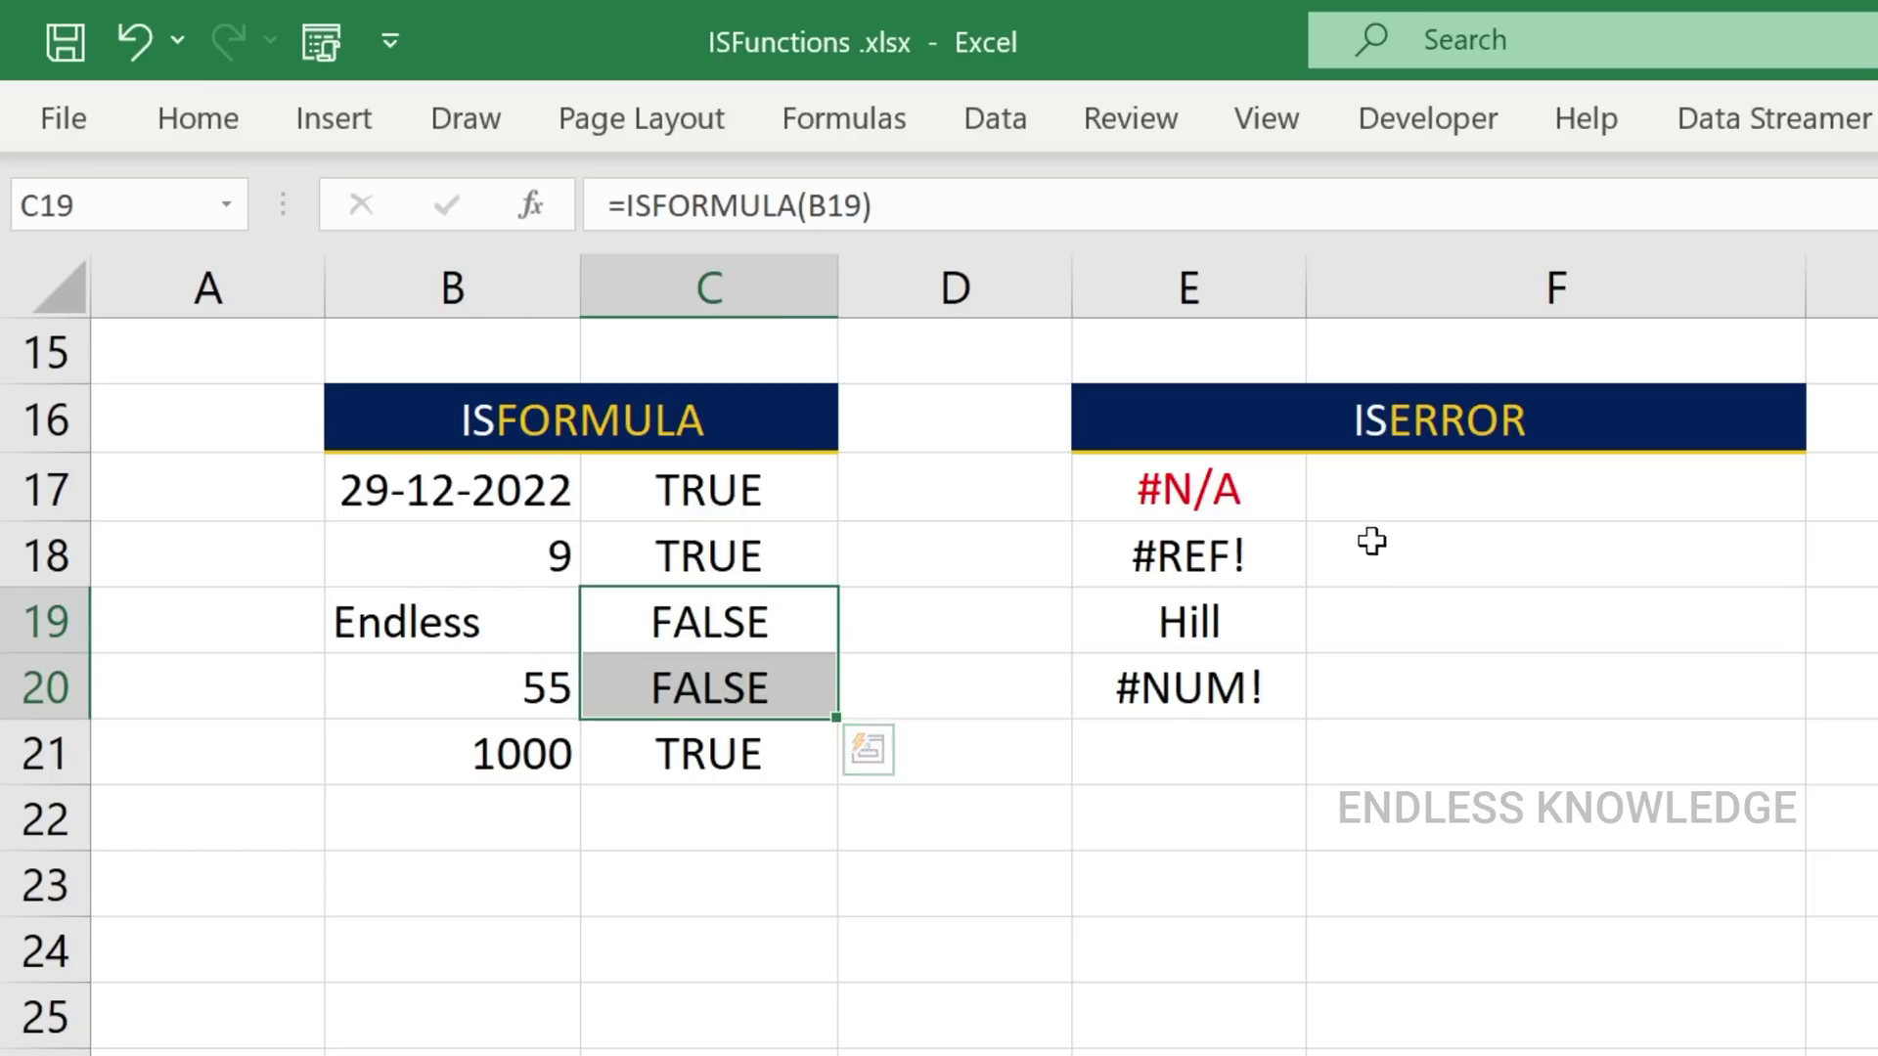
Enter the formula =ISERROR(E17) in cell F17 of the ISERROR table.
{"action": "left_click", "coordinate": [1438, 489]}
{"action": "scroll", "coordinate": [1436, 586], "scroll_direction": "up", "scroll_amount": 5}
{"action": "scroll", "coordinate": [1432, 630], "scroll_direction": "down", "scroll_amount": 1}
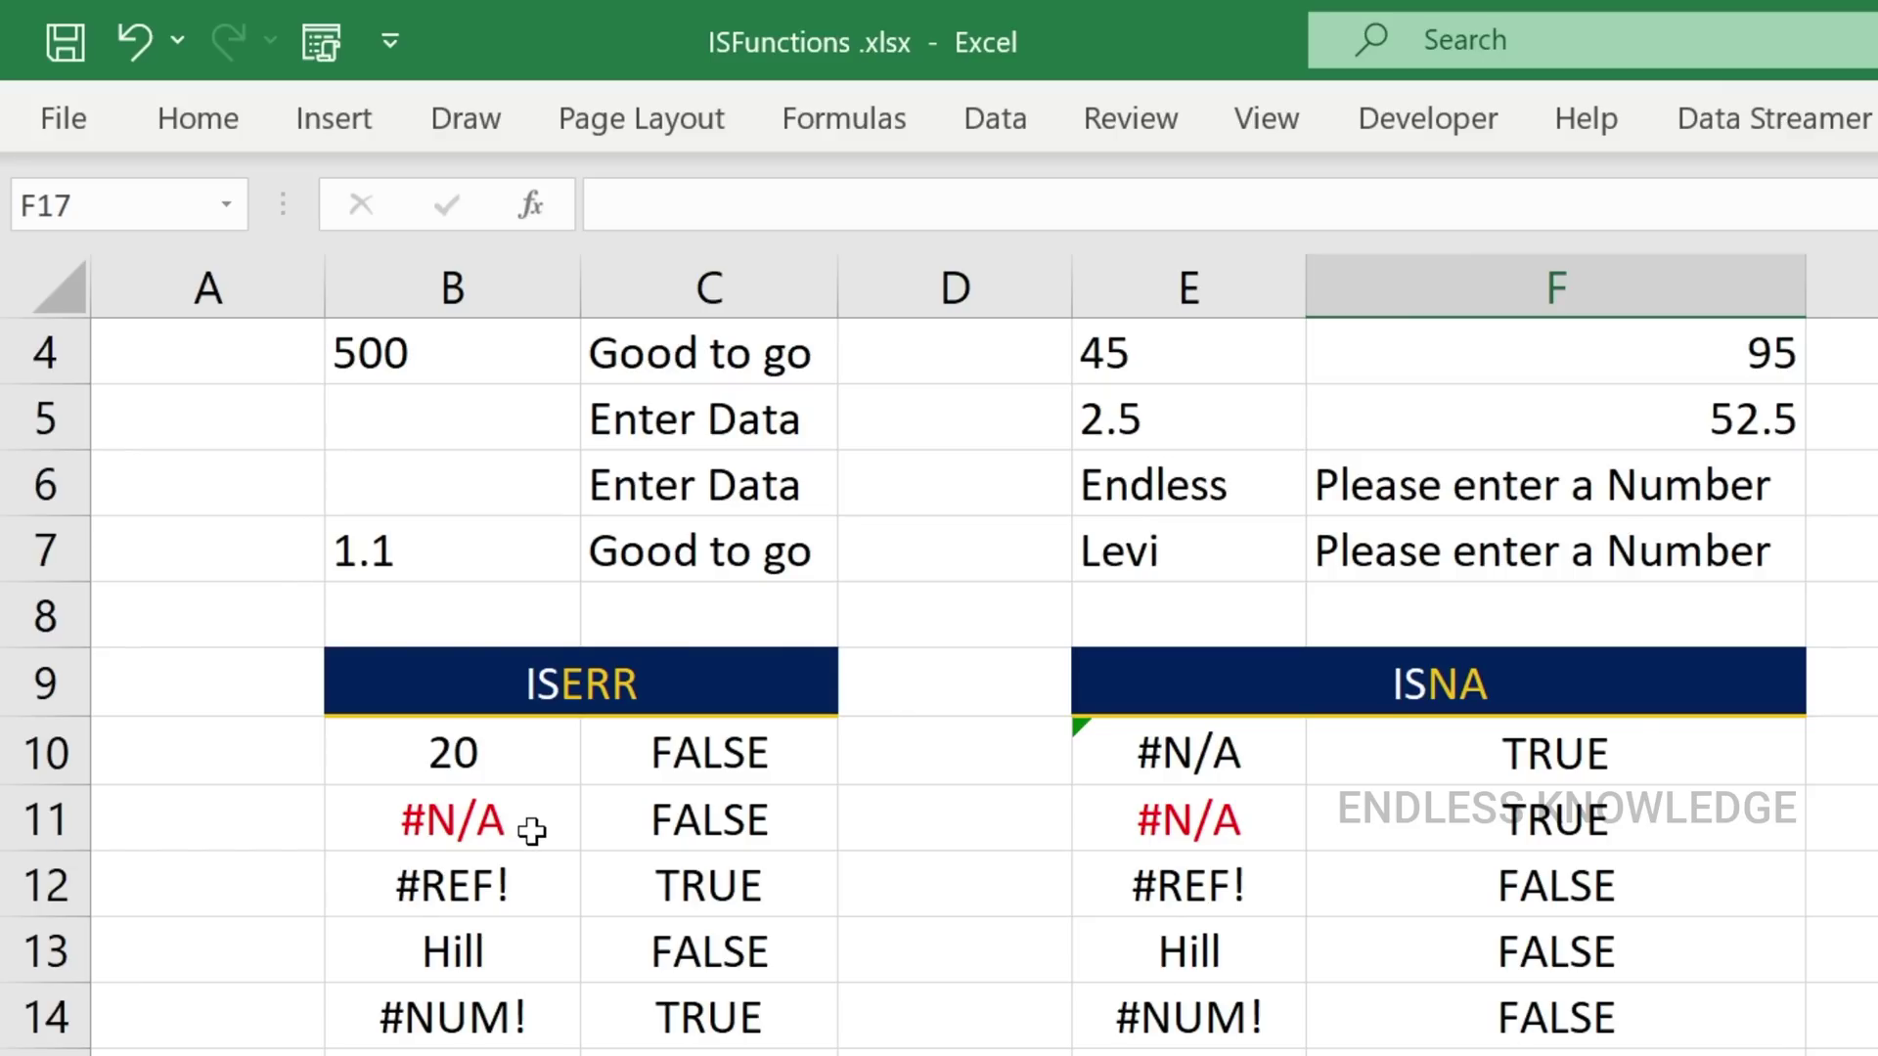
{"action": "scroll", "coordinate": [533, 831], "scroll_direction": "down", "scroll_amount": 3}
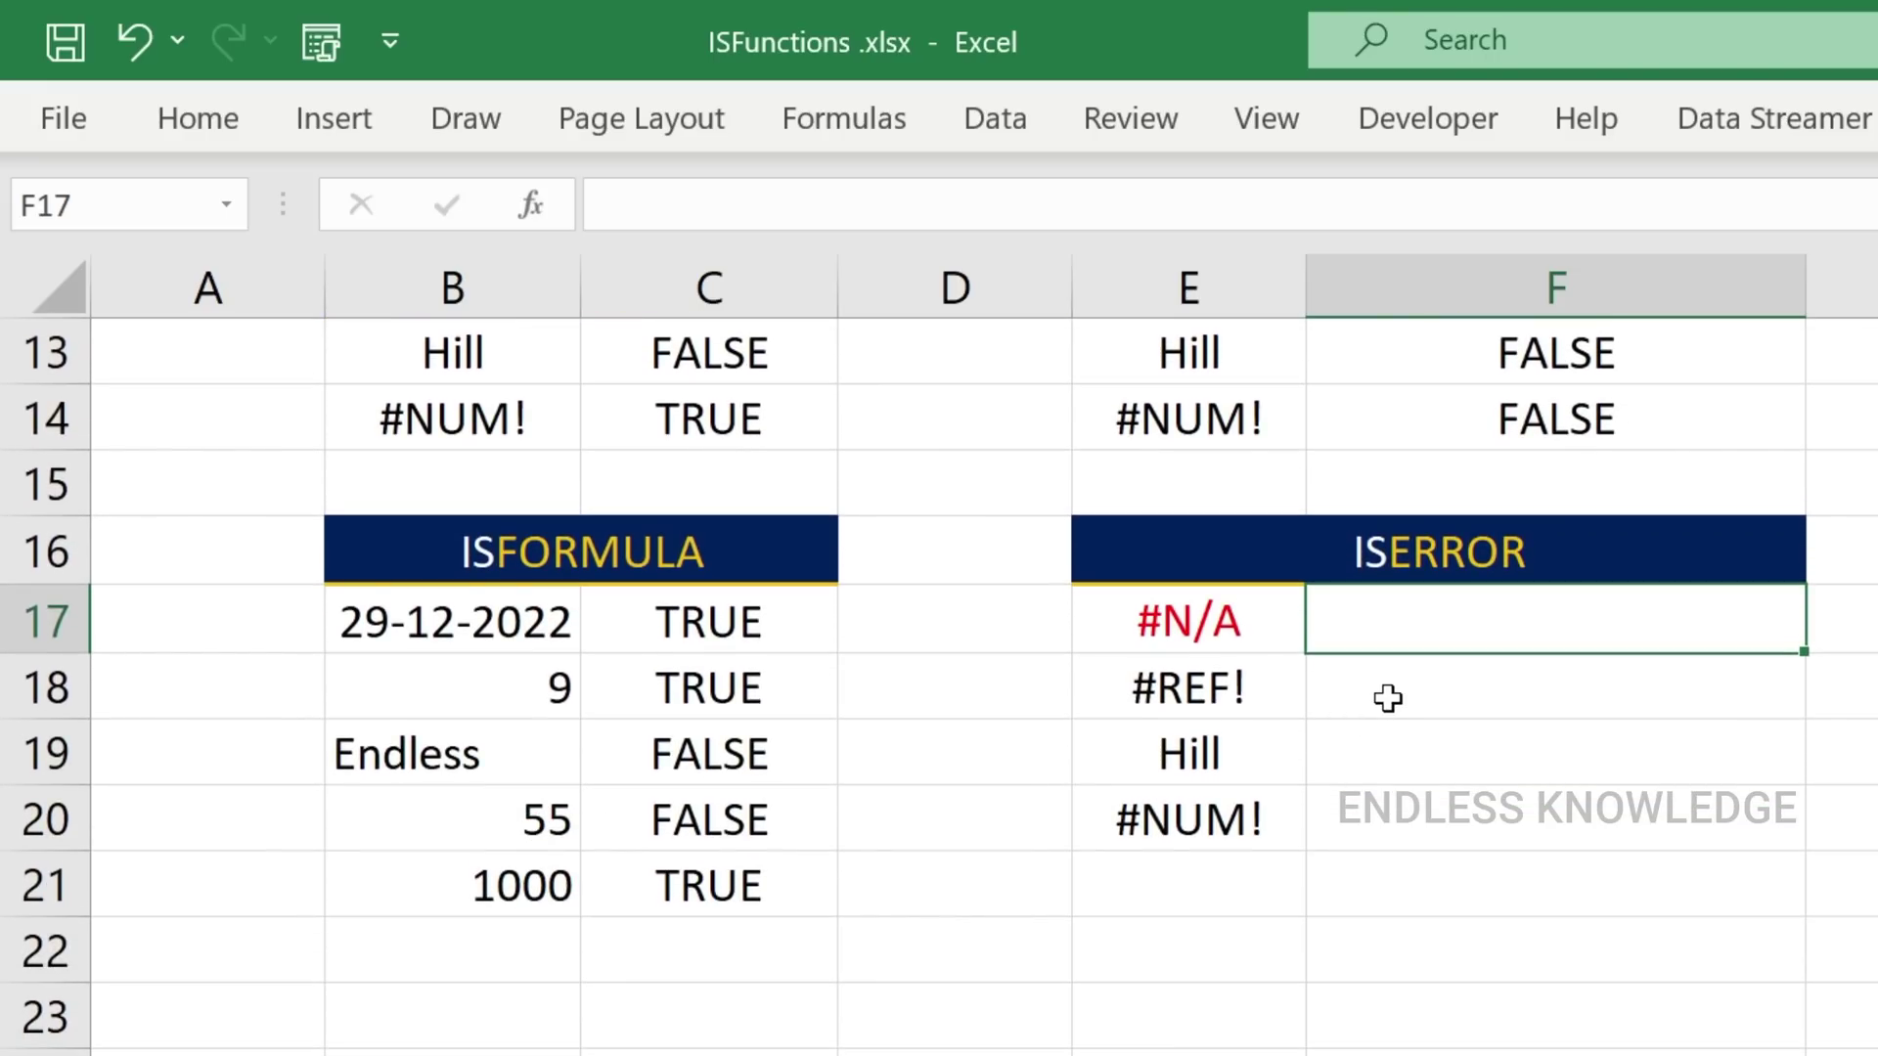
{"action": "type", "text": "="}
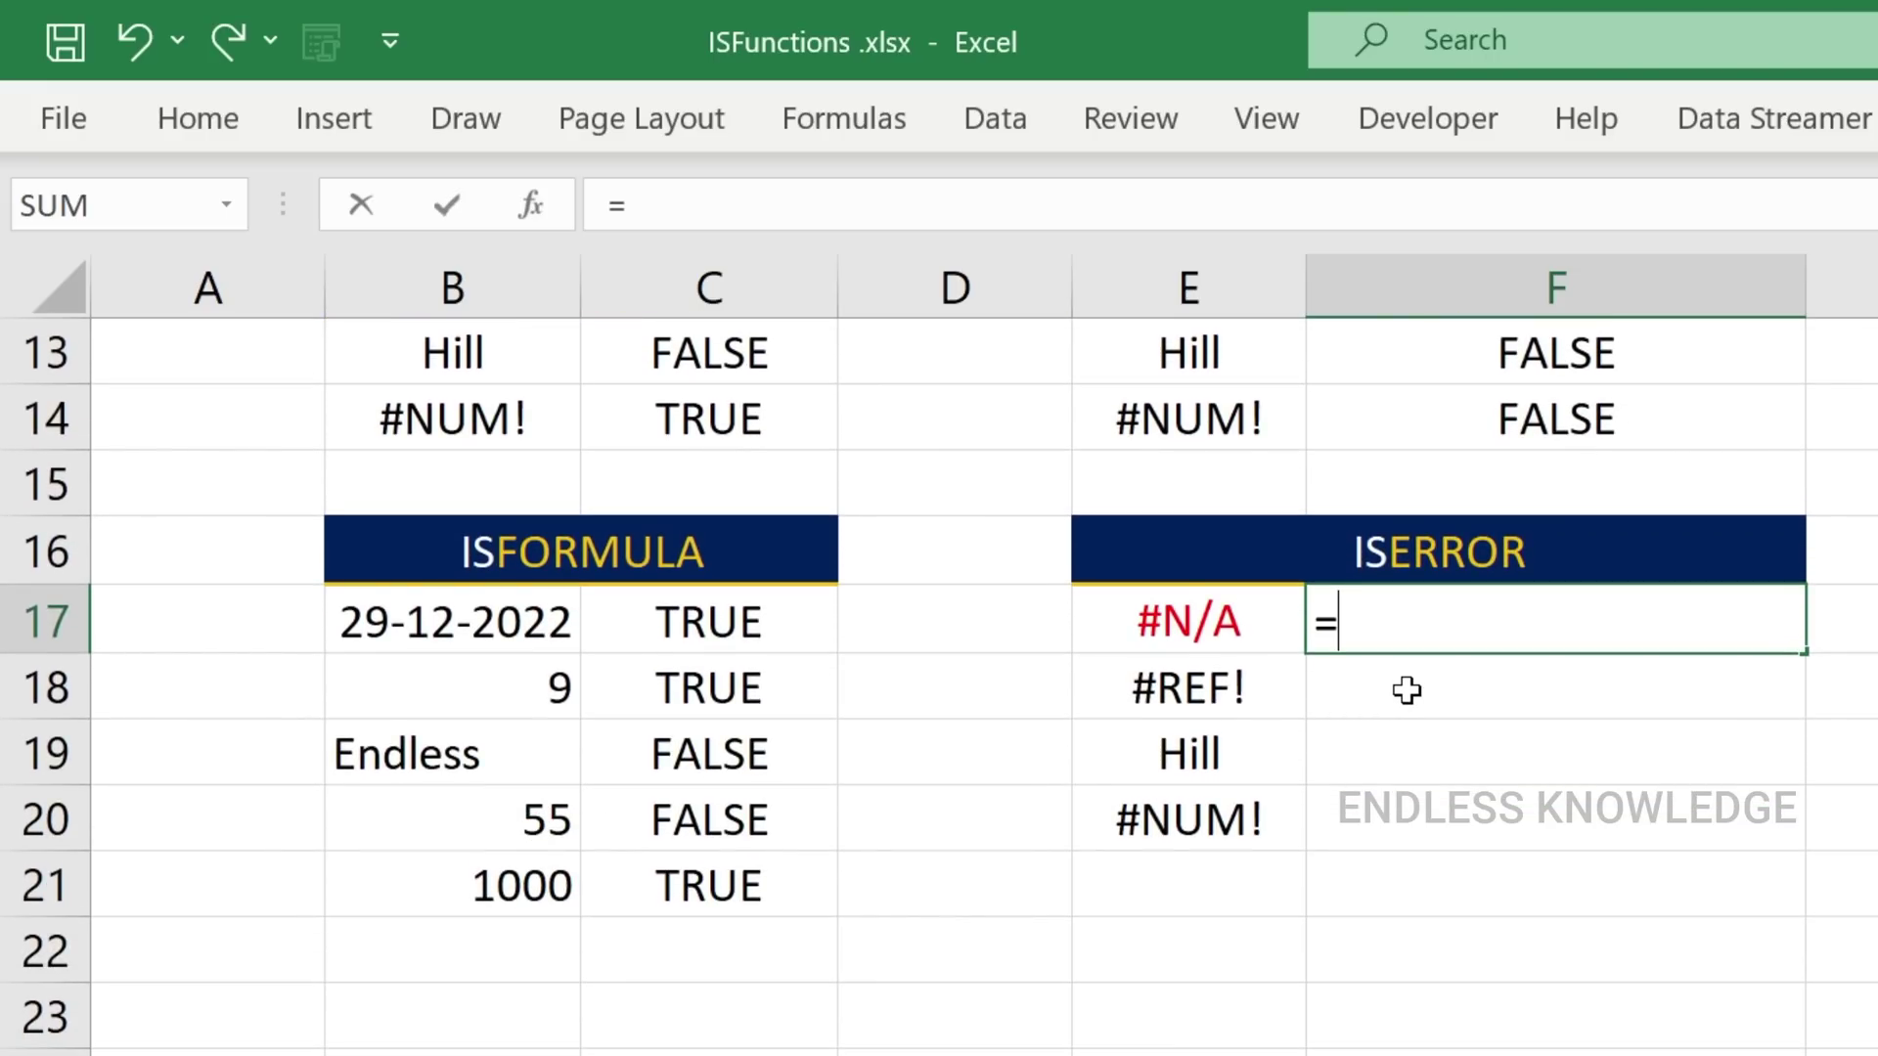
{"action": "type", "text": "iserr"}
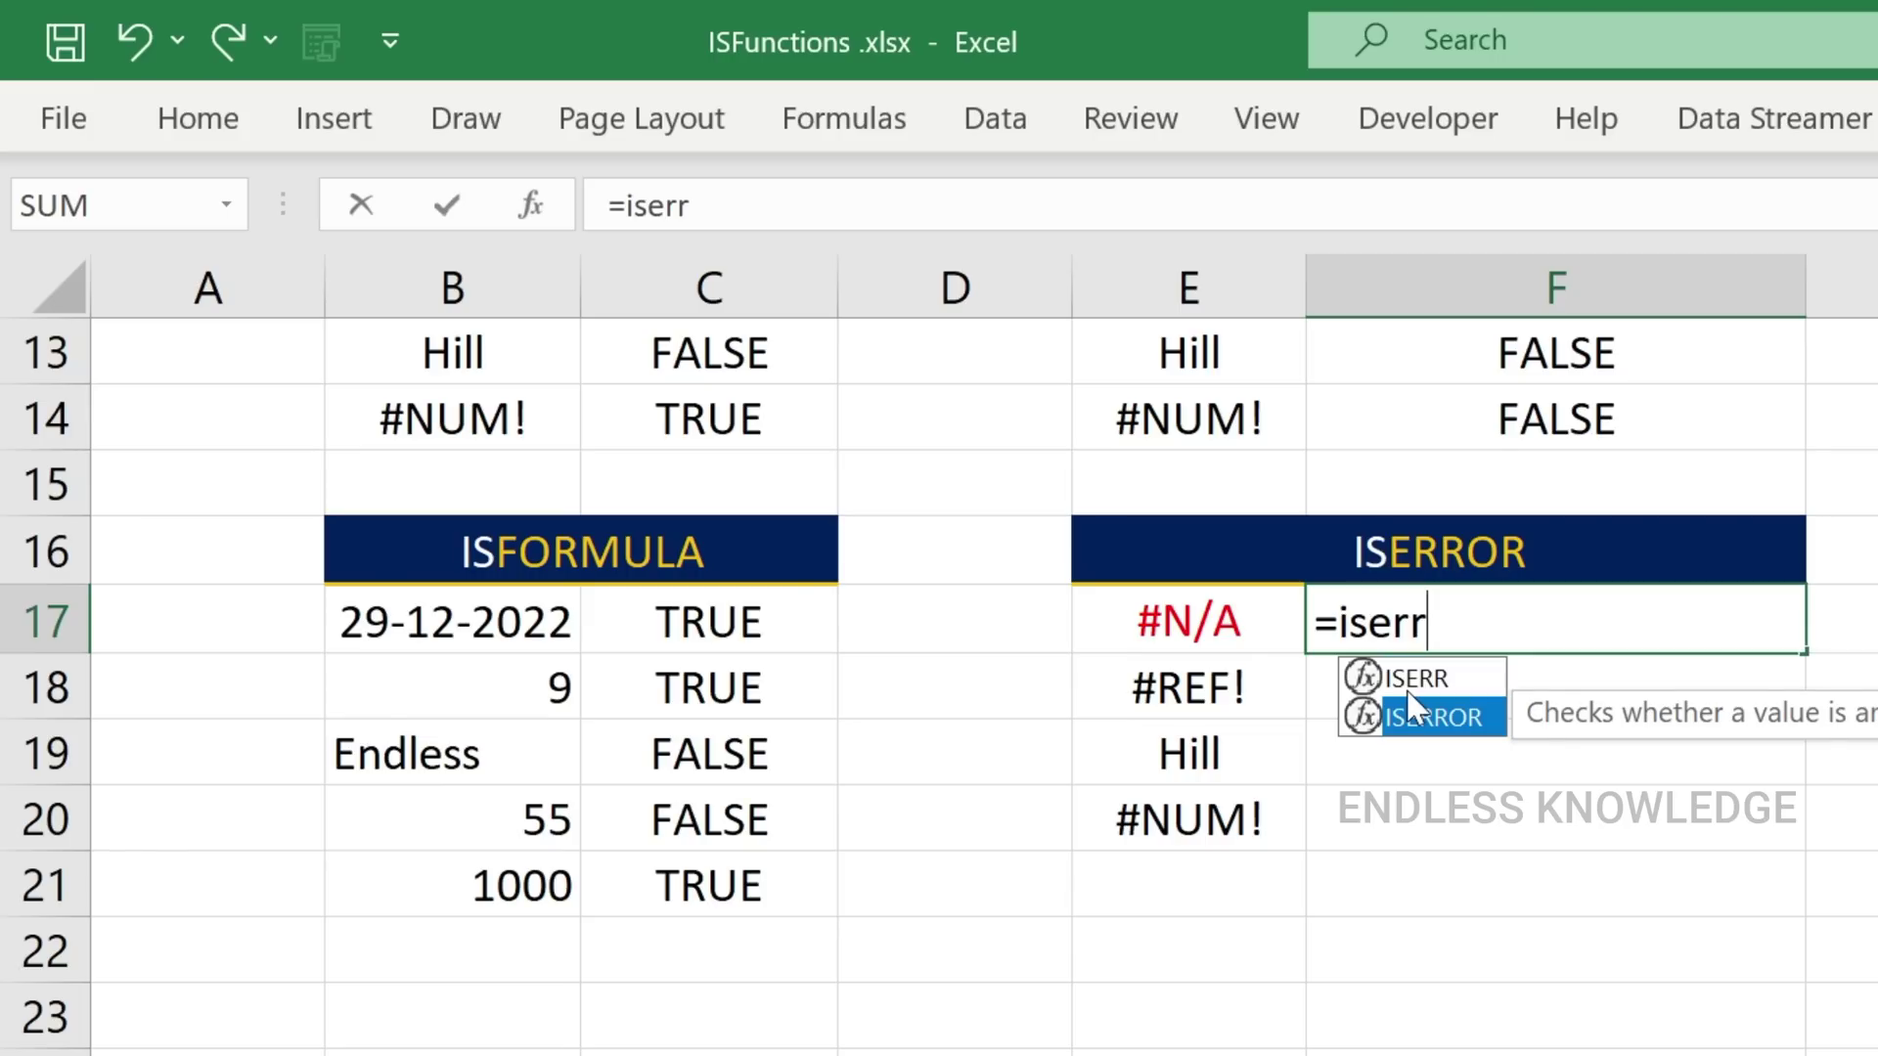
{"action": "double_click", "coordinate": [1409, 714]}
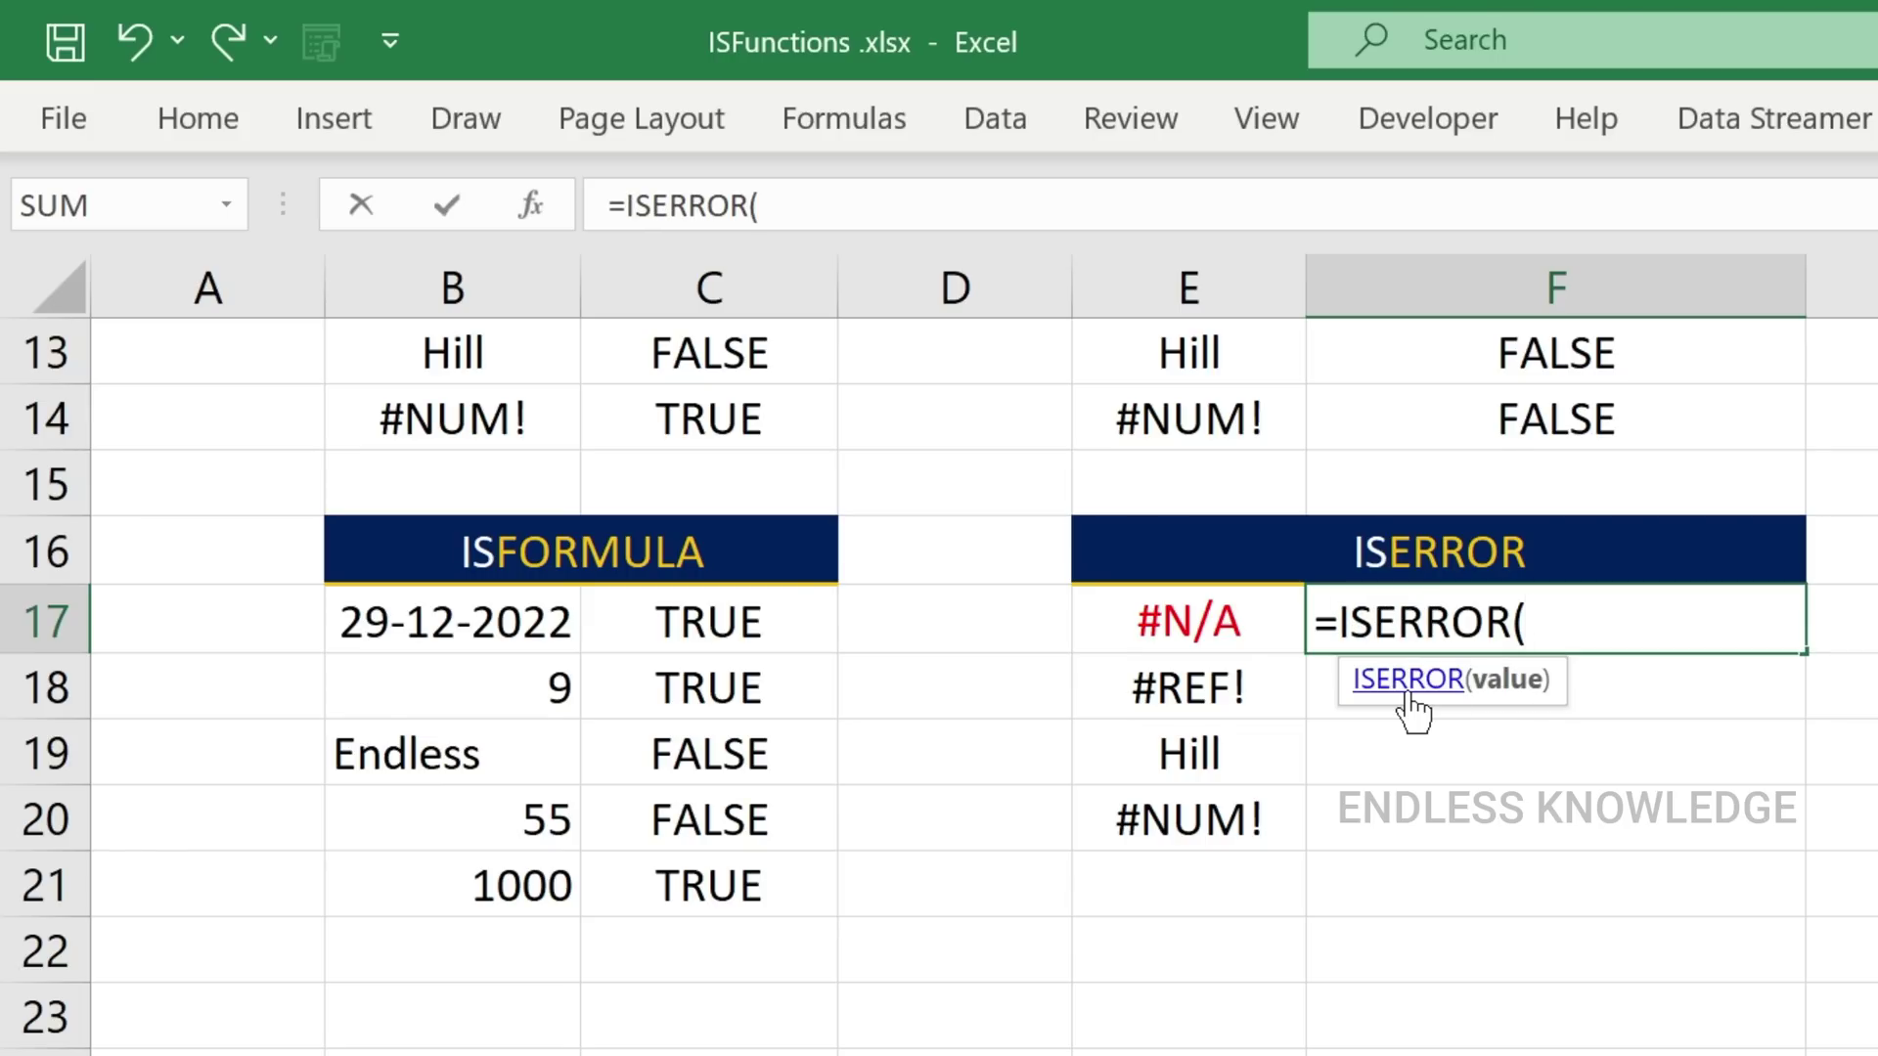
{"action": "left_click", "coordinate": [1215, 606]}
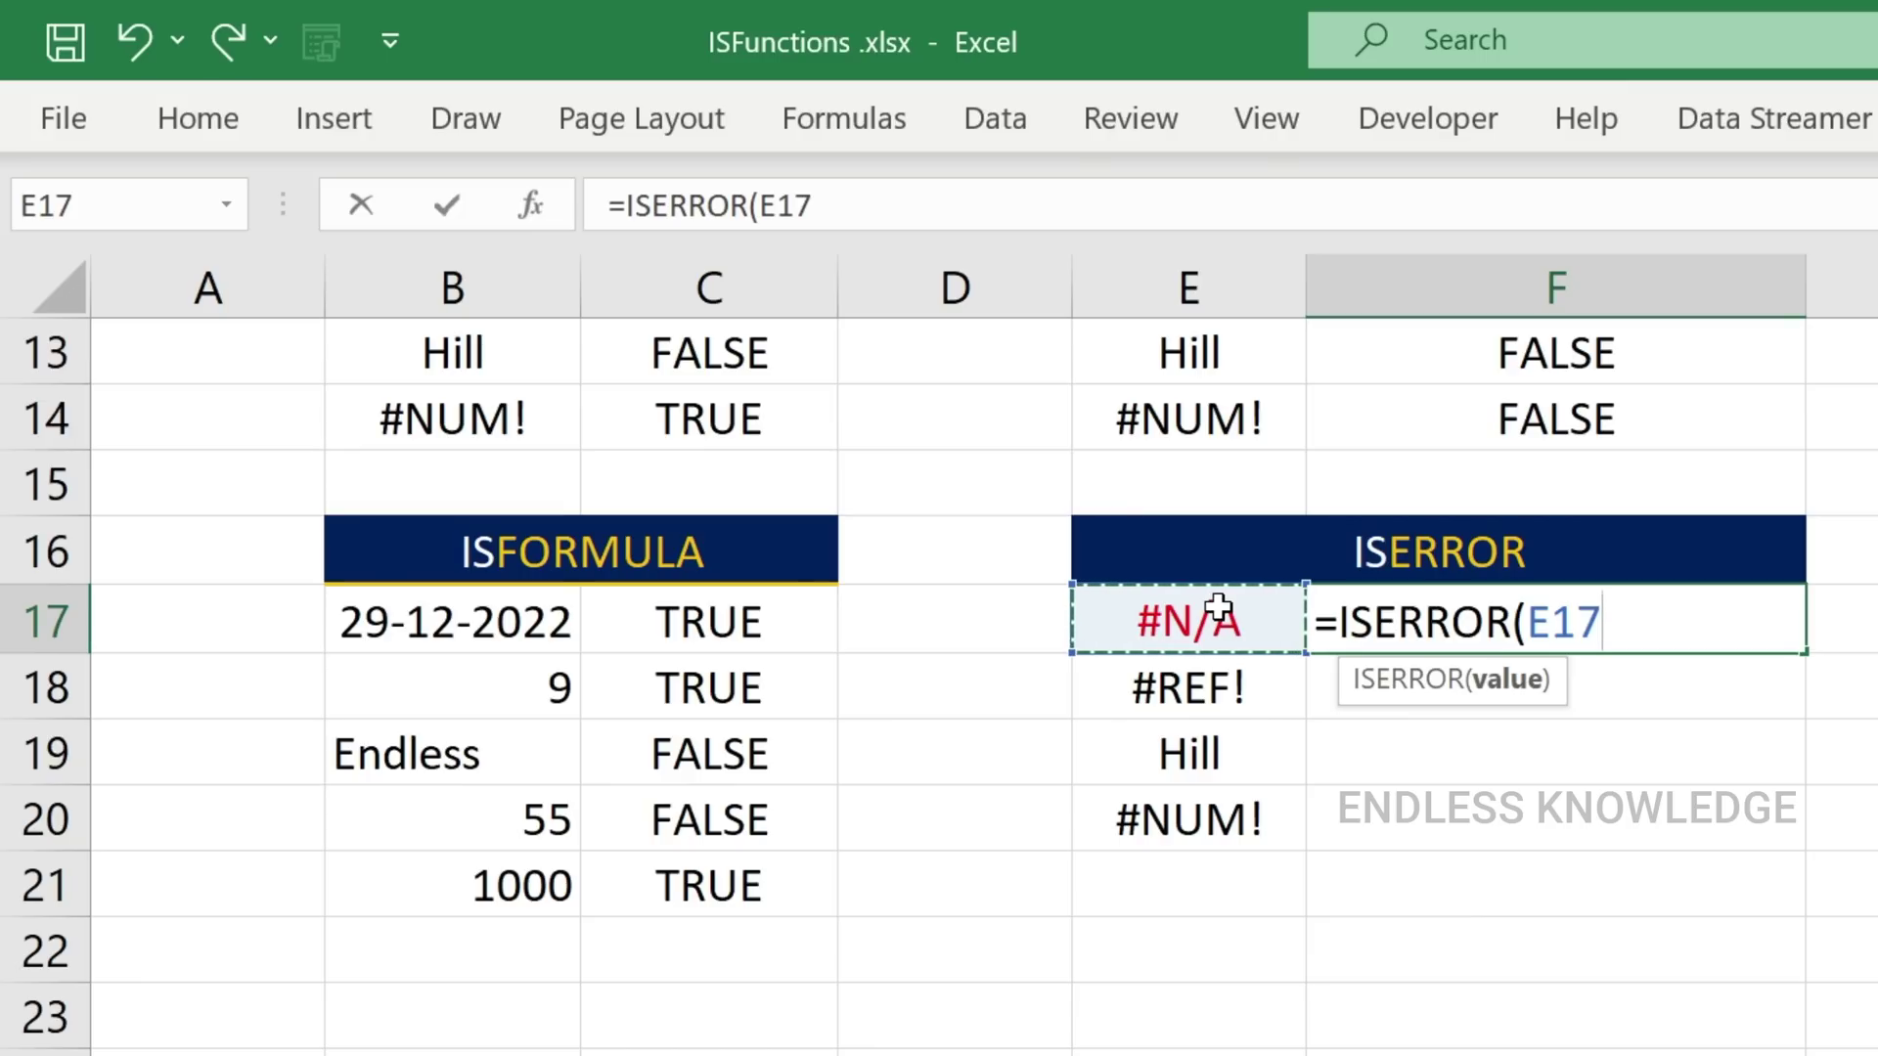
{"action": "type", "text": ")"}
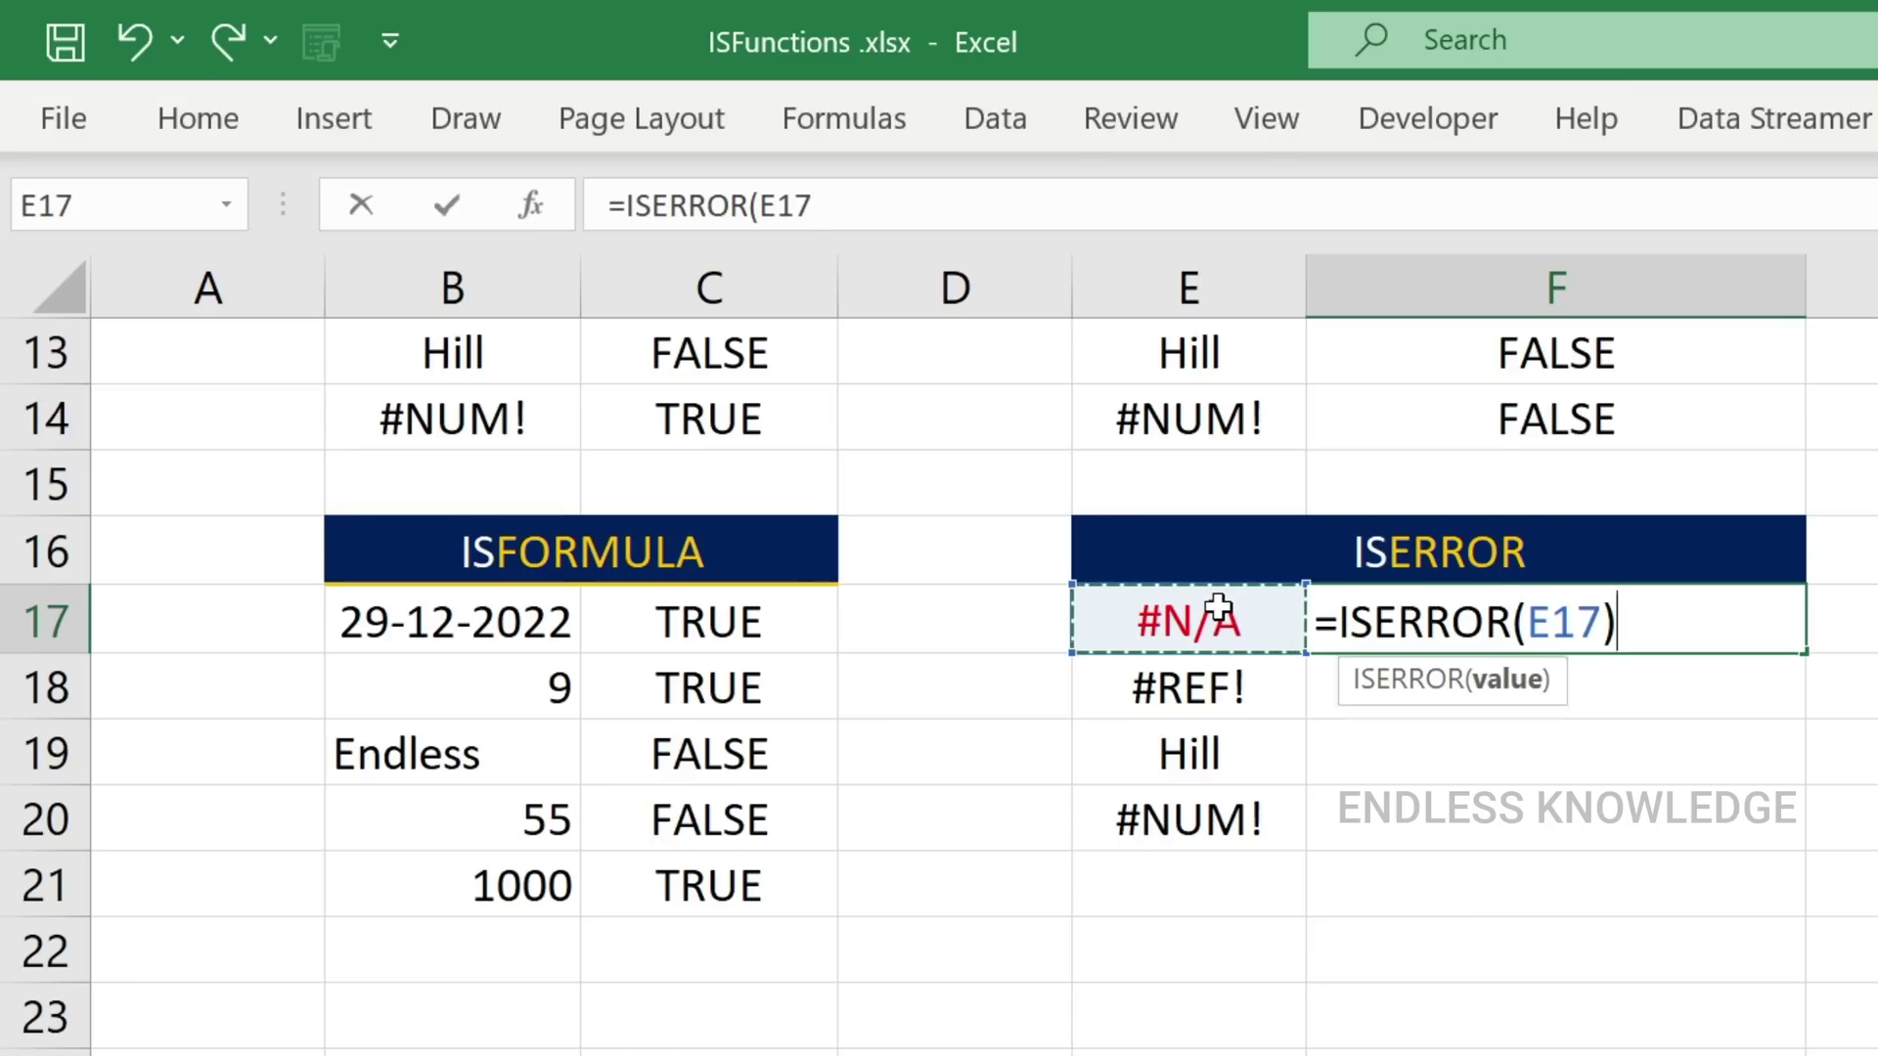
{"action": "key", "text": "Return"}
Fill the ISERROR formula from F17 down to F20 and compare cell E19 with its result in F19.
{"action": "left_click", "coordinate": [1598, 639]}
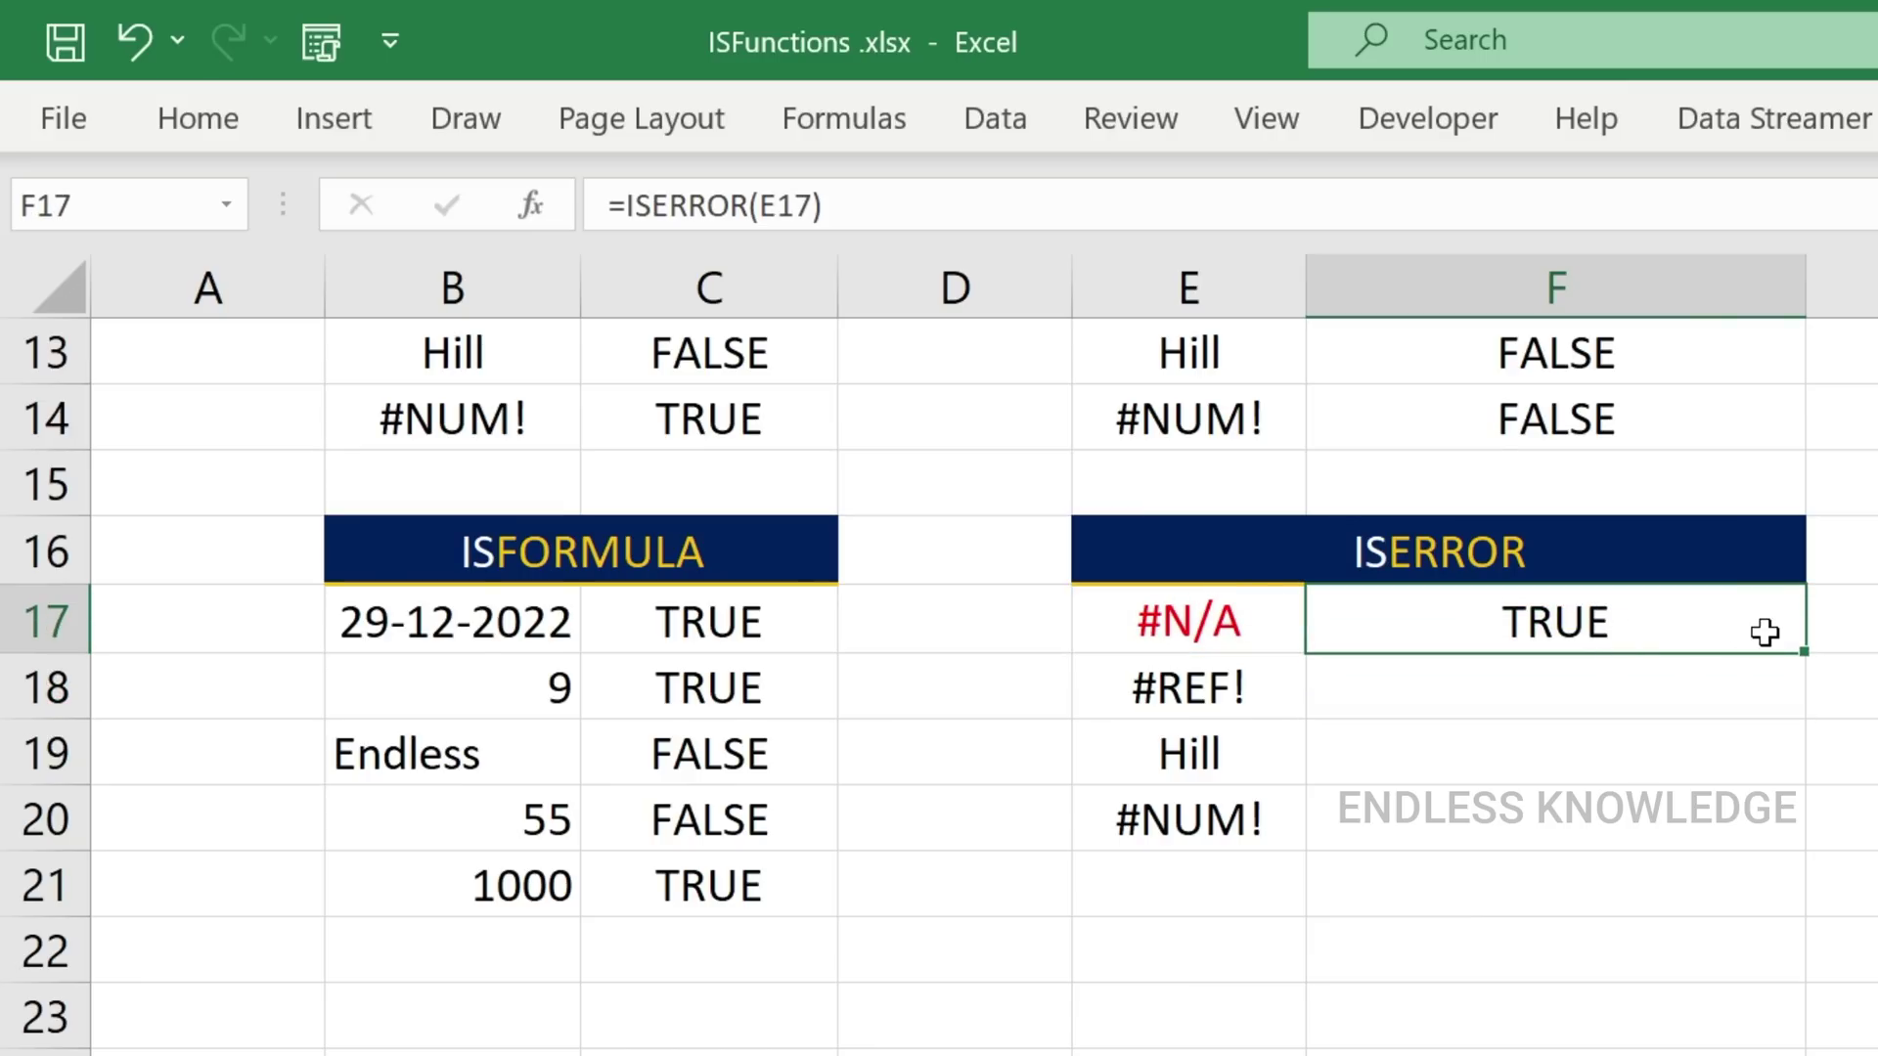
{"action": "double_click", "coordinate": [1801, 651]}
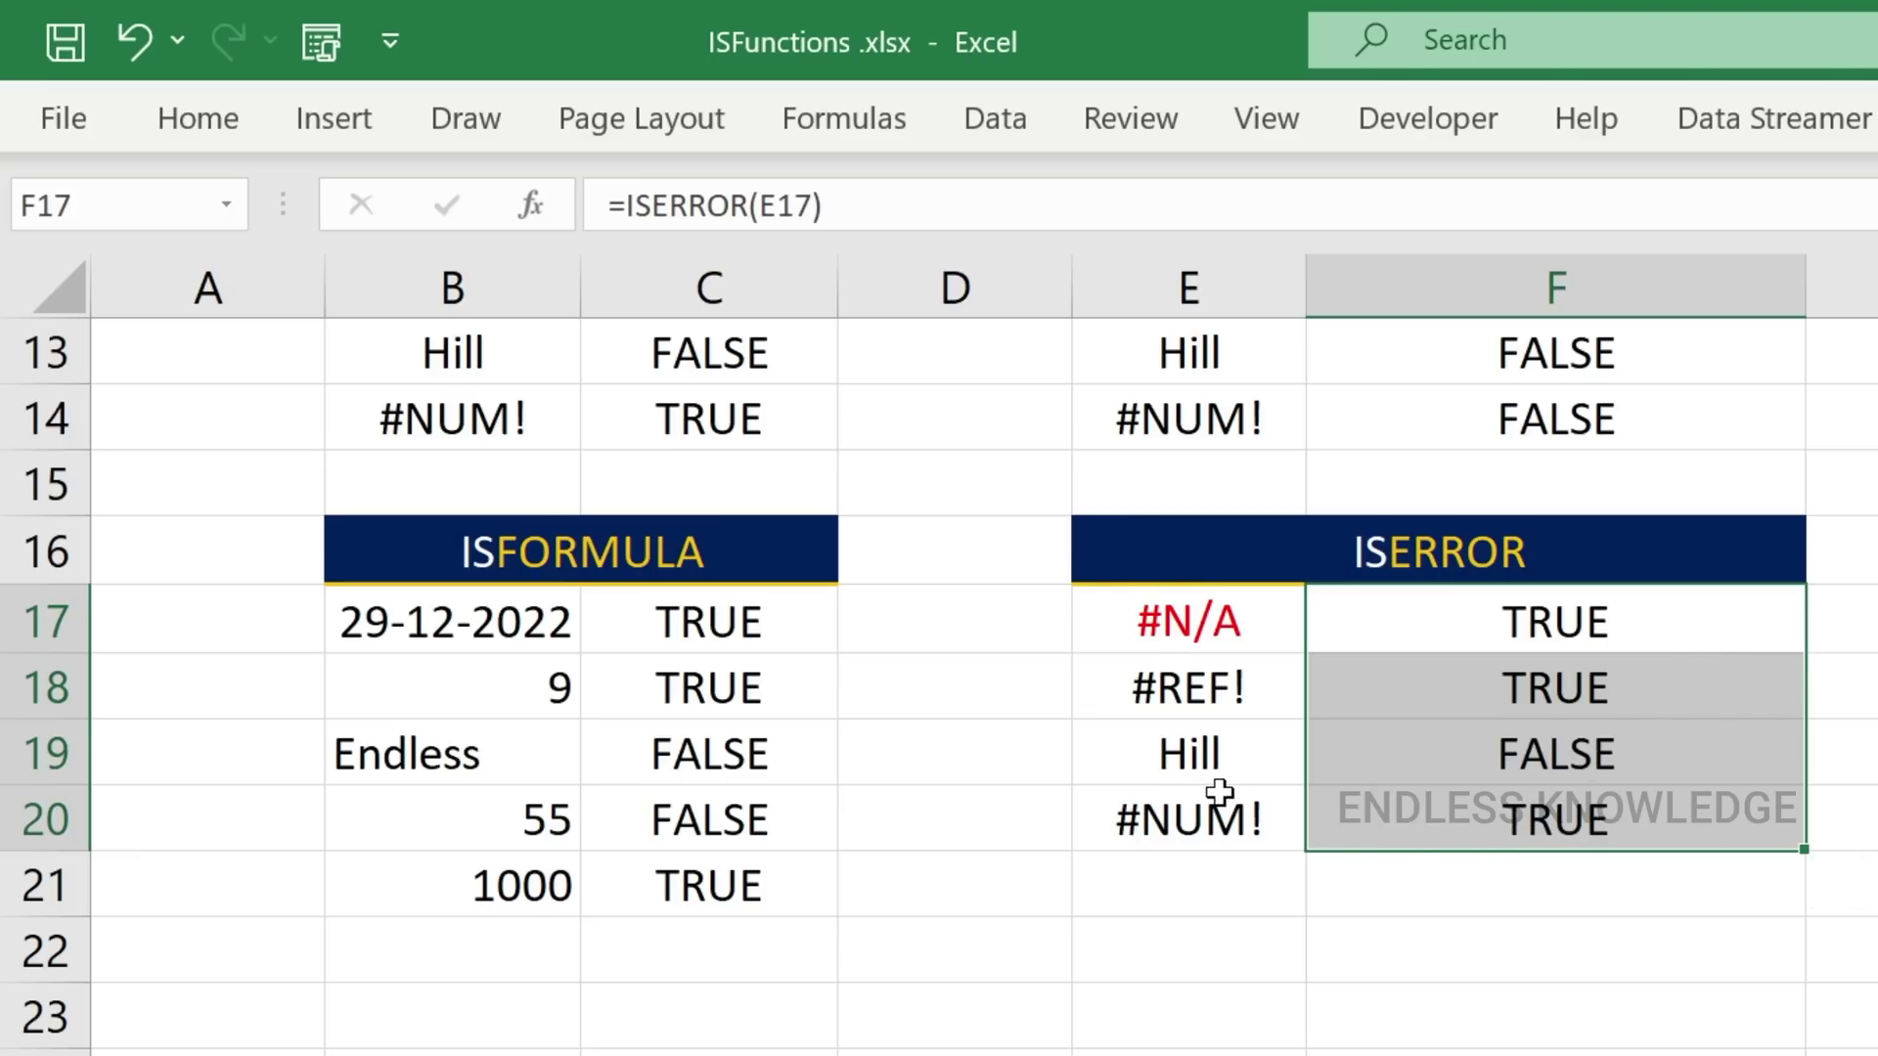
{"action": "left_click", "coordinate": [1456, 772]}
{"action": "left_click", "coordinate": [1227, 770]}
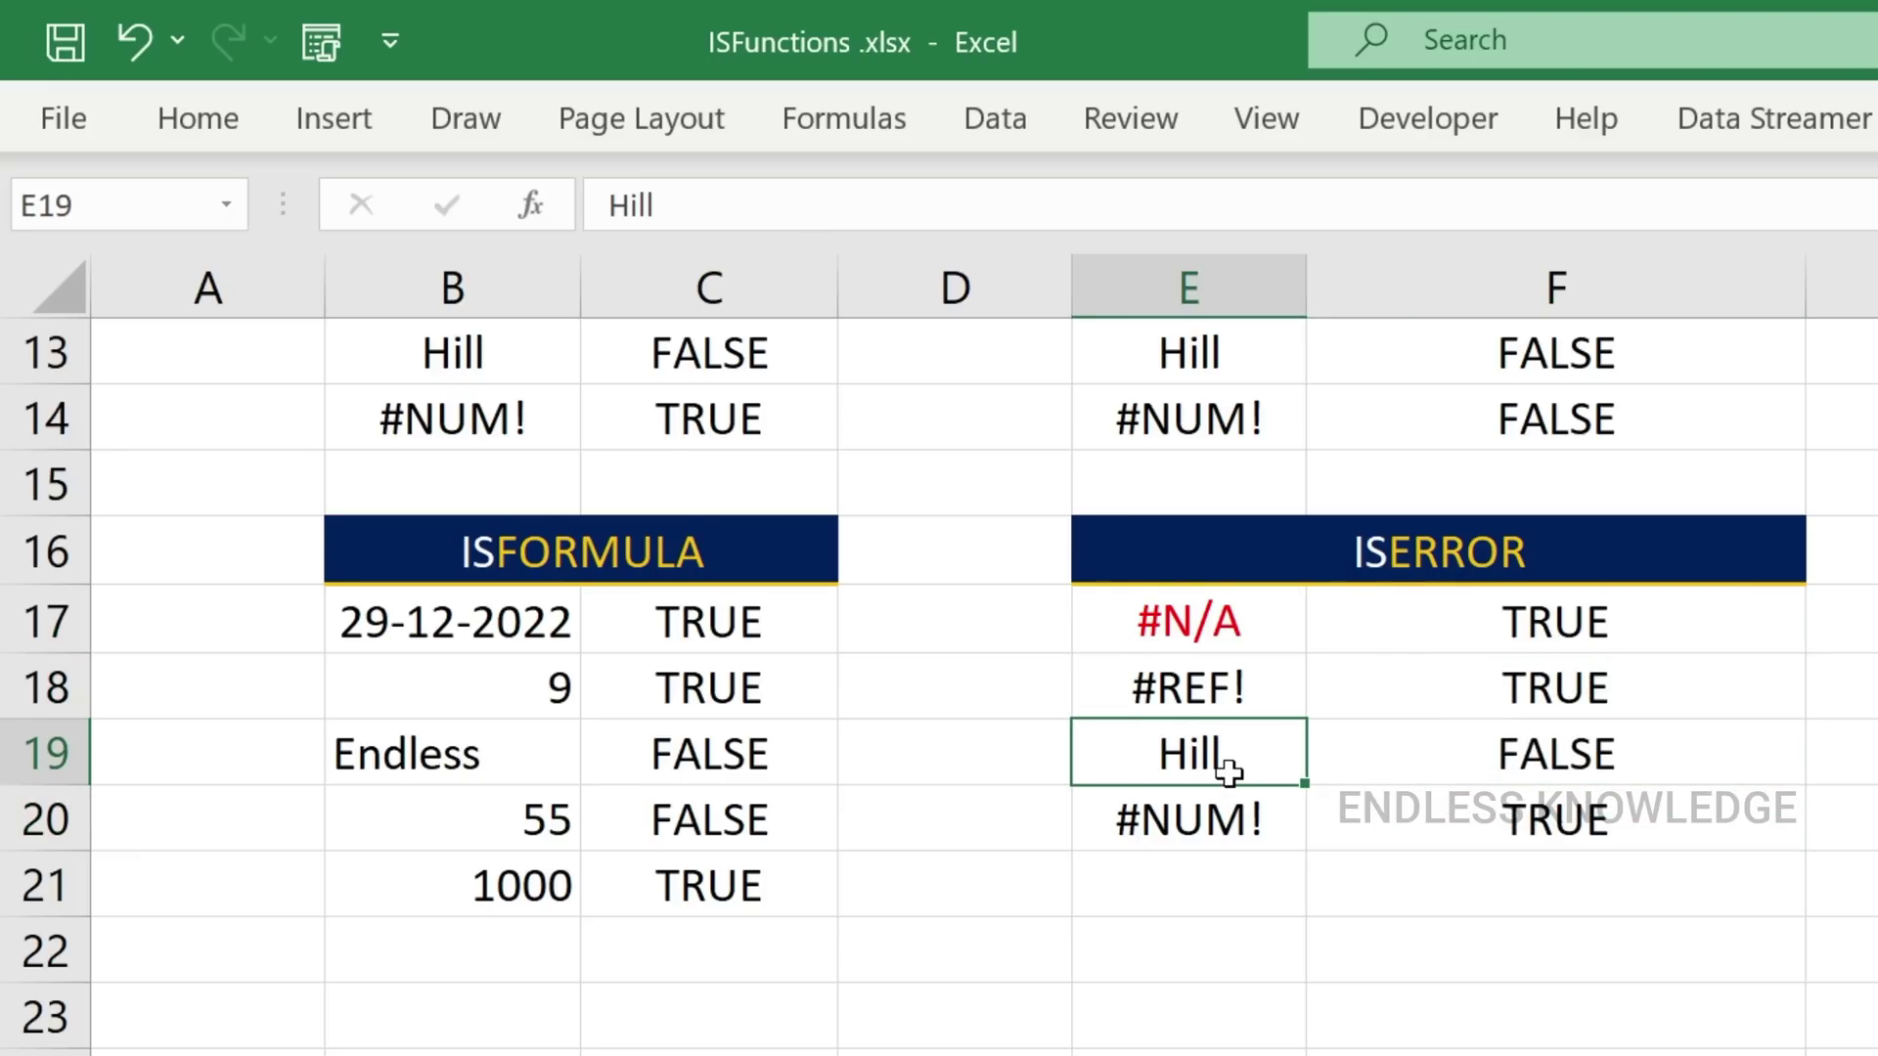